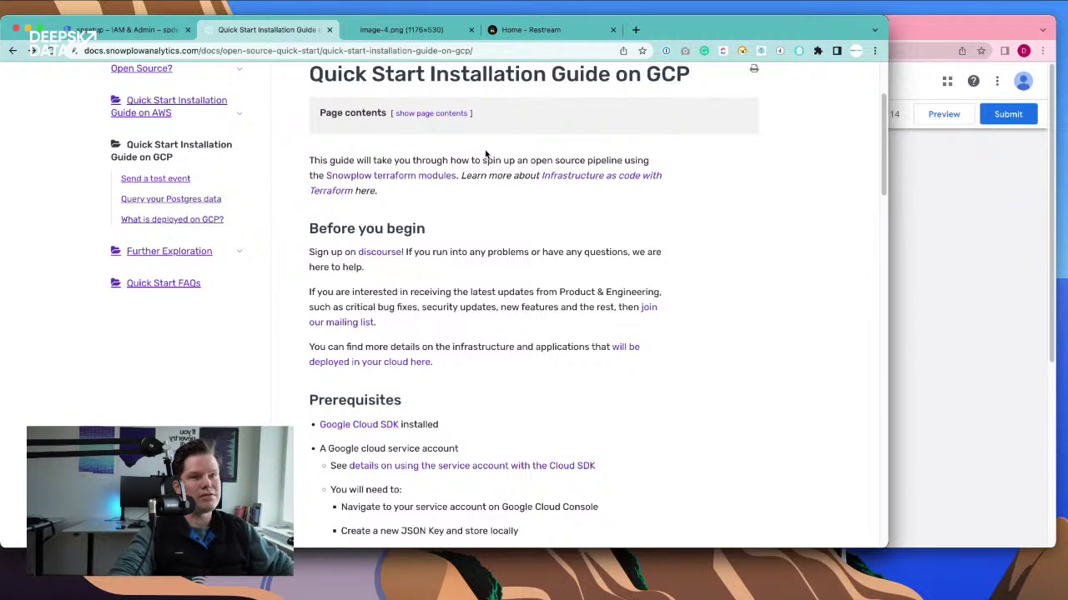
pyautogui.scroll(3, 486, 156)
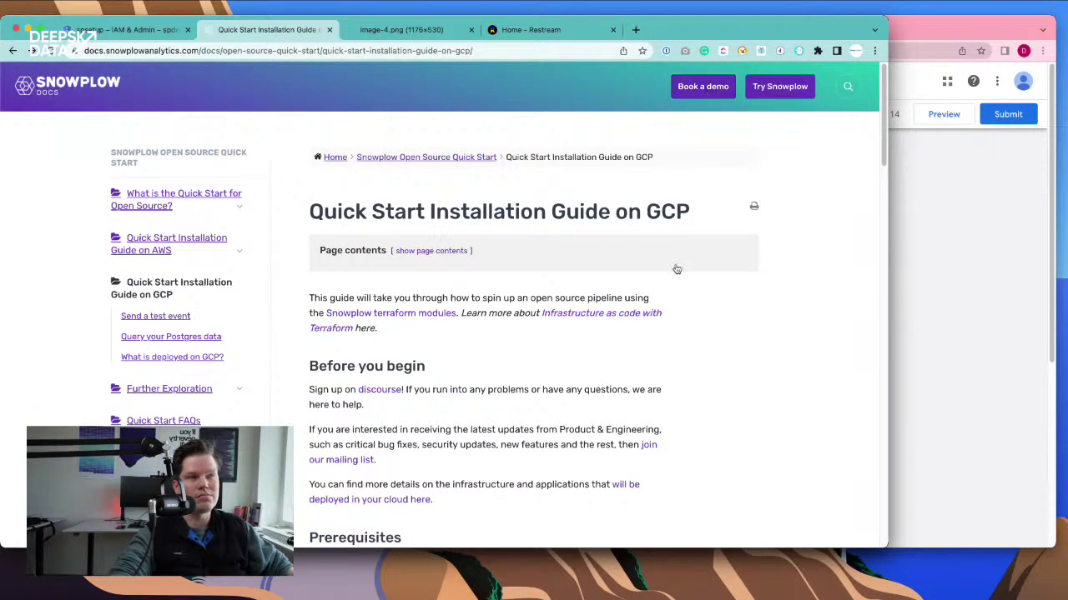
pyautogui.scroll(-2, 676, 273)
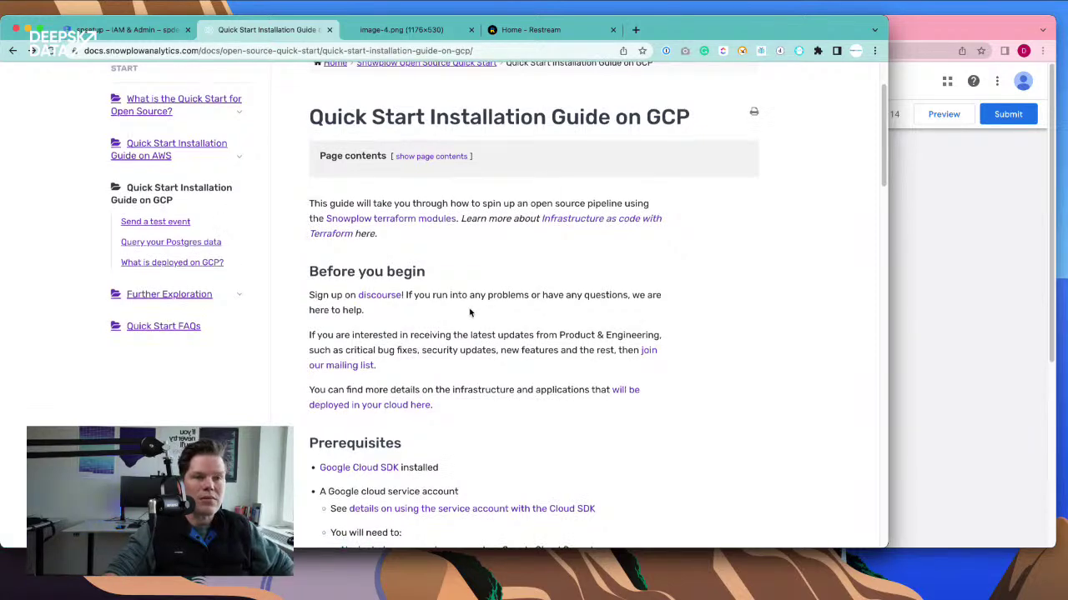
pyautogui.scroll(-5, 501, 350)
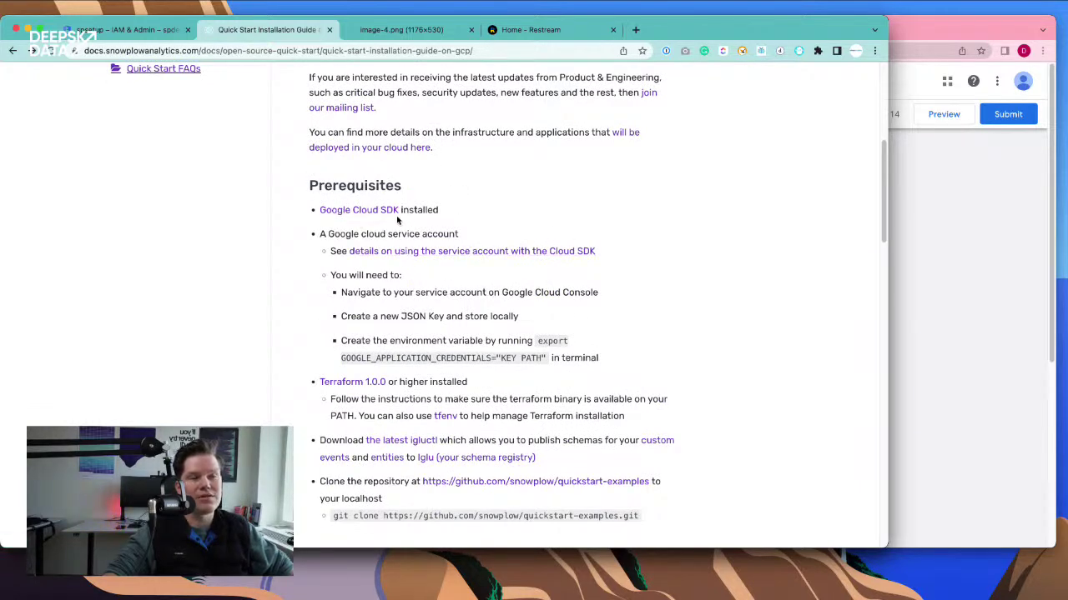
pyautogui.scroll(-2, 486, 239)
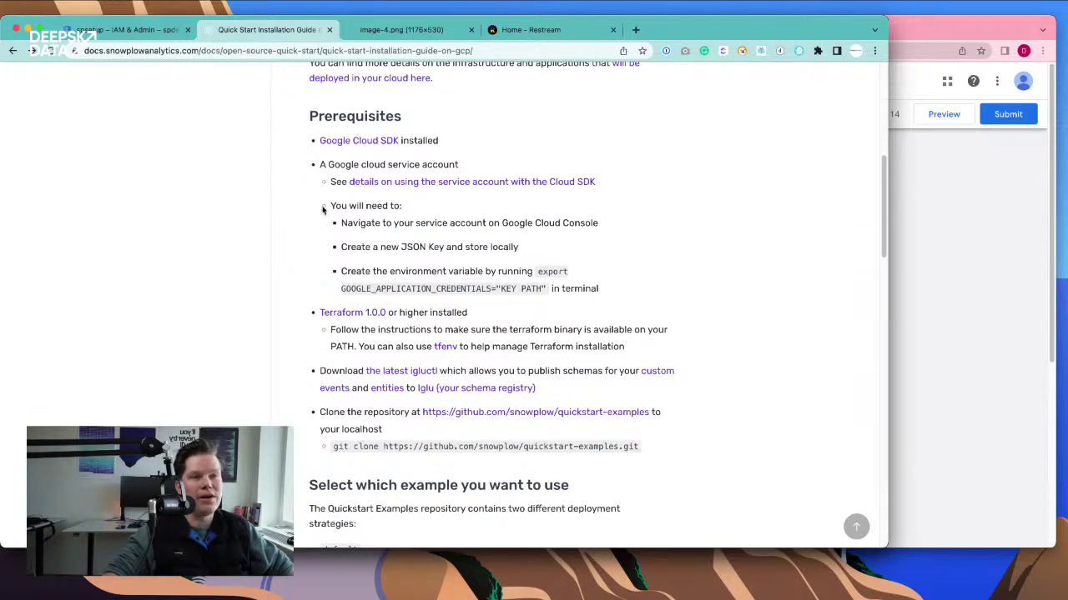
# - Show the spsetup service account's keys page, zoomed in, in a maximized and taller browser window
pyautogui.click(129, 30)
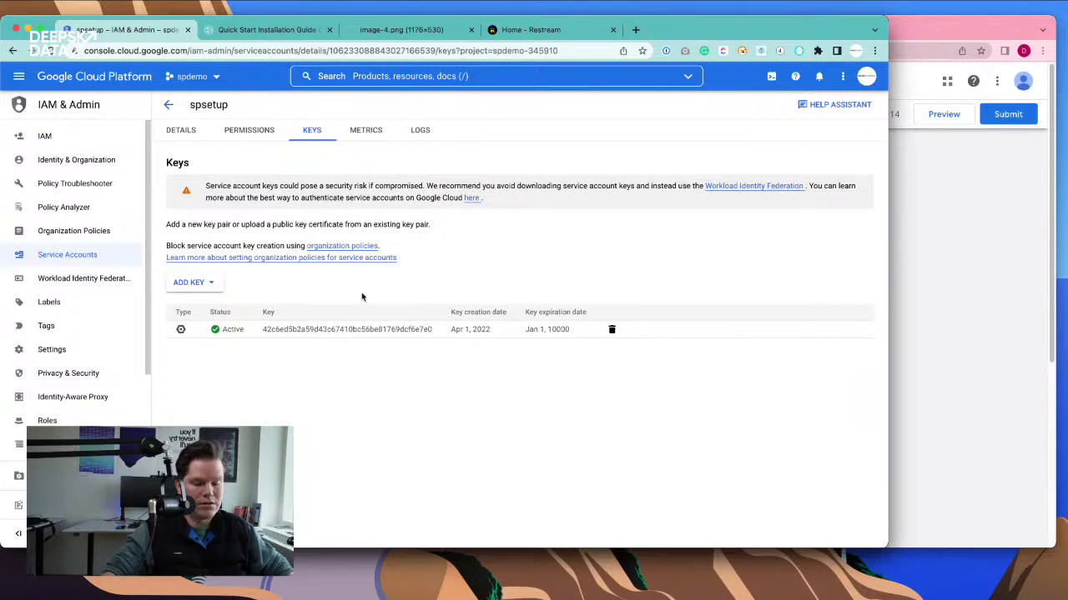
pyautogui.press('super+equal')
pyautogui.press('super+equal')
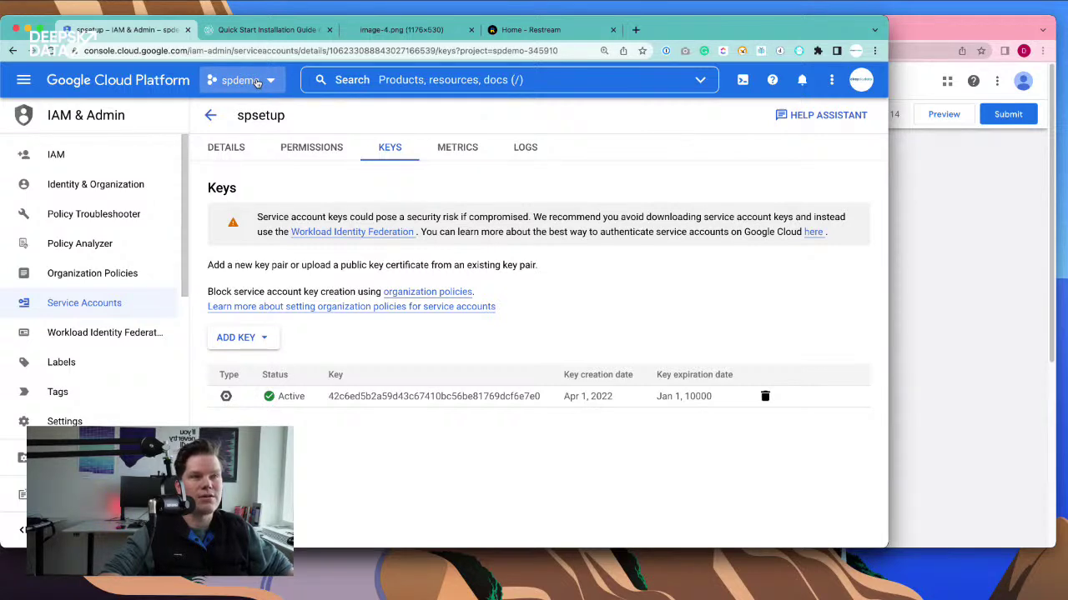
pyautogui.doubleClick(889, 33)
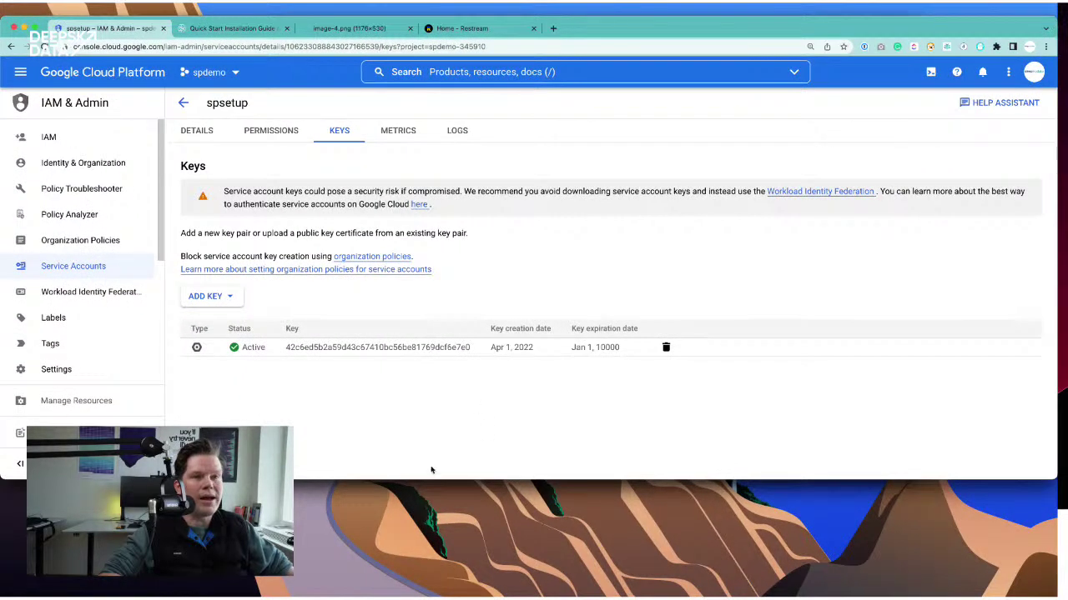
pyautogui.moveTo(406, 480); pyautogui.dragTo(405, 564)
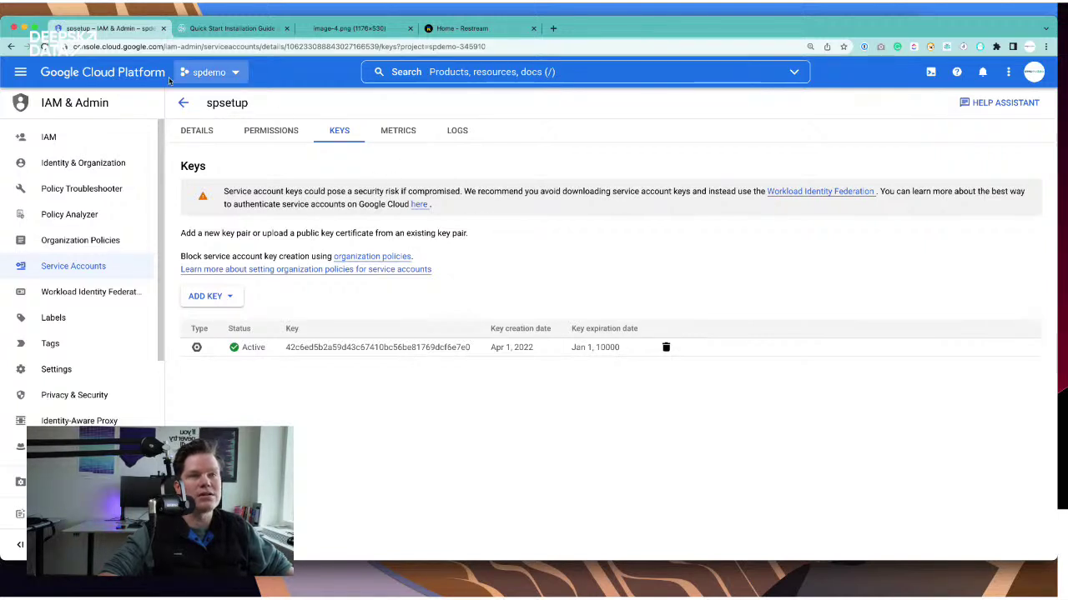
# - Go to IAM & Admin > Service Accounts and start creating a new service account in spdemo
pyautogui.click(21, 71)
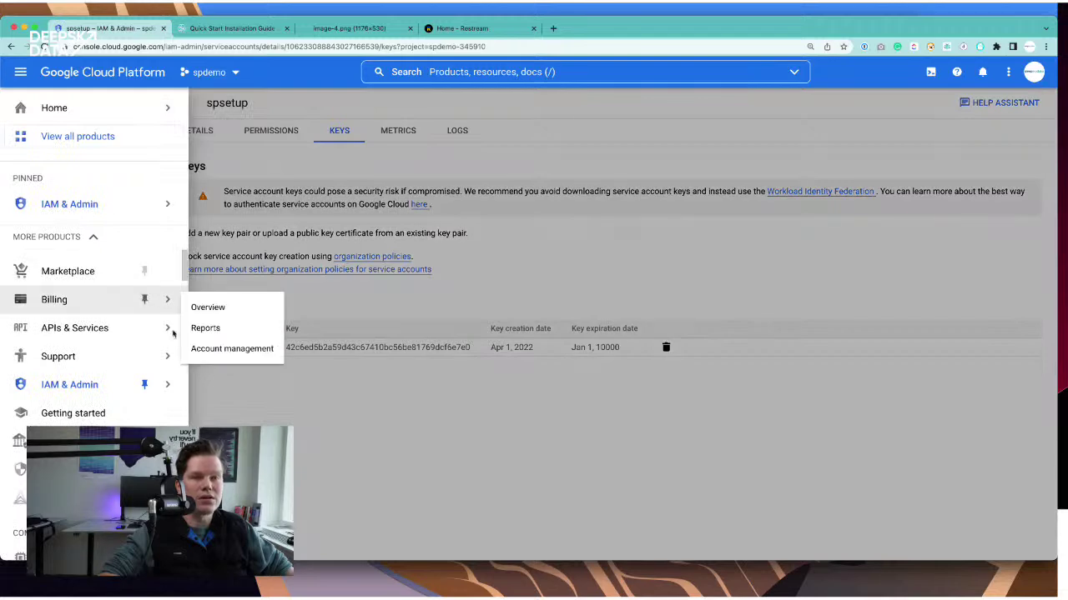
pyautogui.moveTo(163, 345)
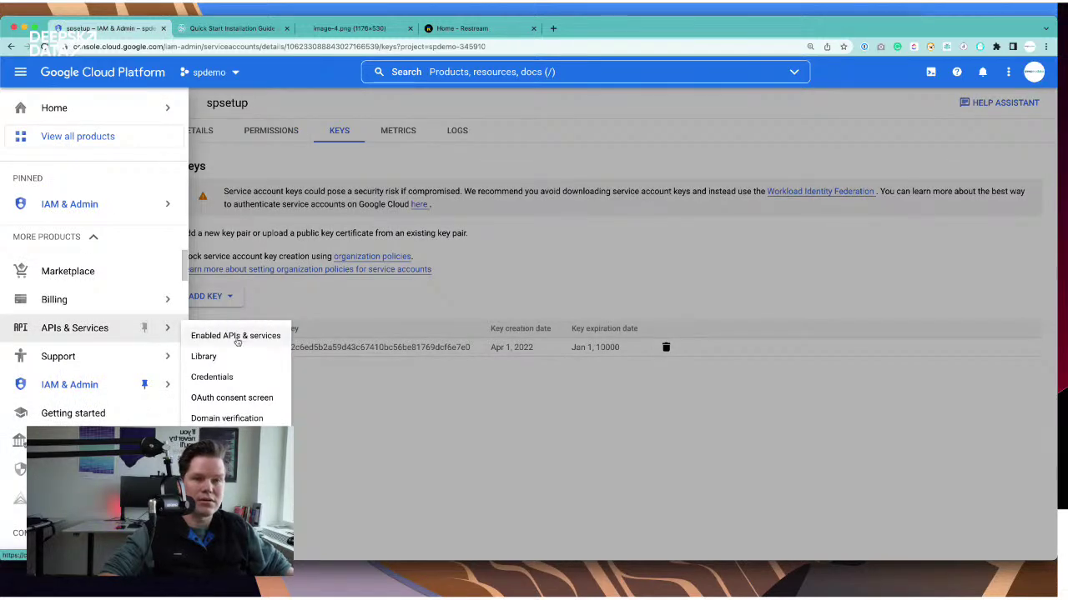
pyautogui.moveTo(148, 388)
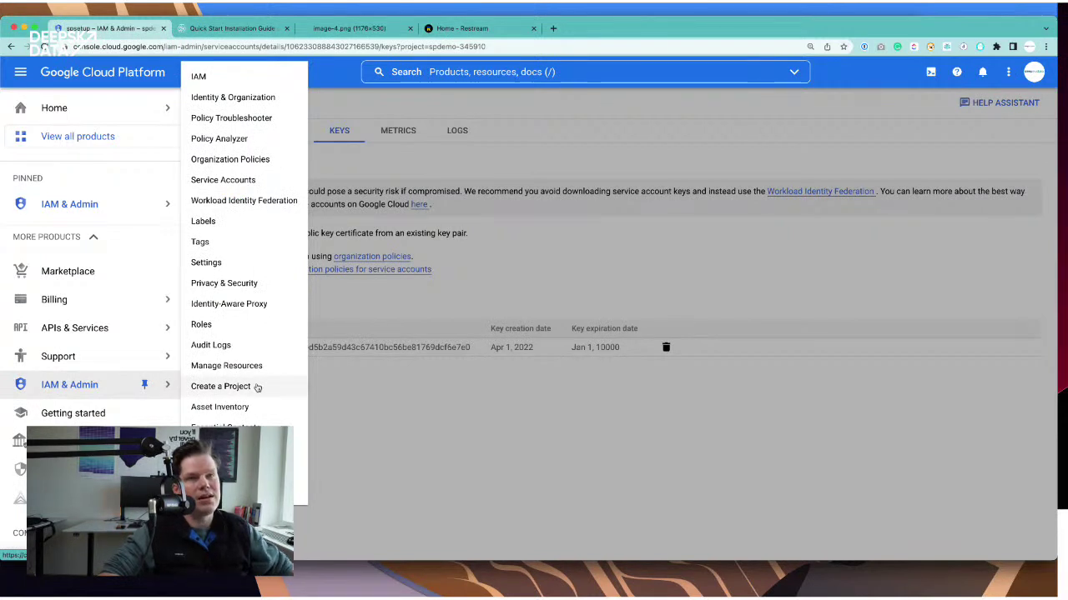
pyautogui.click(265, 181)
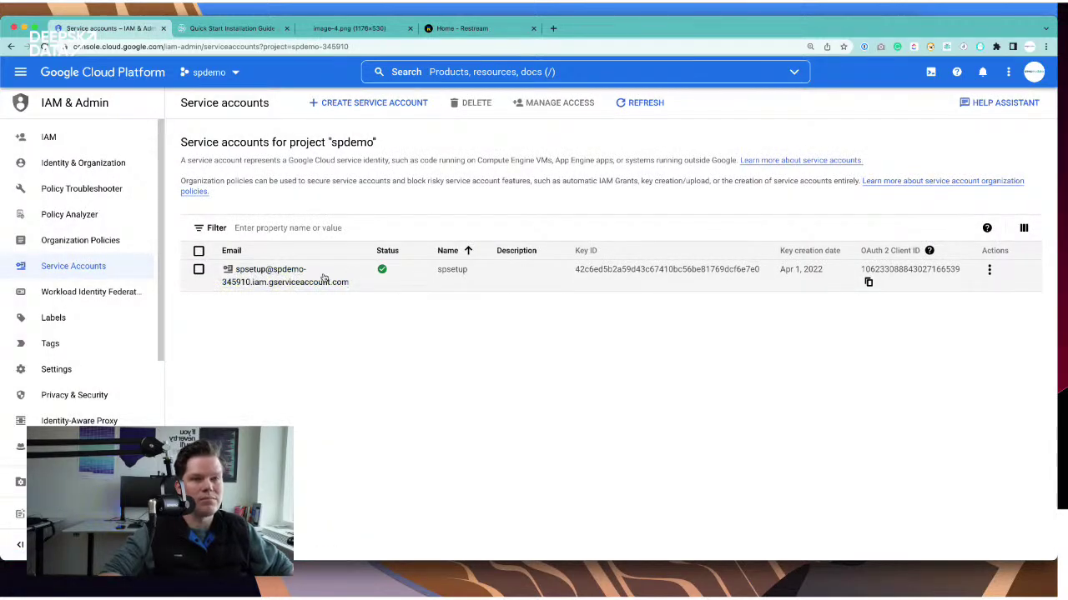
pyautogui.click(371, 103)
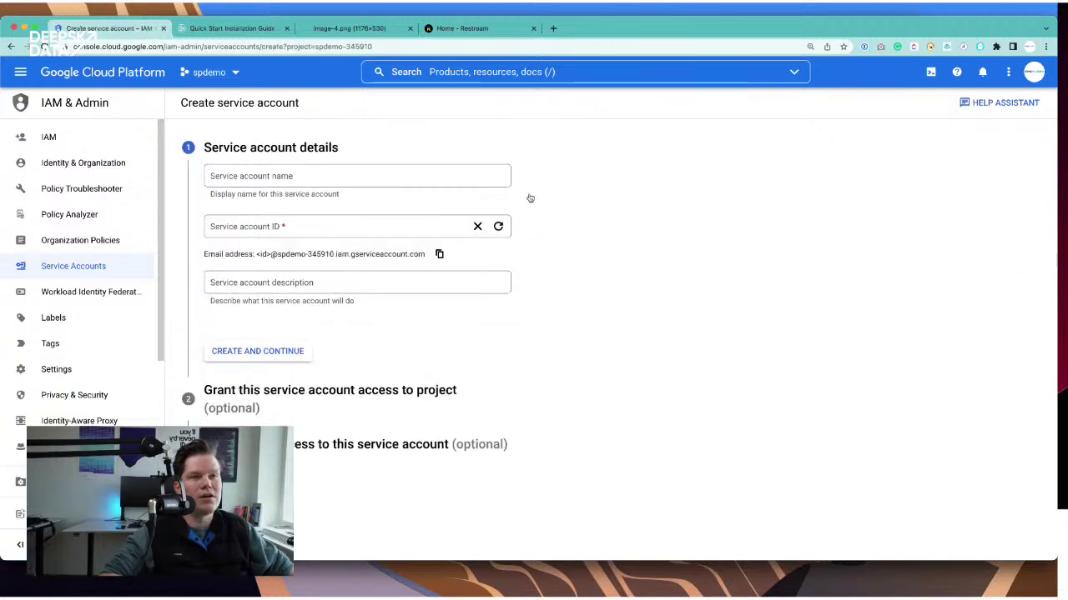
# - Create a service account named 'test' without granting it any roles
pyautogui.click(304, 172)
pyautogui.write('test')
pyautogui.press('Tab')
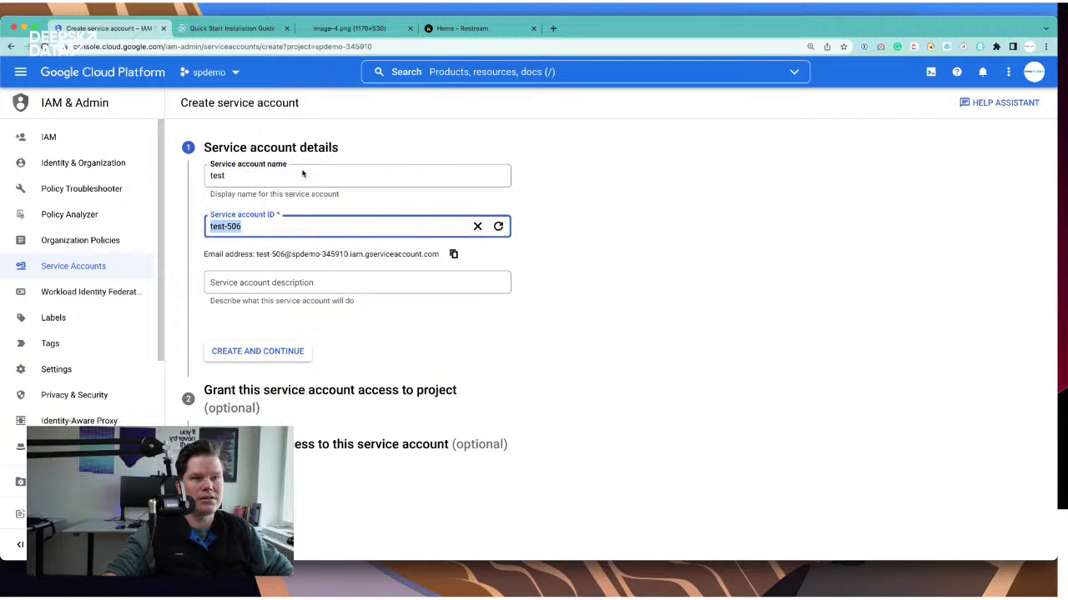
pyautogui.press('Tab')
pyautogui.click(255, 341)
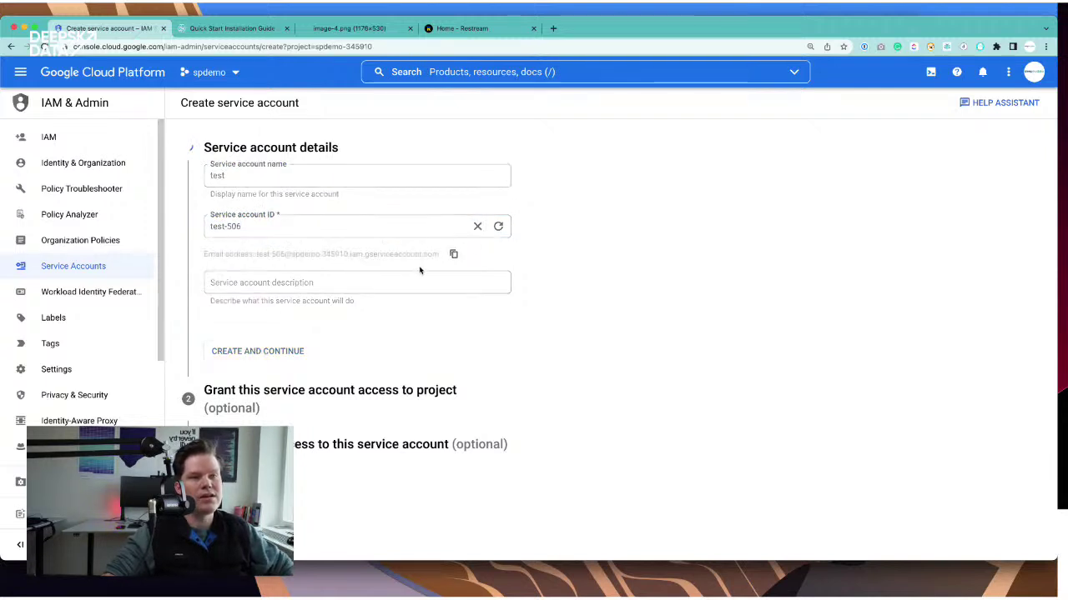
pyautogui.click(265, 267)
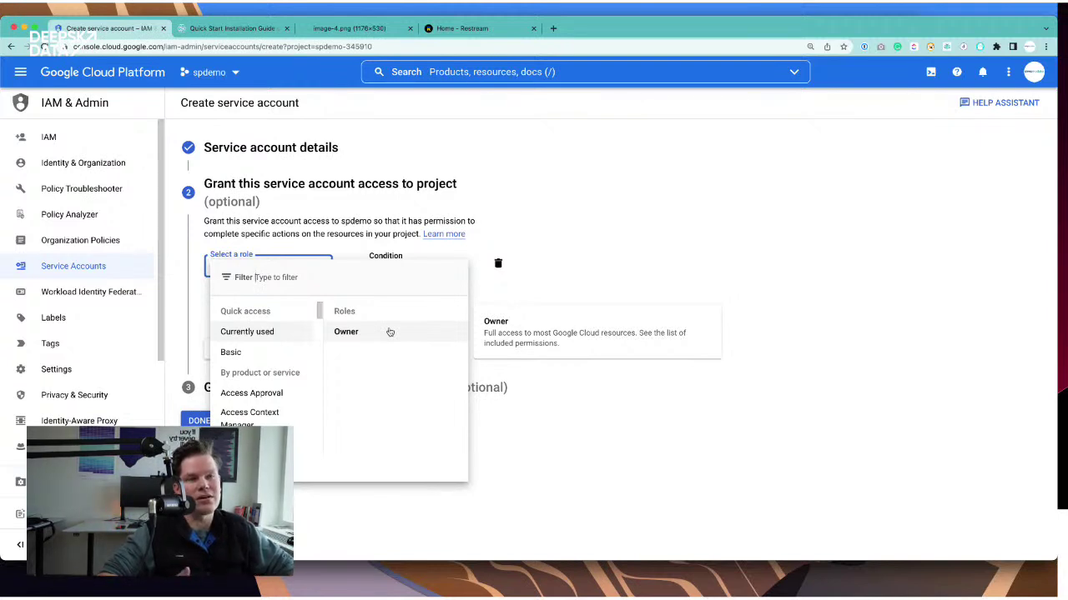
pyautogui.click(622, 233)
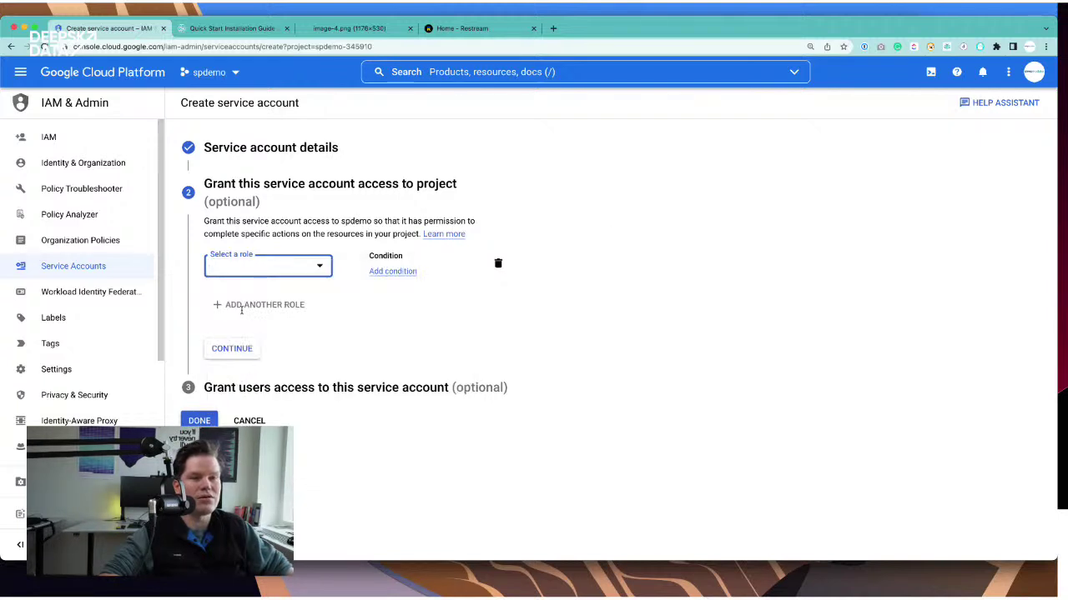
pyautogui.click(260, 421)
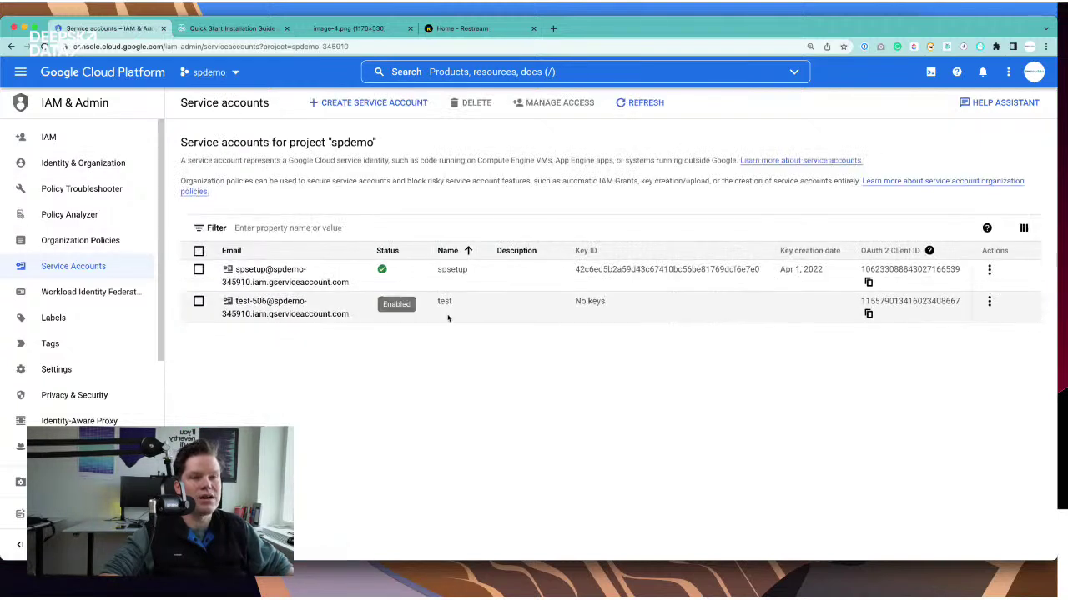
pyautogui.click(989, 270)
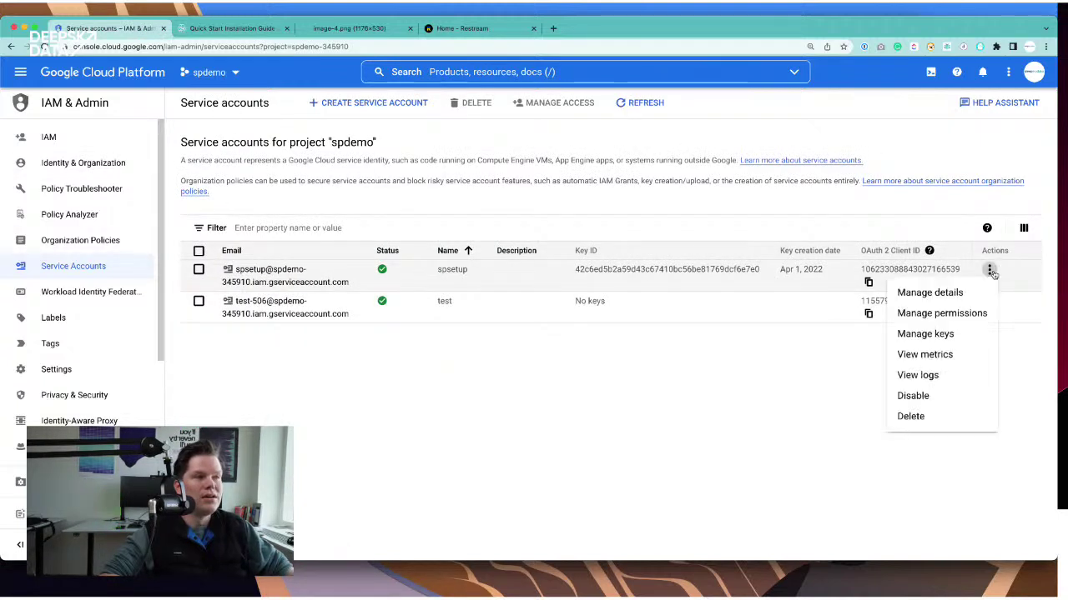
pyautogui.click(934, 334)
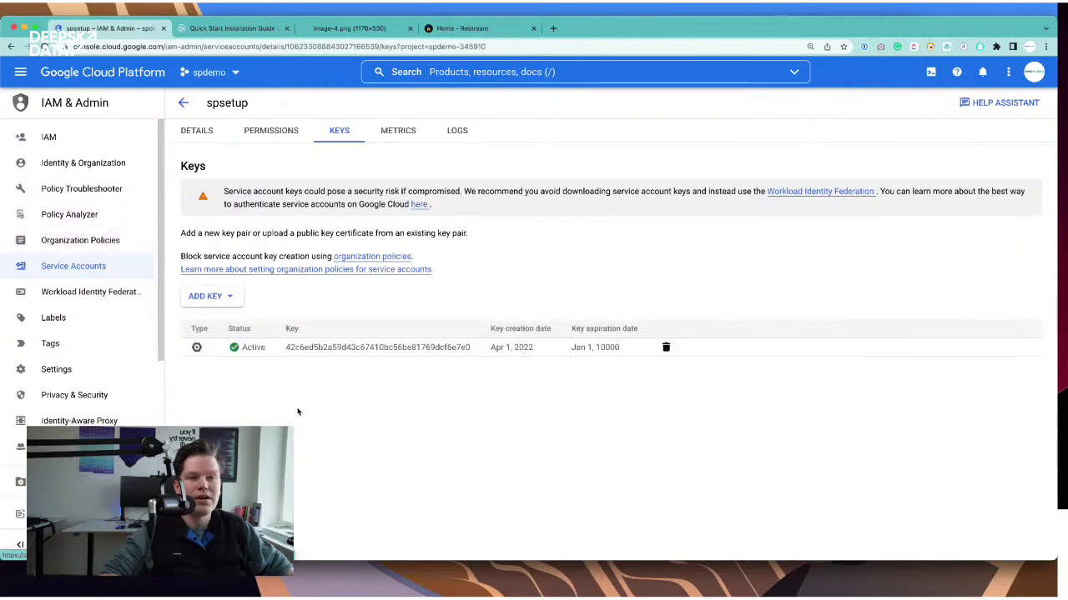
pyautogui.click(235, 304)
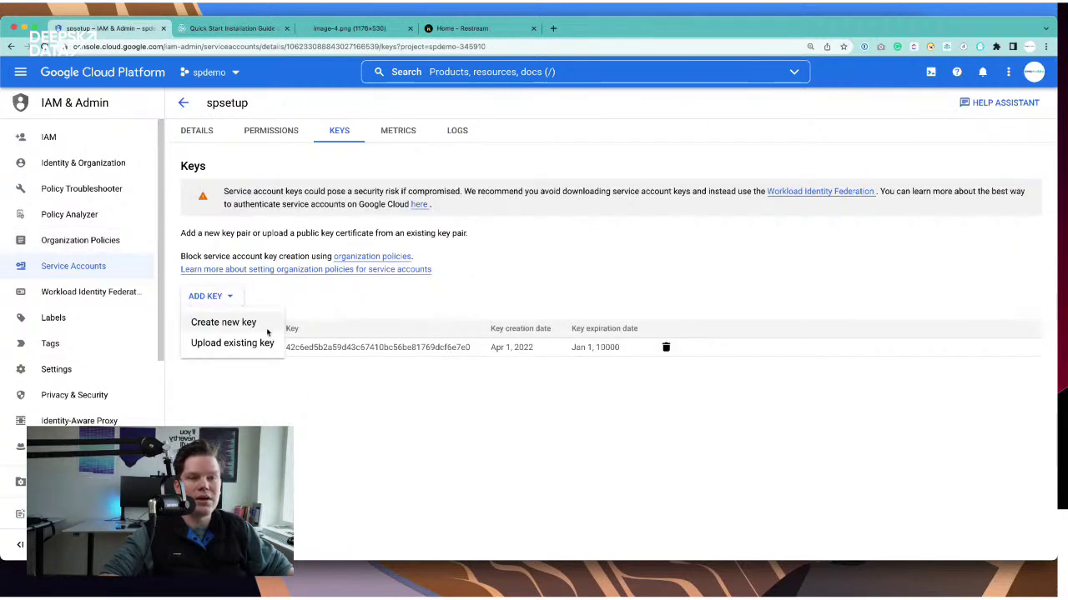
pyautogui.click(230, 324)
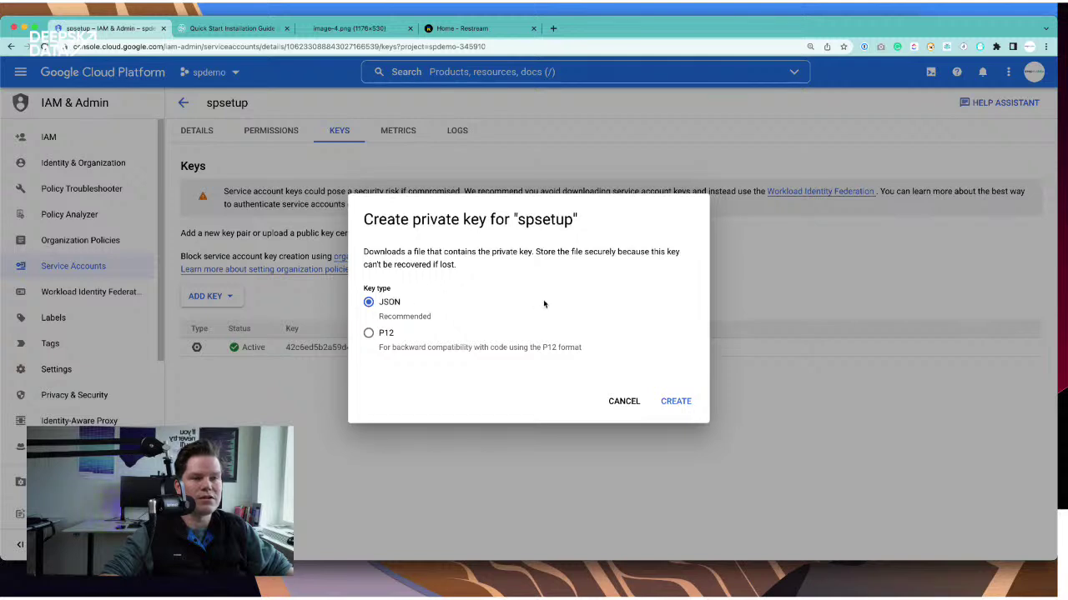
pyautogui.click(625, 404)
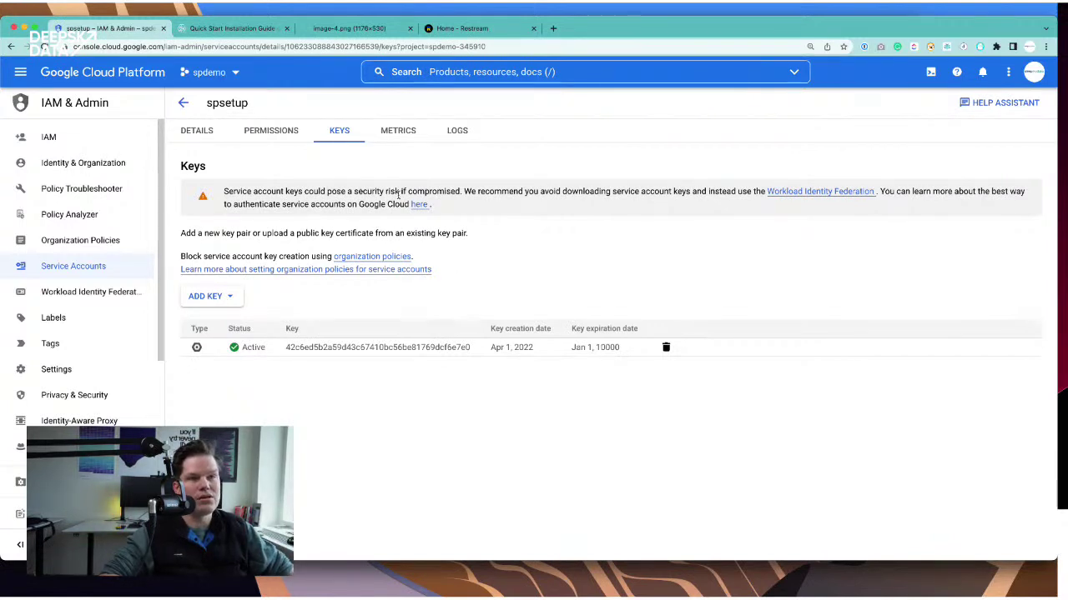
# - In the Snowplow quick start guide, review the Terraform prerequisites and open the quickstart-examples repository link in a new tab
pyautogui.click(213, 31)
pyautogui.moveTo(412, 274); pyautogui.dragTo(608, 303)
pyautogui.click(774, 306)
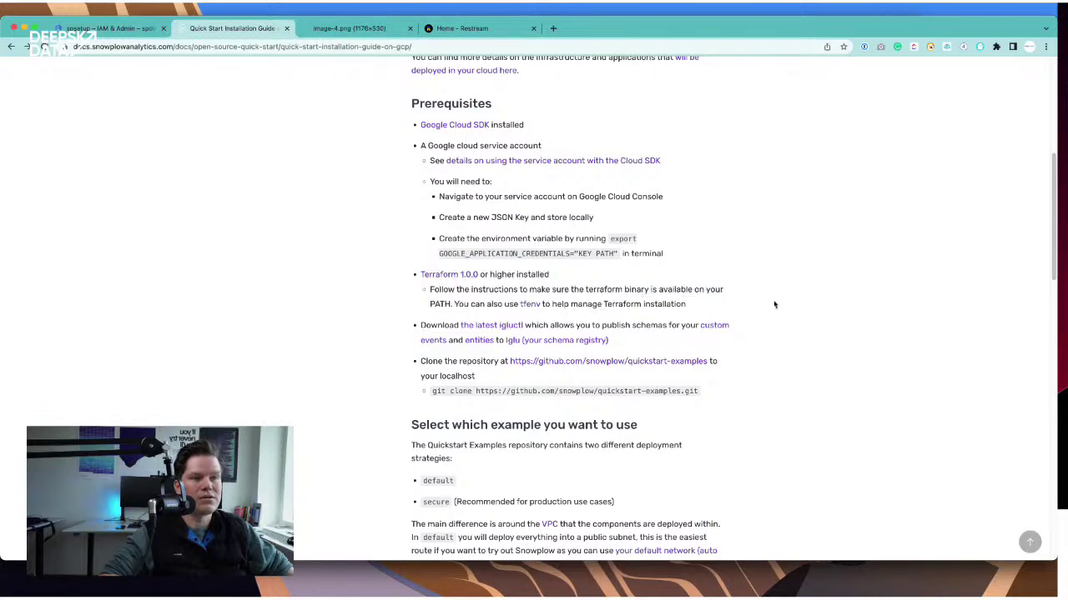
pyautogui.scroll(-1, 700, 287)
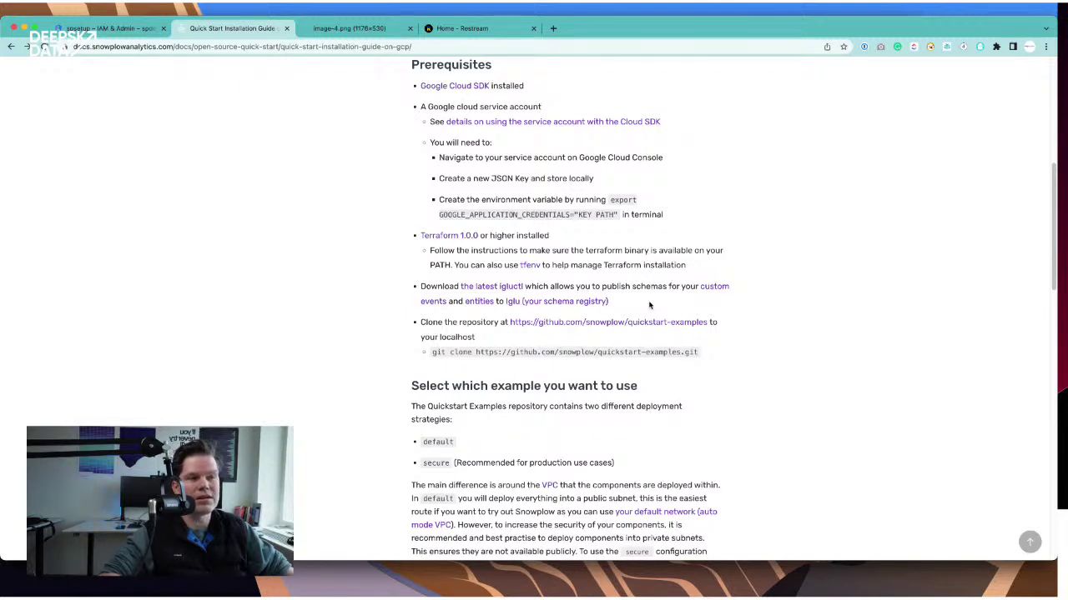
pyautogui.rightClick(626, 325)
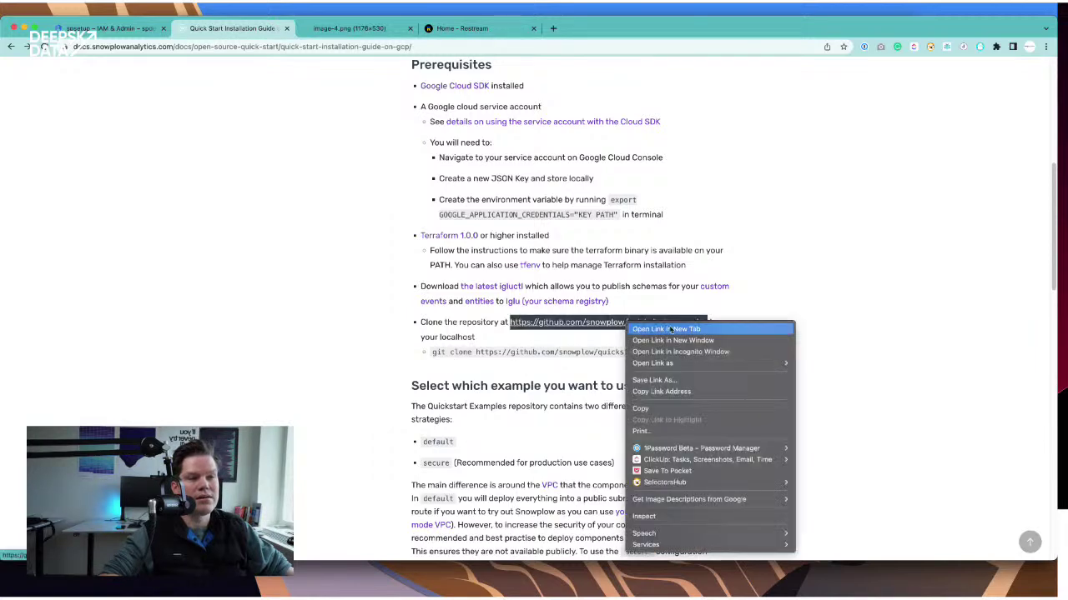
pyautogui.click(659, 328)
# - Copy the quickstart-examples HTTPS clone URL from GitHub's Code menu and bring VS Code forward
pyautogui.click(335, 30)
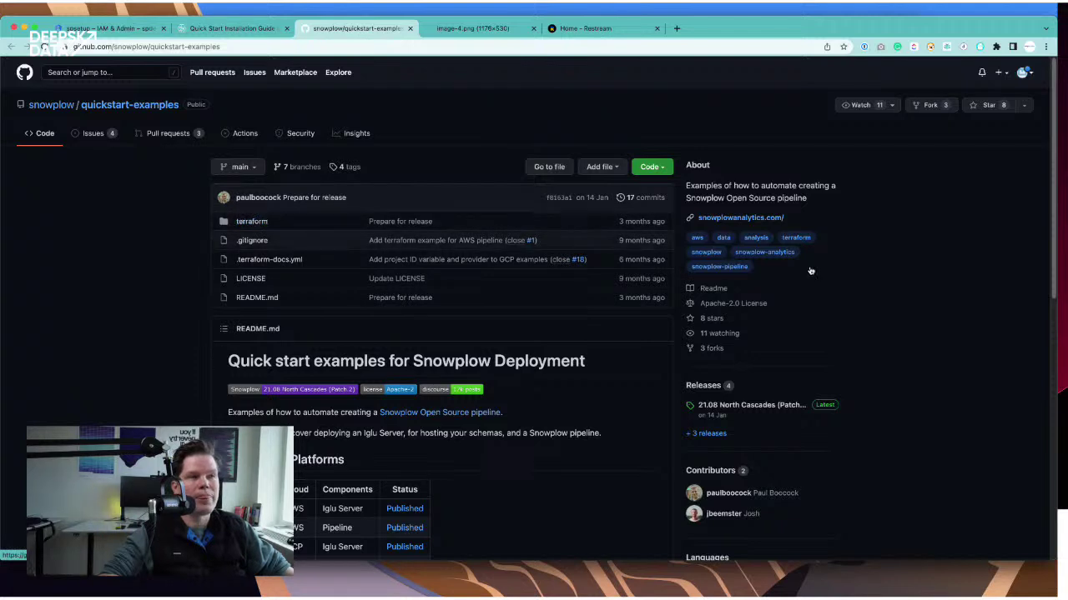
pyautogui.click(653, 167)
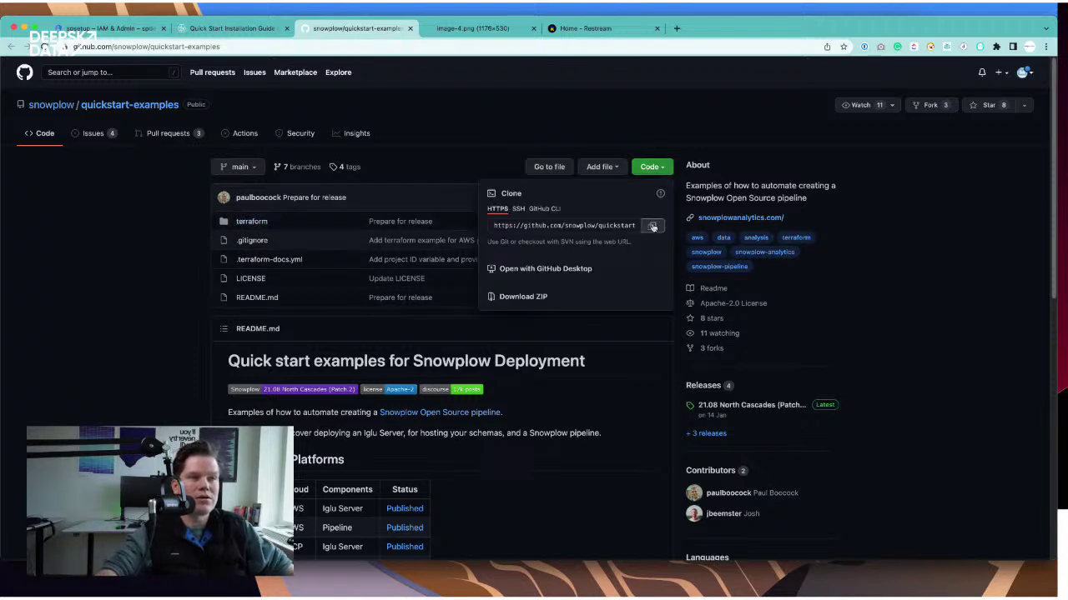
pyautogui.click(659, 228)
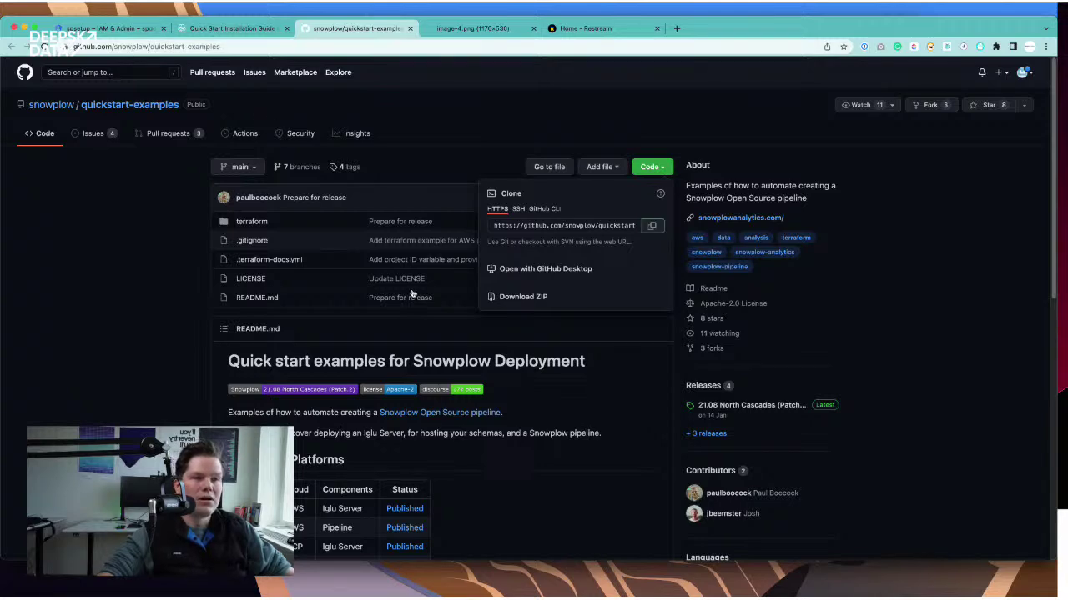
pyautogui.press('super+Tab')
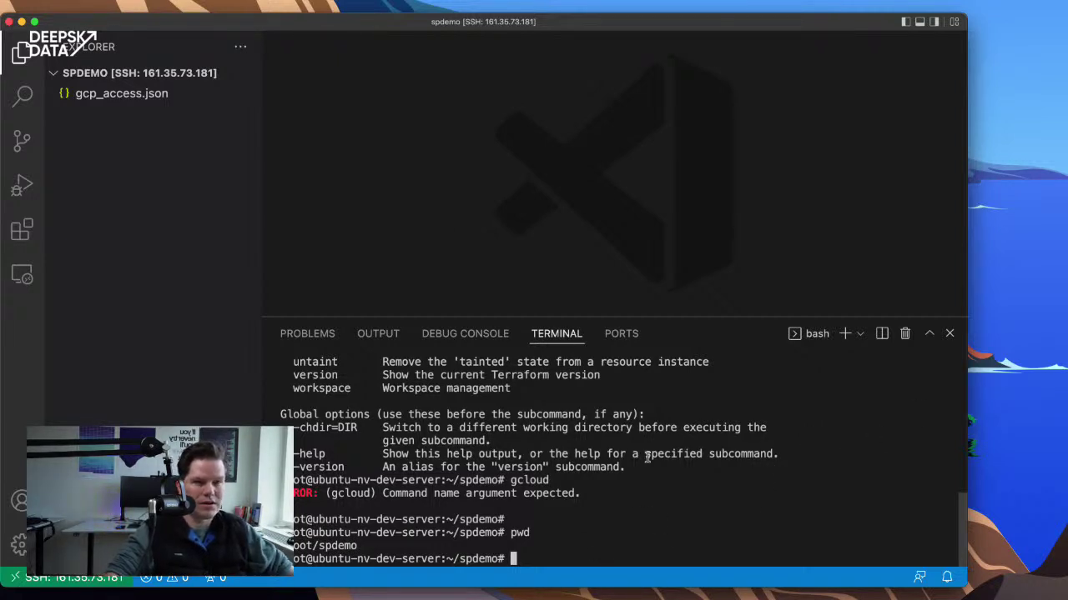
# - Run 'git clone' with the pasted quickstart-examples URL in the VS Code terminal
pyautogui.moveTo(263, 203); pyautogui.dragTo(297, 203)
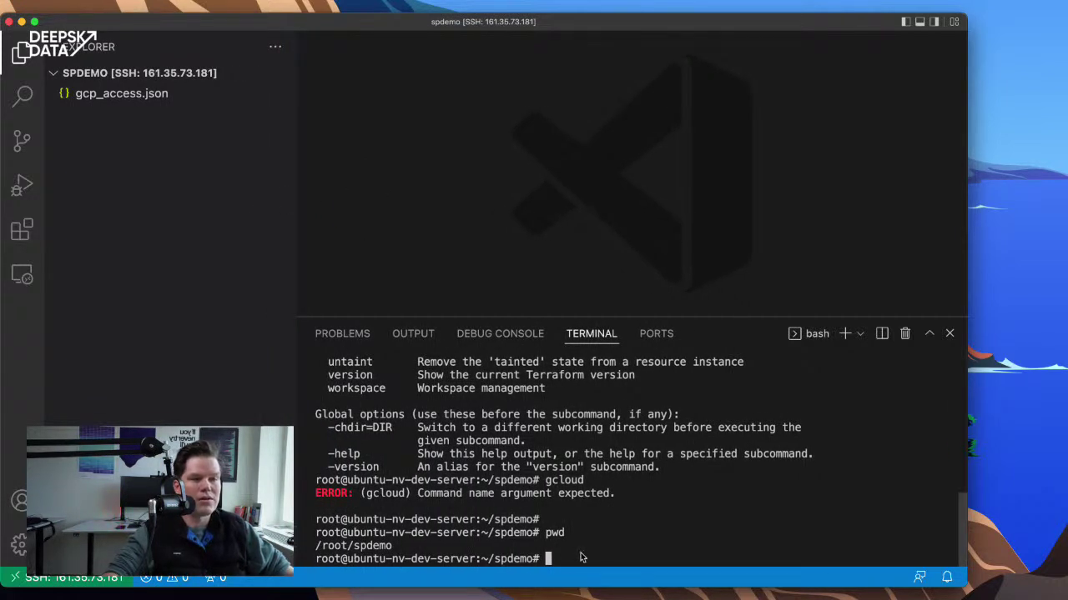
pyautogui.write('git x')
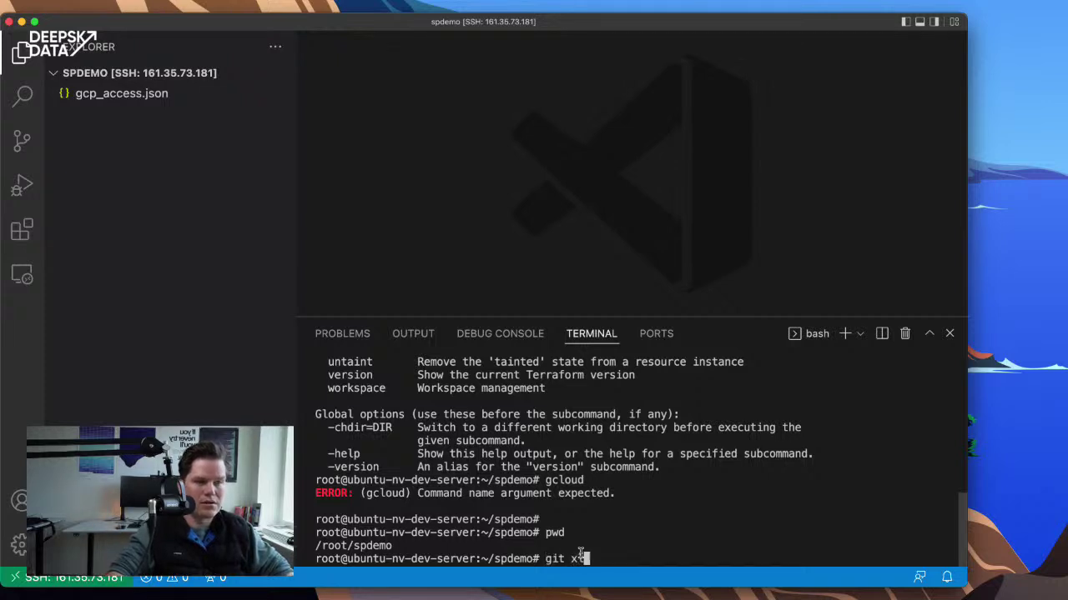
pyautogui.press('BackSpace')
pyautogui.write('clone')
pyautogui.press('super+v')
pyautogui.press('Return')
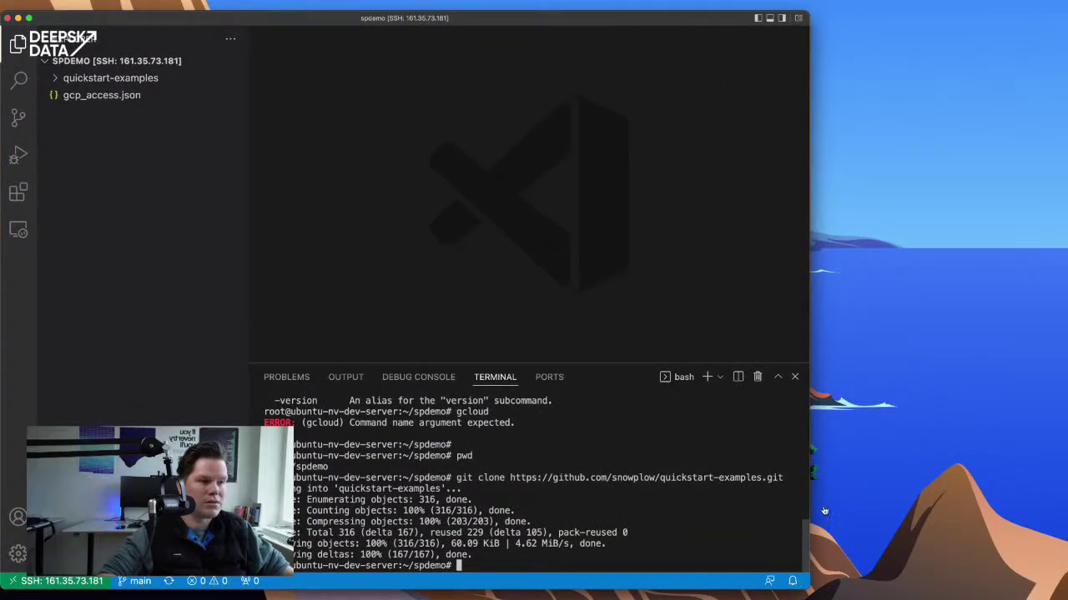
# - Expand quickstart-examples > terraform > gcp in the Explorer, then view the image-4.png pipeline diagram in Chrome
pyautogui.moveTo(808, 492); pyautogui.dragTo(1060, 494)
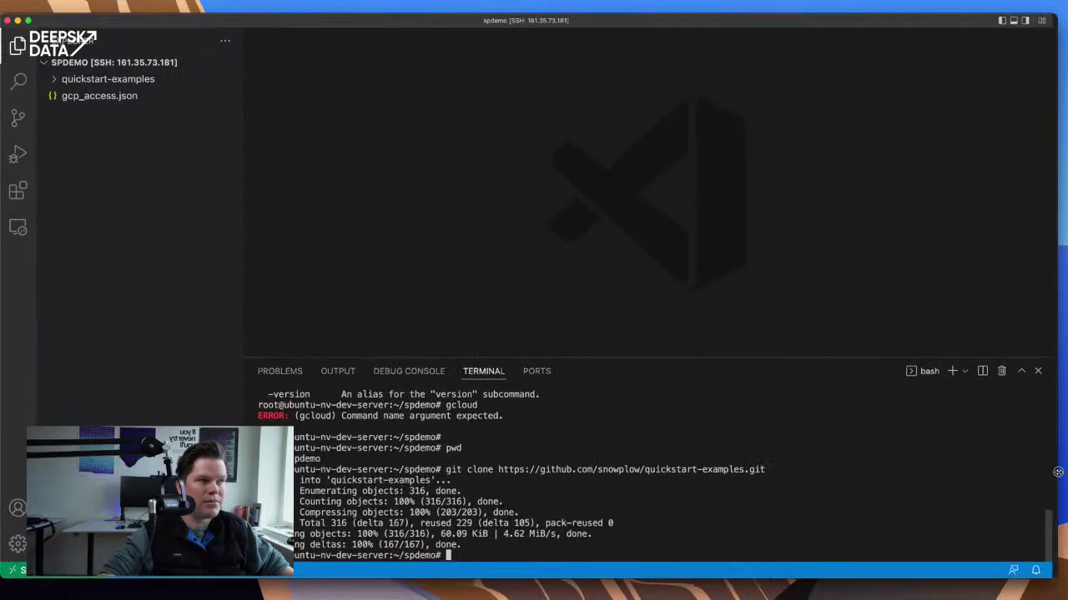
pyautogui.click(55, 81)
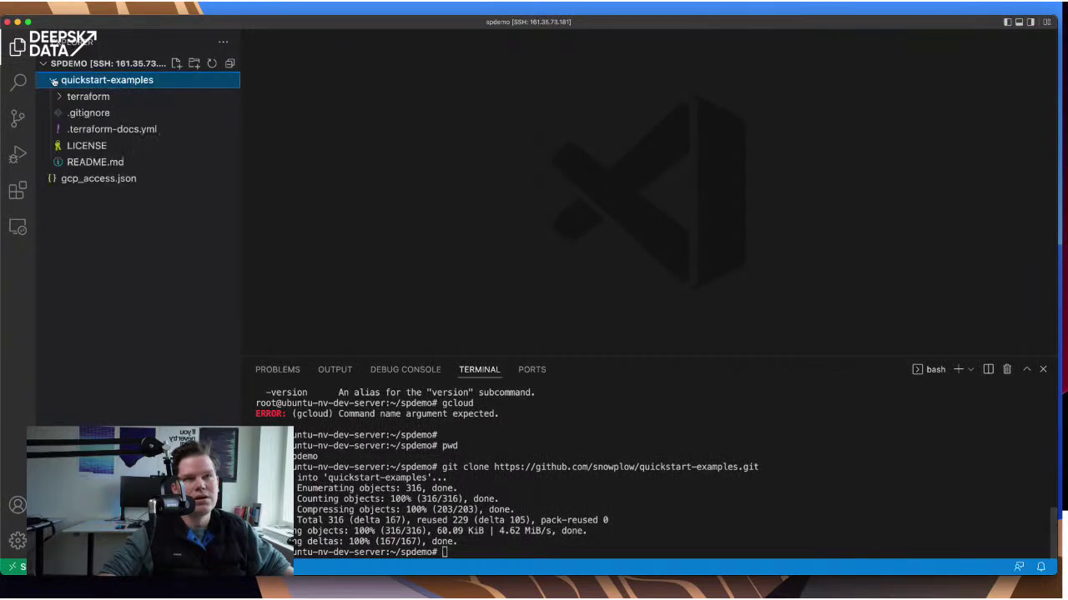
pyautogui.click(63, 97)
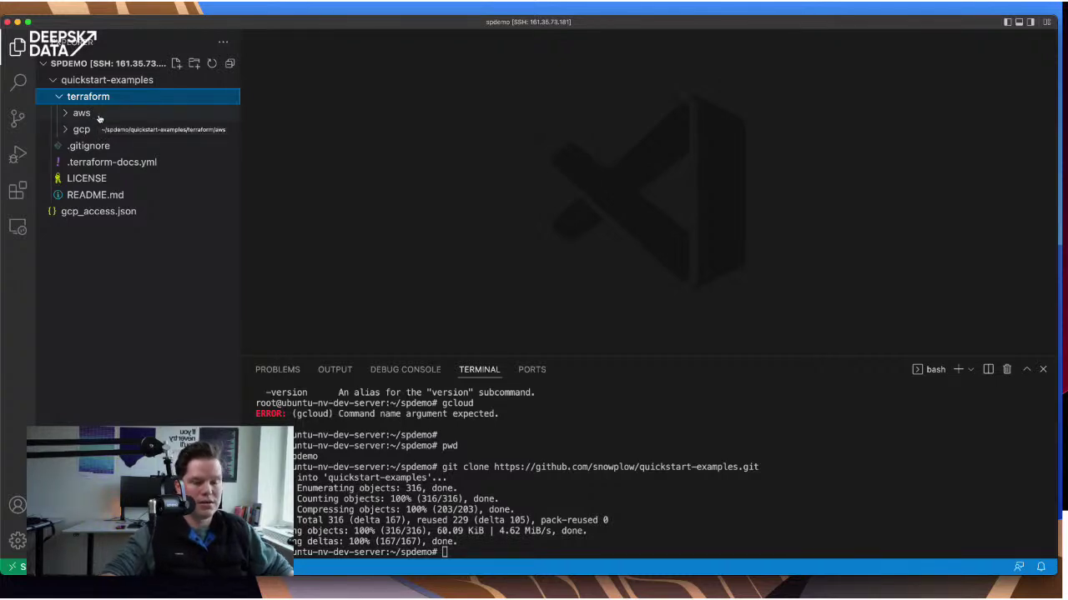
pyautogui.press('super+equal')
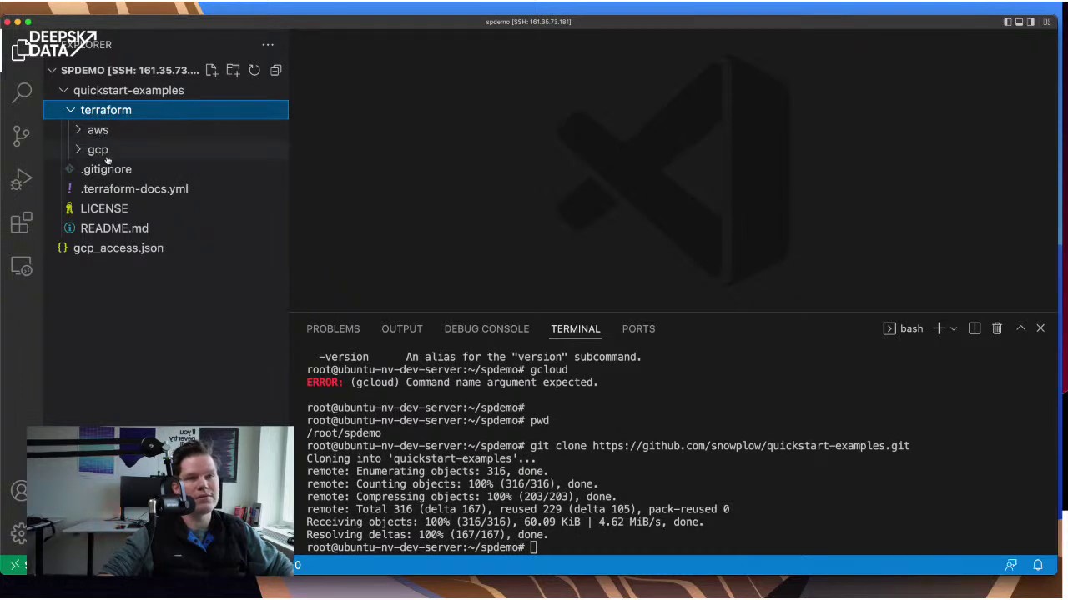
pyautogui.click(80, 153)
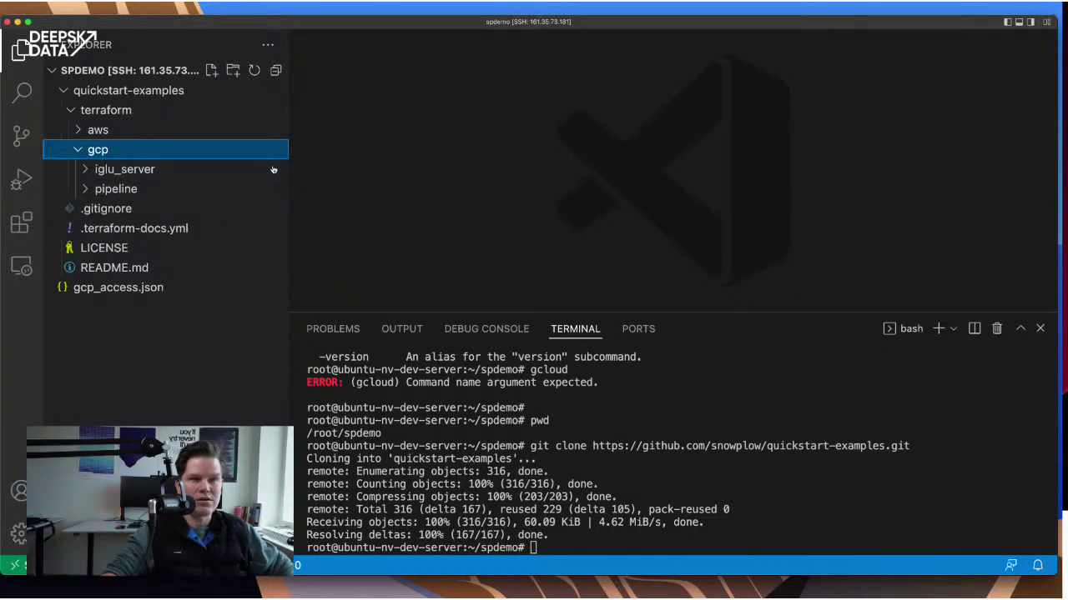
pyautogui.press('super+Tab')
pyautogui.click(475, 28)
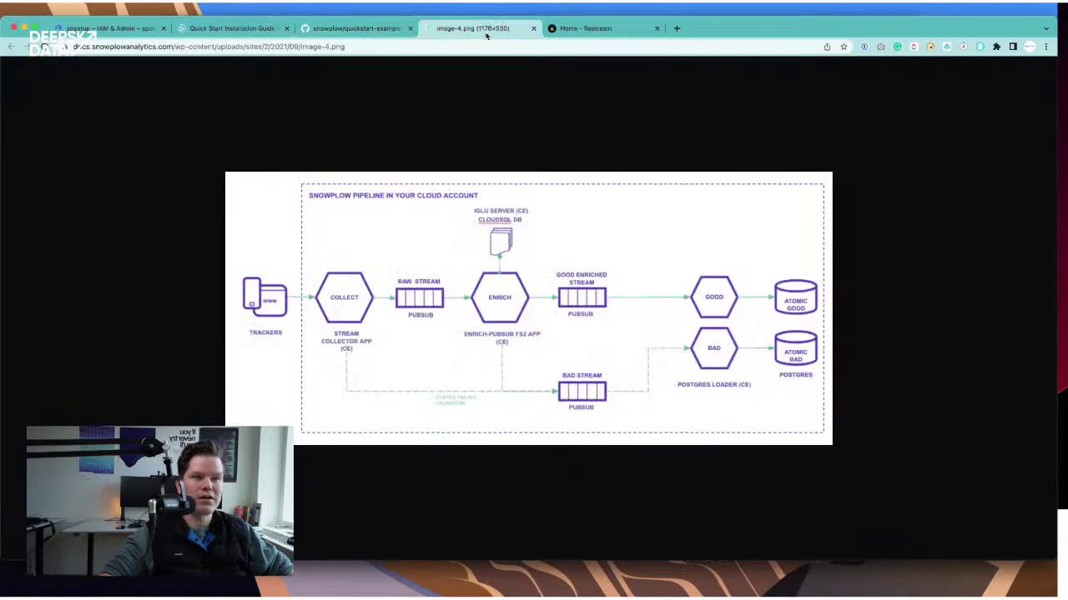
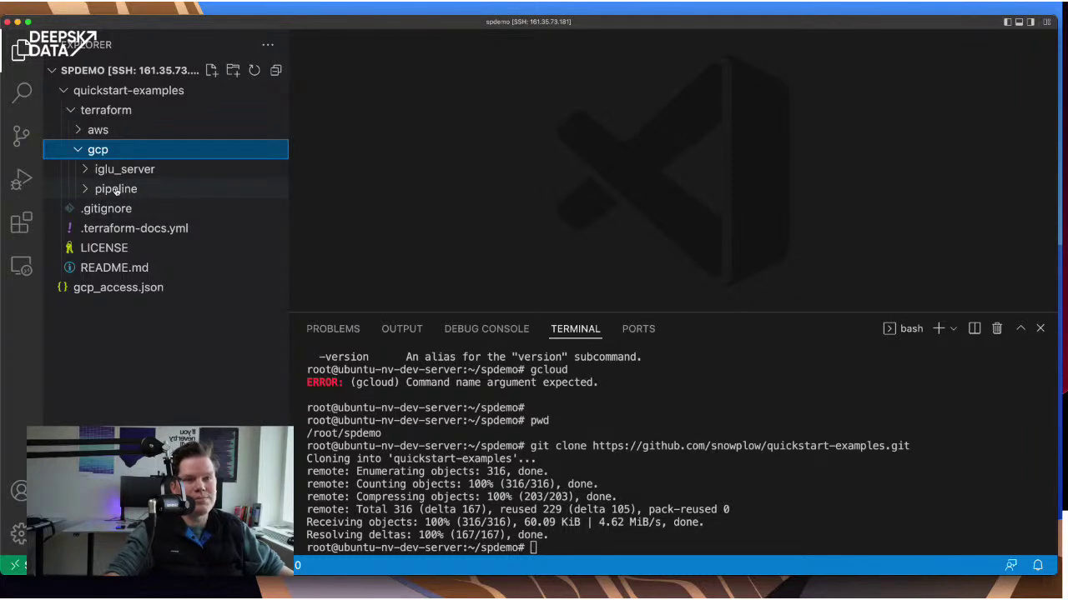
# - Open main.tf from the terraform/gcp/iglu_server/default folder in the Explorer
pyautogui.press('super+Tab')
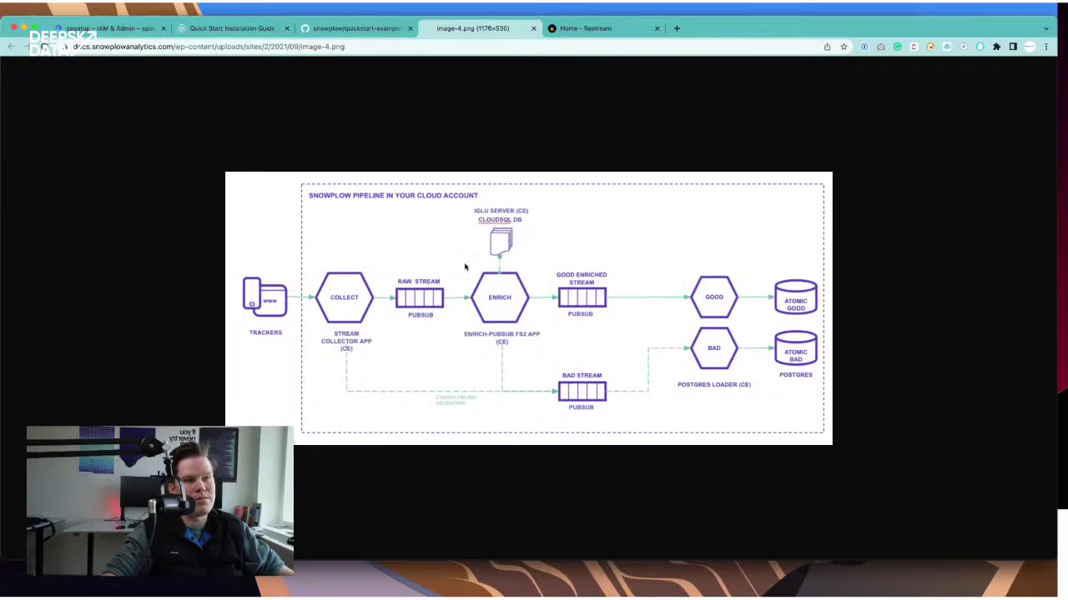
pyautogui.press('super+Tab')
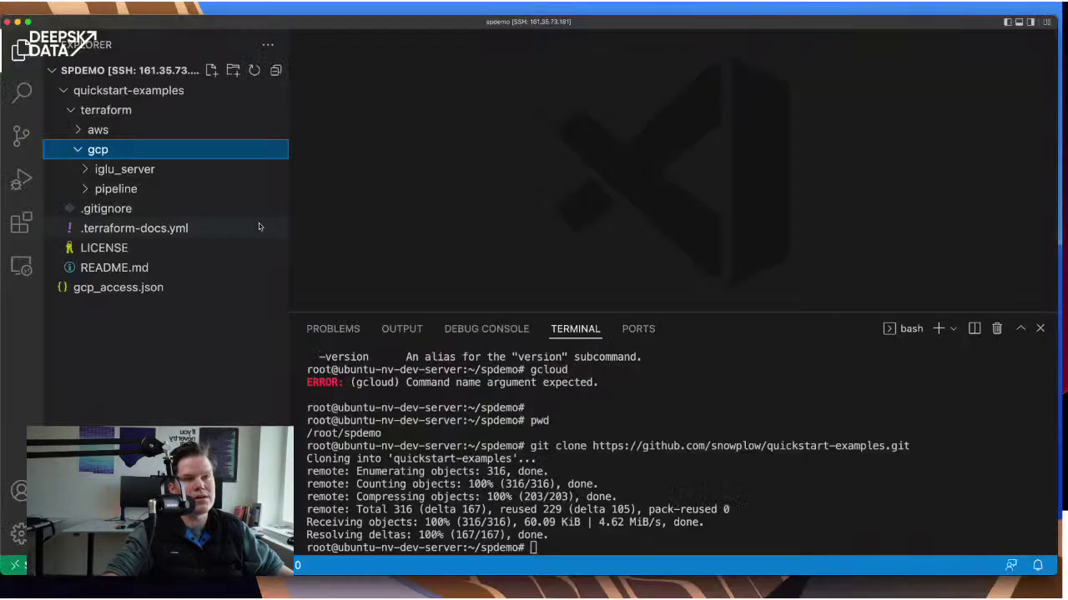
pyautogui.click(86, 170)
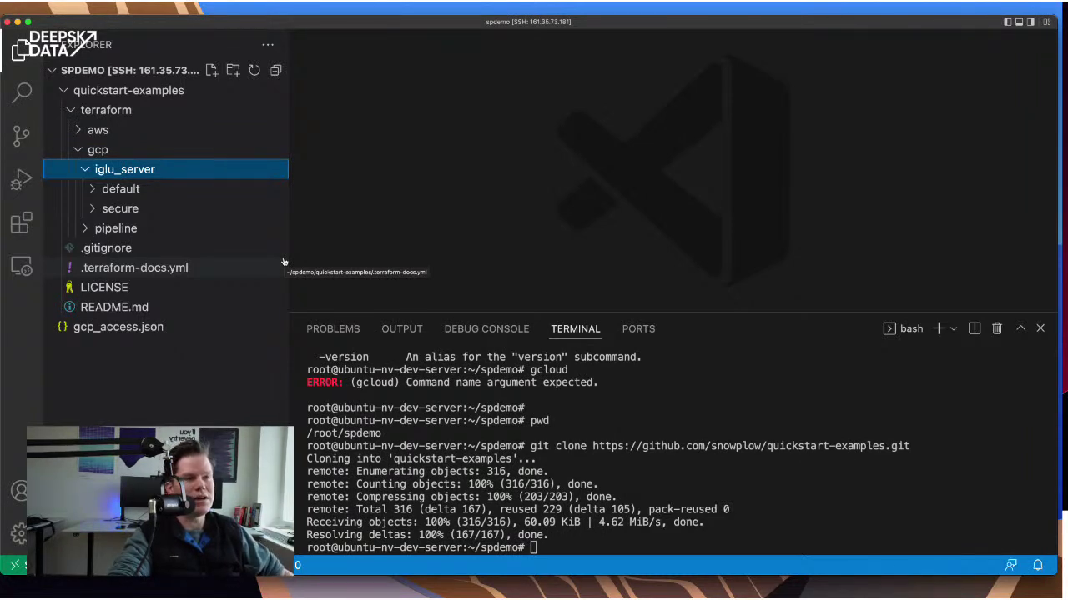
pyautogui.click(189, 194)
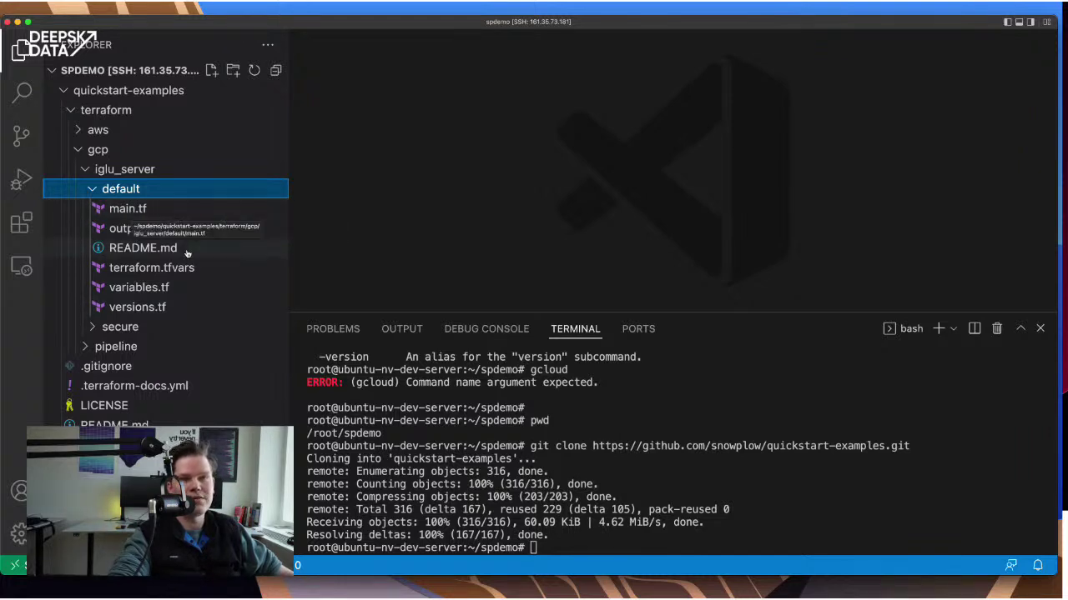
pyautogui.click(144, 209)
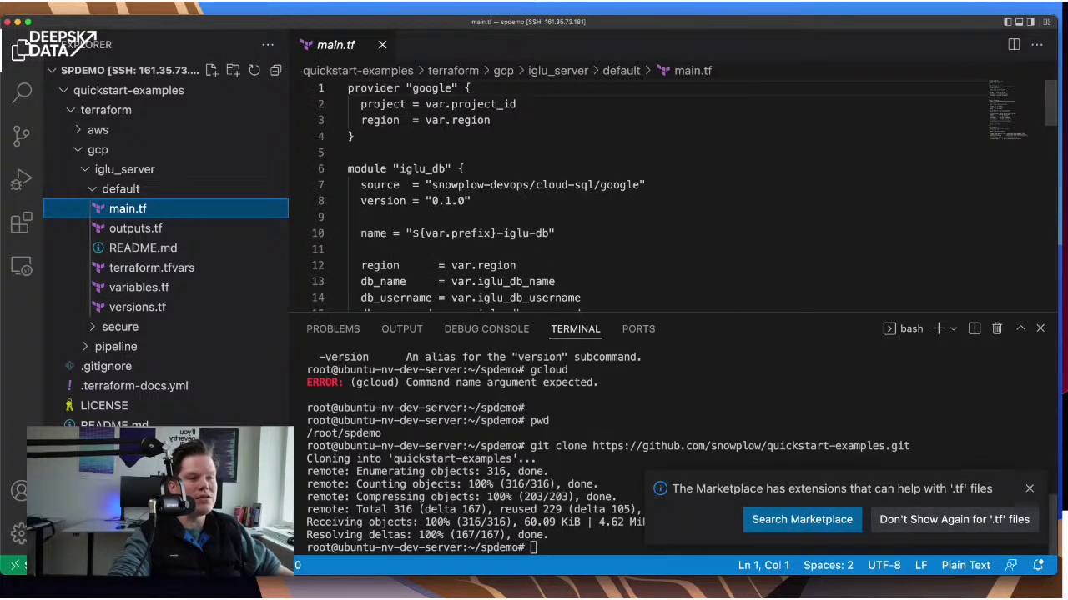
# - Dismiss the Marketplace notice and inspect the iglu_db module's source path
pyautogui.click(1029, 488)
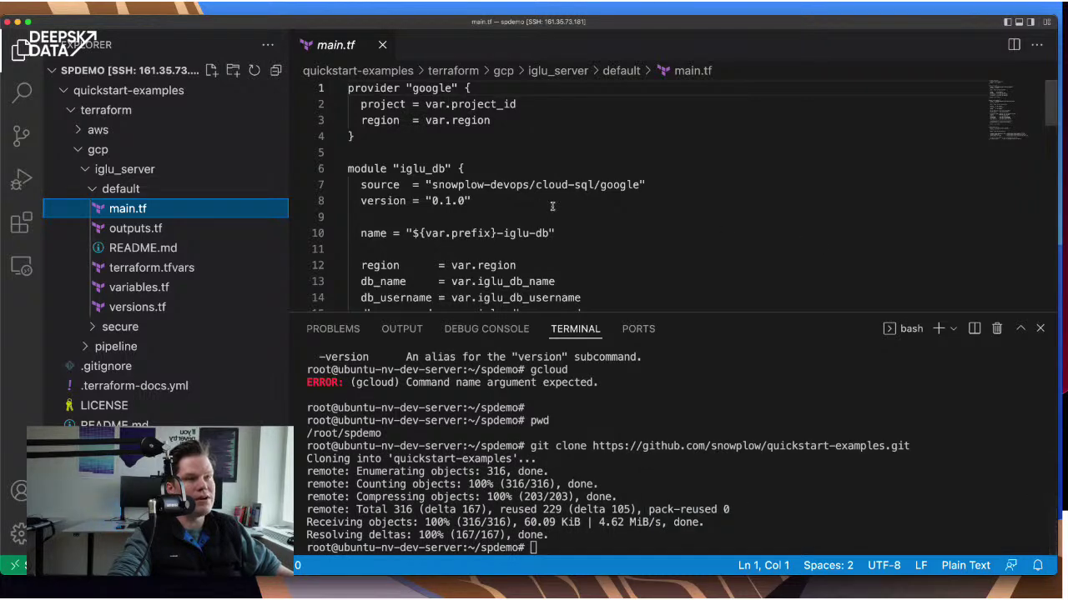
pyautogui.scroll(-4, 462, 168)
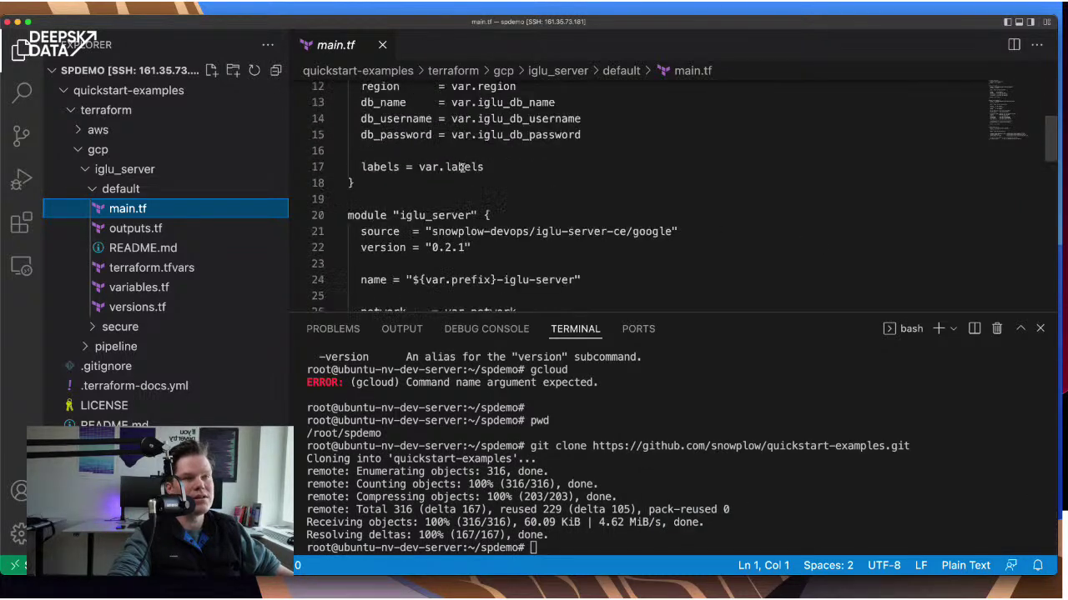
pyautogui.scroll(4, 461, 168)
pyautogui.click(350, 169)
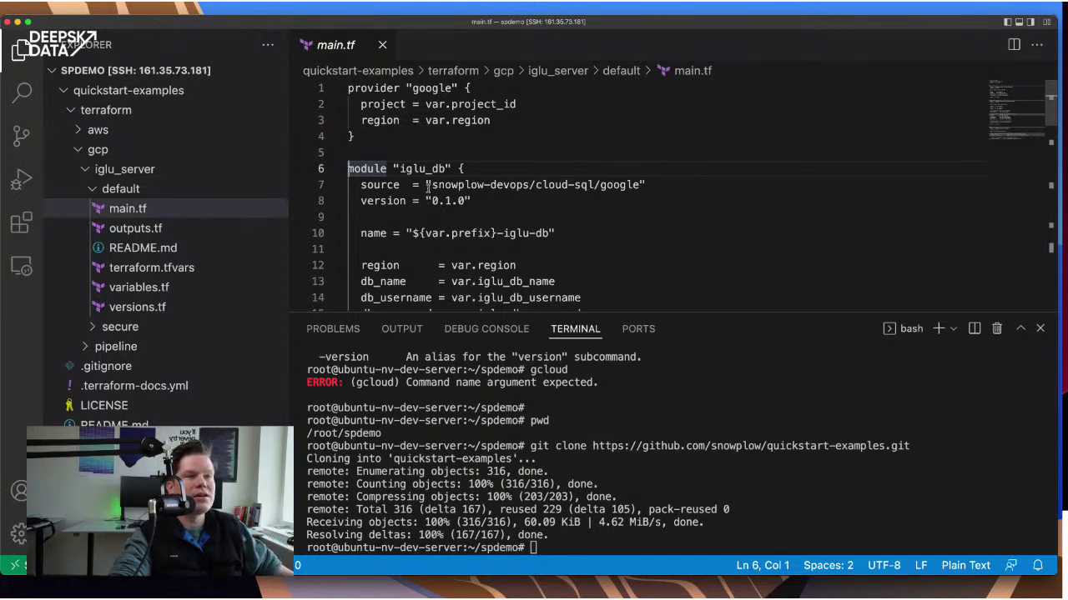
pyautogui.moveTo(428, 187); pyautogui.dragTo(638, 184)
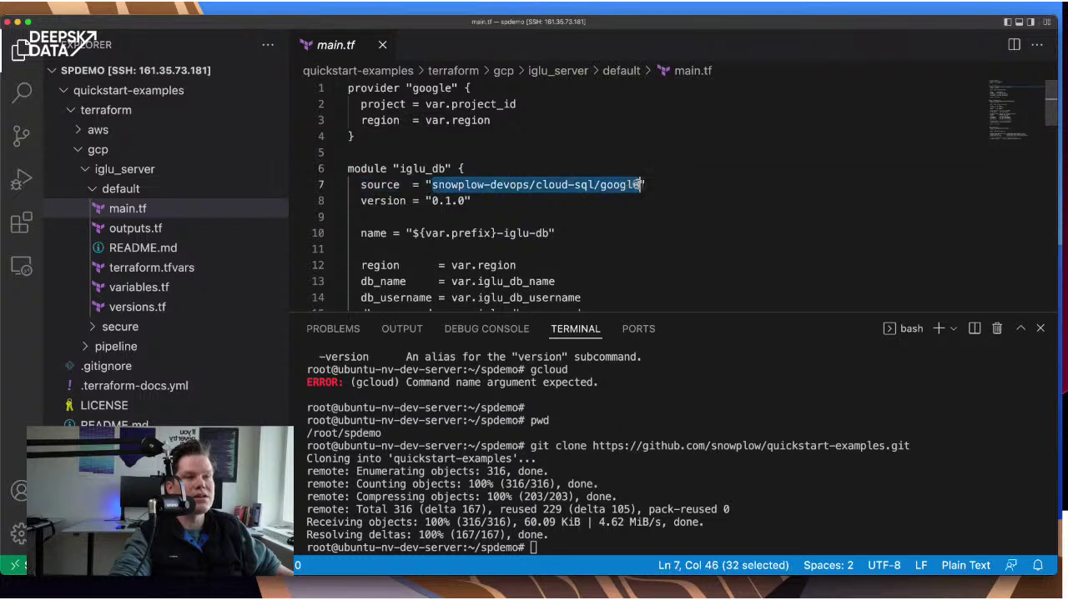
pyautogui.click(516, 185)
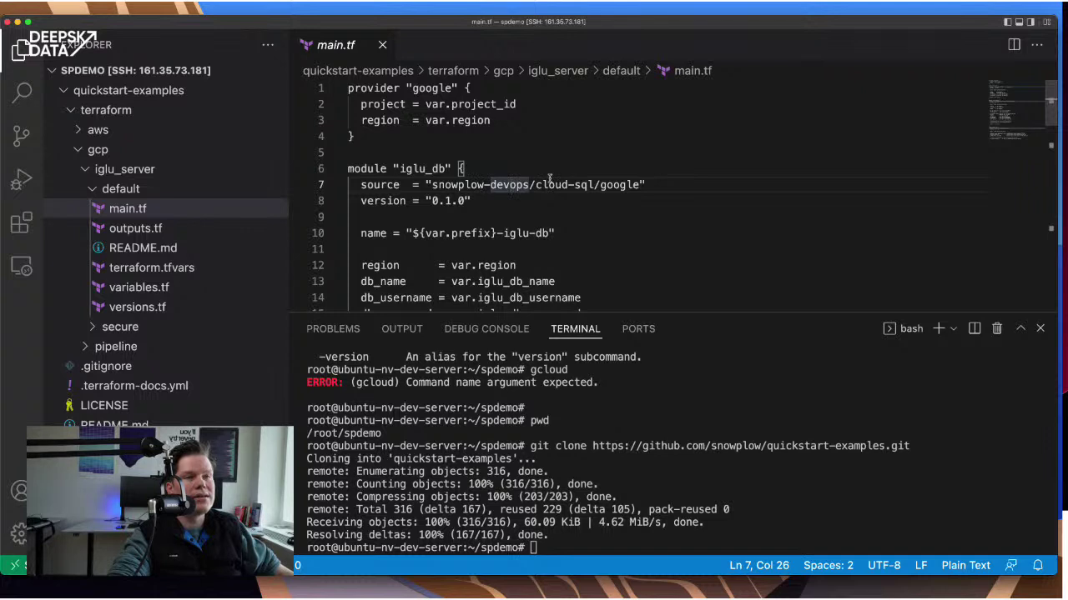
# - Review the iglu_db region and database settings, highlighting every var reference
pyautogui.scroll(-4, 549, 177)
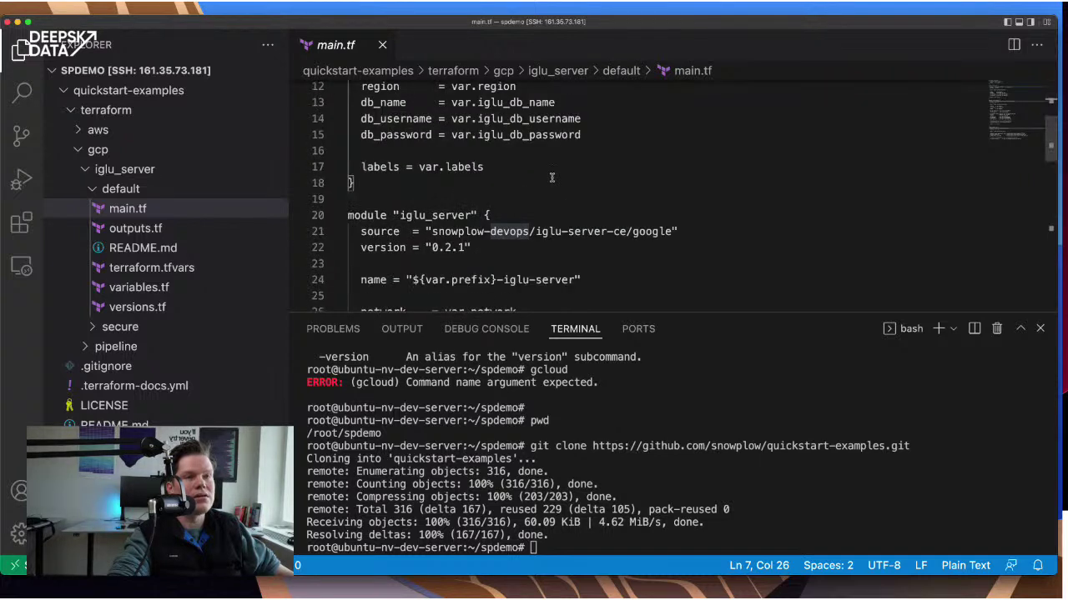
pyautogui.scroll(2, 506, 170)
pyautogui.moveTo(360, 176); pyautogui.dragTo(589, 222)
pyautogui.click(595, 214)
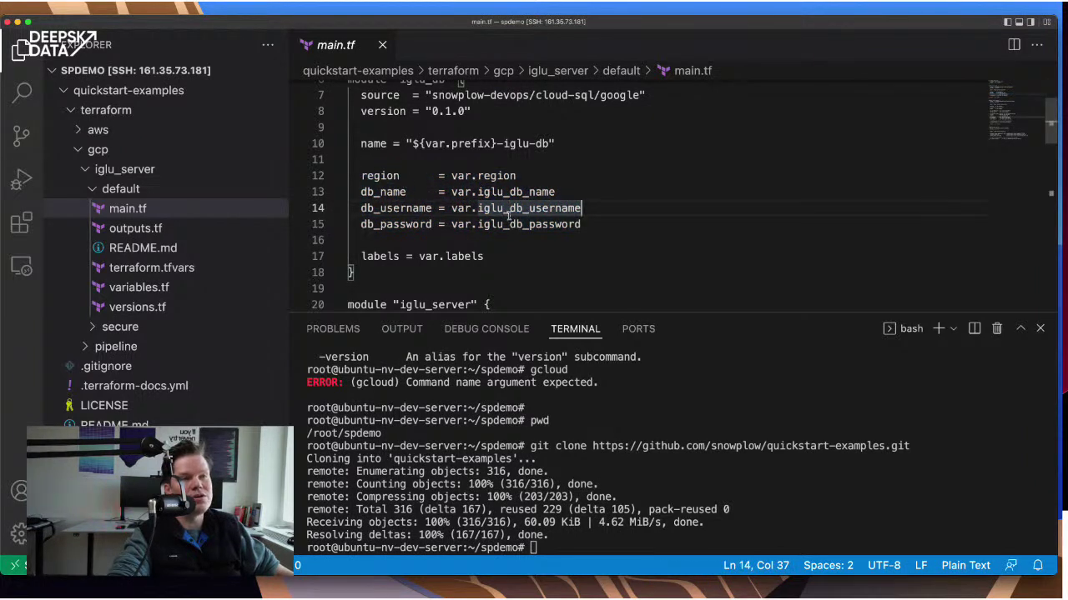
pyautogui.moveTo(451, 176); pyautogui.dragTo(519, 176)
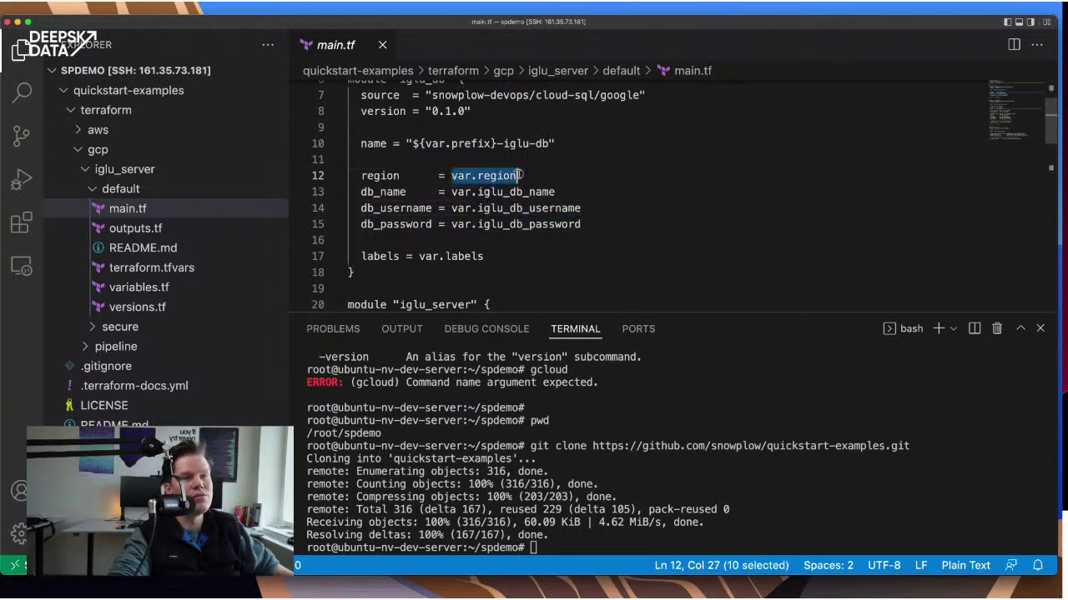
pyautogui.click(537, 192)
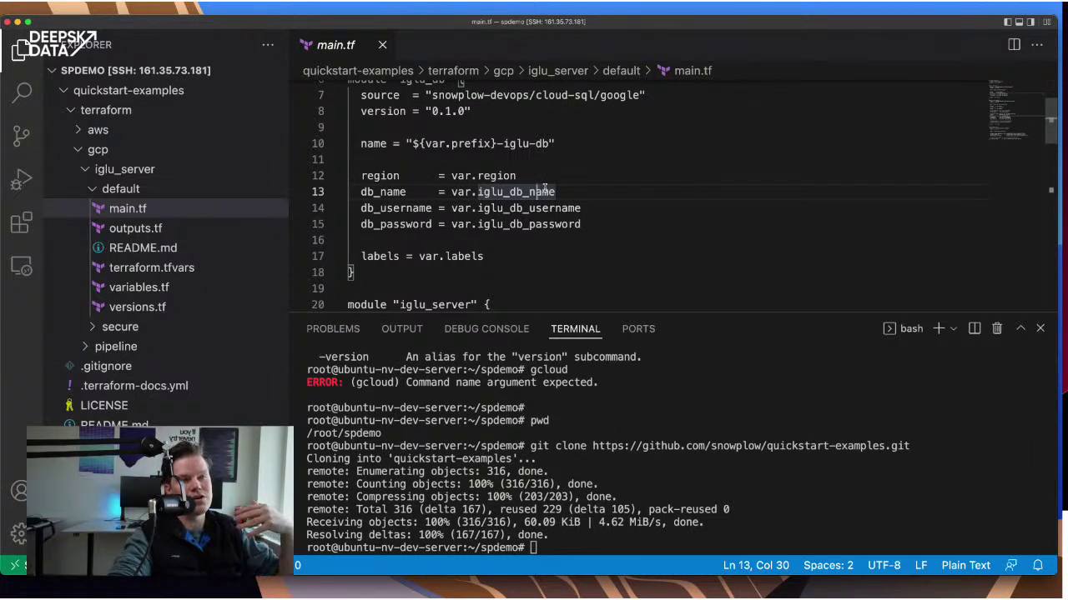
pyautogui.doubleClick(459, 175)
# - Scroll through the iglu_server and iglu_lb modules, then open outputs.tf
pyautogui.scroll(-5, 574, 170)
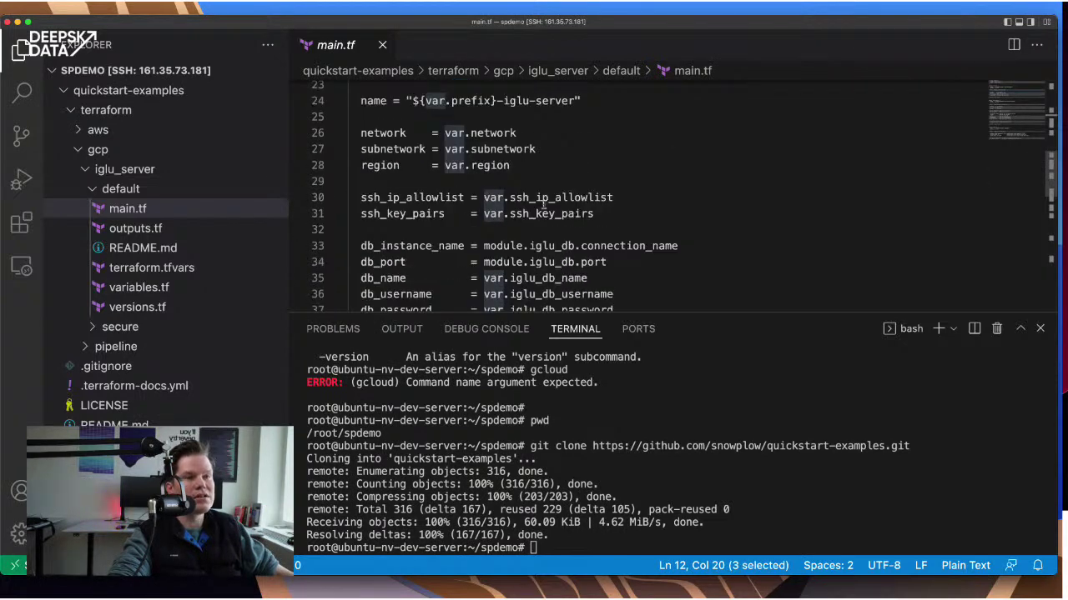
pyautogui.scroll(-7, 590, 215)
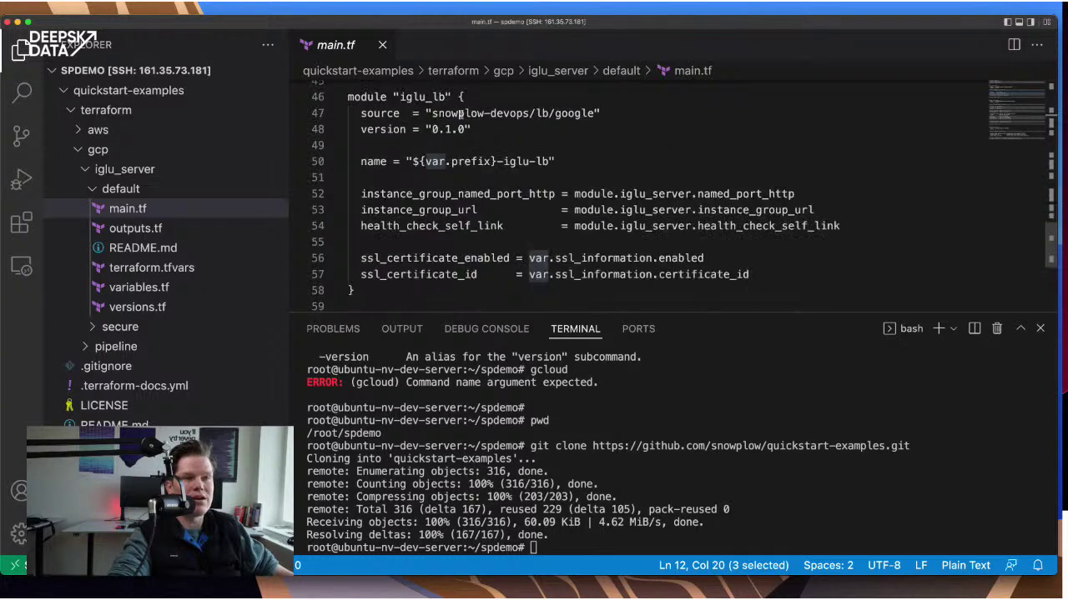
pyautogui.scroll(-4, 532, 163)
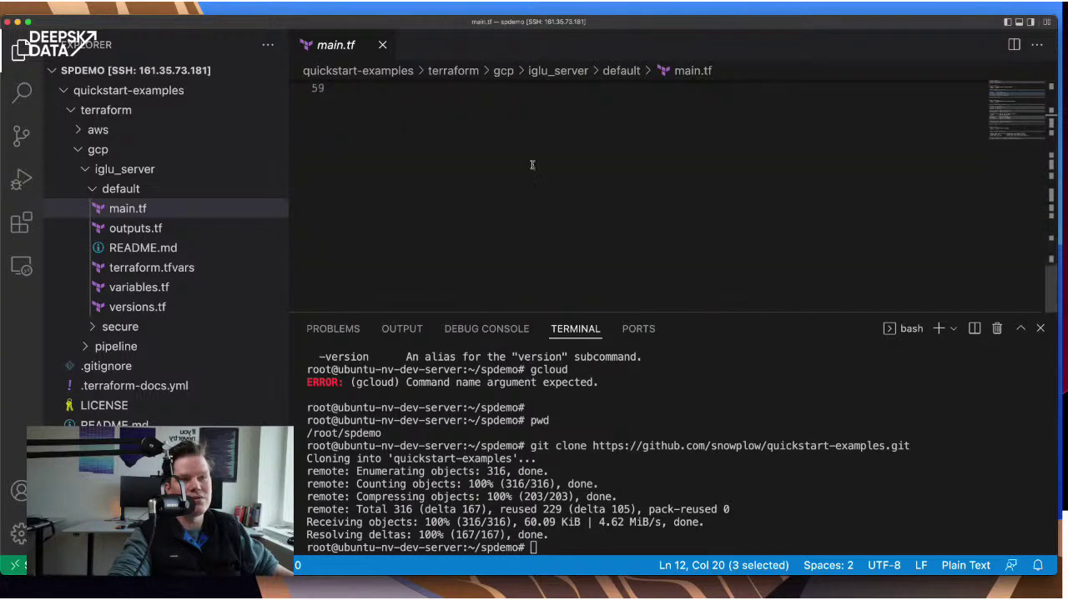
pyautogui.scroll(20, 532, 164)
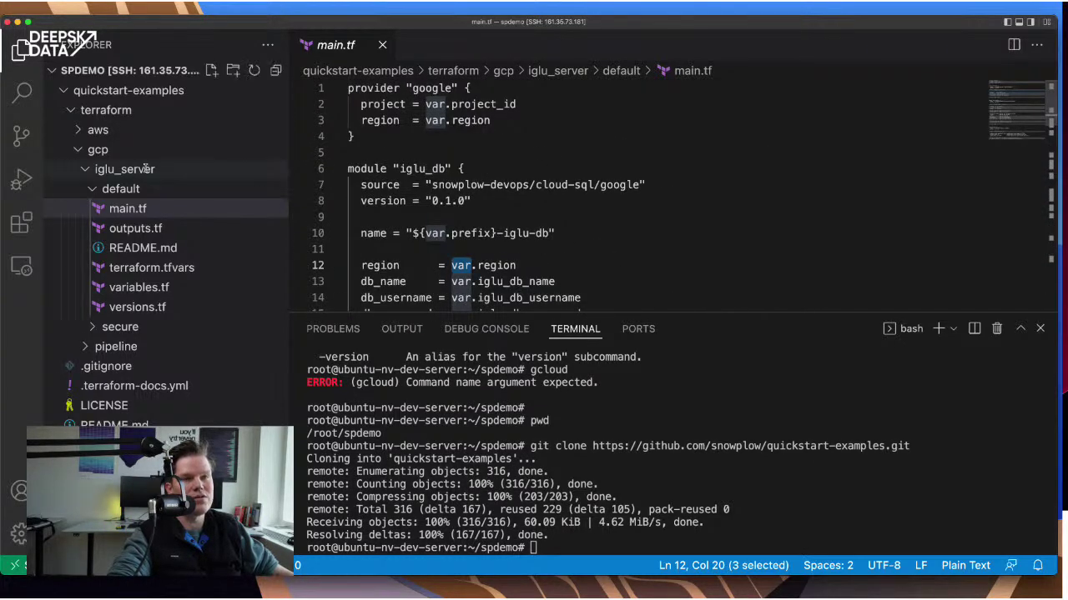
pyautogui.click(175, 230)
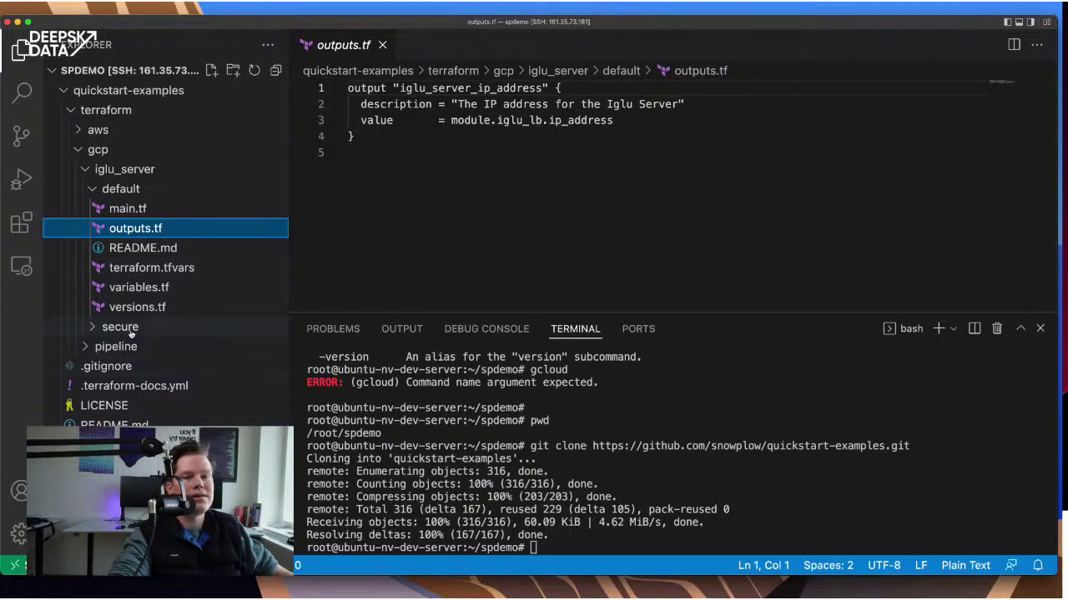
# - Skim the variable definitions in variables.tf, then open terraform.tfvars
pyautogui.click(155, 289)
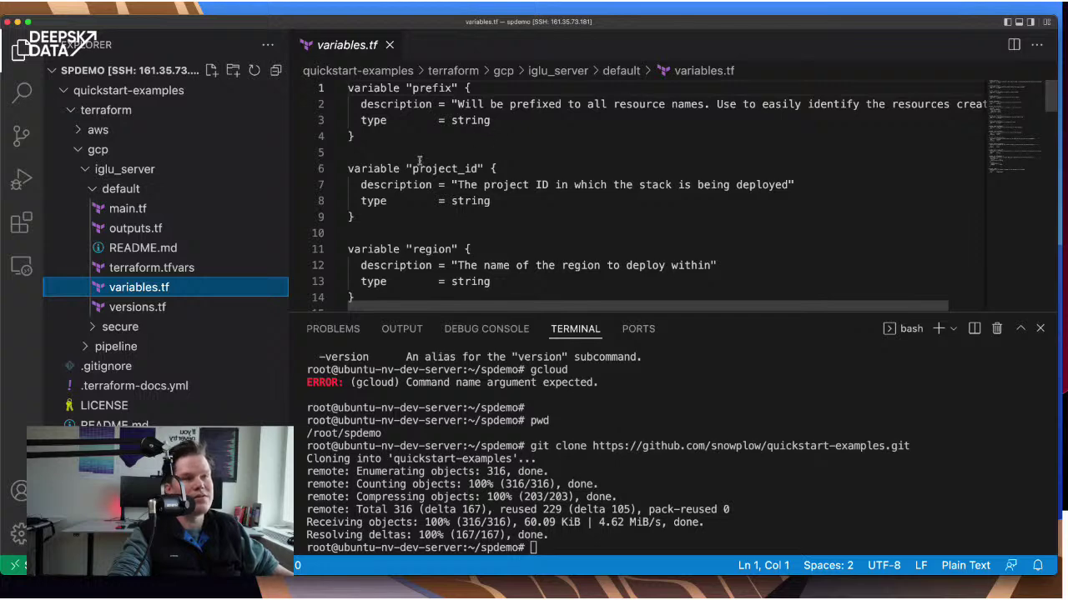
pyautogui.scroll(-7, 520, 219)
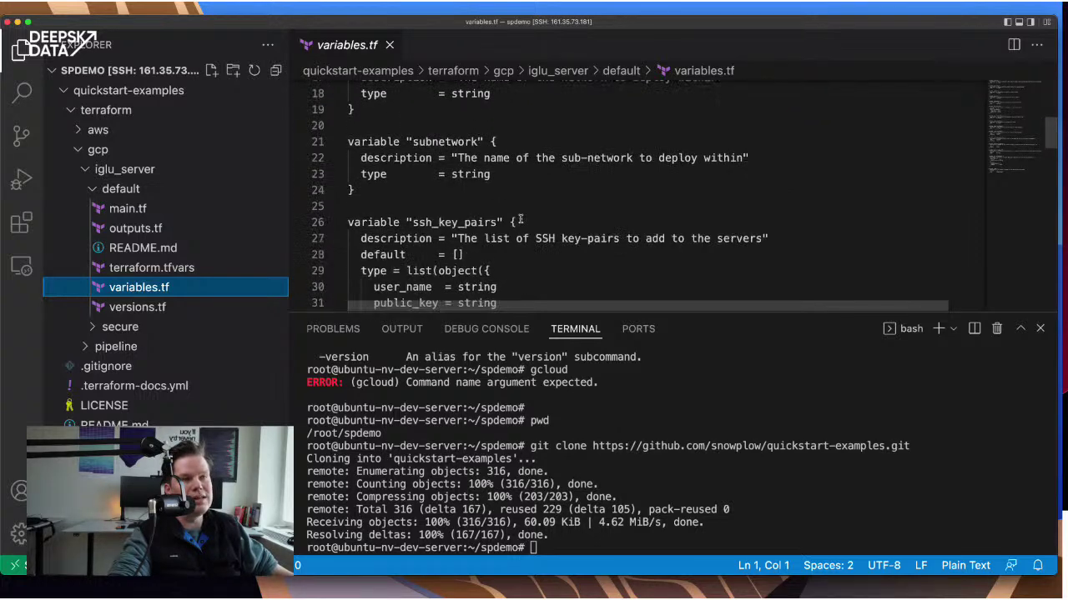
pyautogui.scroll(7, 554, 186)
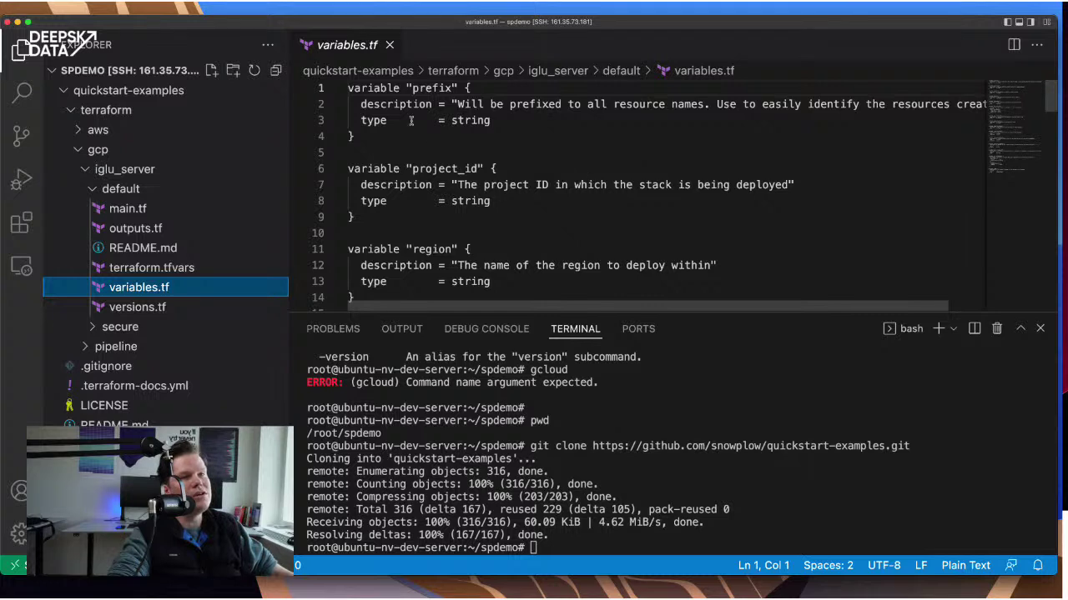
pyautogui.click(191, 268)
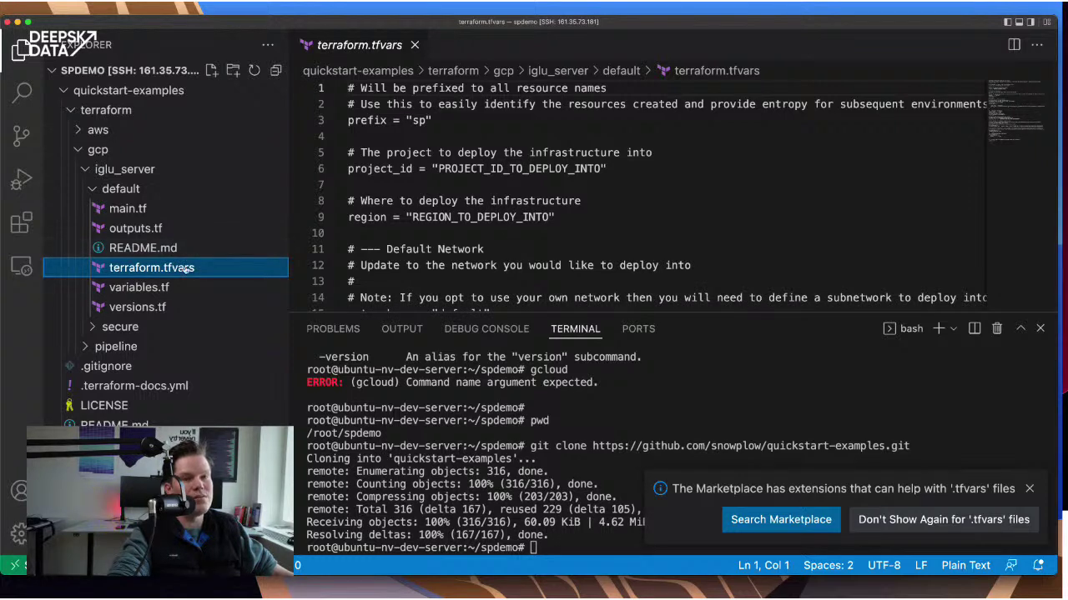
# - Dismiss the .tfvars extension notice and read the header comments in terraform.tfvars
pyautogui.click(581, 153)
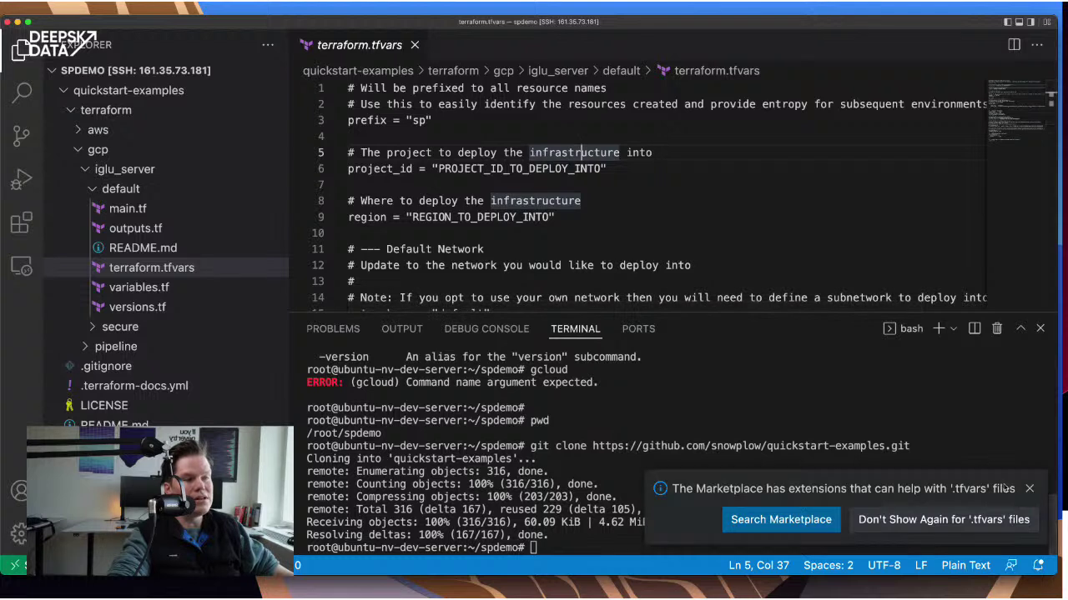
pyautogui.click(1029, 489)
pyautogui.click(459, 153)
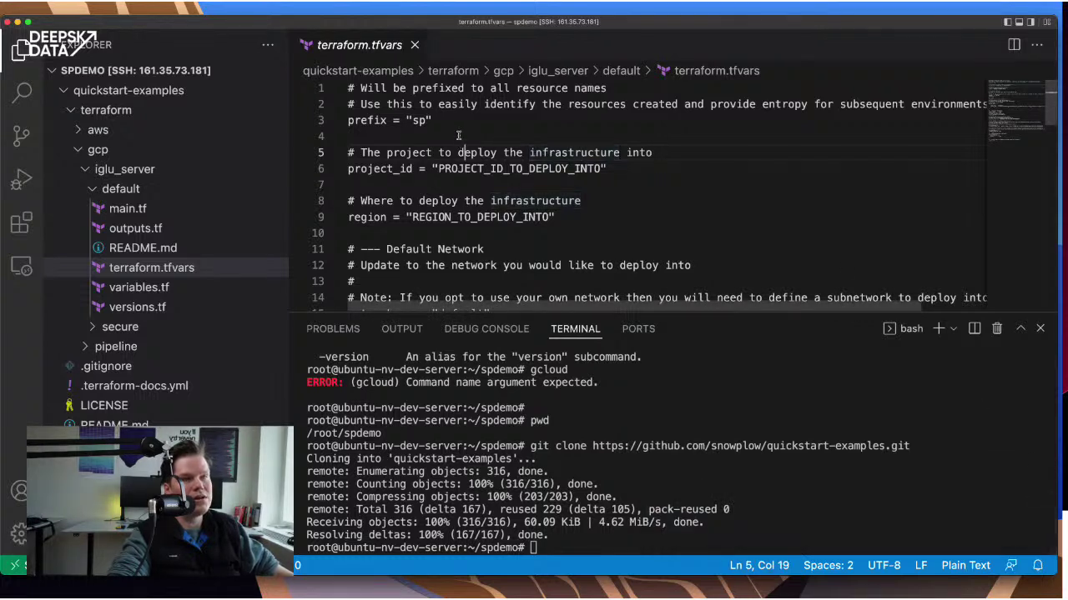
pyautogui.moveTo(359, 104); pyautogui.dragTo(419, 104)
pyautogui.click(418, 104)
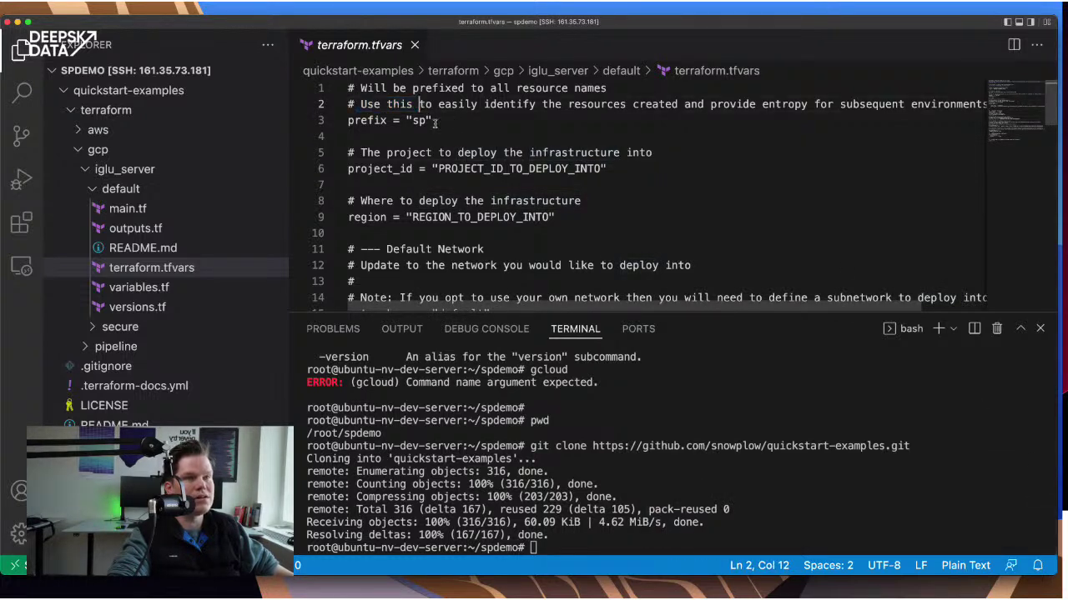
pyautogui.click(436, 135)
# - Locate the project_id placeholder value before fetching the real ID from the browser
pyautogui.scroll(-2, 492, 171)
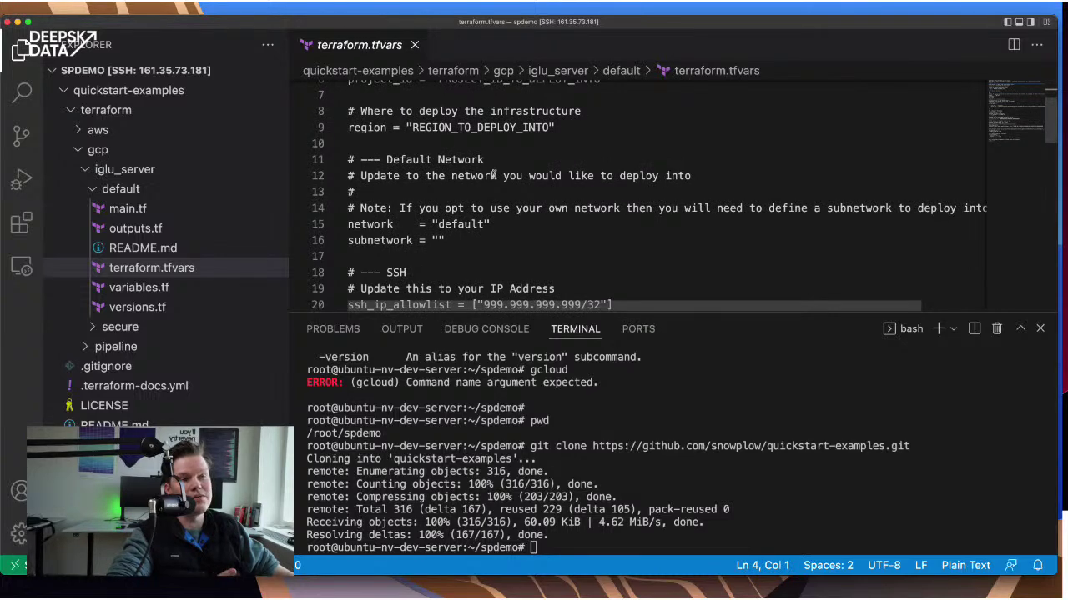
pyautogui.scroll(2, 495, 173)
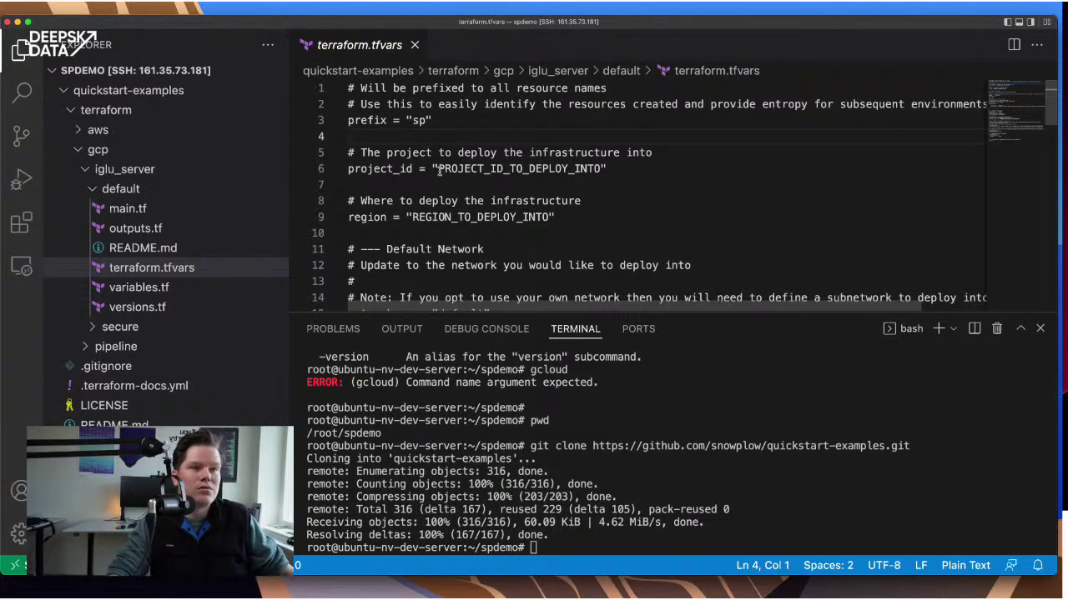
pyautogui.click(438, 170)
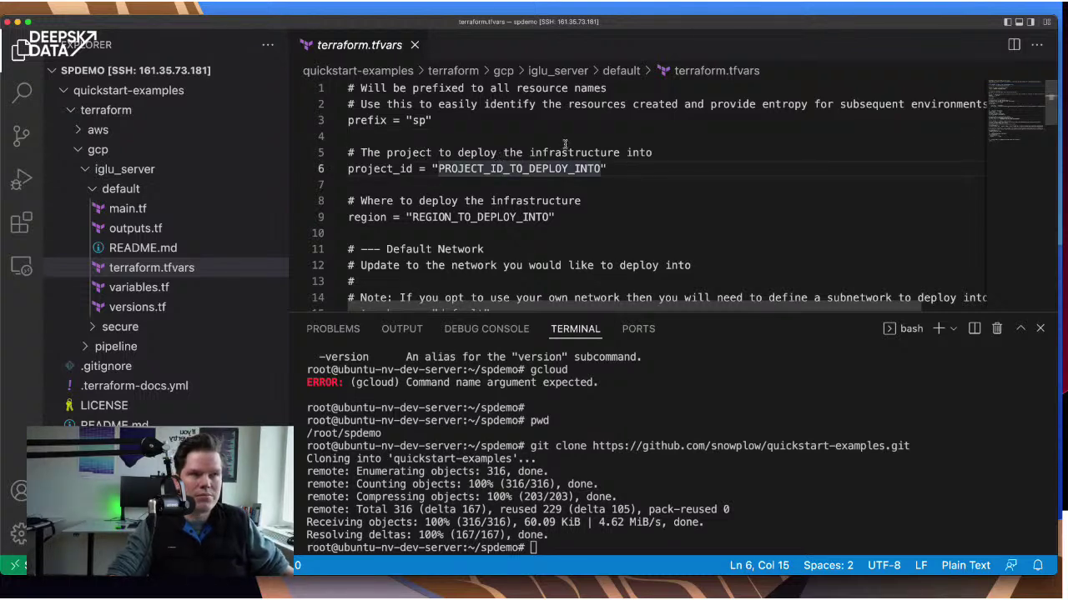
pyautogui.press('super+Tab')
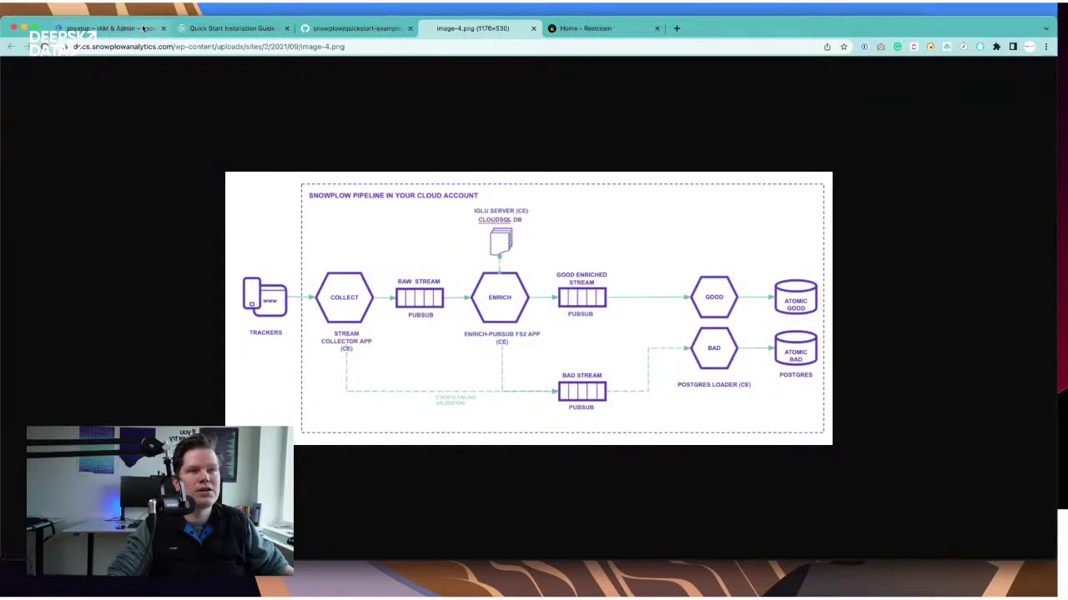
# - Copy the project ID spdemo-345910 from the Cloud Console service account page's address
pyautogui.click(133, 29)
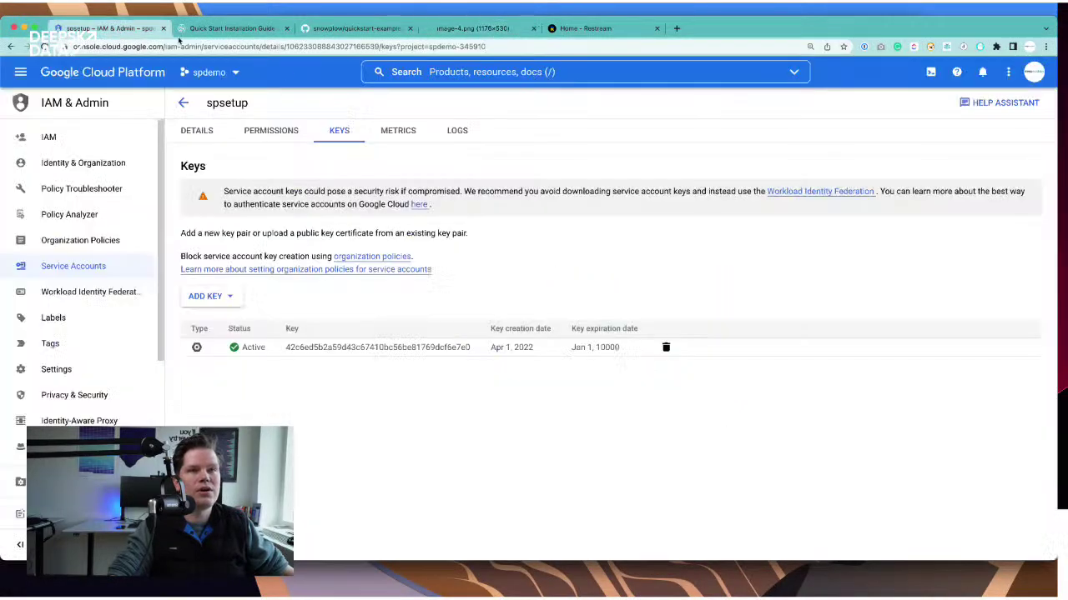
pyautogui.click(434, 48)
pyautogui.doubleClick(467, 47)
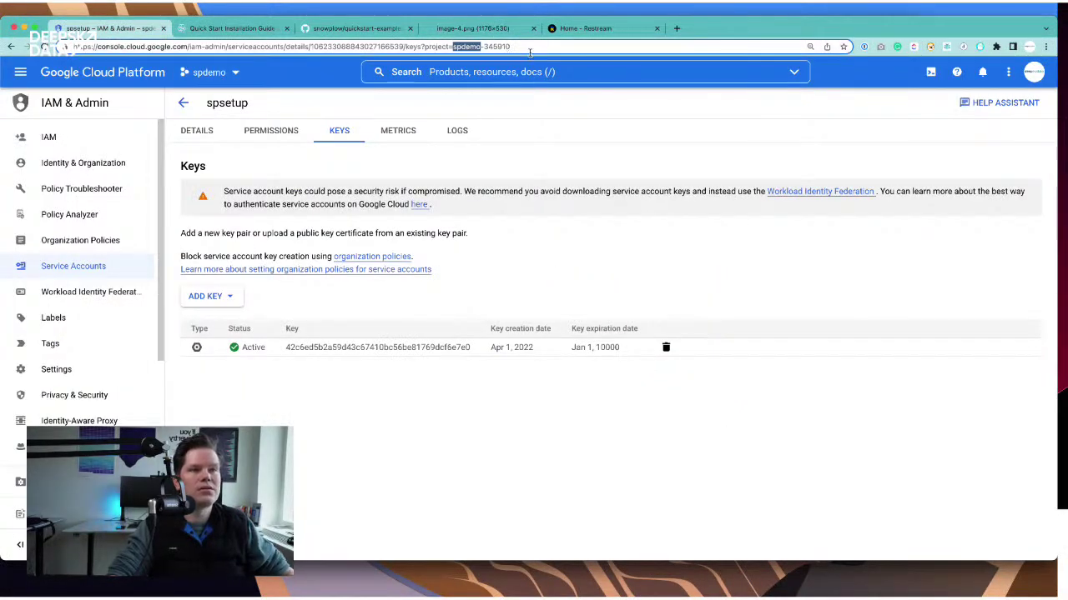
pyautogui.keyDown('shift'); pyautogui.click(529, 51); pyautogui.keyUp('shift')
pyautogui.press('super+c')
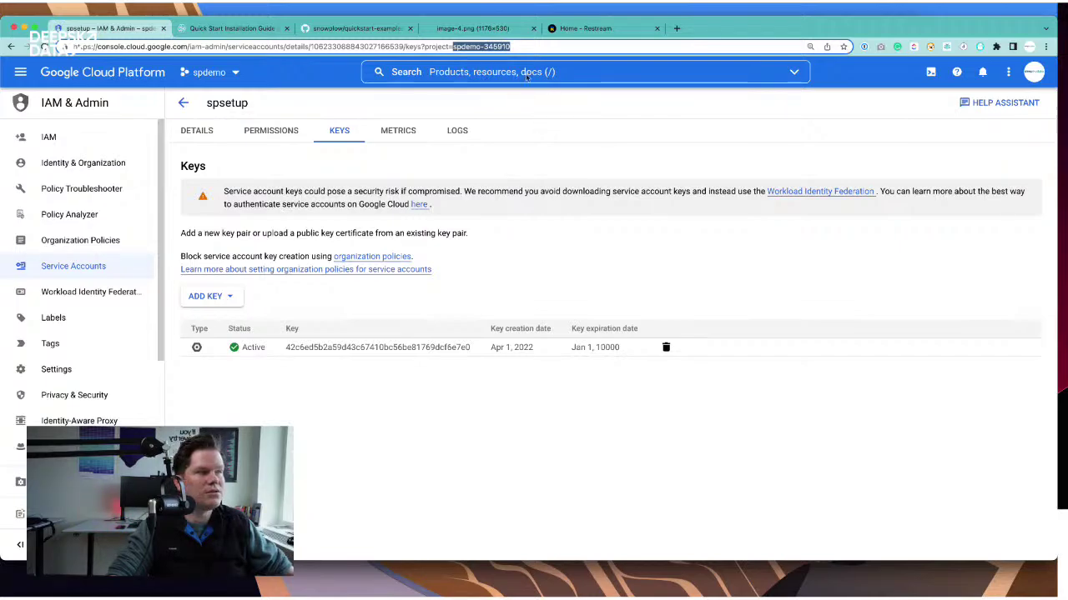
pyautogui.press('super+Tab')
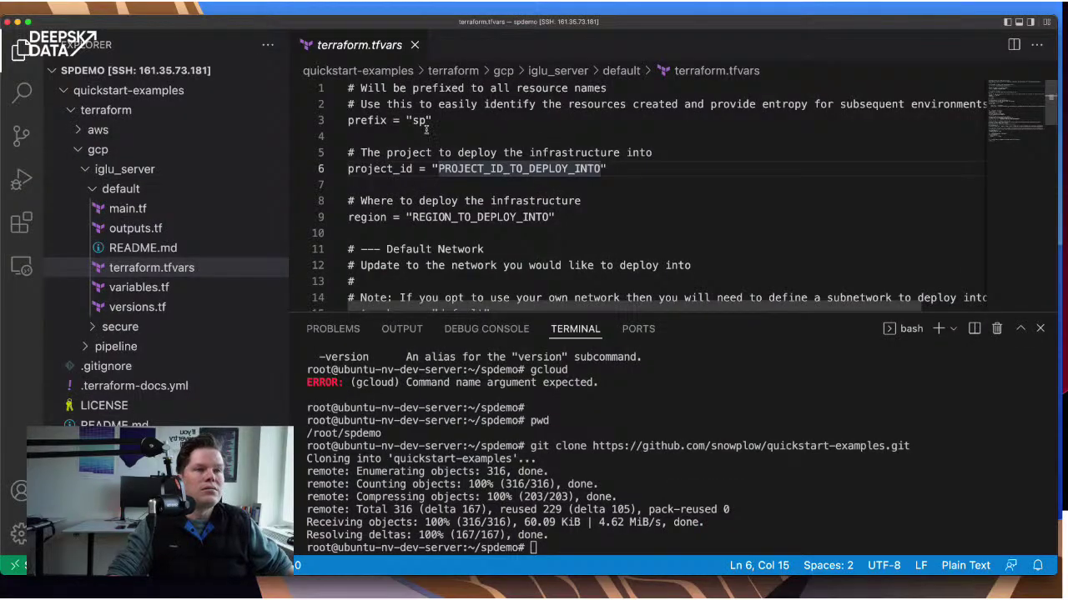
# - Replace the project_id placeholder with spdemo-345910 and select the REGION_TO_DEPLOY_INTO placeholder
pyautogui.hotkey('alt', 'shift', 'Right')
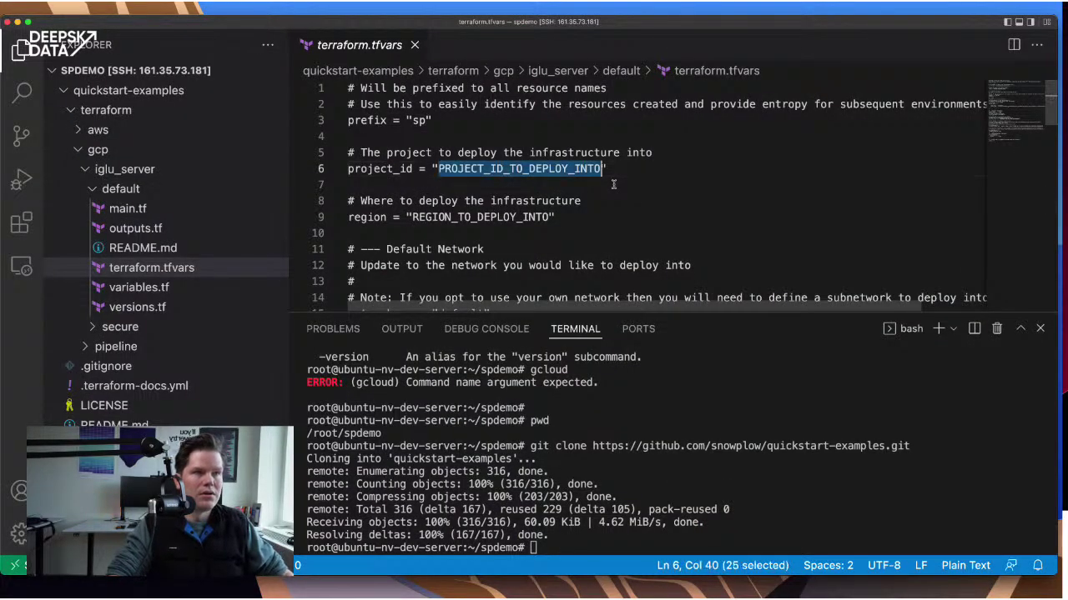
pyautogui.press('BackSpace')
pyautogui.press('super+v')
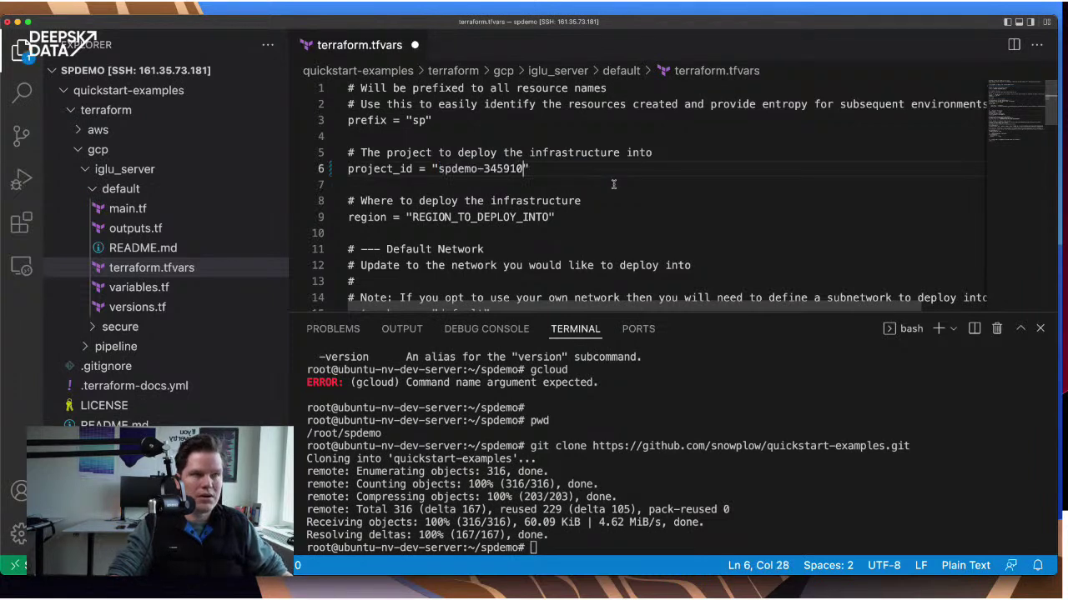
pyautogui.click(412, 217)
pyautogui.hotkey('alt', 'shift', 'Right')
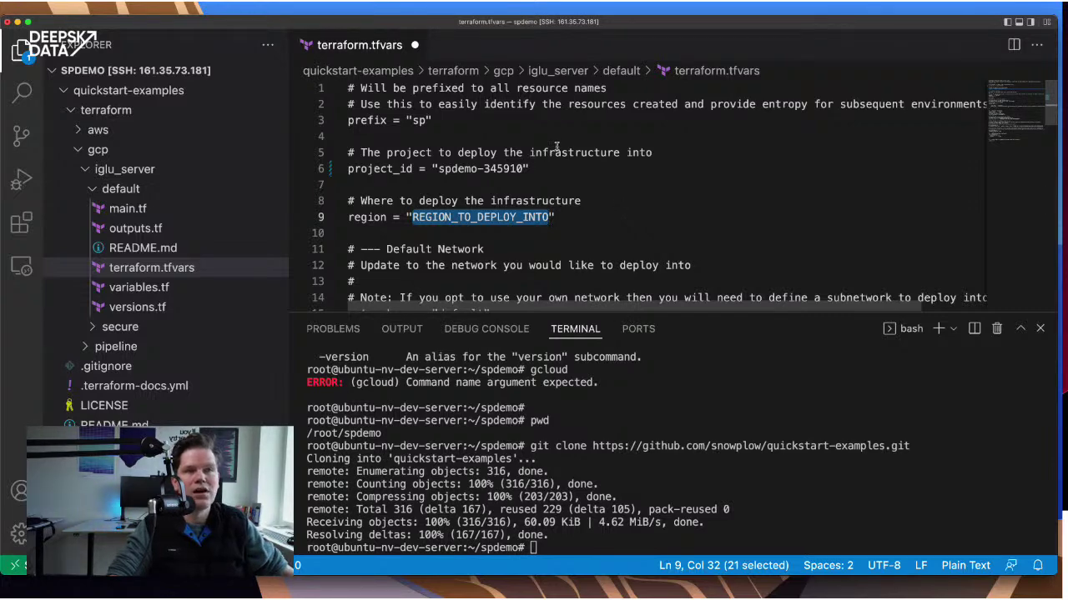
pyautogui.press('super+Tab')
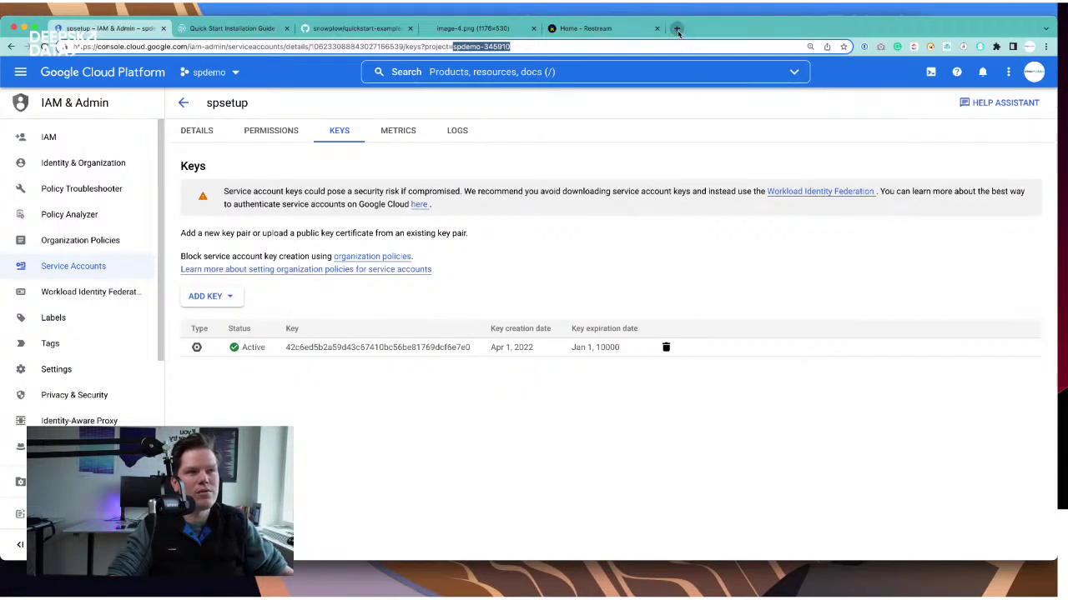
# - Search 'google cloud regions' and open the Compute Engine Regions and zones documentation
pyautogui.click(677, 30)
pyautogui.write('google cloud ')
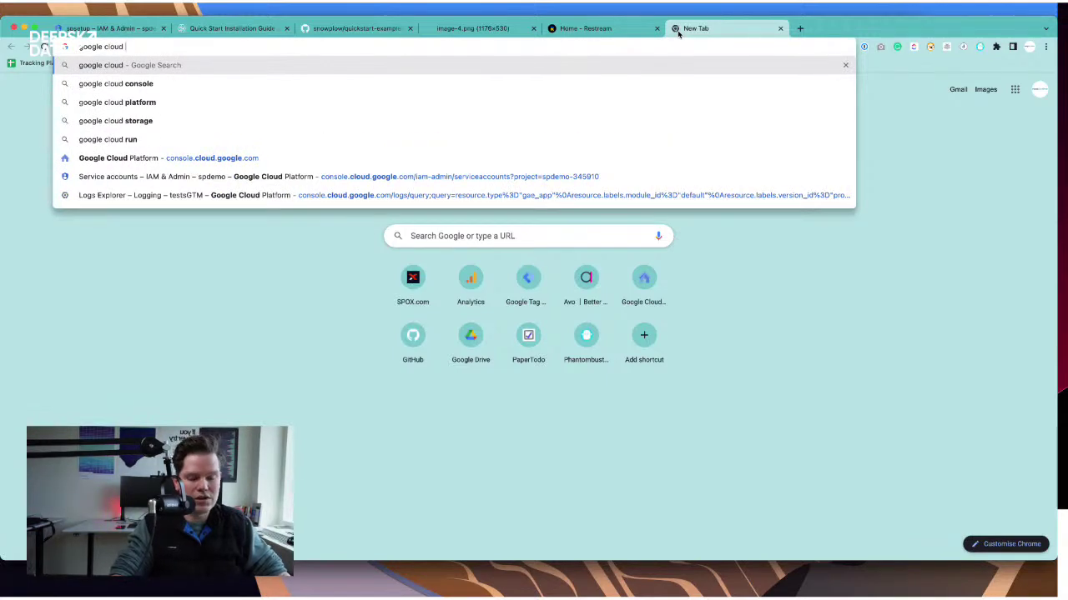
pyautogui.write('regions')
pyautogui.press('Return')
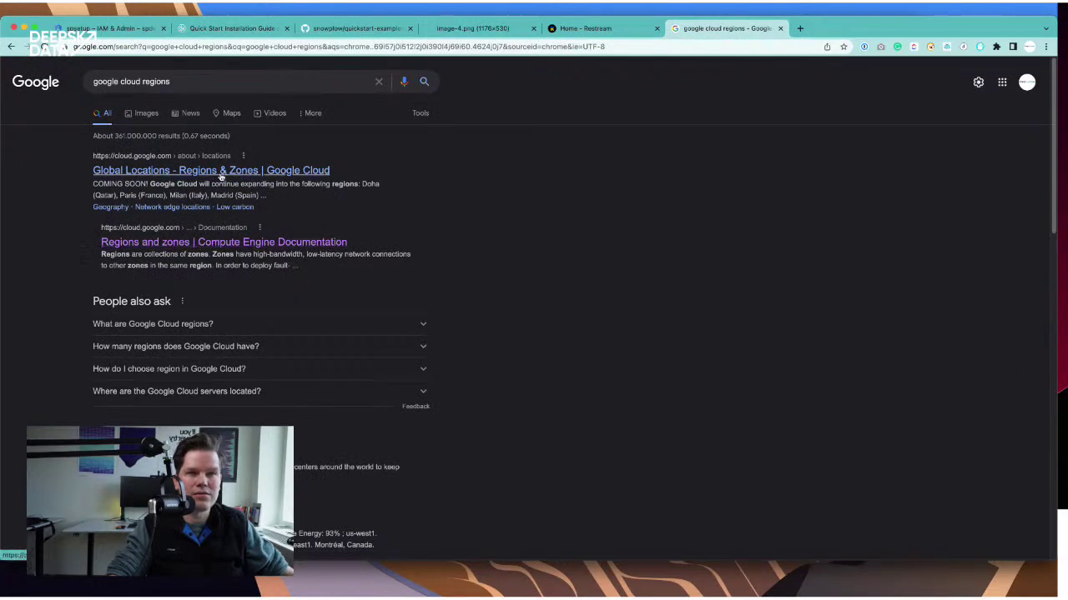
pyautogui.click(270, 241)
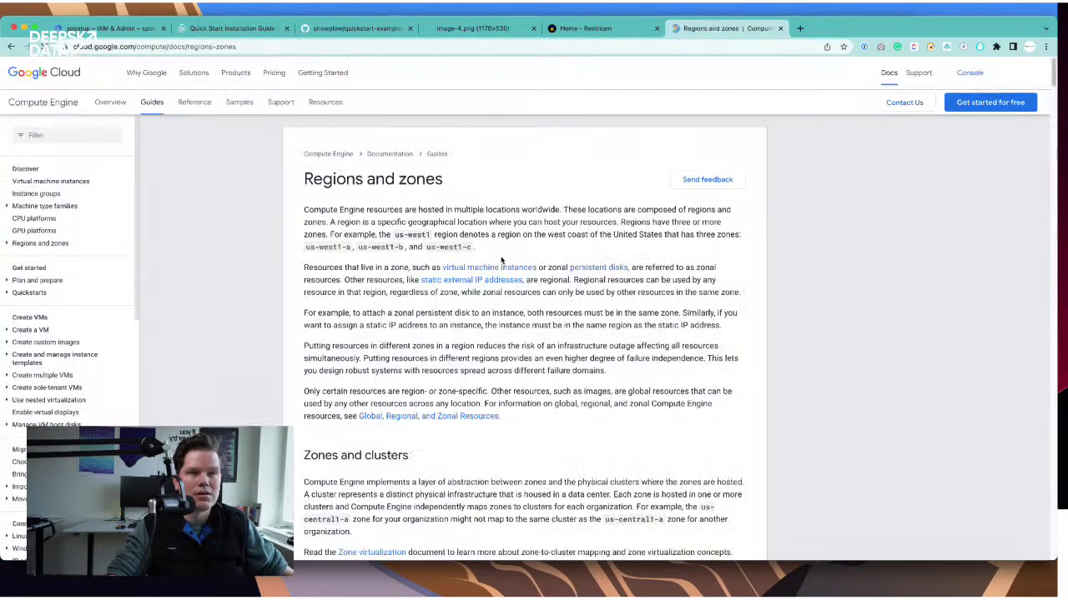
# - Find and select the europe-north1 region name in the zones table
pyautogui.scroll(-4, 481, 291)
pyautogui.scroll(-10, 481, 291)
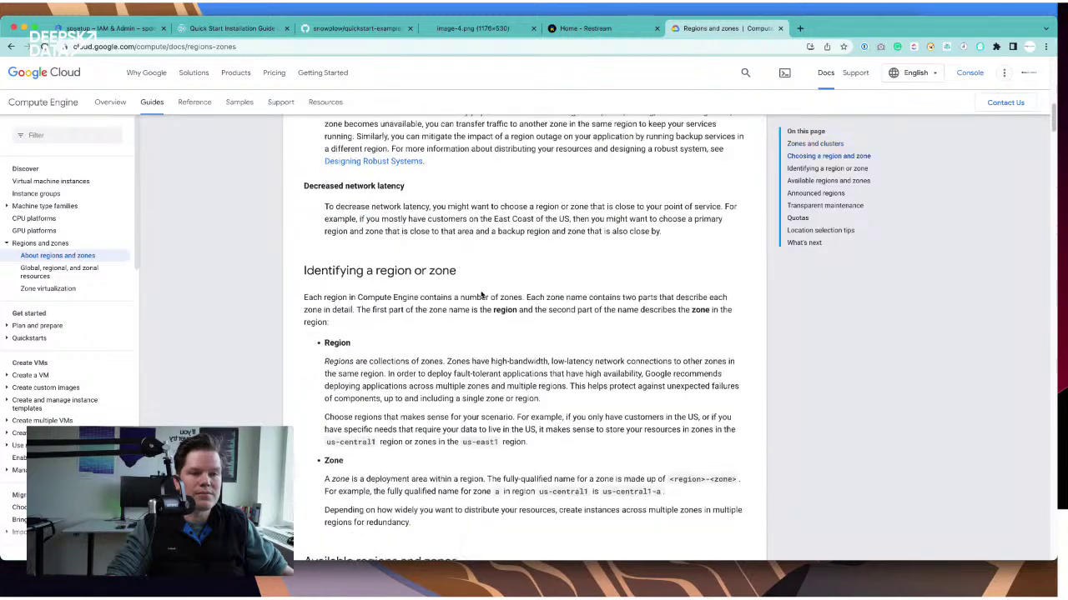
pyautogui.scroll(-10, 482, 291)
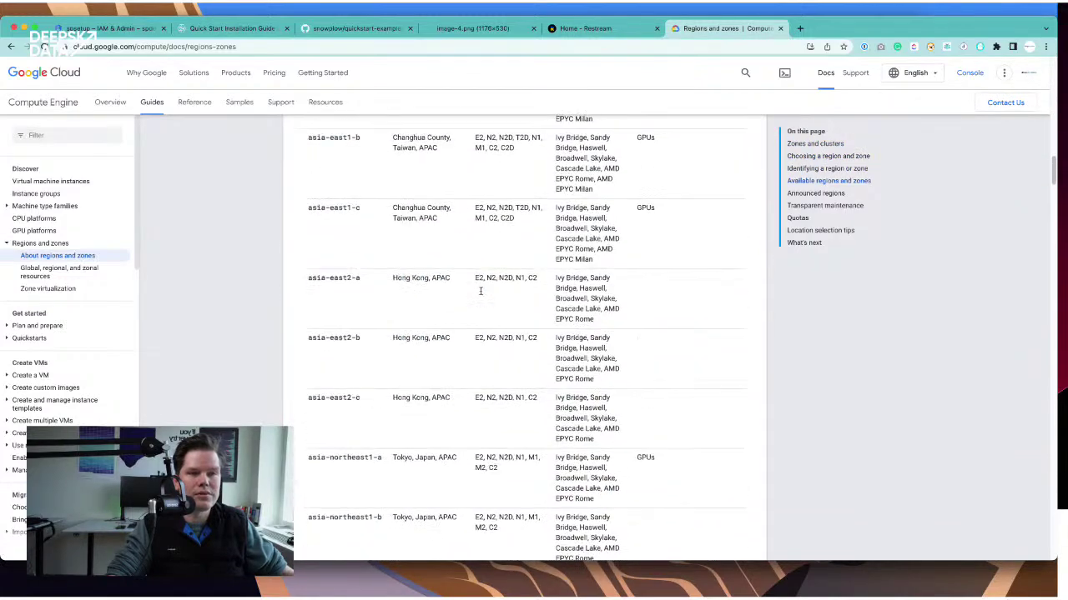
pyautogui.scroll(-10, 482, 294)
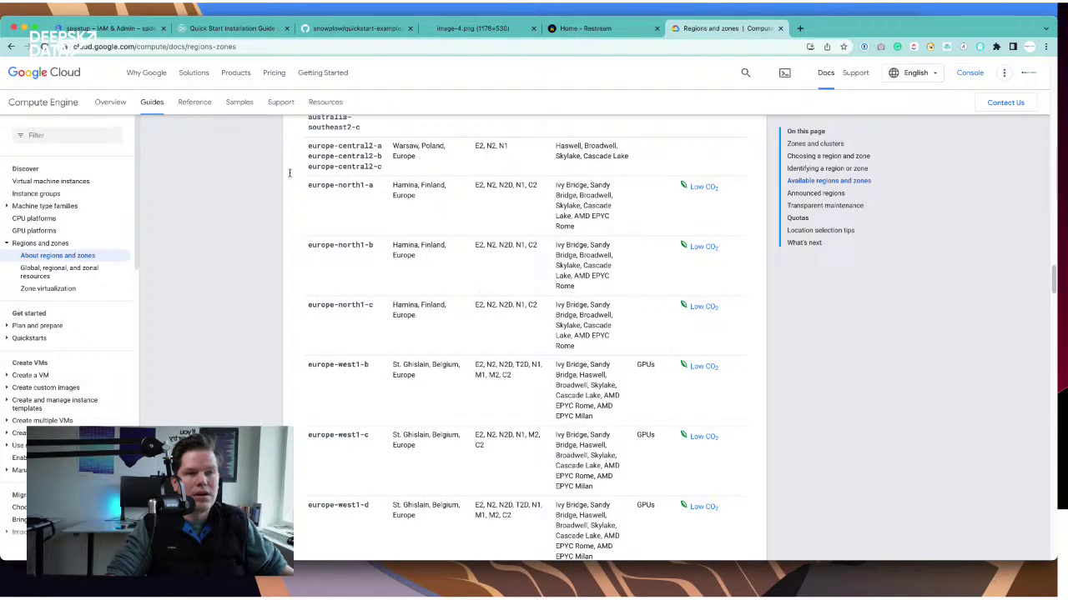
pyautogui.scroll(1, 525, 236)
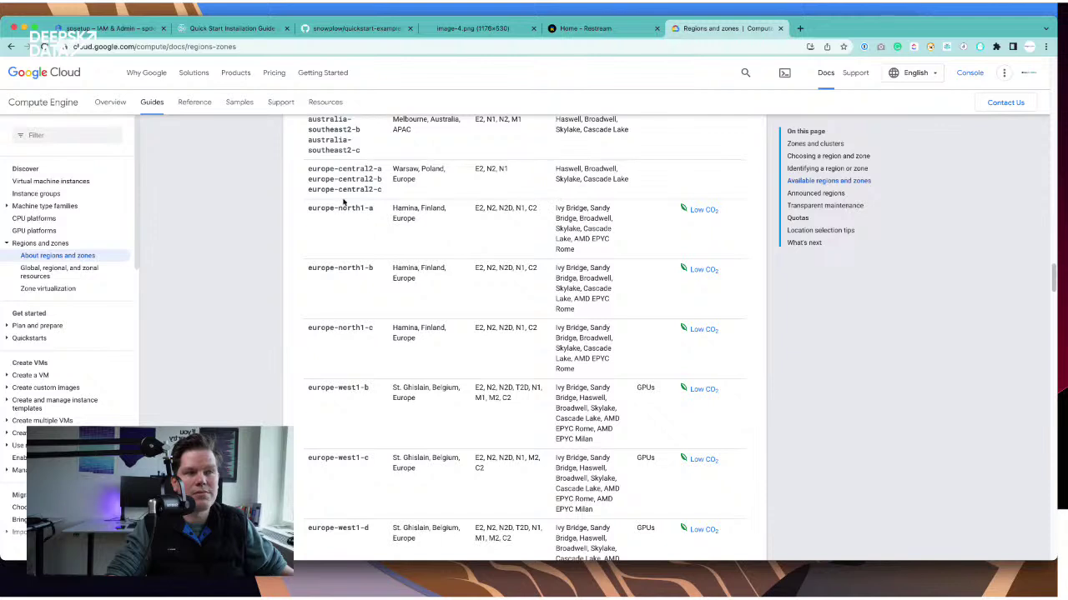
pyautogui.moveTo(307, 208); pyautogui.dragTo(364, 205)
pyautogui.press('super+c')
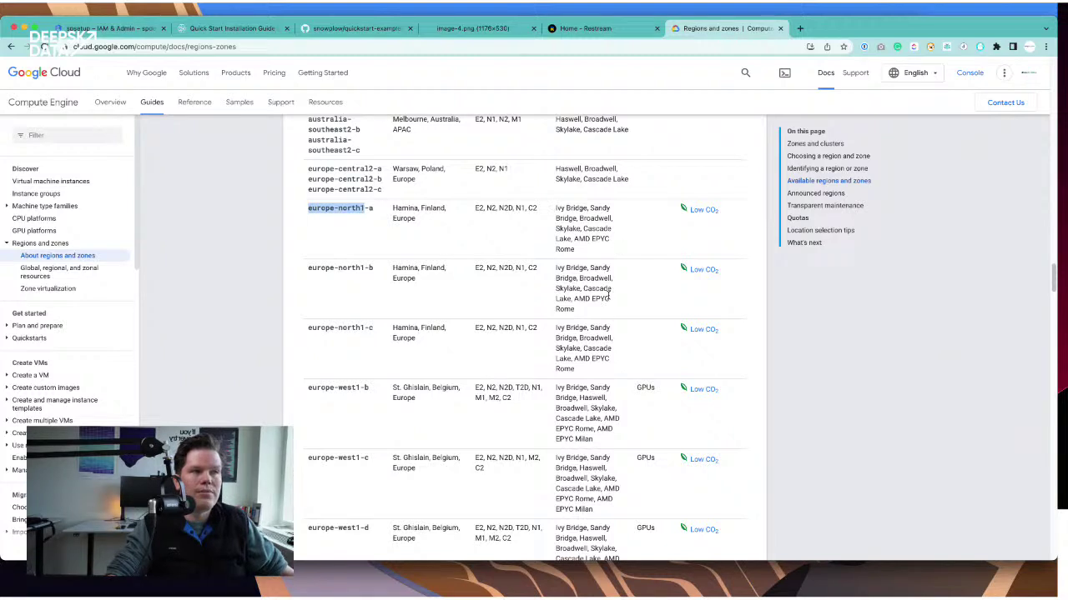
# - Scan the remaining europe and northamerica zones, then return to the Terraform file
pyautogui.scroll(-2, 417, 342)
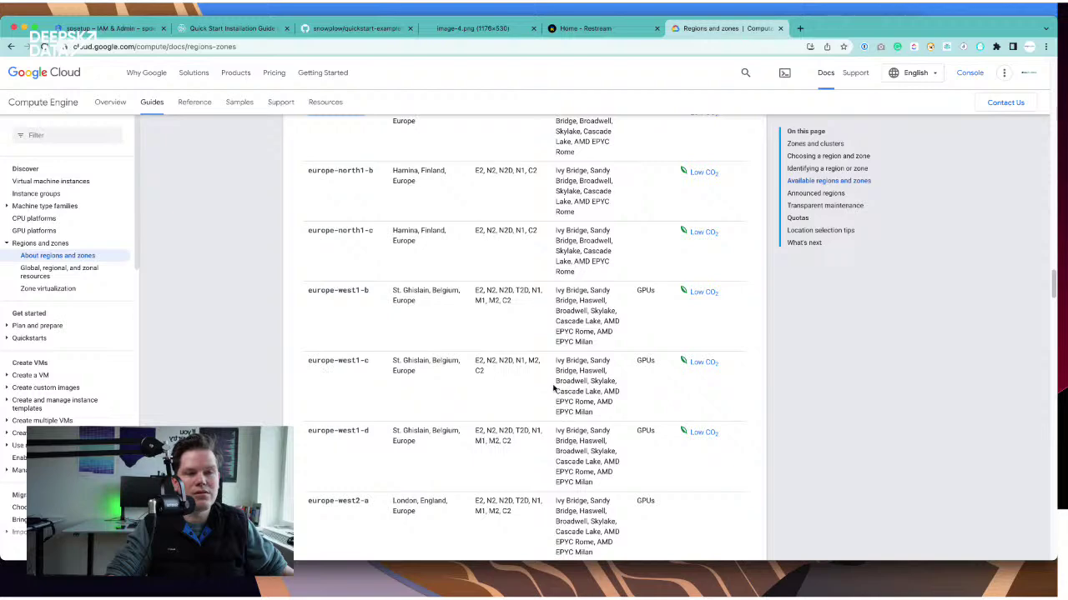
pyautogui.scroll(-3, 553, 388)
pyautogui.scroll(-6, 553, 388)
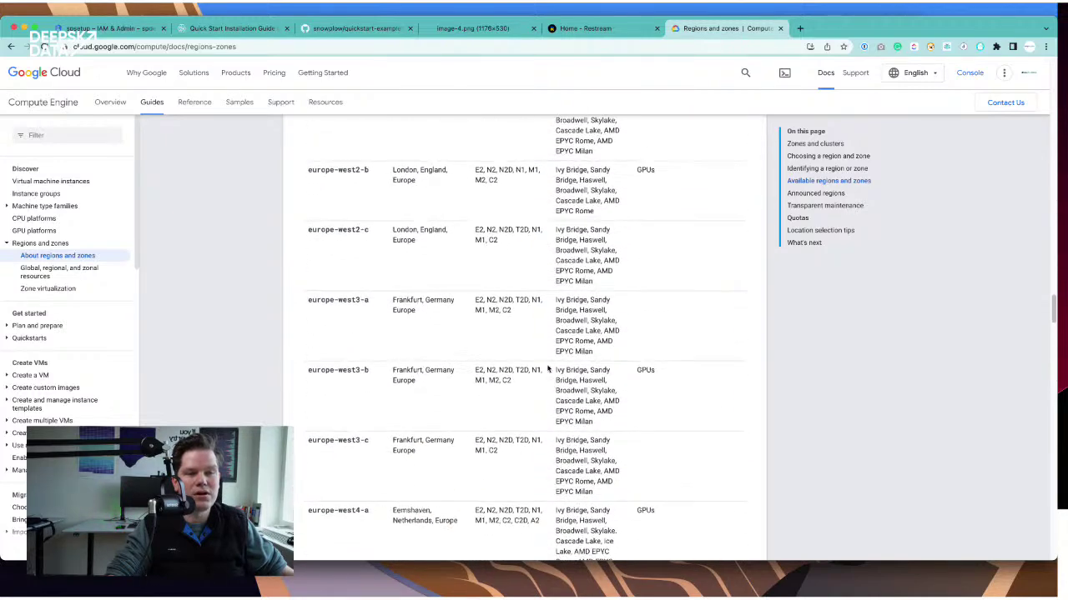
pyautogui.scroll(4, 452, 373)
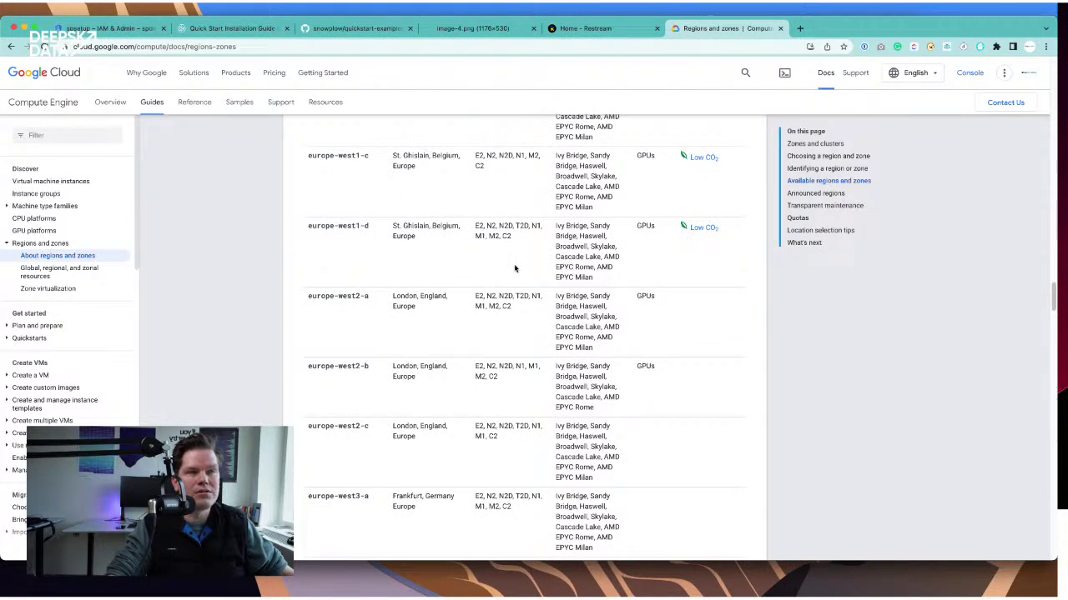
pyautogui.scroll(-6, 515, 267)
pyautogui.scroll(-2, 514, 267)
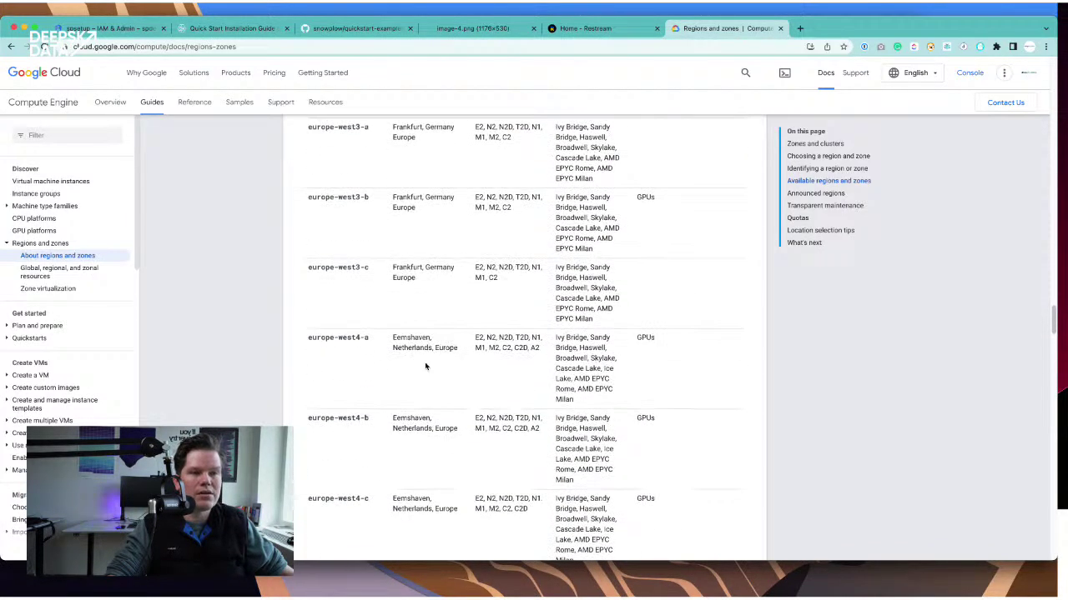
pyautogui.scroll(-5, 475, 360)
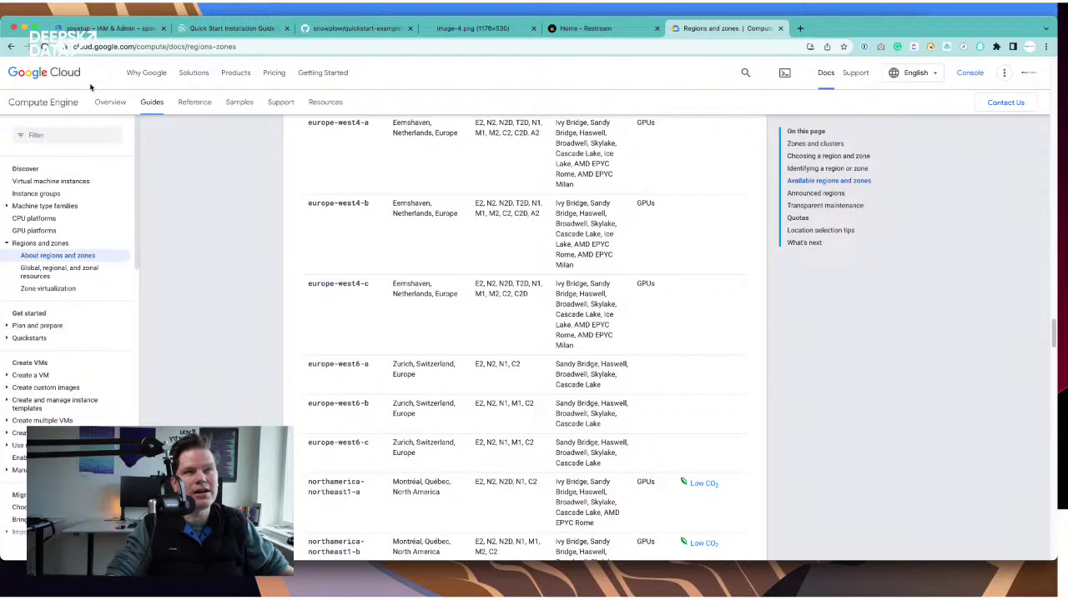
pyautogui.press('super+Tab')
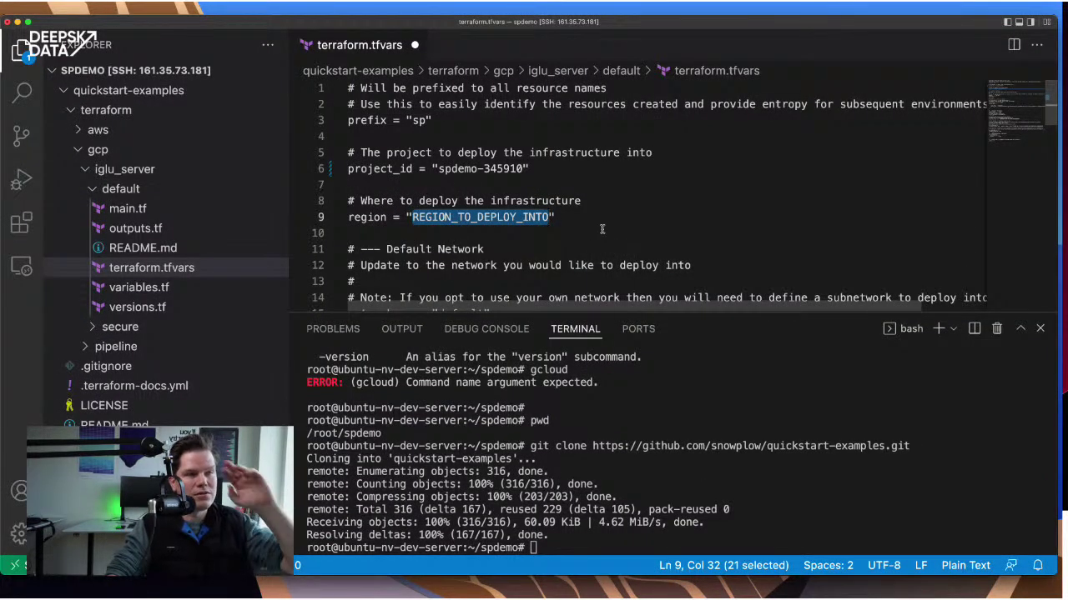
# - Paste europe-north1 as the region and review the default network settings
pyautogui.press('super+v')
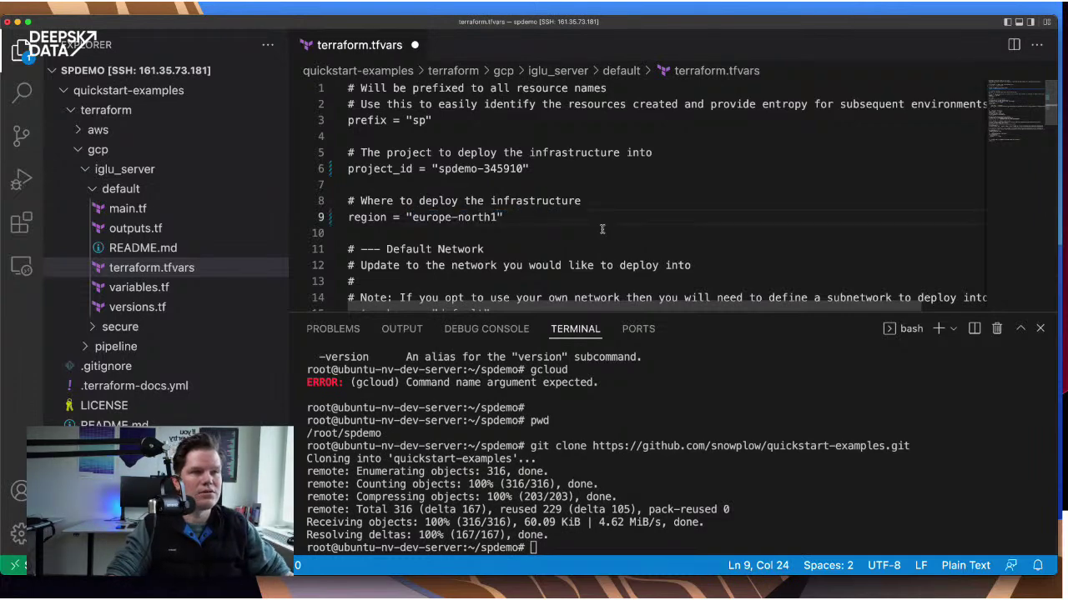
pyautogui.press('Down')
pyautogui.press('Down')
pyautogui.scroll(-5, 555, 192)
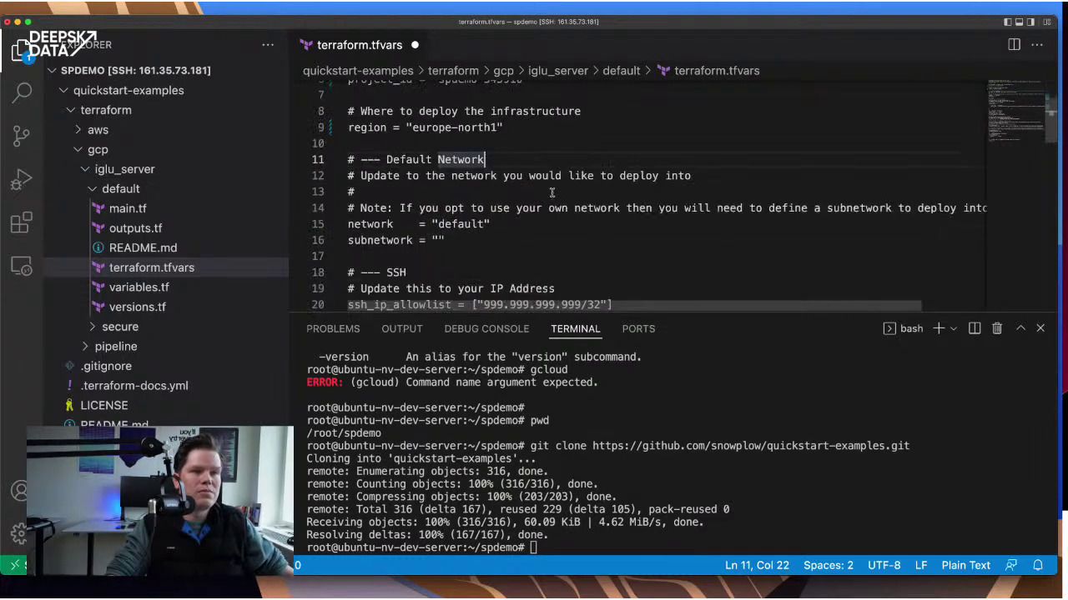
pyautogui.scroll(2, 554, 192)
pyautogui.click(463, 195)
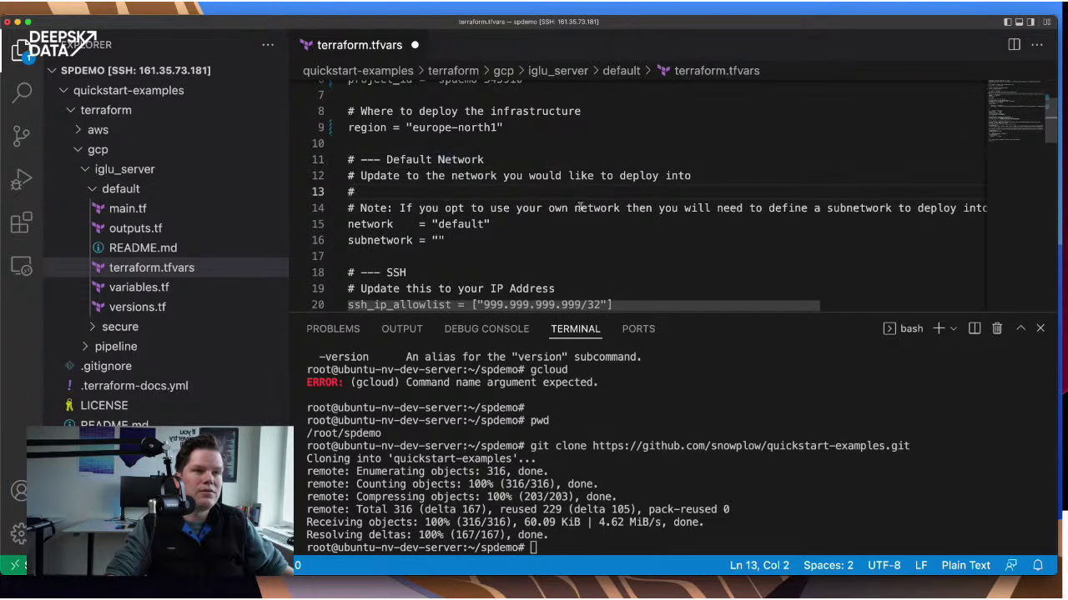
pyautogui.press('Down')
pyautogui.press('Down')
pyautogui.press('Down')
pyautogui.press('Down')
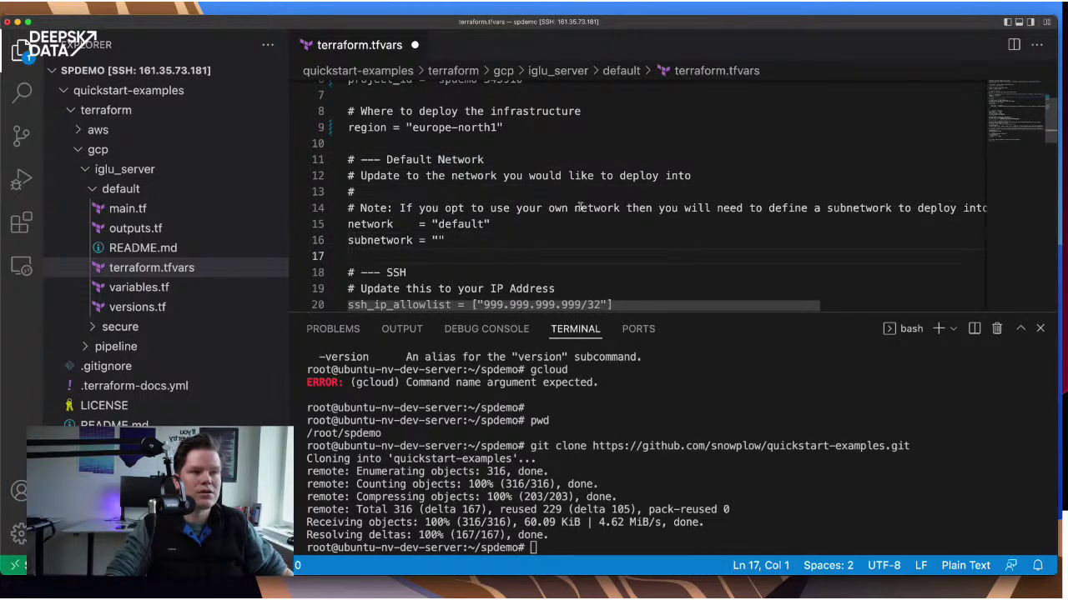
pyautogui.doubleClick(461, 224)
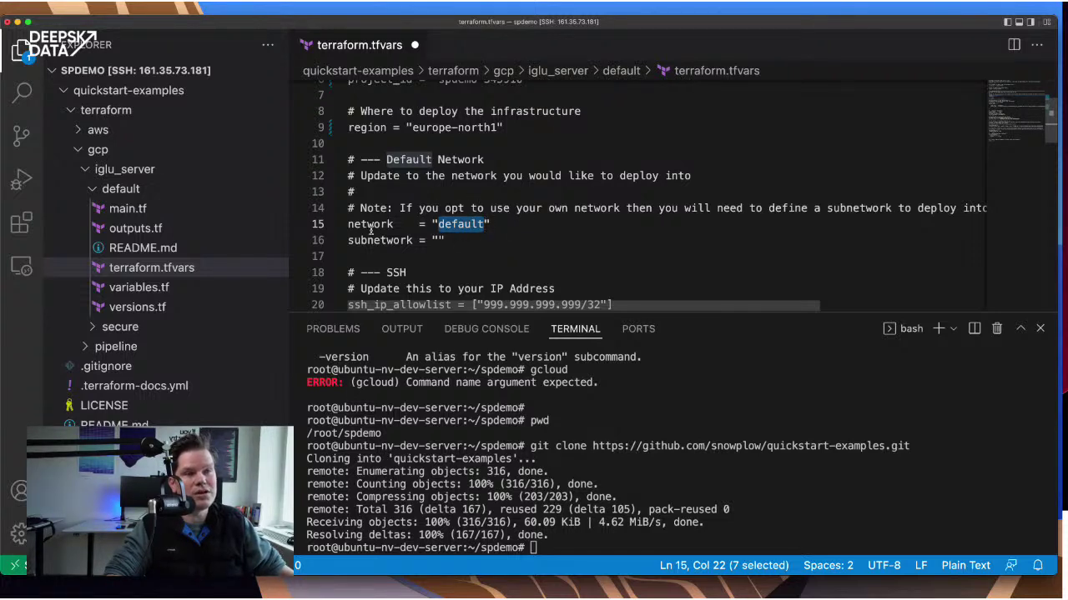
# - Check the ssh_ip_allowlist placeholder 999.999.999.999/32 and save terraform.tfvars
pyautogui.scroll(-4, 546, 232)
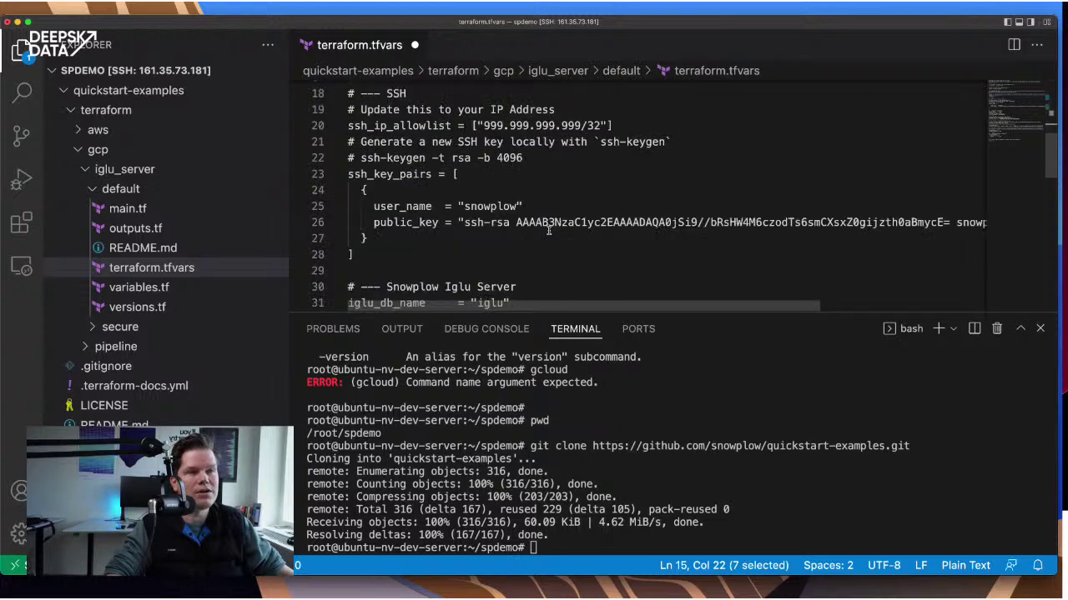
pyautogui.scroll(2, 548, 231)
pyautogui.scroll(-2, 549, 231)
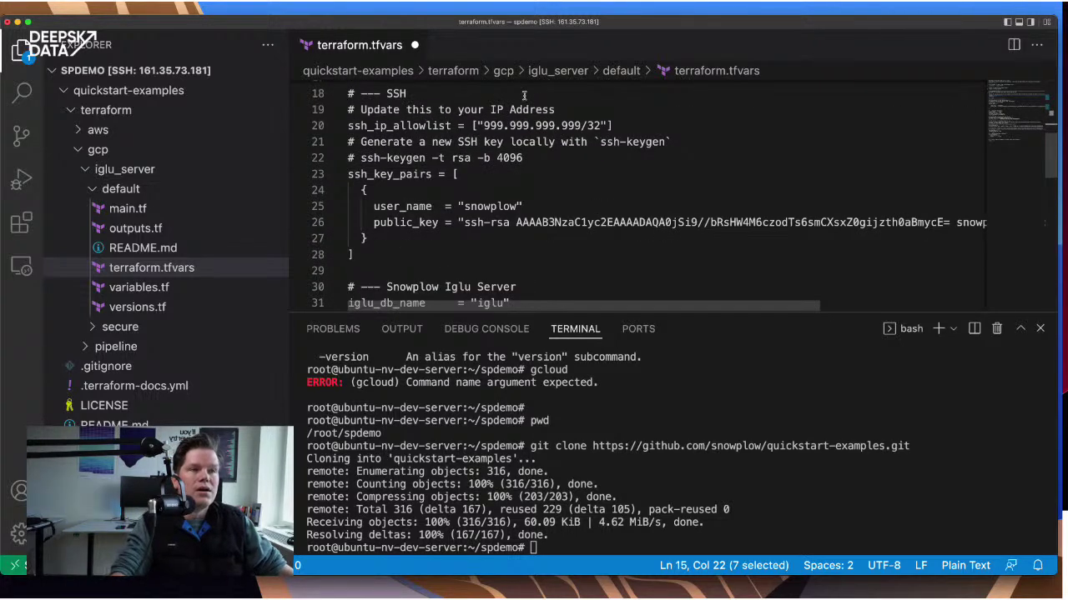
pyautogui.doubleClick(392, 127)
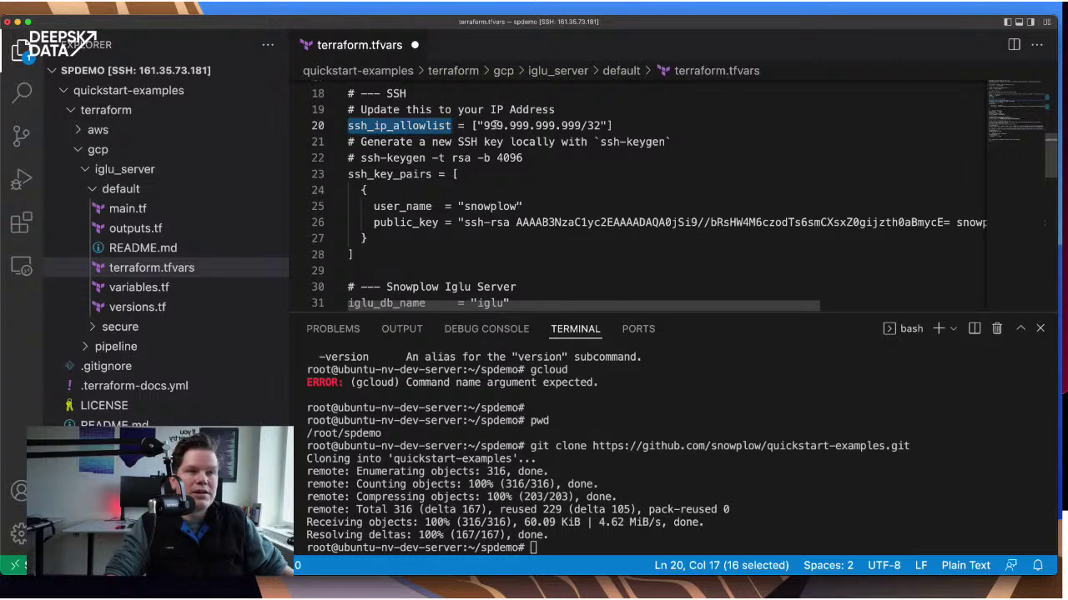
pyautogui.click(495, 125)
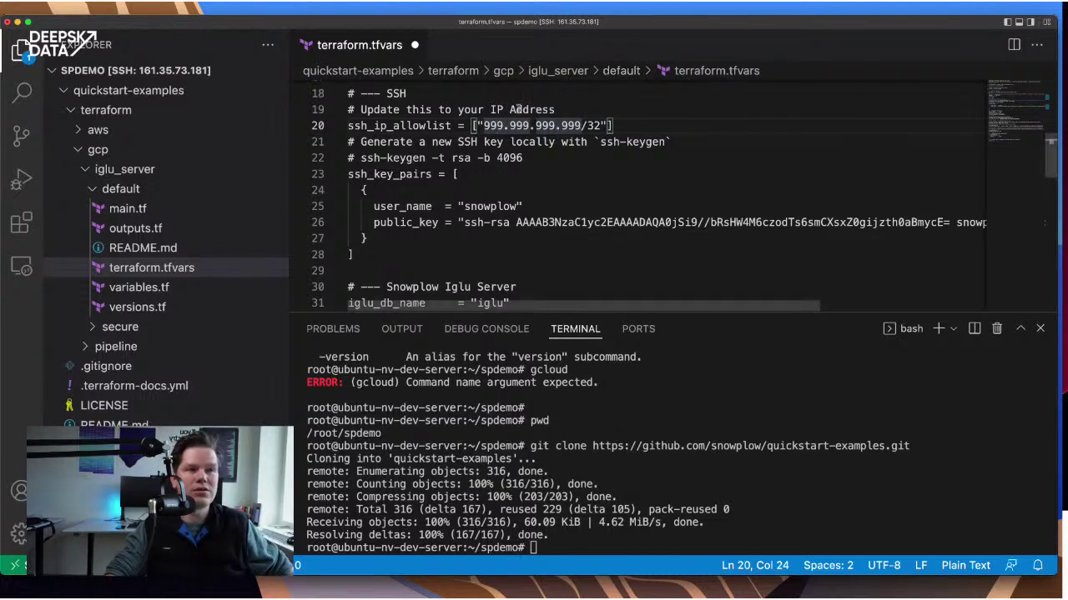
pyautogui.press('Right')
pyautogui.press('Right')
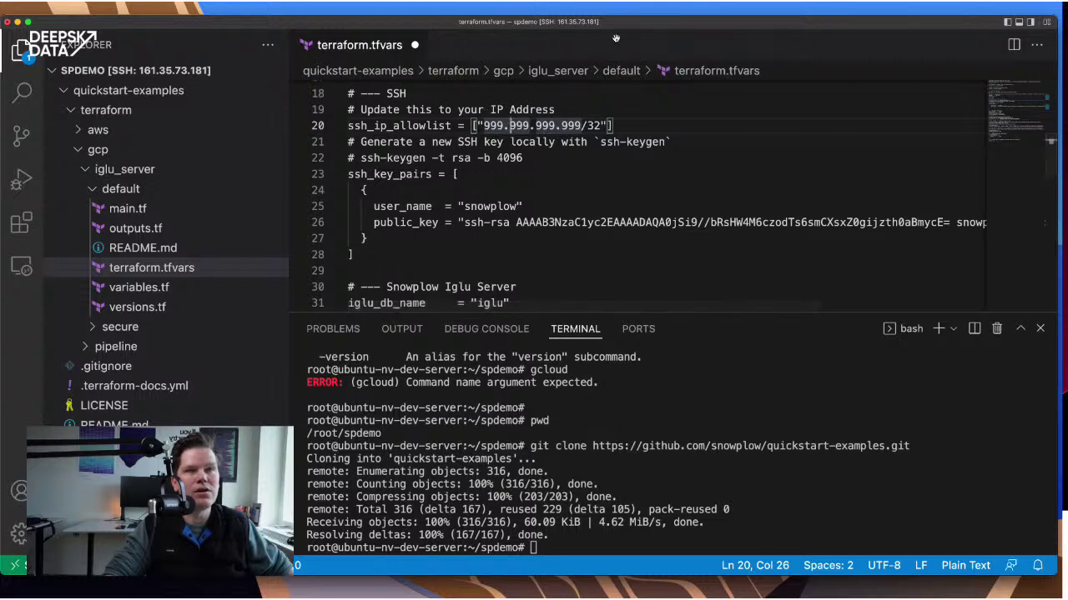
pyautogui.press('super+s')
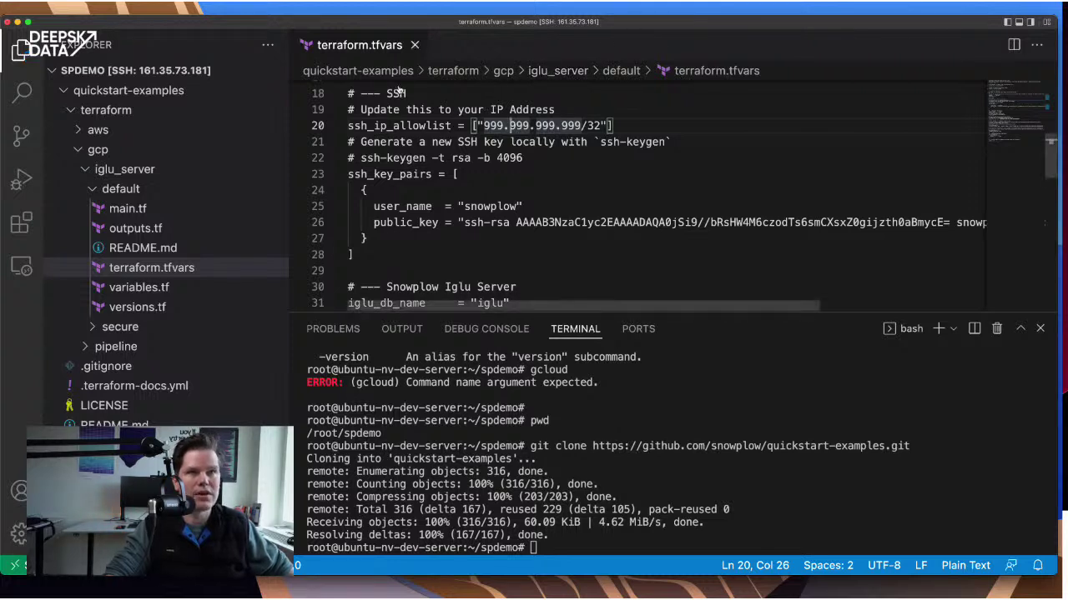
# - Leave terraform.tfvars and return to the Regions and zones documentation in the browser
pyautogui.click(483, 142)
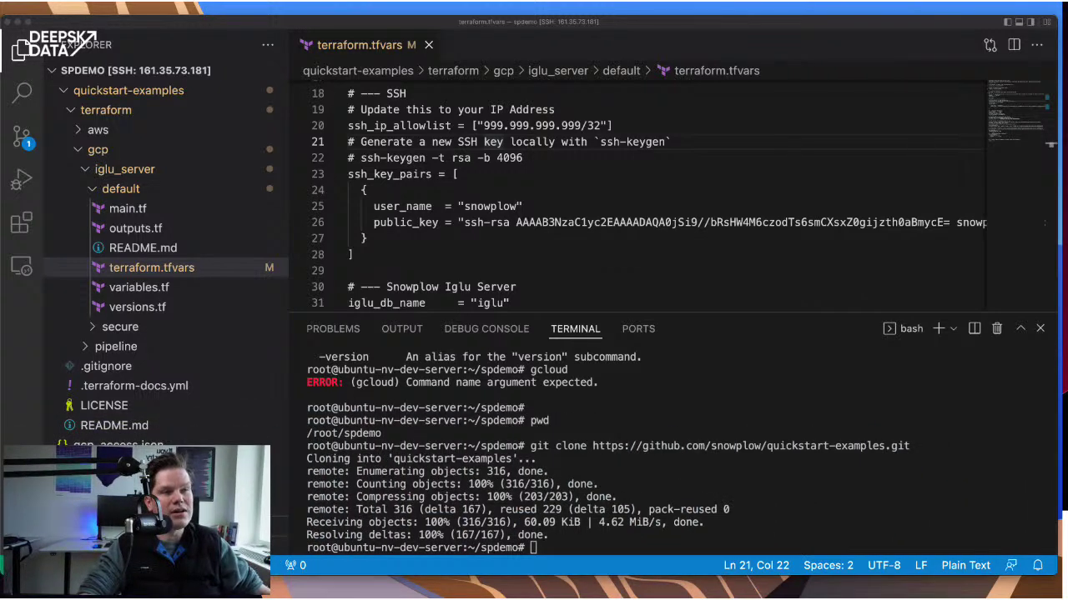
pyautogui.click(597, 271)
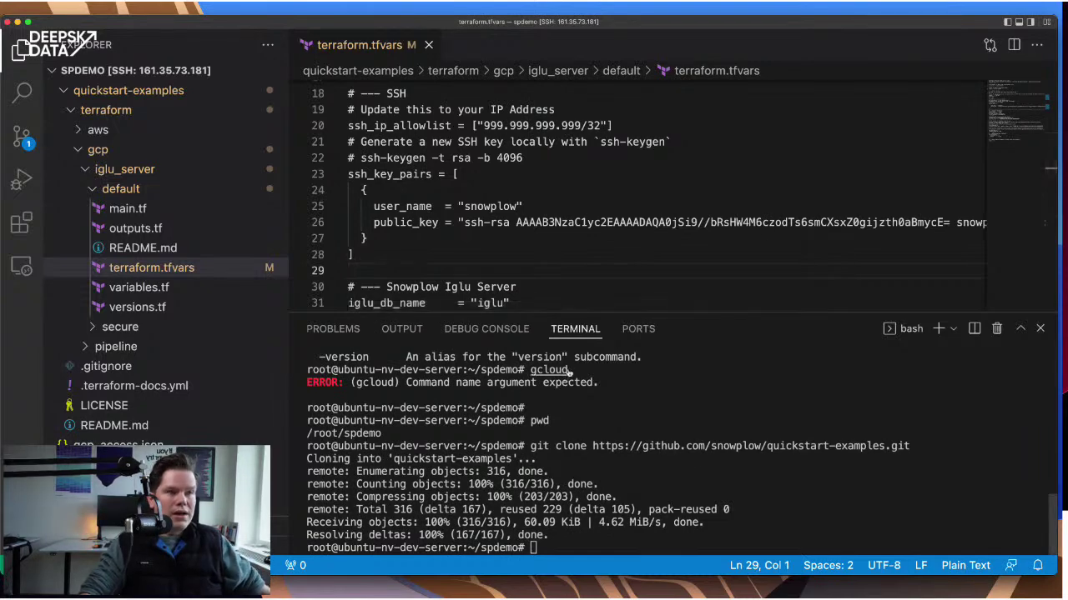
pyautogui.press('super+Tab')
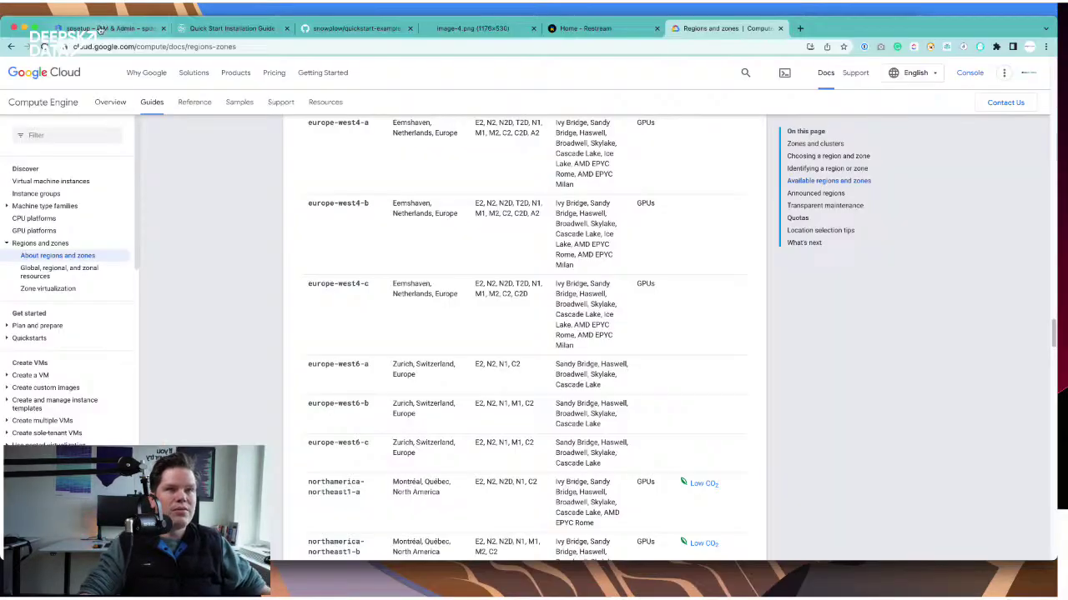
# - Expand Step 1: Update your input variables and open the IP address help in a new tab
pyautogui.click(229, 30)
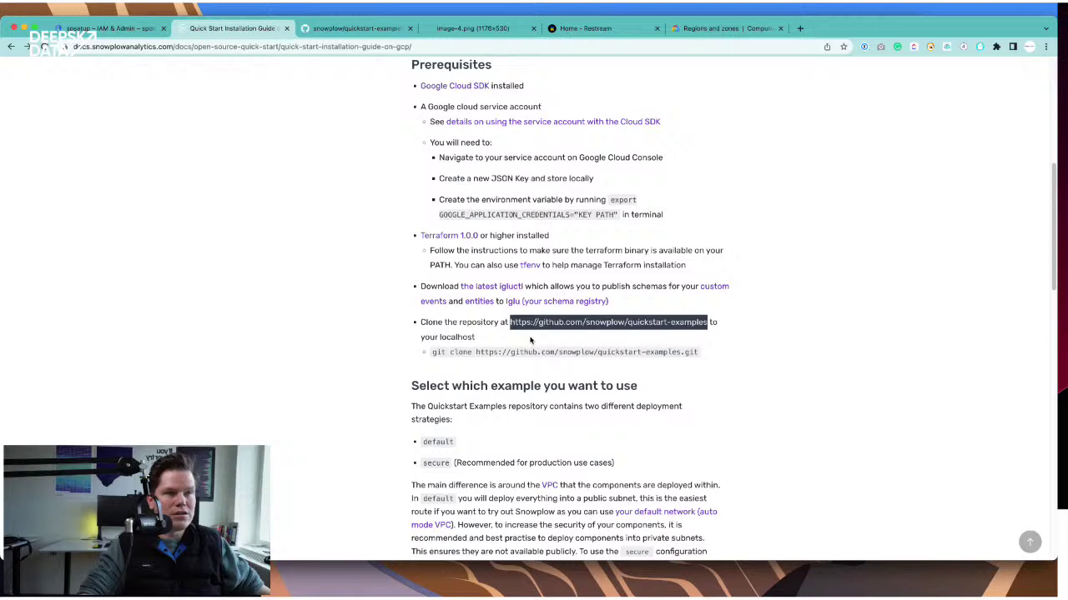
pyautogui.scroll(-2, 531, 339)
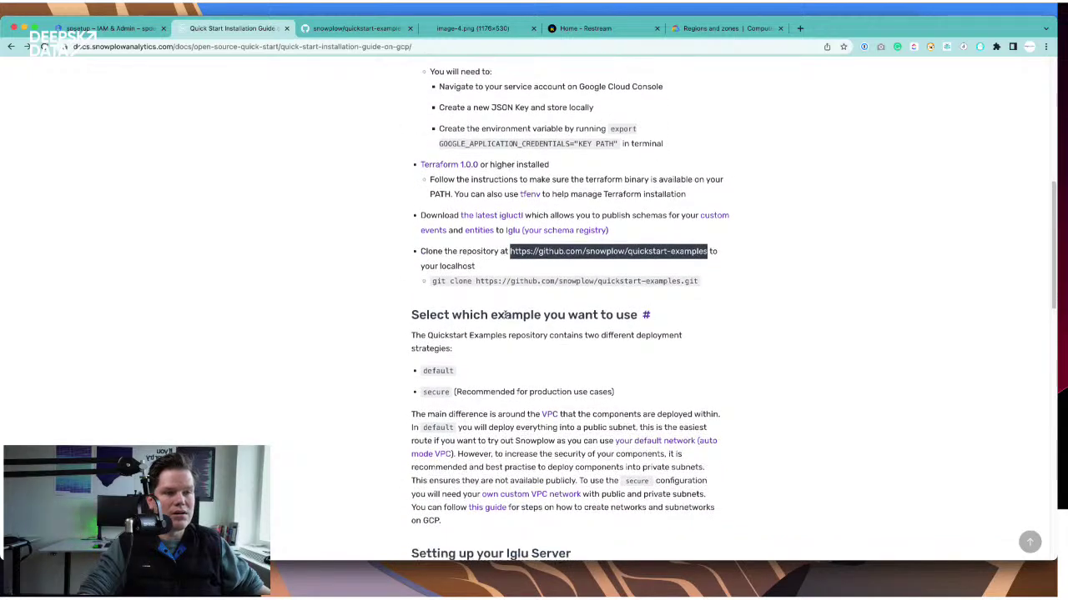
pyautogui.scroll(-5, 506, 314)
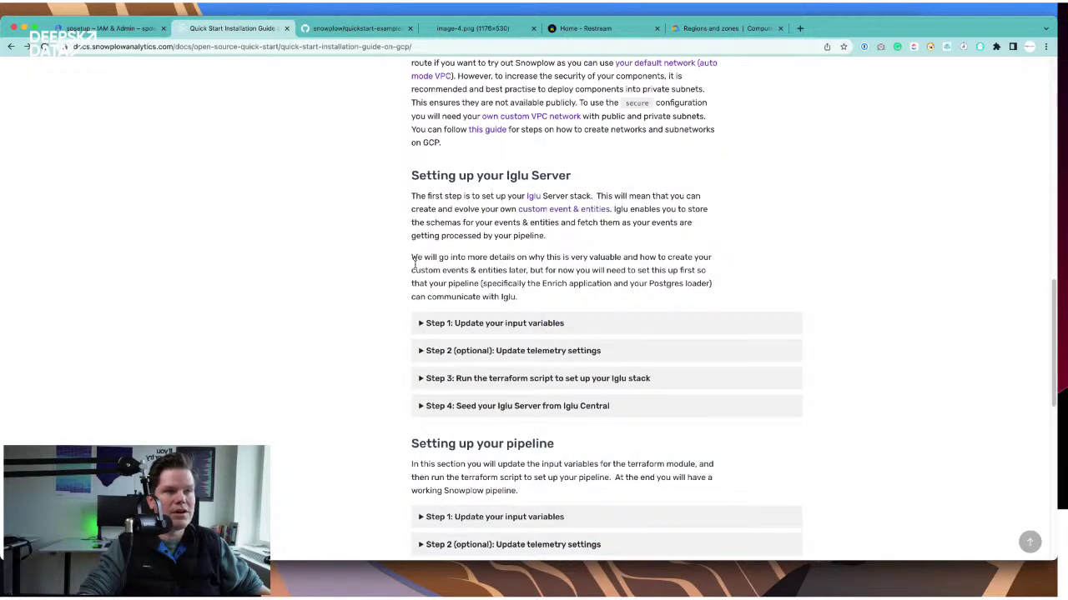
pyautogui.click(422, 326)
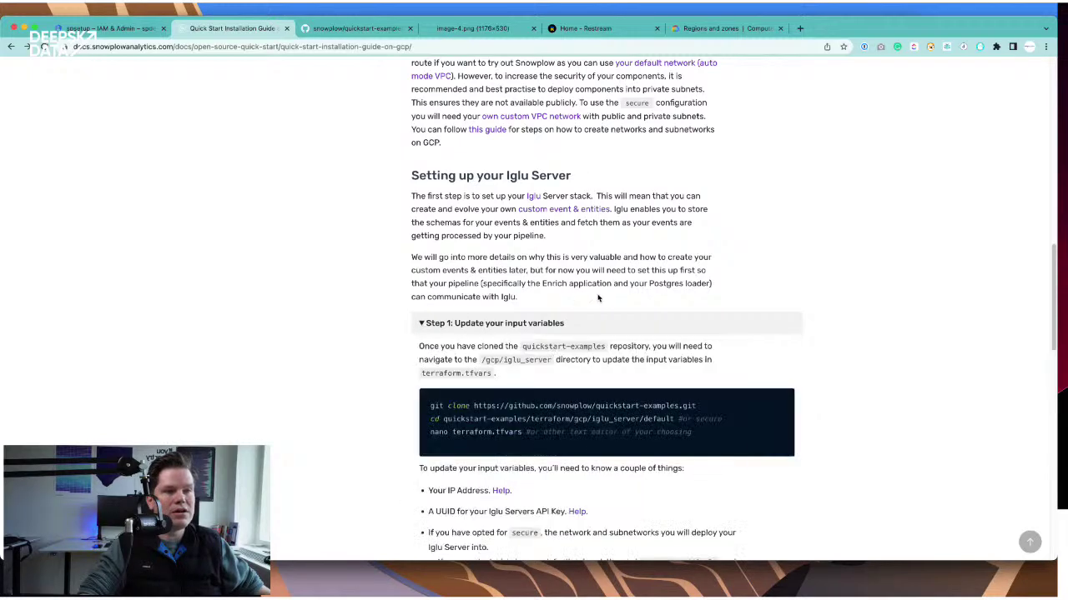
pyautogui.scroll(-1, 597, 295)
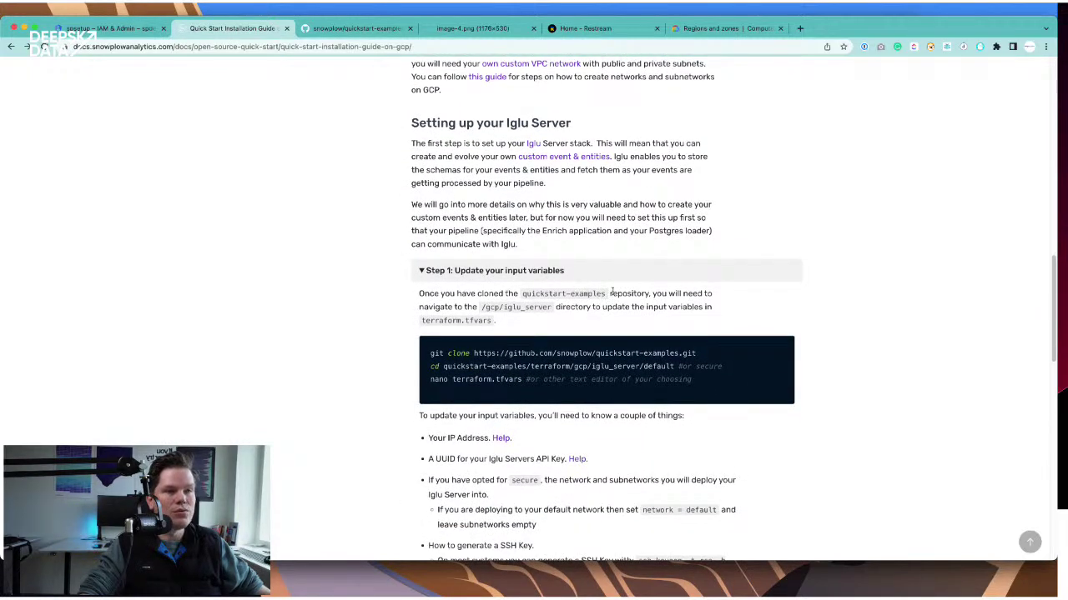
pyautogui.scroll(-2, 584, 288)
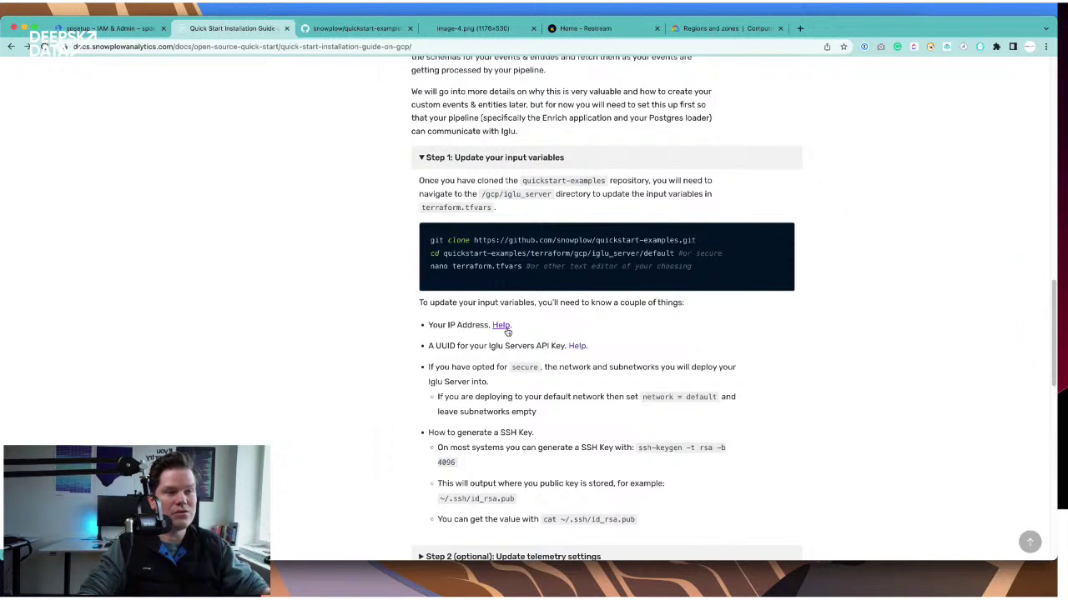
pyautogui.keyDown('super'); pyautogui.click(501, 325); pyautogui.keyUp('super')
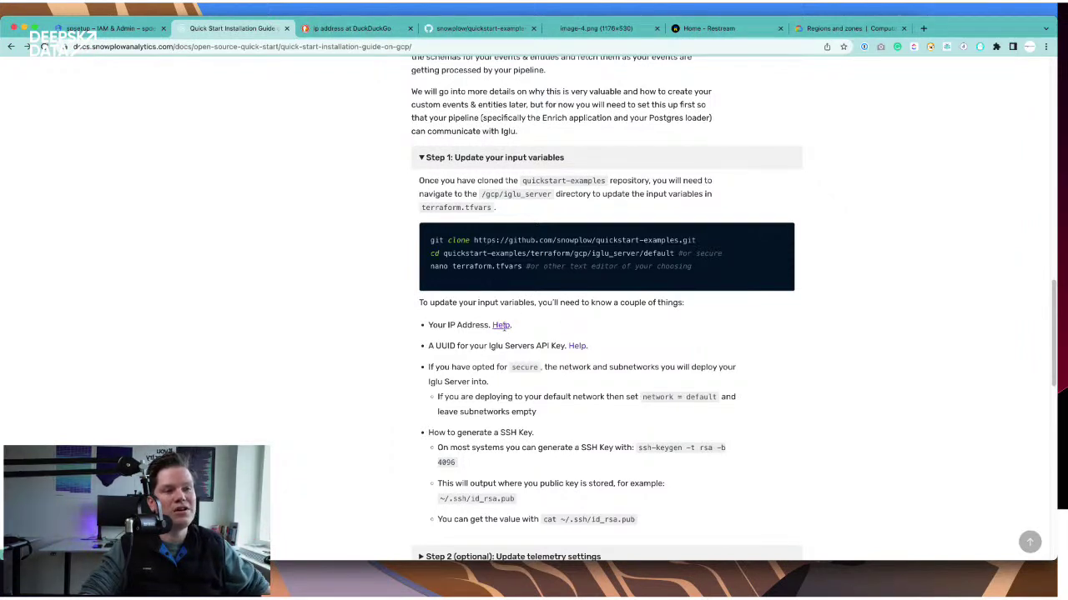
# - Copy the public IP address from DuckDuckGo's 'ip address' answer
pyautogui.click(364, 18)
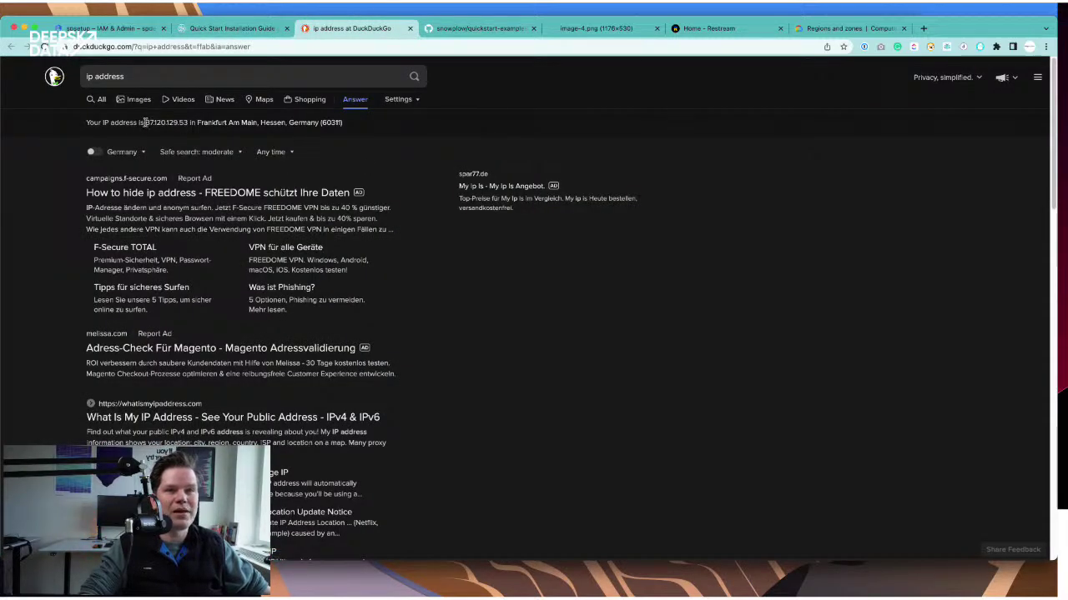
pyautogui.moveTo(146, 122); pyautogui.dragTo(188, 123)
pyautogui.press('super+c')
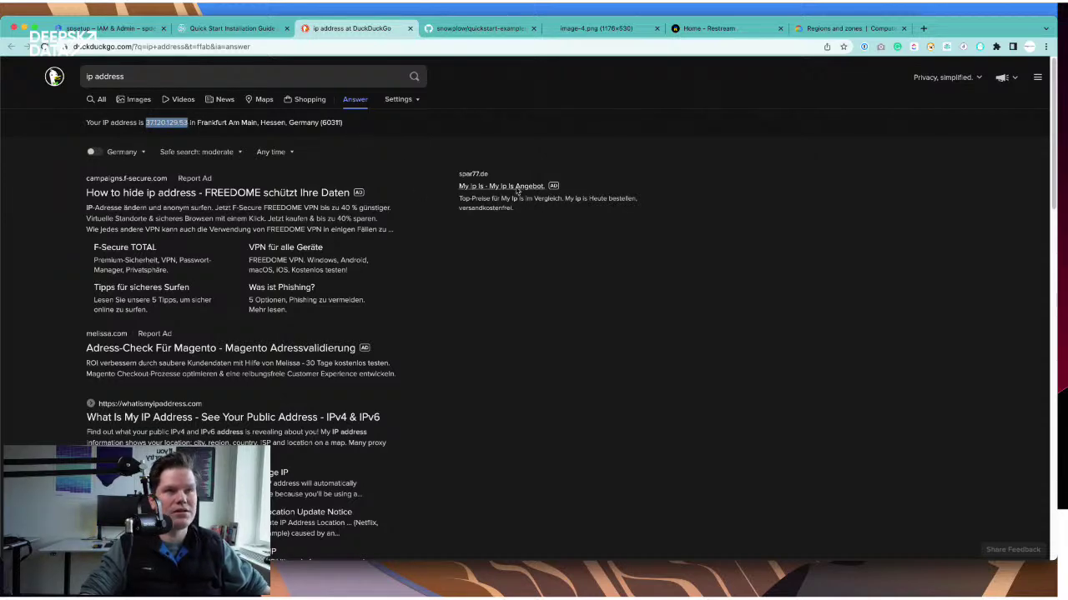
# - Replace the 999.999.999.999 ssh_ip_allowlist placeholder on line 20 with the copied IP and save
pyautogui.press('super+Tab')
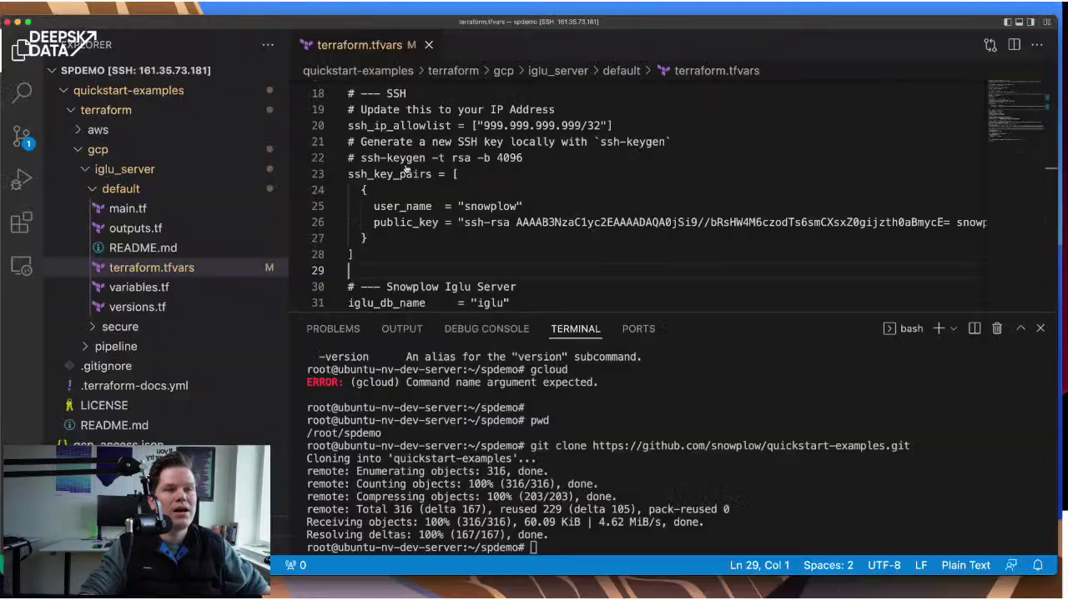
pyautogui.scroll(-4, 492, 204)
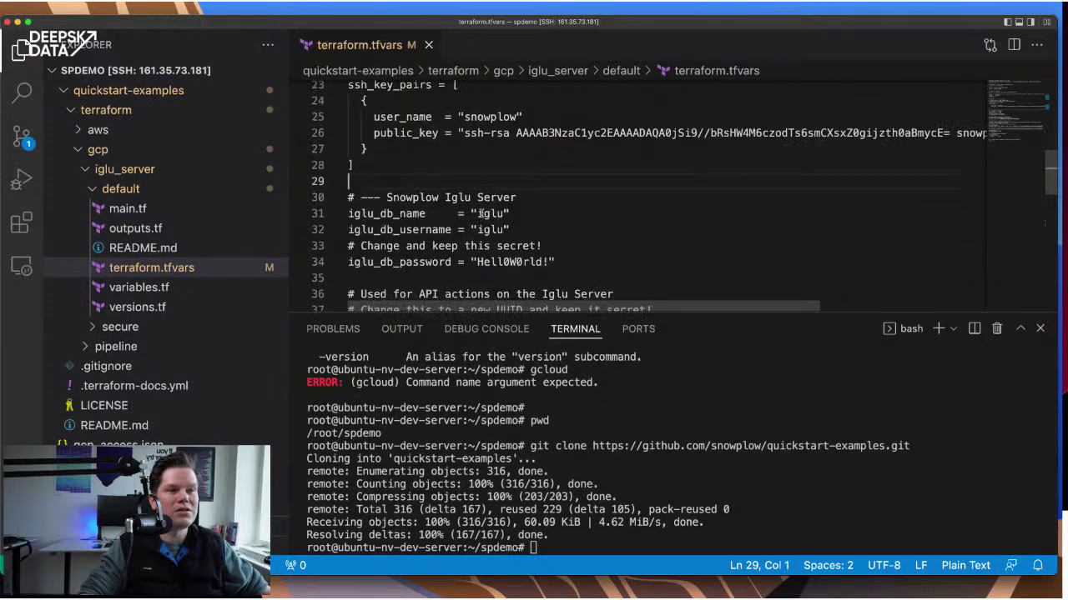
pyautogui.scroll(4, 481, 213)
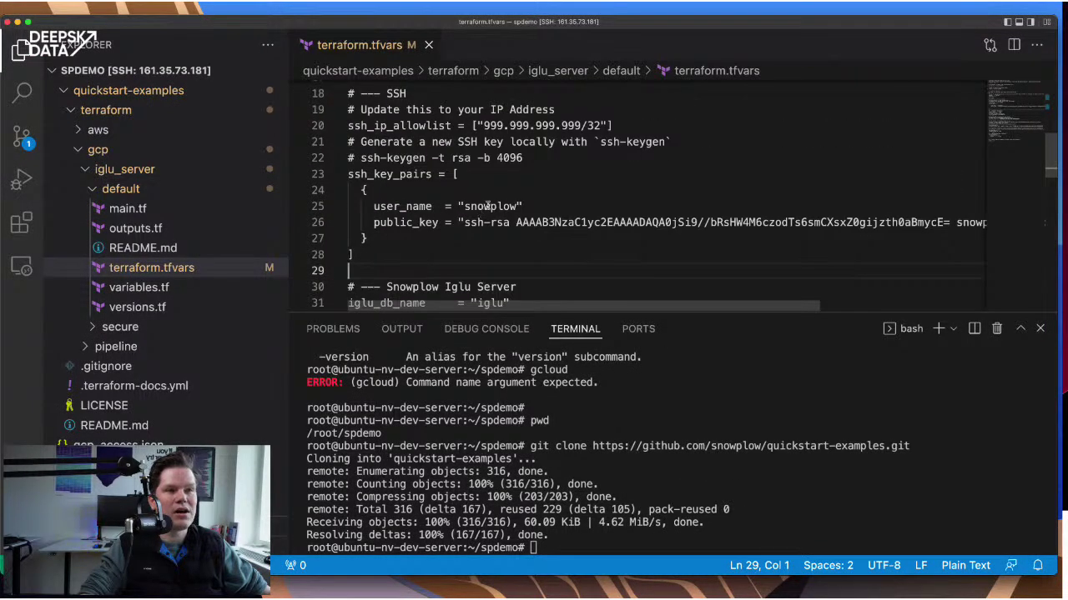
pyautogui.click(482, 125)
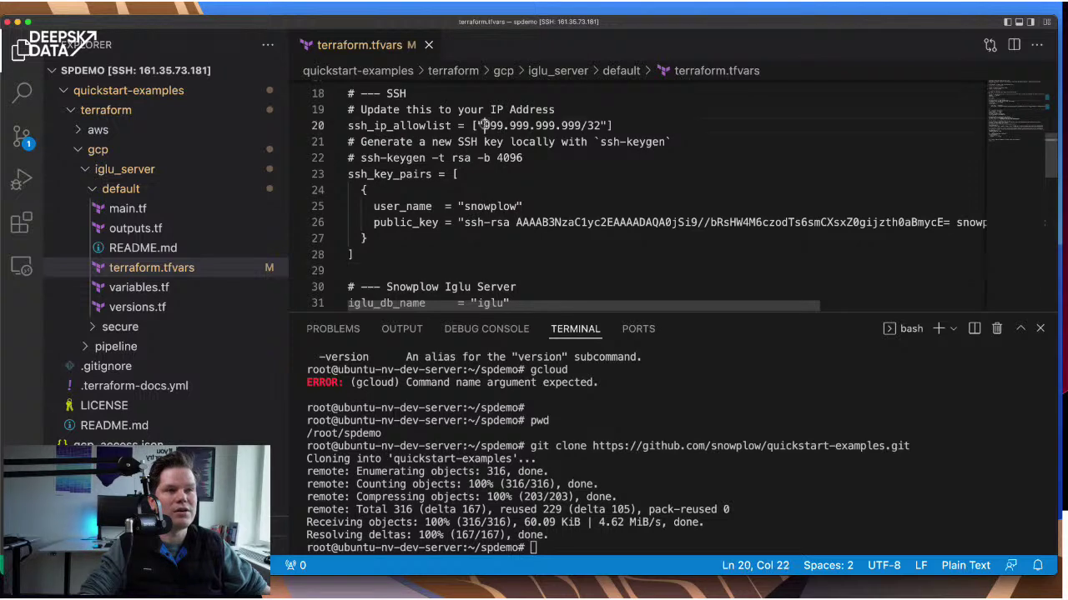
pyautogui.keyDown('shift'); pyautogui.click(581, 125); pyautogui.keyUp('shift')
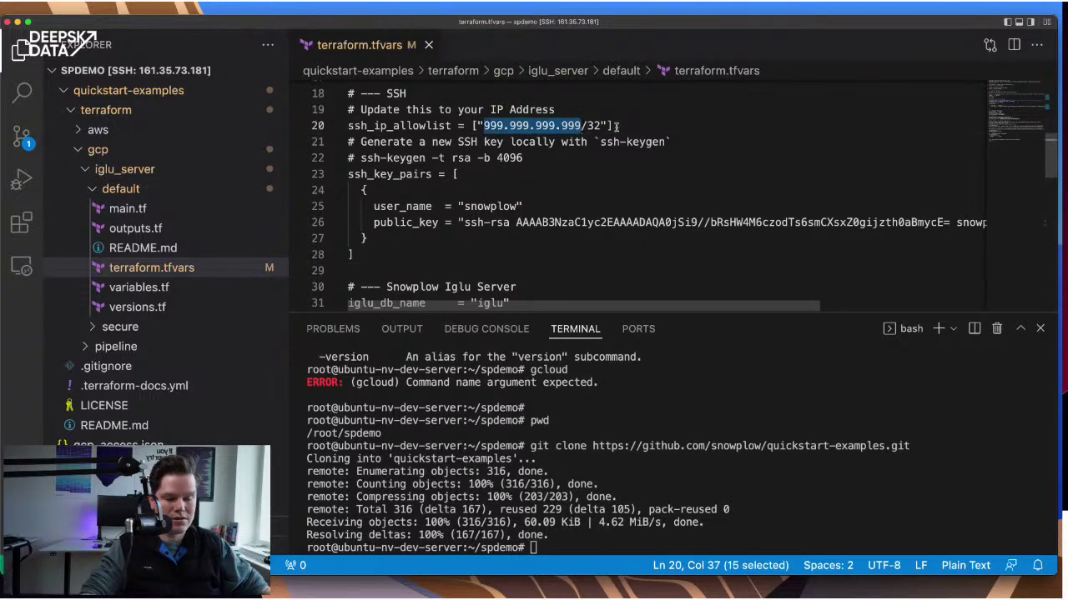
pyautogui.press('super+v')
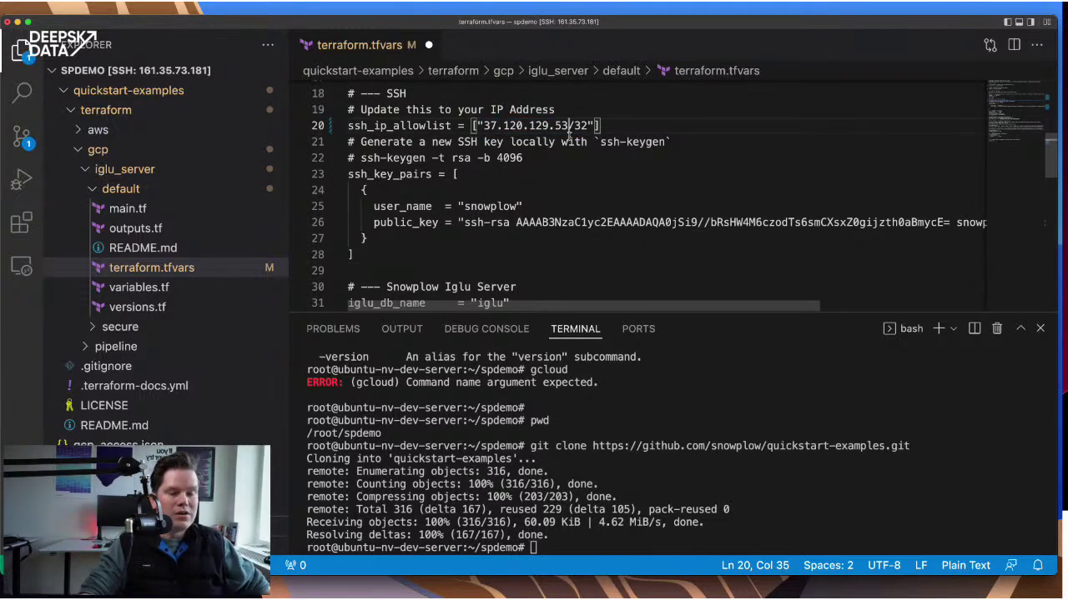
pyautogui.press('super+s')
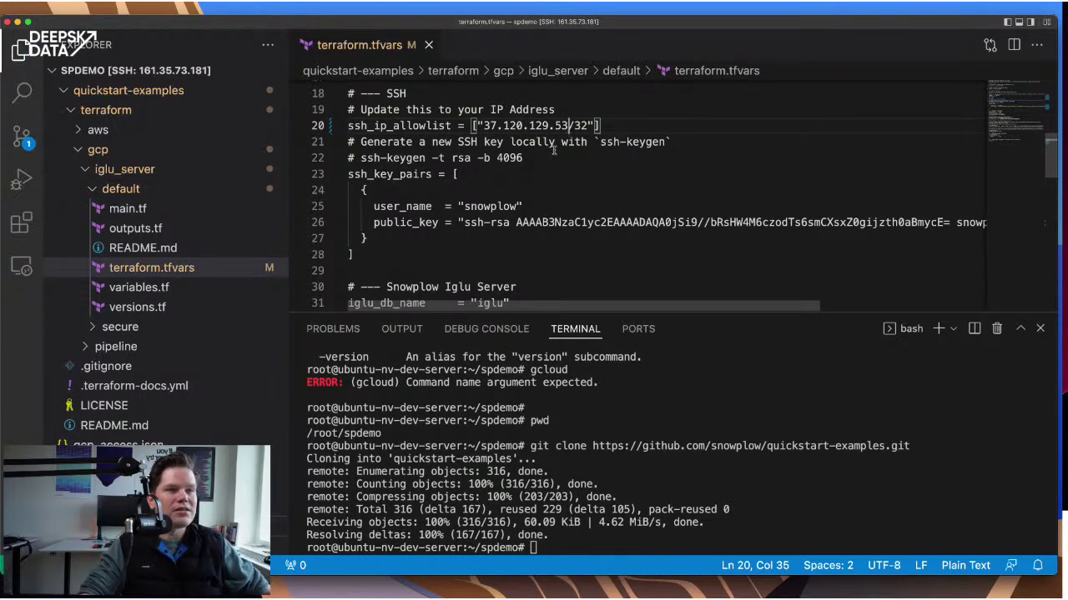
pyautogui.scroll(-2, 456, 172)
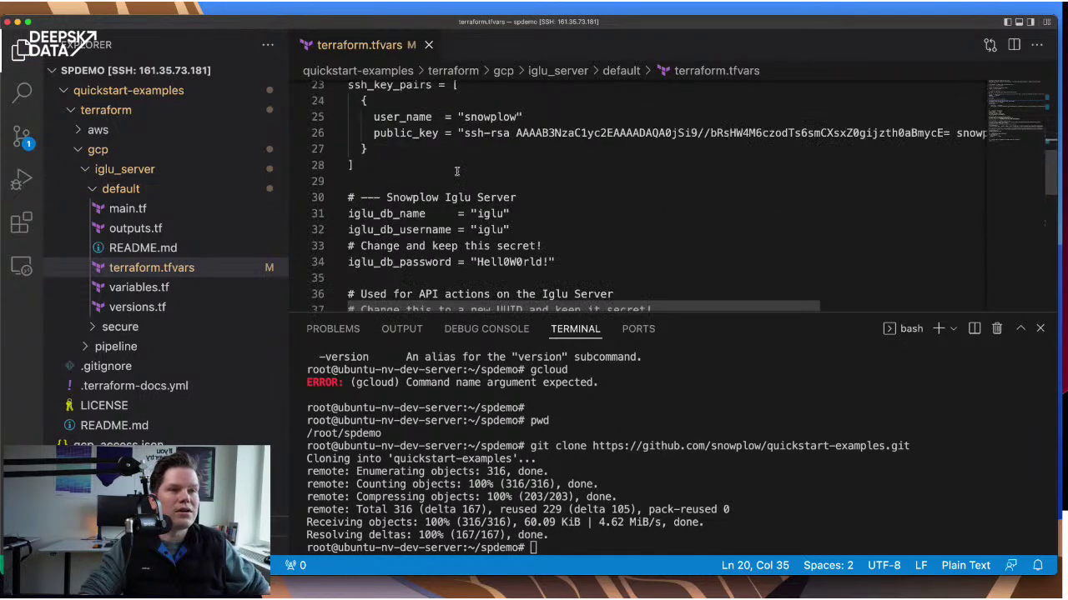
pyautogui.scroll(2, 456, 171)
pyautogui.click(430, 173)
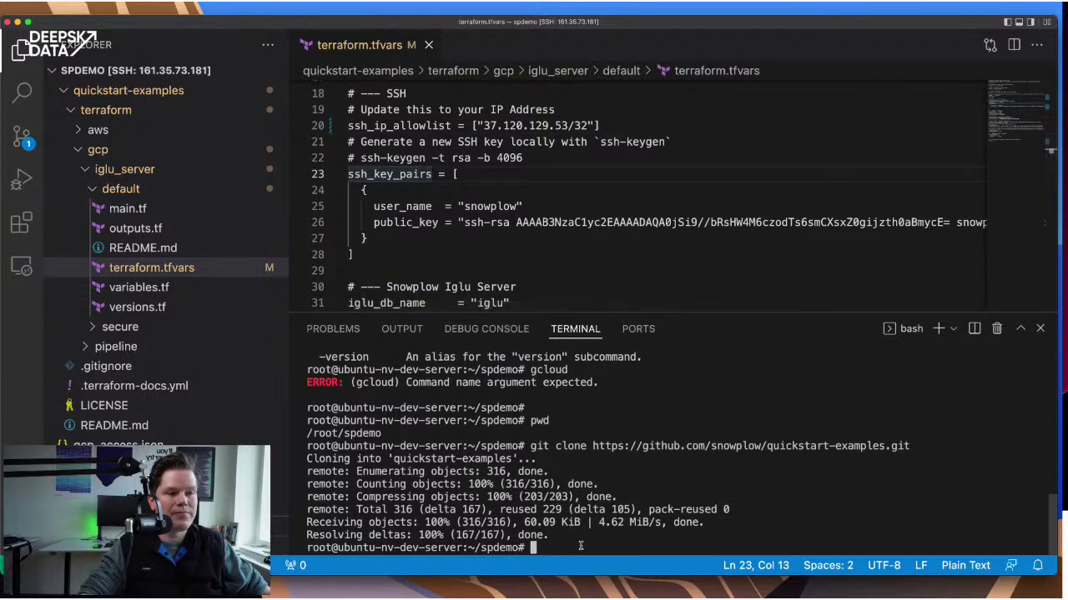
# - Copy the 'ssh-keygen -t rsa -b 4096' command from the Snowplow quick start guide
pyautogui.press('super+Tab')
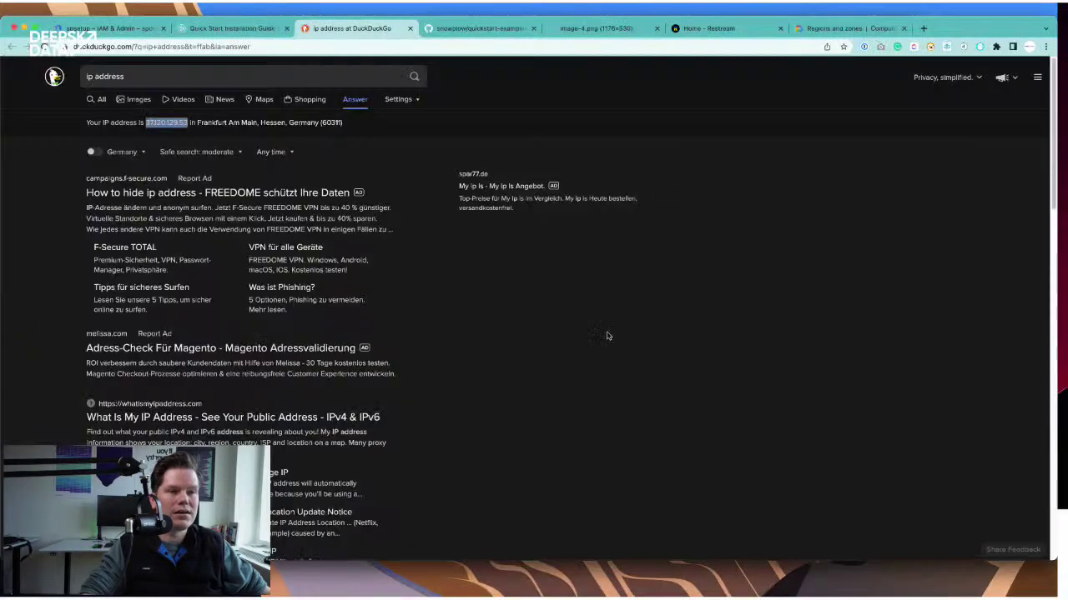
pyautogui.click(231, 28)
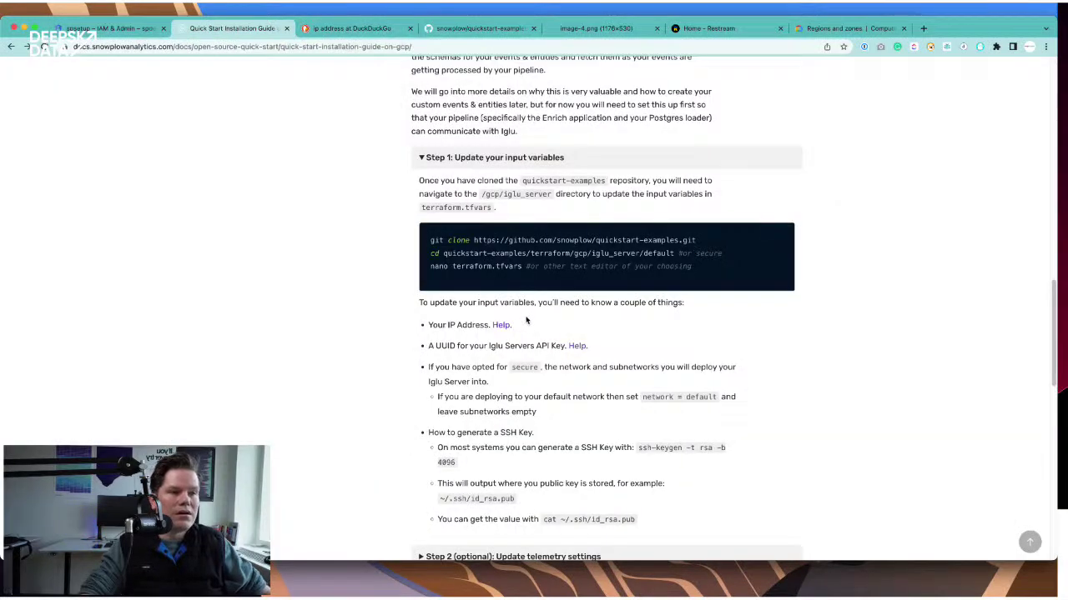
pyautogui.scroll(-1, 529, 320)
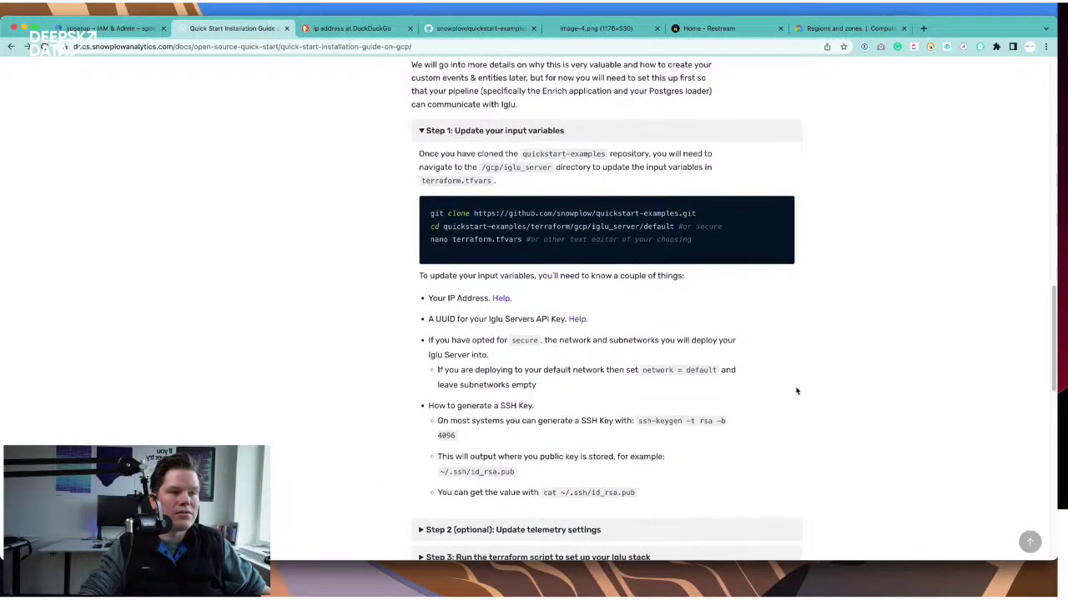
pyautogui.scroll(-2, 797, 391)
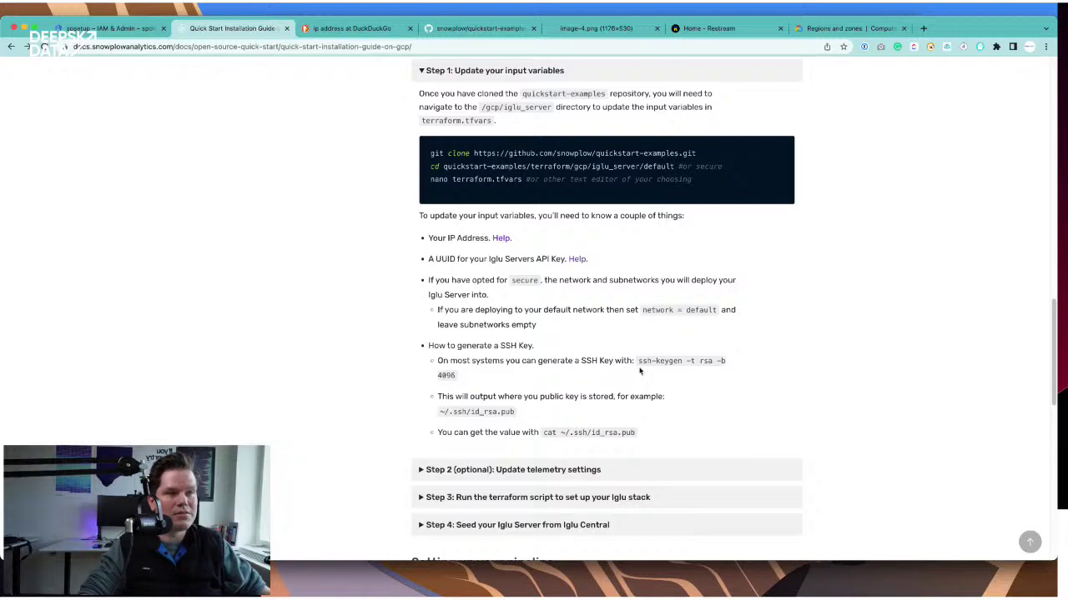
pyautogui.moveTo(639, 361); pyautogui.dragTo(470, 376)
pyautogui.press('super+c')
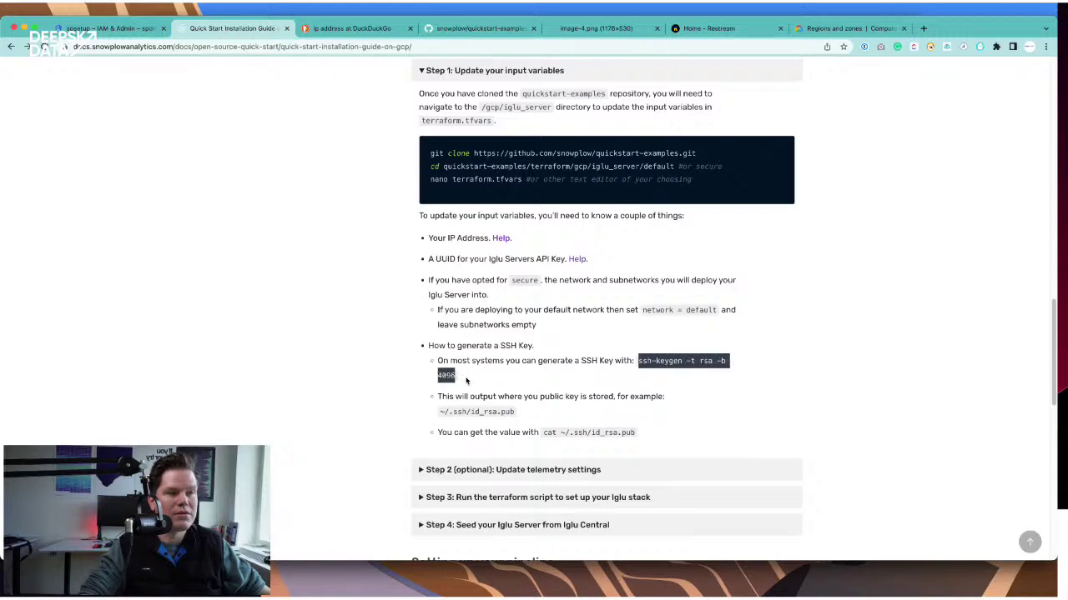
pyautogui.press('super+Tab')
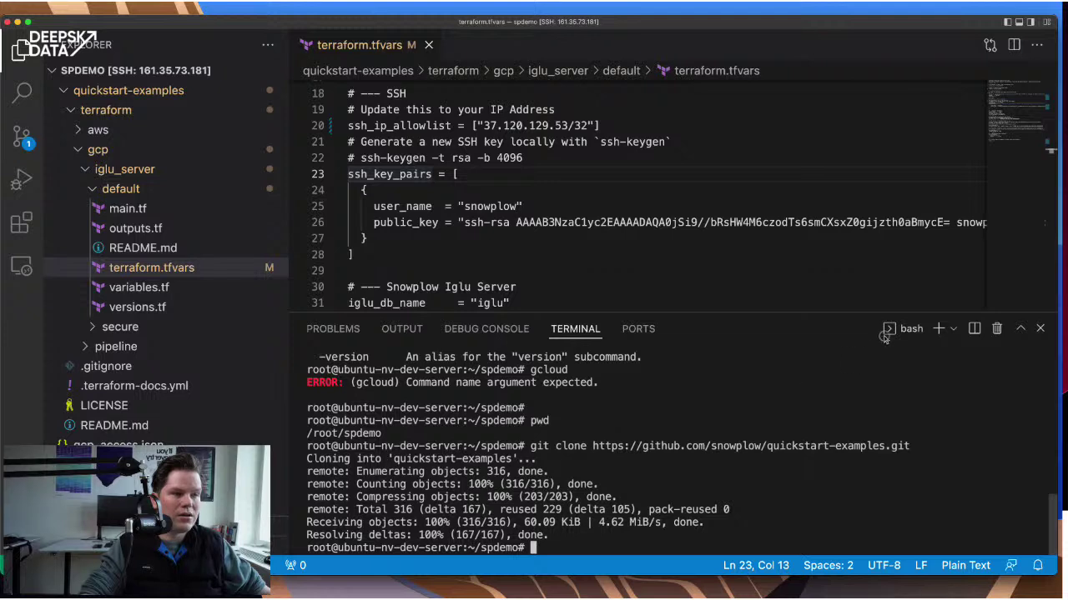
# - Run ssh-keygen to create /root/.ssh/snowplow, overwriting the existing key, with no passphrase
pyautogui.press('super+v')
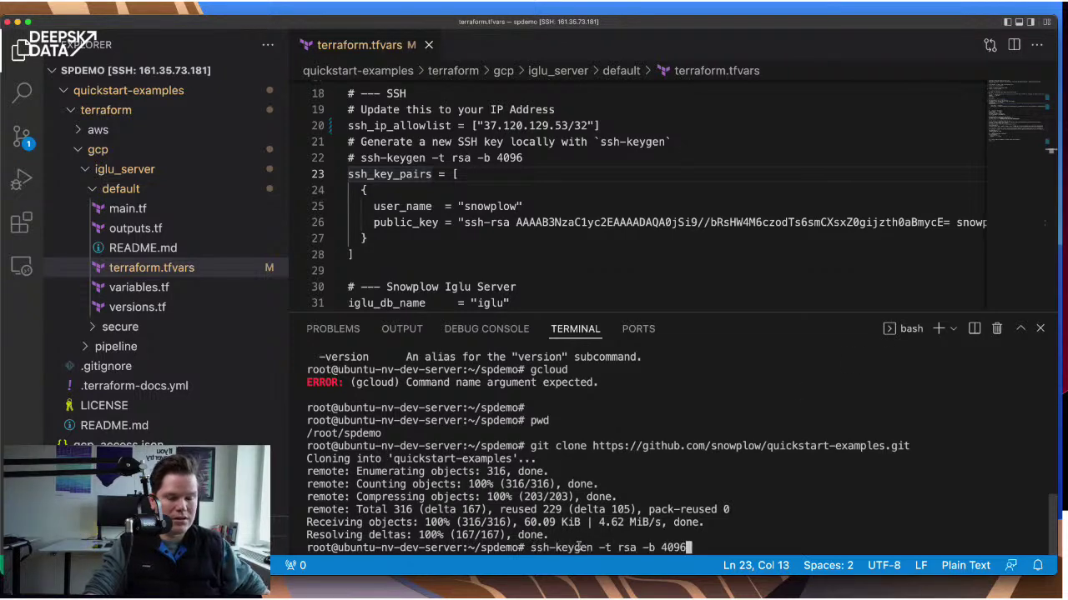
pyautogui.press('Return')
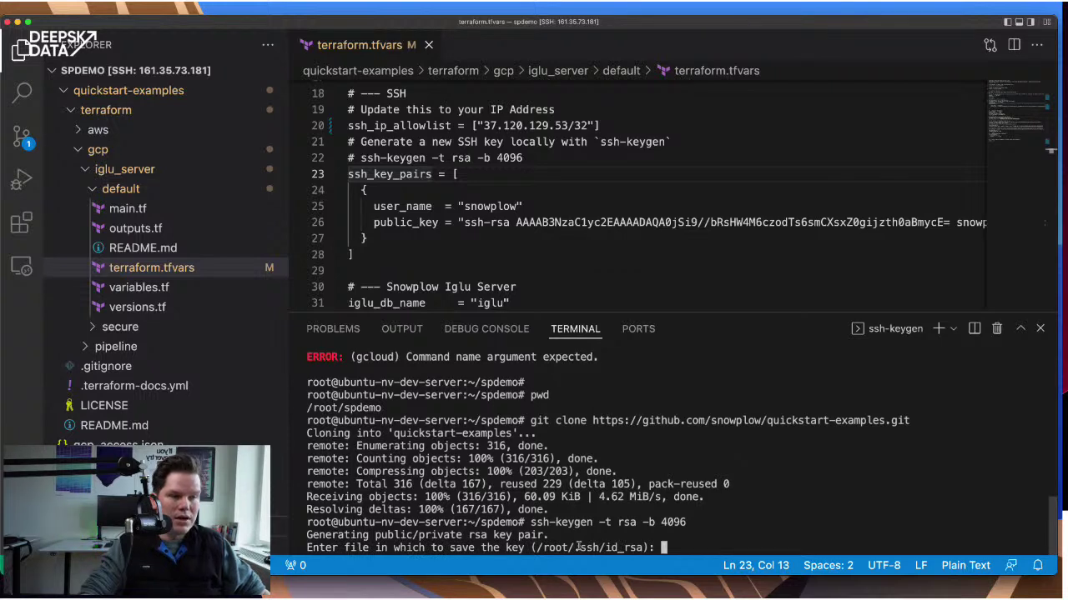
pyautogui.write('/')
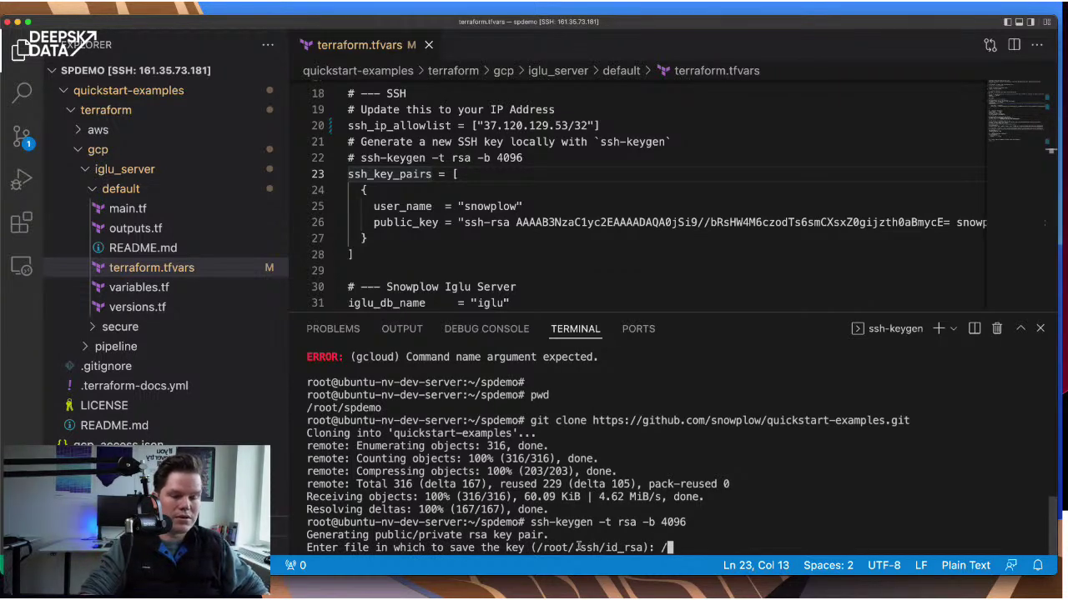
pyautogui.write('root')
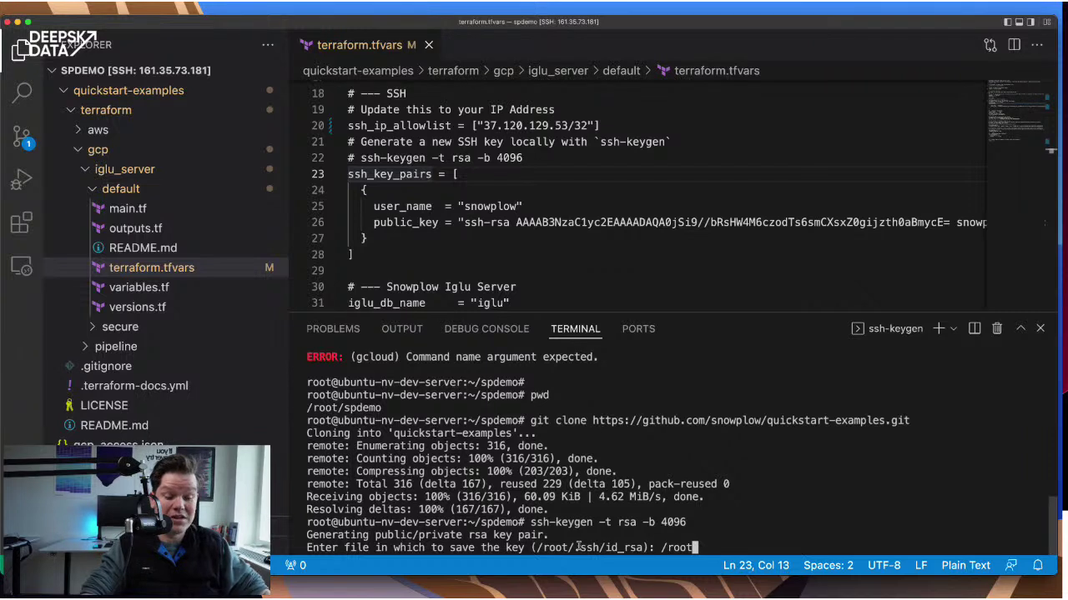
pyautogui.write('/')
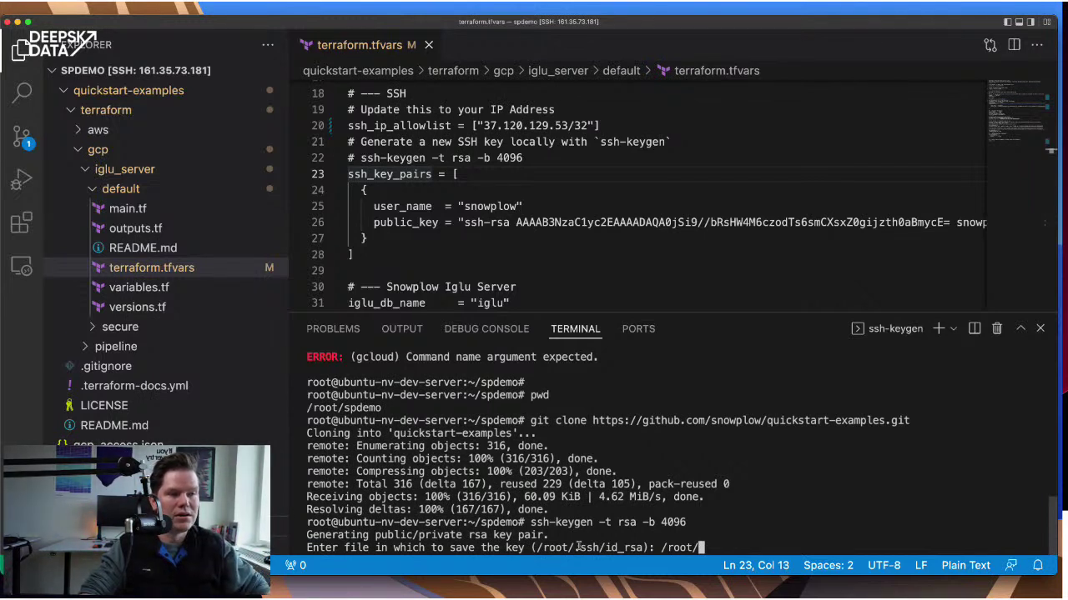
pyautogui.write('.')
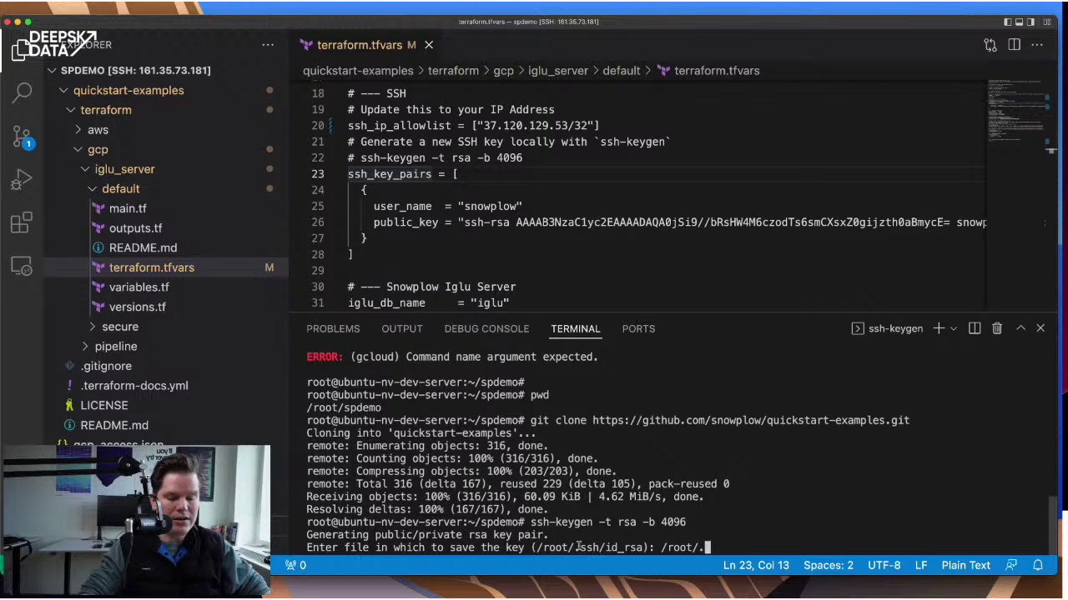
pyautogui.write('ssh')
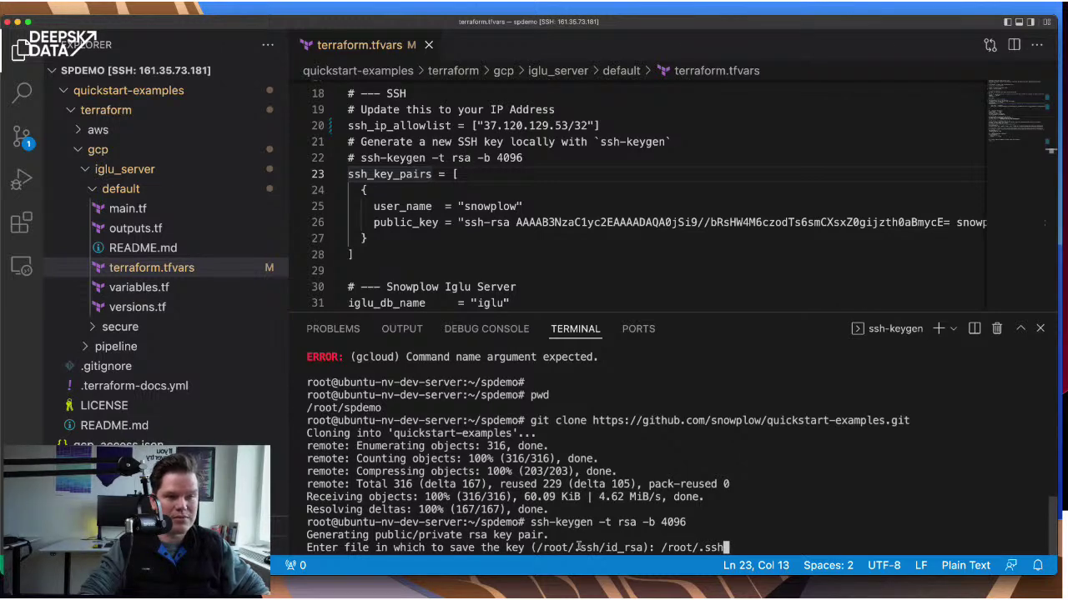
pyautogui.write('/')
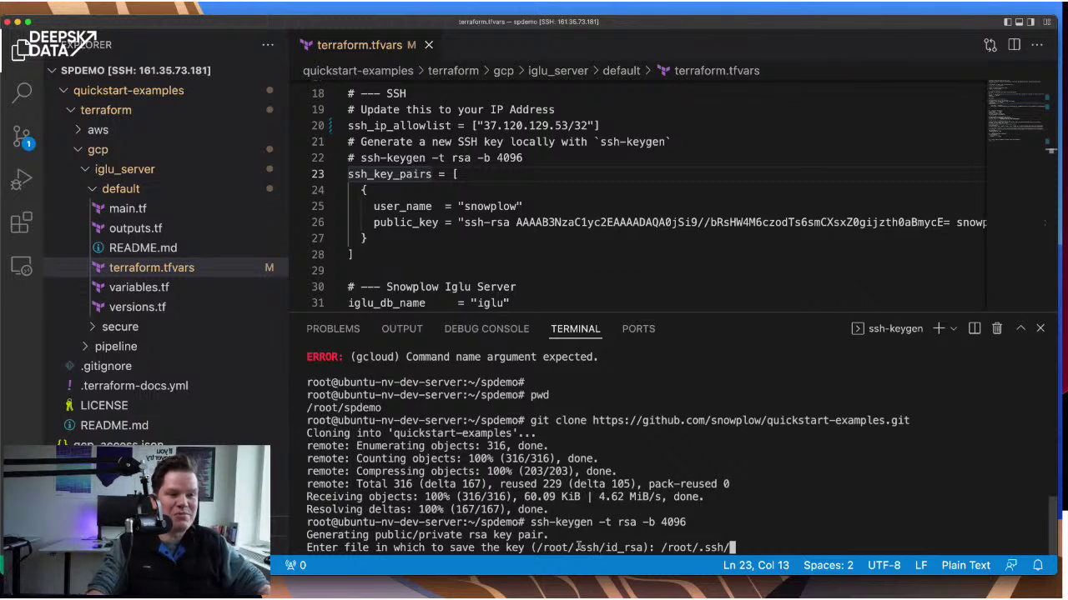
pyautogui.write('snowplow')
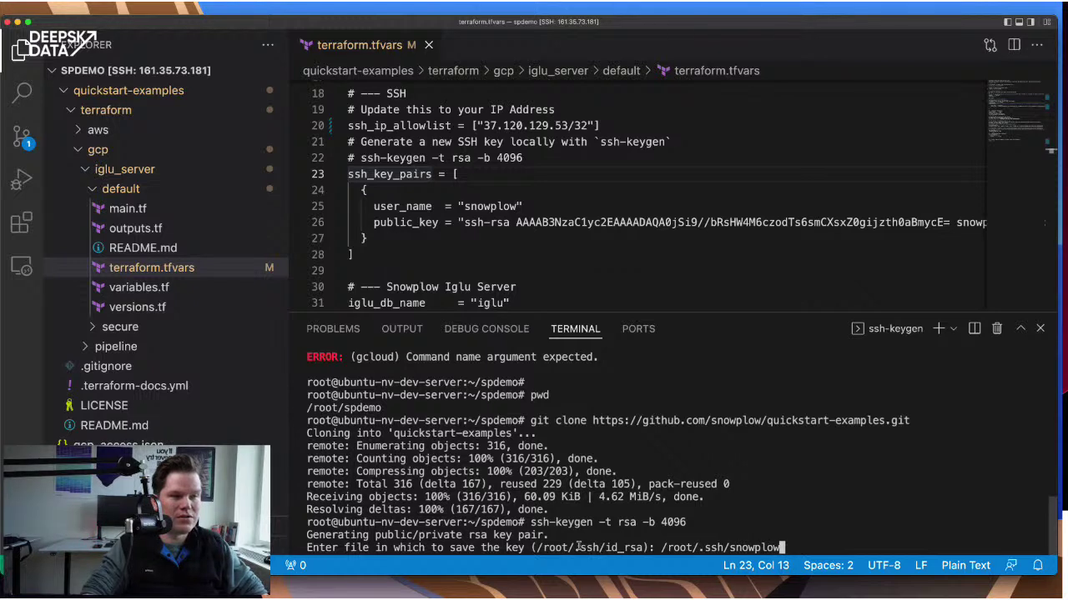
pyautogui.press('Return')
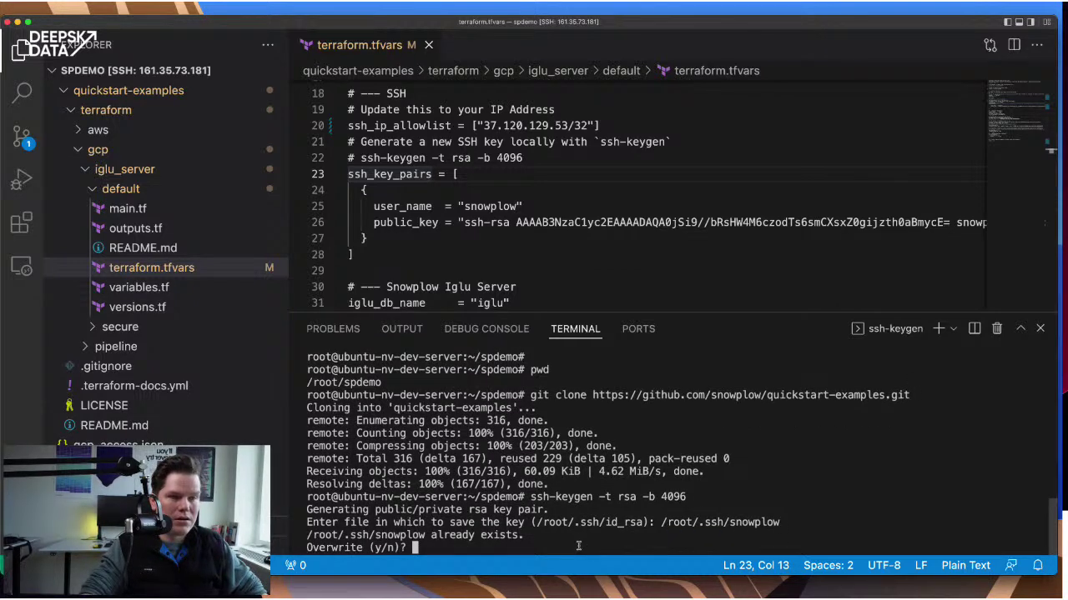
pyautogui.write('n')
pyautogui.press('BackSpace')
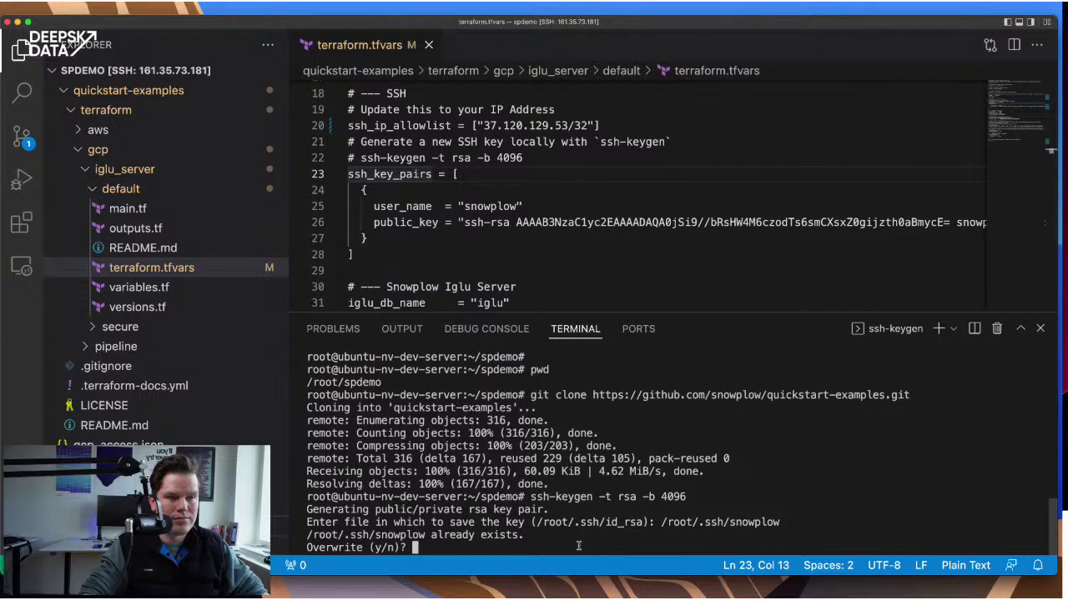
pyautogui.write('y')
pyautogui.press('Return')
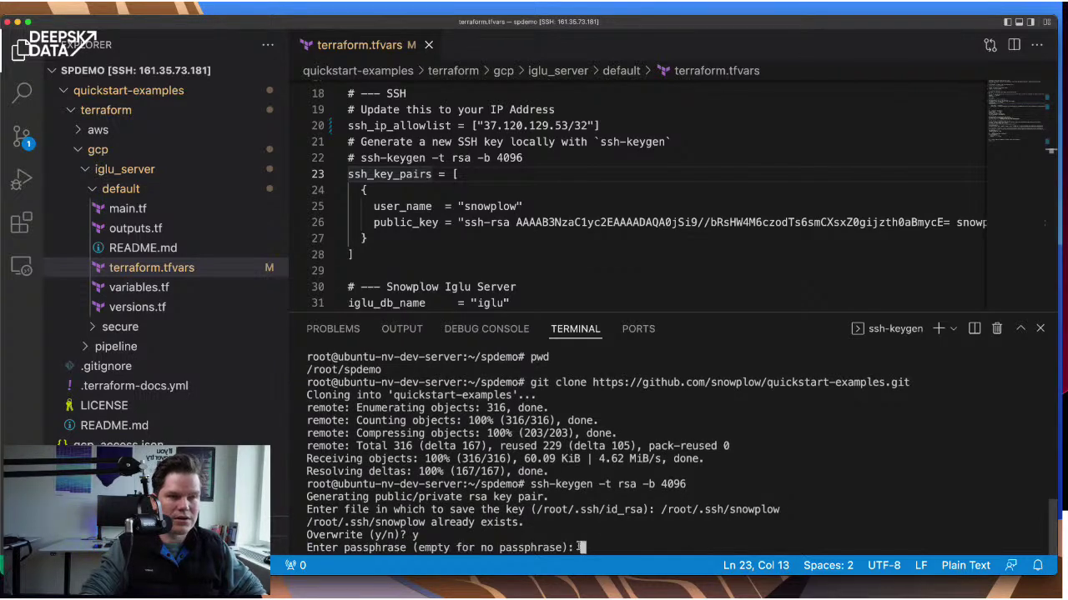
pyautogui.press('Return')
pyautogui.press('Return')
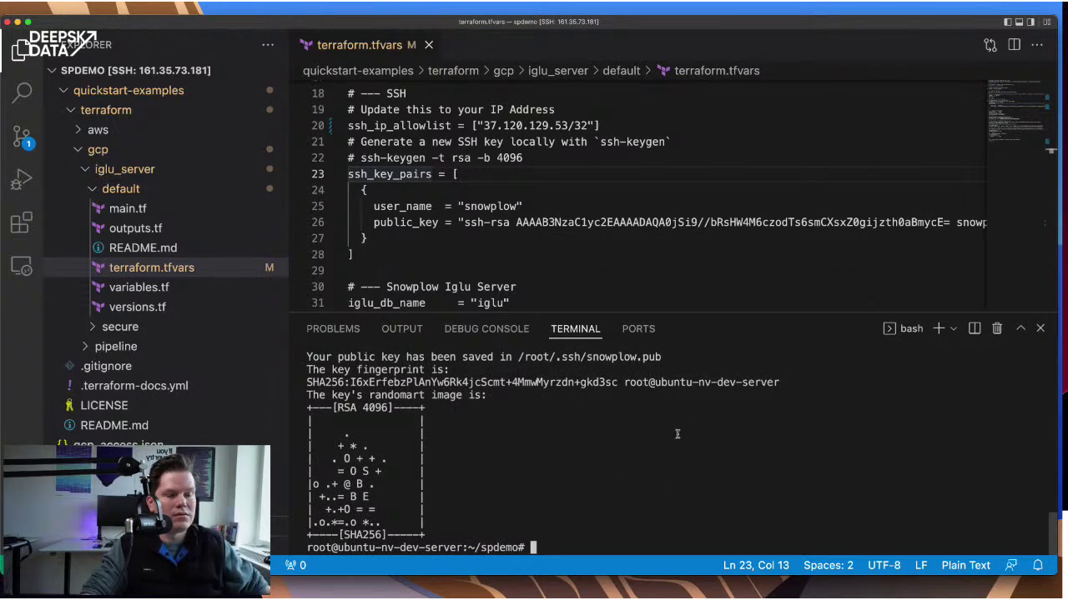
# - Copy the cat command for reading the key from the guide into the terminal
pyautogui.press('super+Tab')
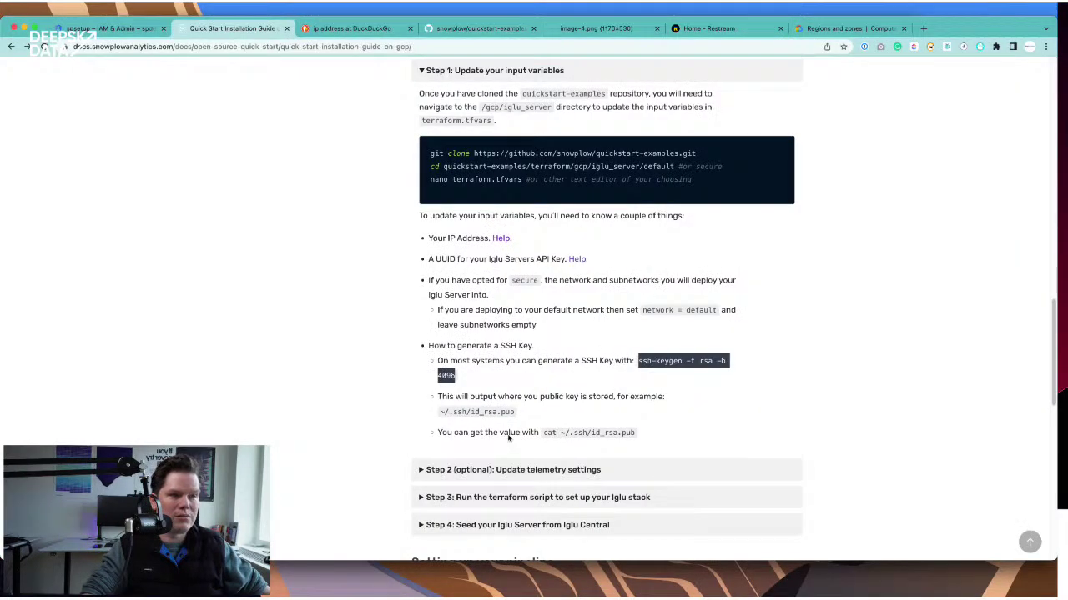
pyautogui.click(510, 434)
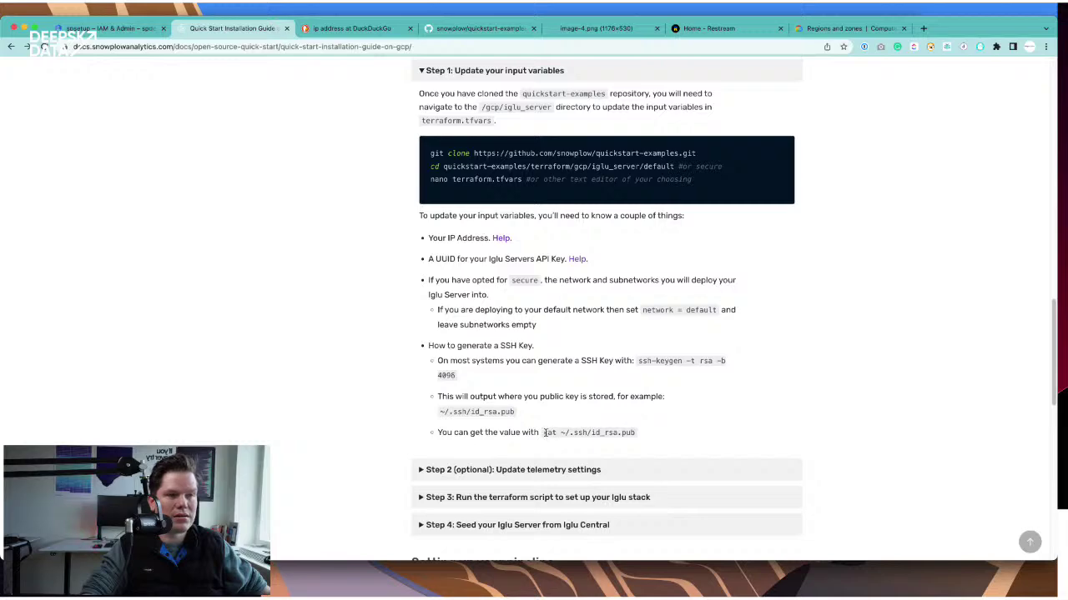
pyautogui.moveTo(542, 433); pyautogui.dragTo(592, 432)
pyautogui.press('super+c')
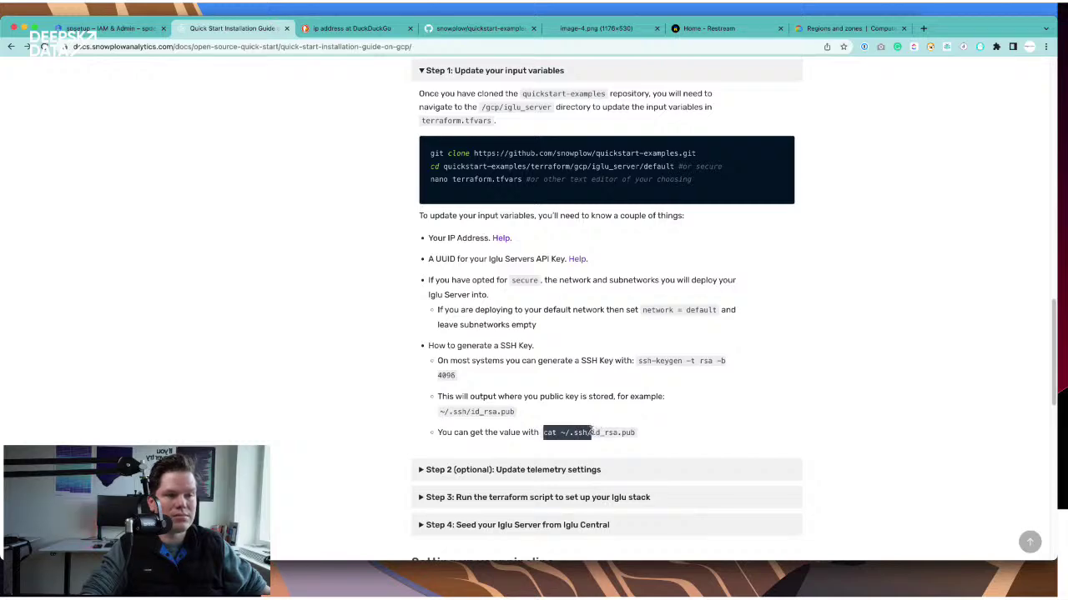
pyautogui.press('super+Tab')
pyautogui.press('super+v')
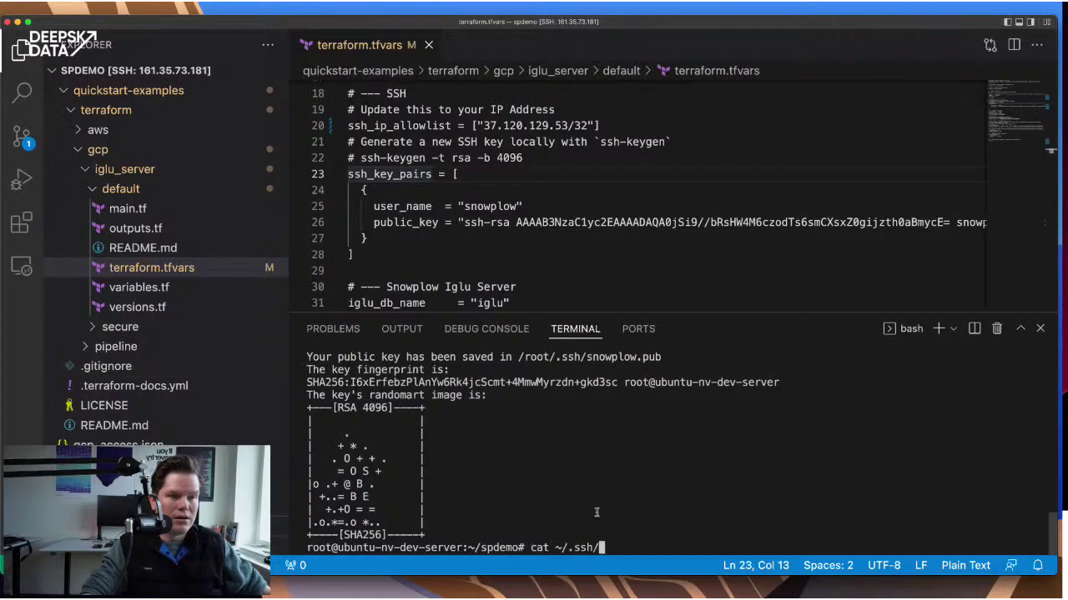
# - Print the snowplow.pub public key in the terminal
pyautogui.write('nw')
pyautogui.press('BackSpace')
pyautogui.press('BackSpace')
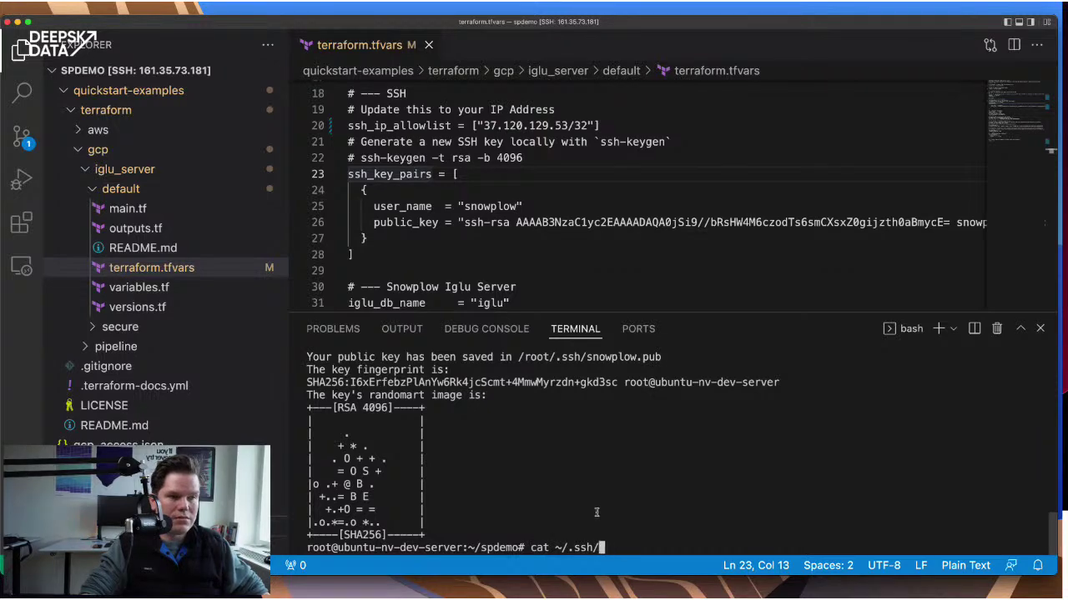
pyautogui.write('snowplow.pub')
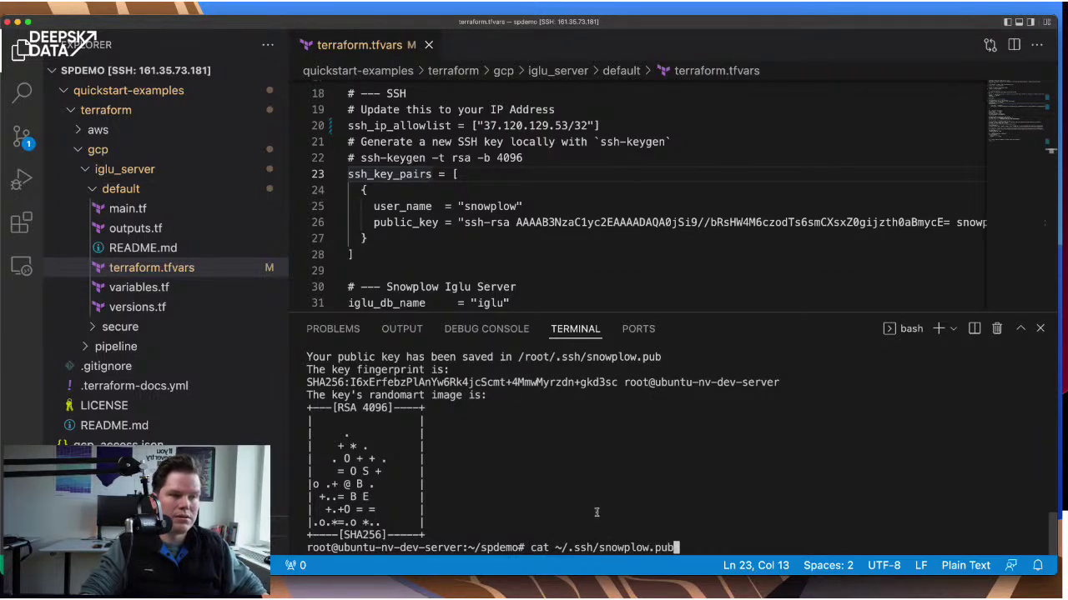
pyautogui.press('Return')
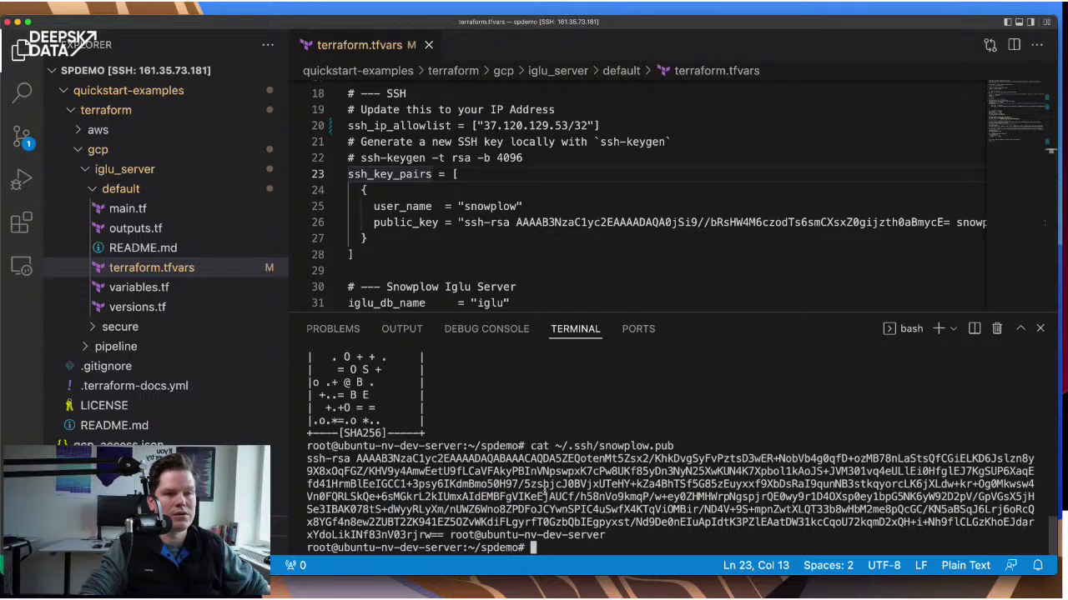
# - Replace the old public_key string on line 26 with the printed snowplow key
pyautogui.moveTo(307, 459); pyautogui.dragTo(604, 536)
pyautogui.press('super+c')
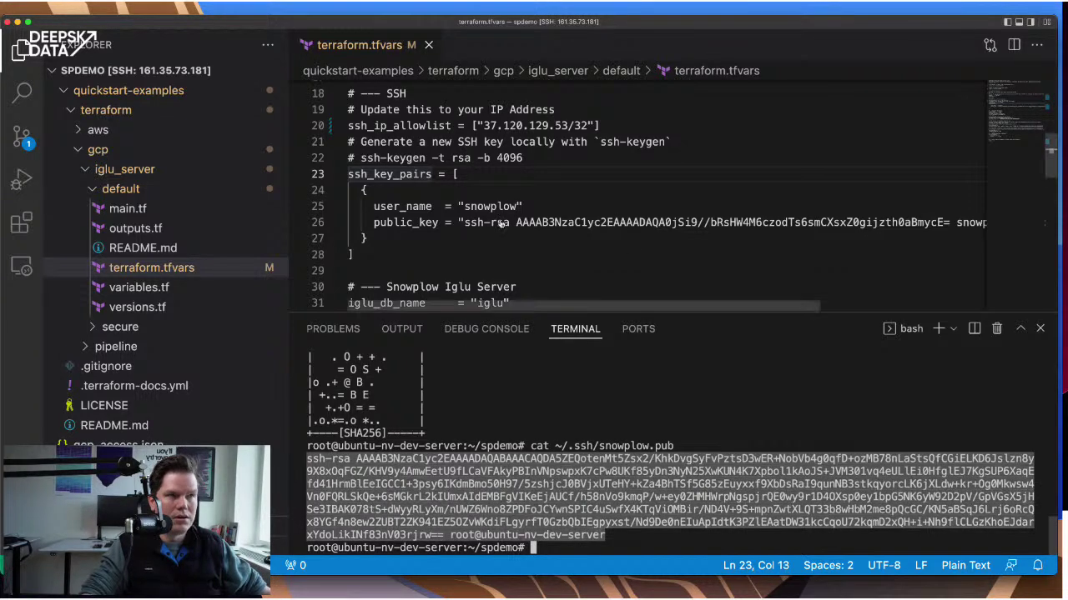
pyautogui.click(465, 223)
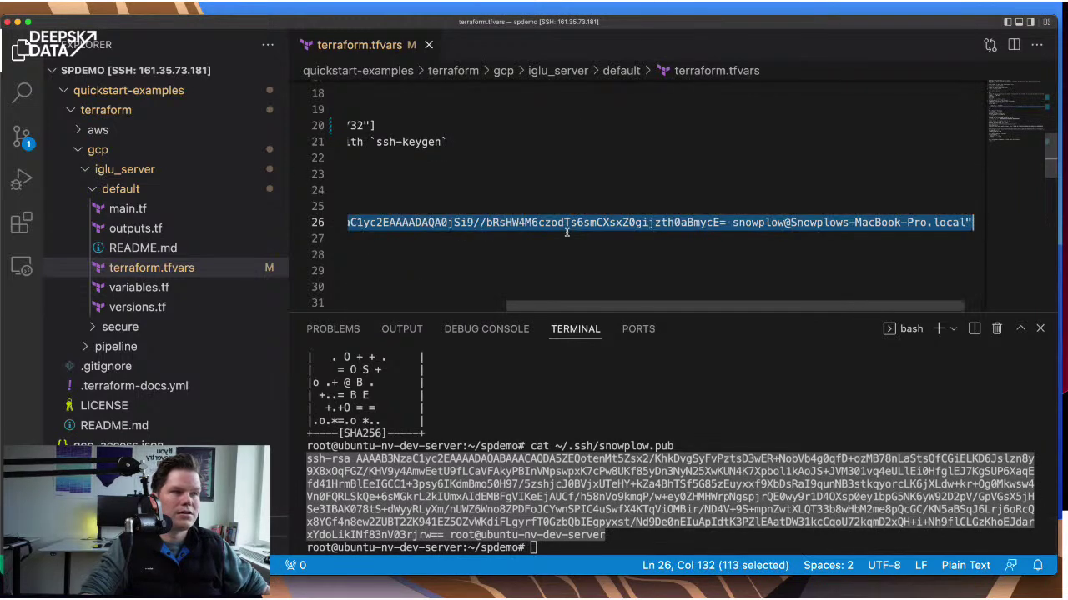
pyautogui.press('super+shift+Right')
pyautogui.press('super+v')
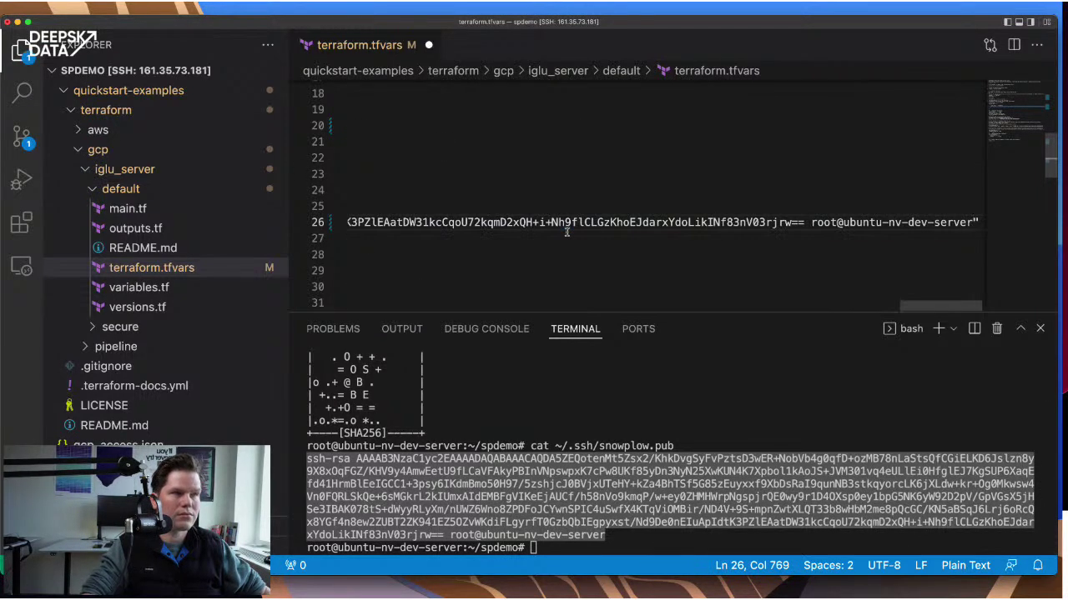
pyautogui.press('super+Left')
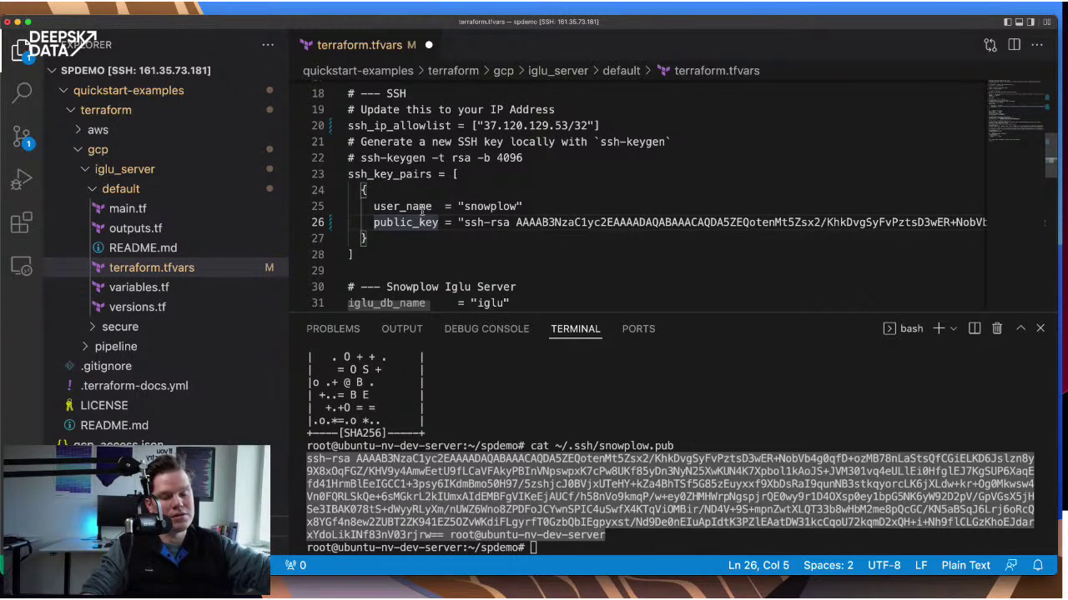
# - Review the Iglu database name and password, then place the caret in iglu_super_api_key
pyautogui.scroll(-3, 448, 216)
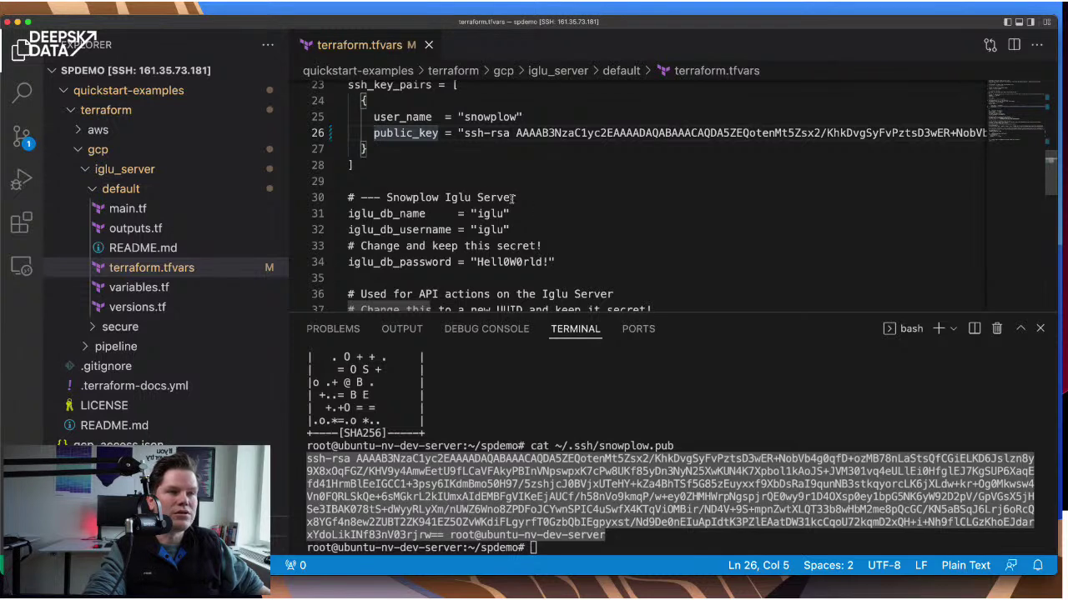
pyautogui.click(480, 230)
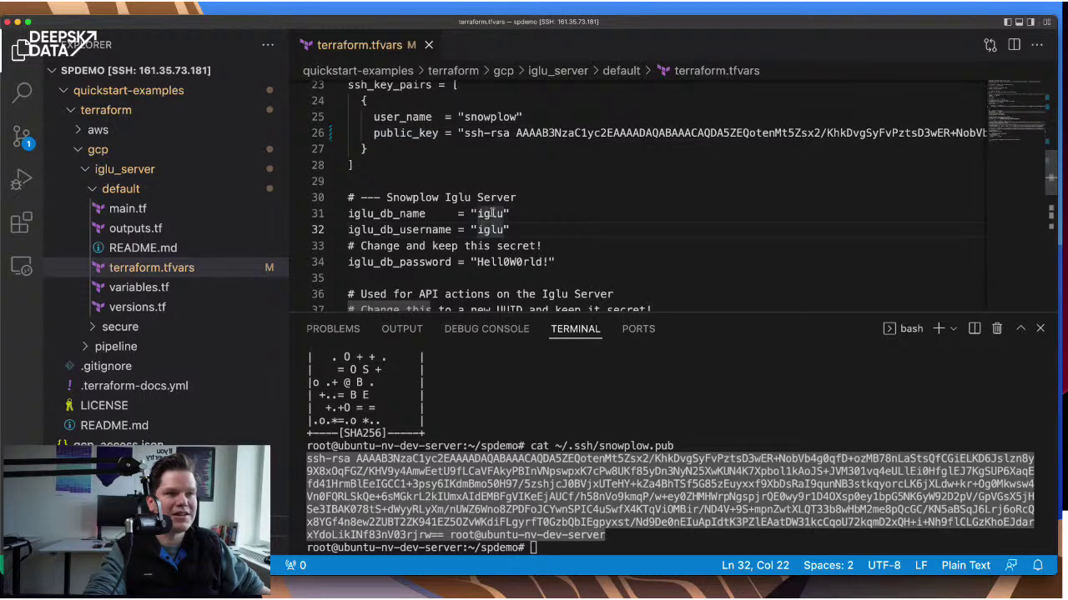
pyautogui.click(517, 262)
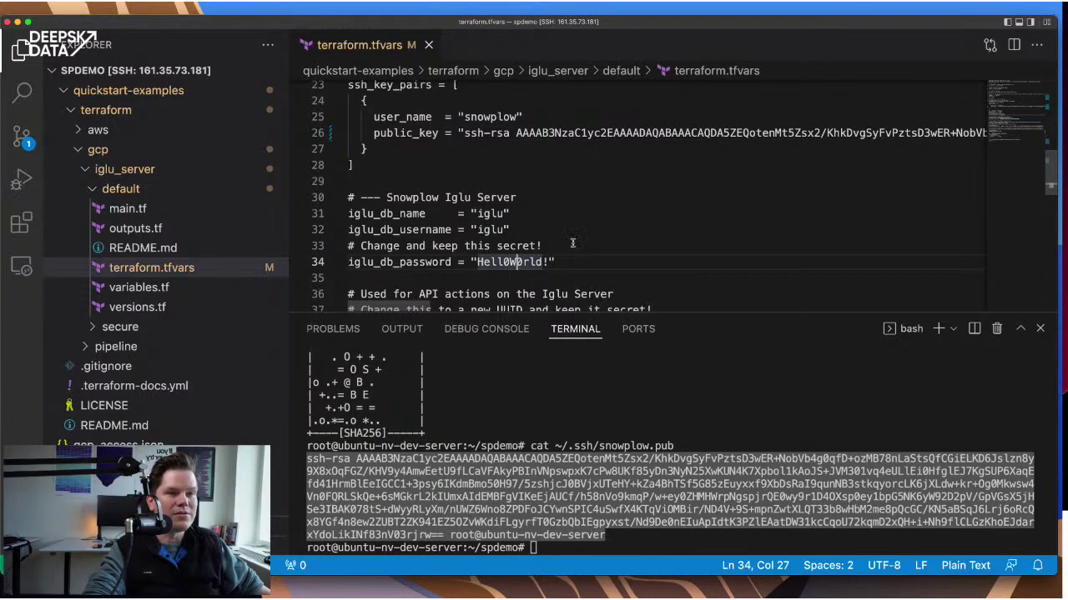
pyautogui.moveTo(477, 262); pyautogui.dragTo(544, 262)
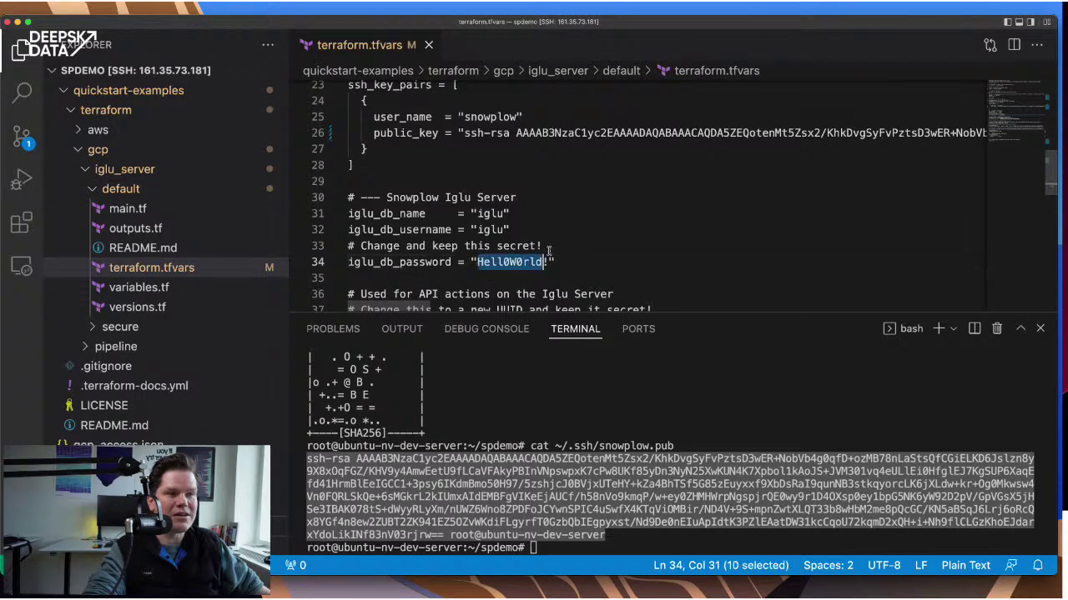
pyautogui.click(538, 262)
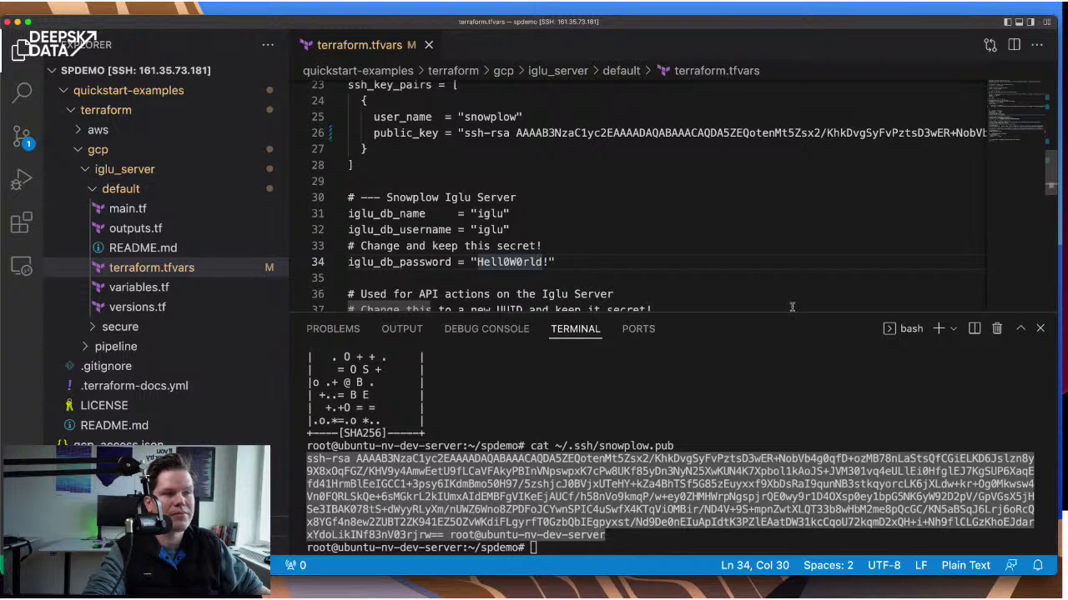
pyautogui.scroll(-3, 693, 222)
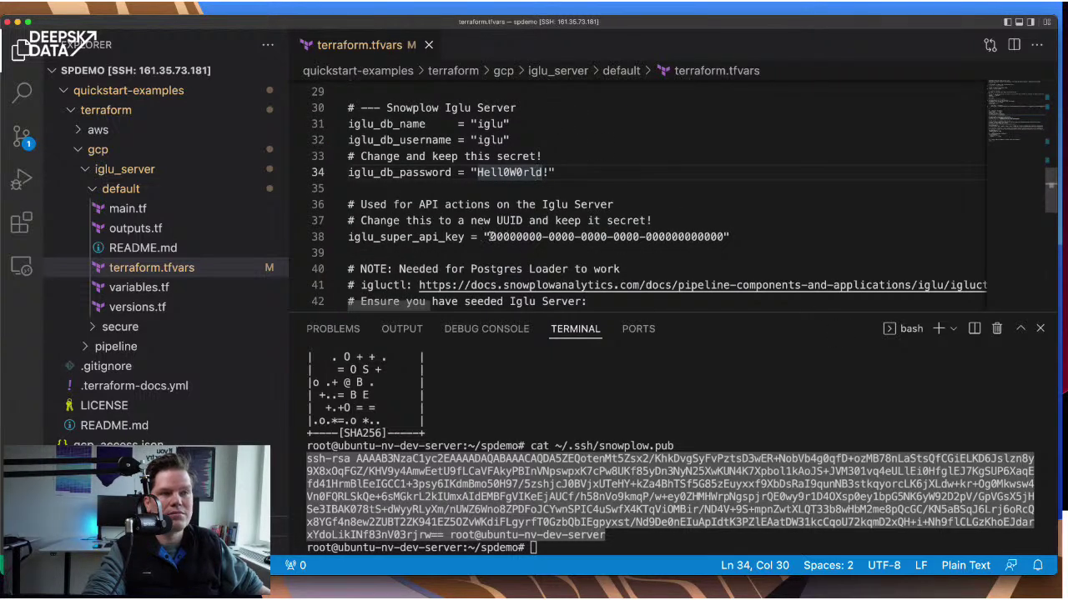
pyautogui.click(489, 237)
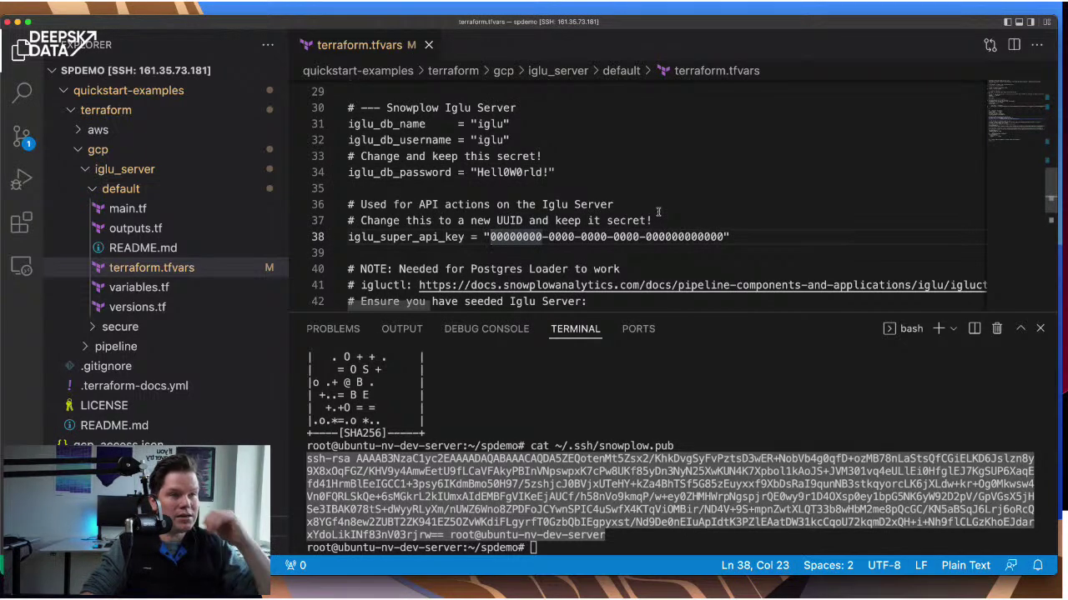
pyautogui.press('super+Tab')
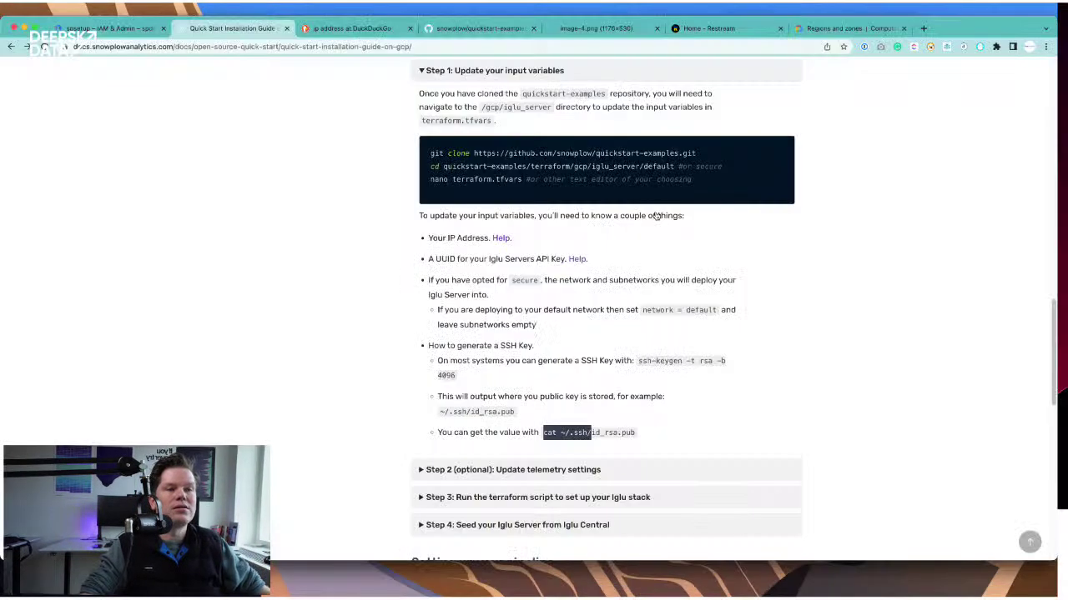
# - Generate a random UUID with DuckDuckGo's 'uuid' search and copy it
pyautogui.keyDown('super'); pyautogui.click(577, 259); pyautogui.keyUp('super')
pyautogui.click(450, 30)
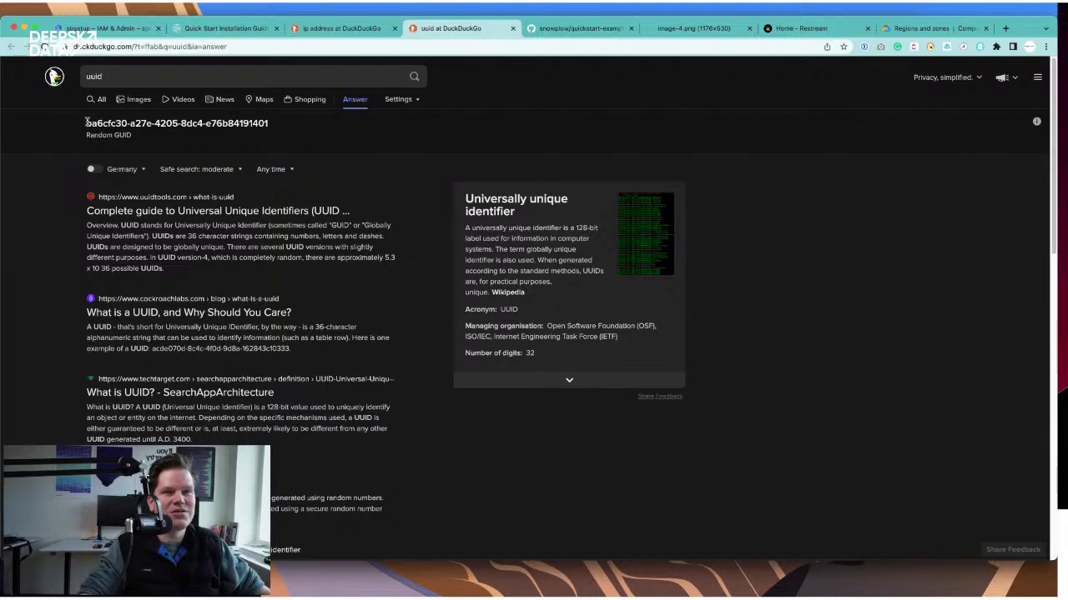
pyautogui.moveTo(86, 123); pyautogui.dragTo(276, 124)
pyautogui.press('super+c')
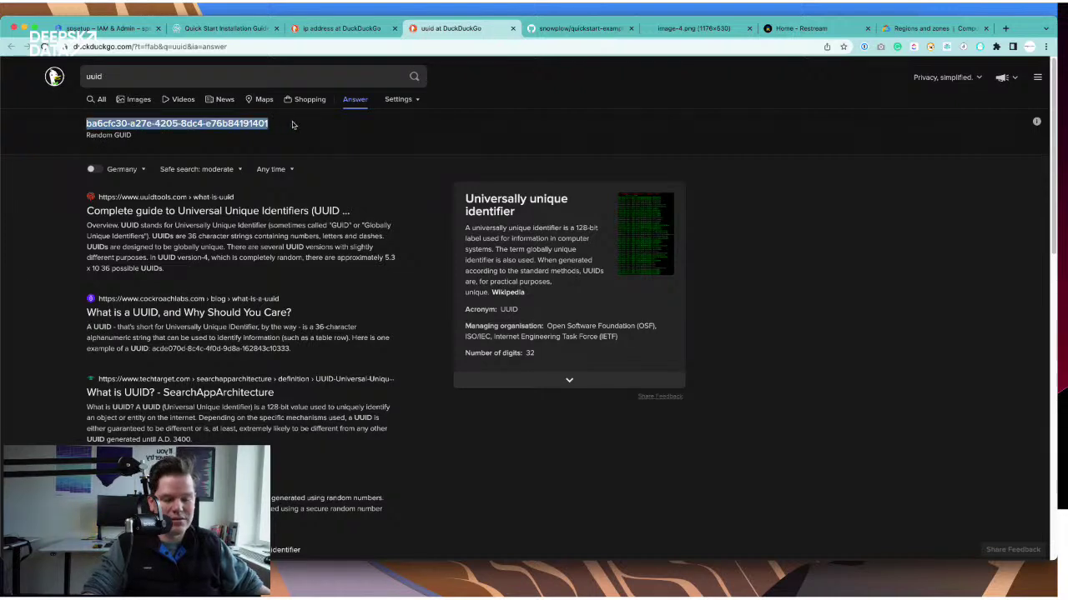
pyautogui.press('super+Tab')
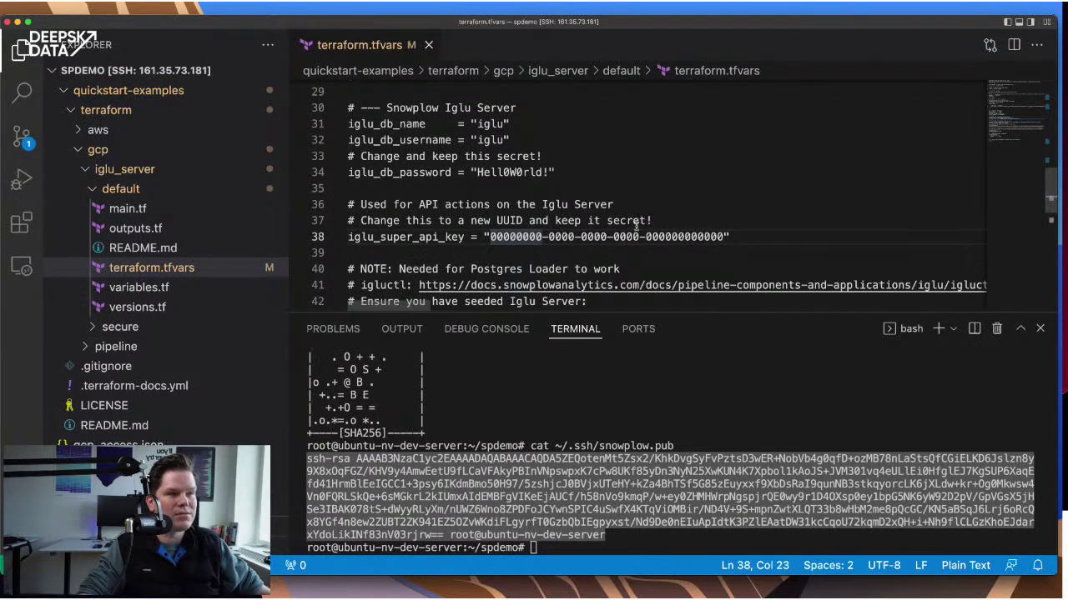
# - Paste the new UUID over the zero placeholder in iglu_super_api_key and save
pyautogui.keyDown('shift'); pyautogui.click(724, 237); pyautogui.keyUp('shift')
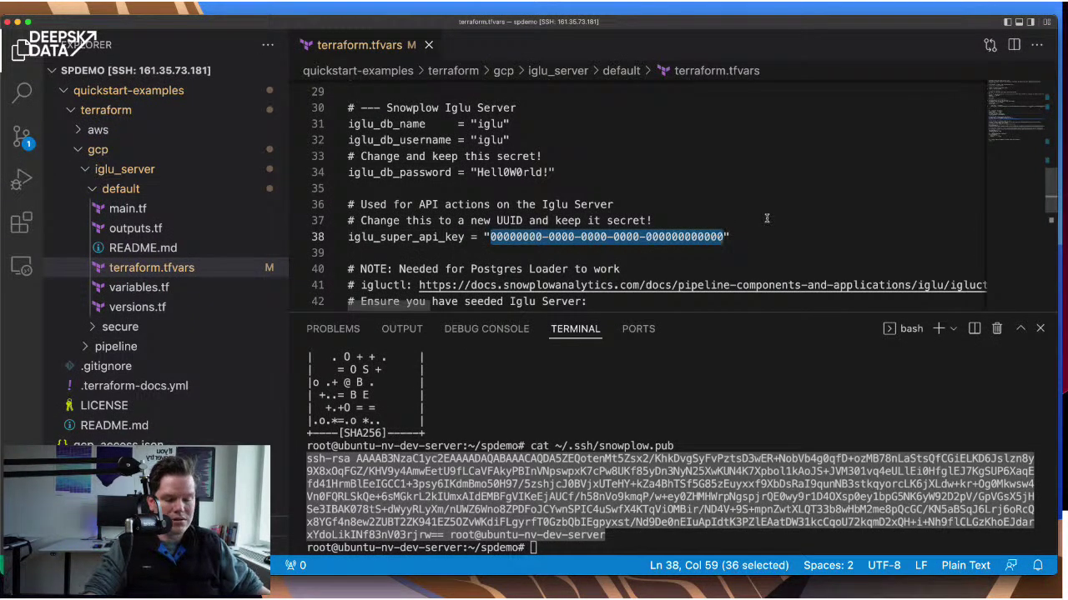
pyautogui.press('super+v')
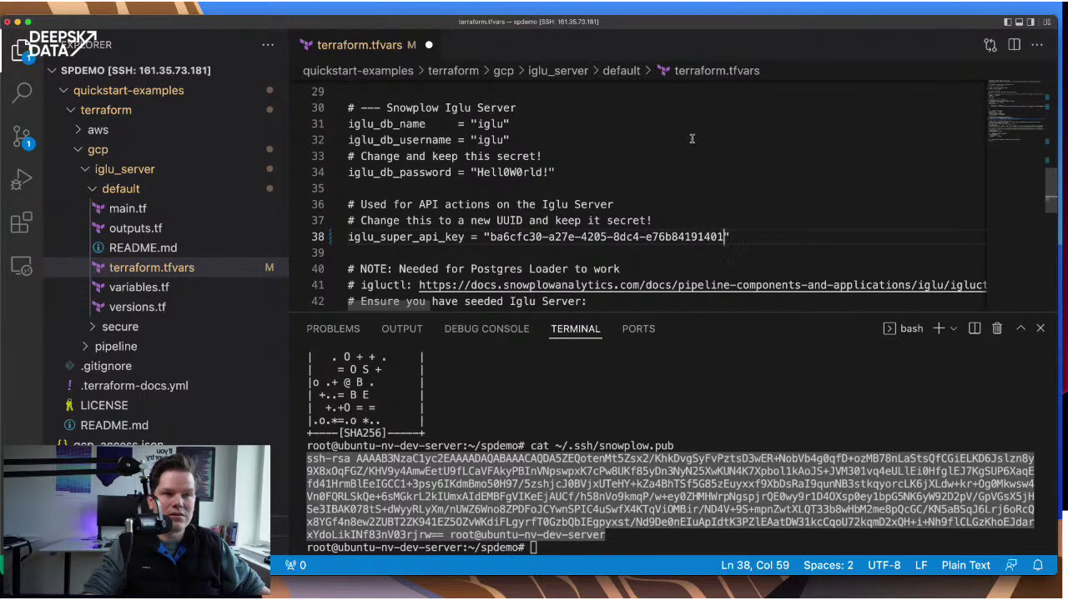
pyautogui.press('super+s')
# - Select and copy the Telemetry principles URL from the telemetry comment
pyautogui.scroll(-2, 710, 185)
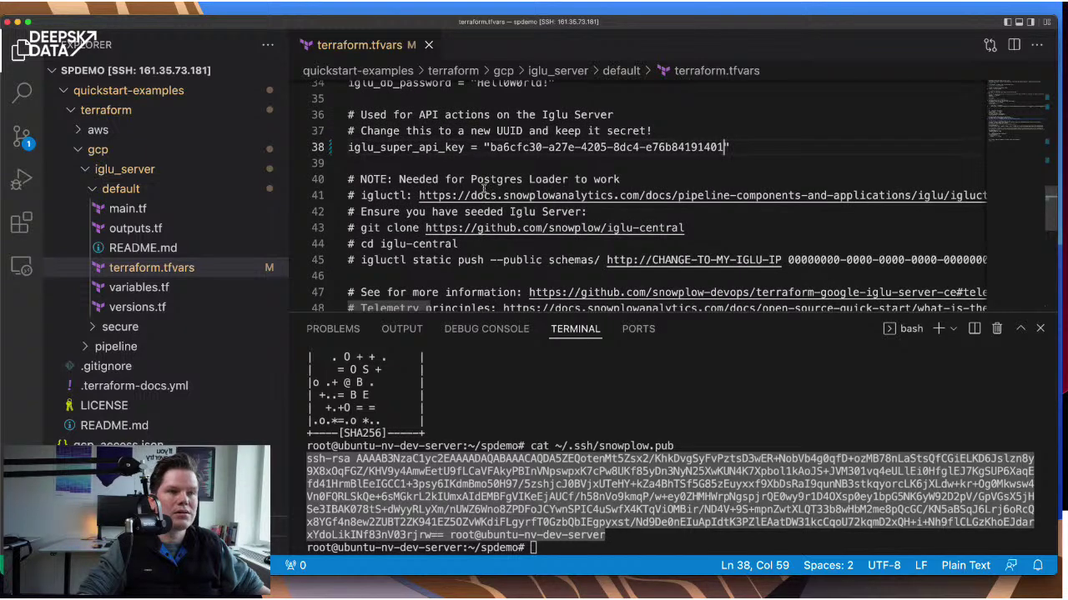
pyautogui.scroll(-2, 483, 189)
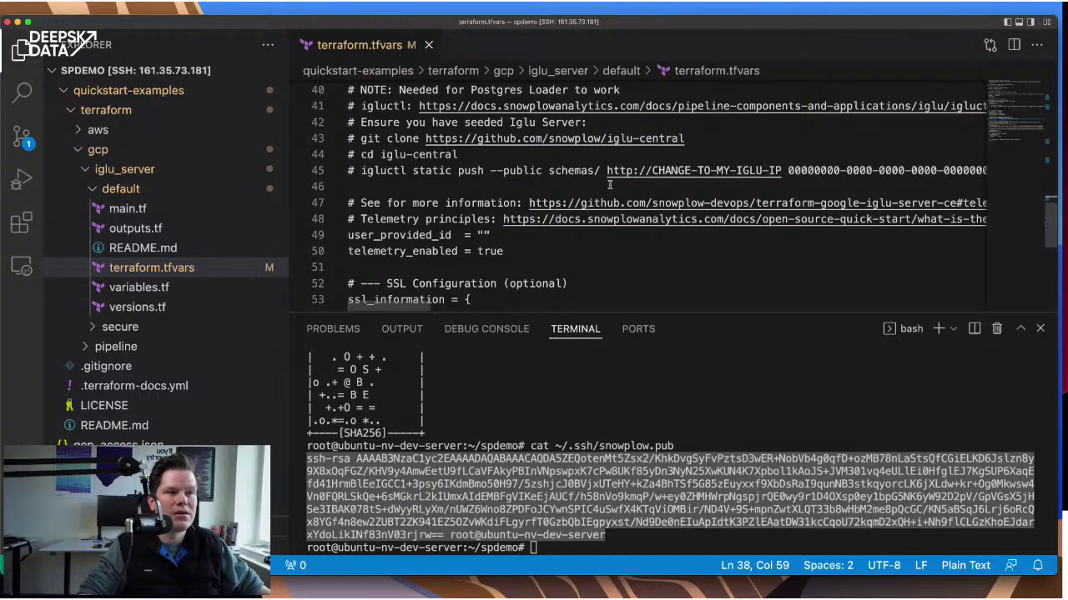
pyautogui.scroll(-2, 610, 184)
pyautogui.scroll(2, 534, 185)
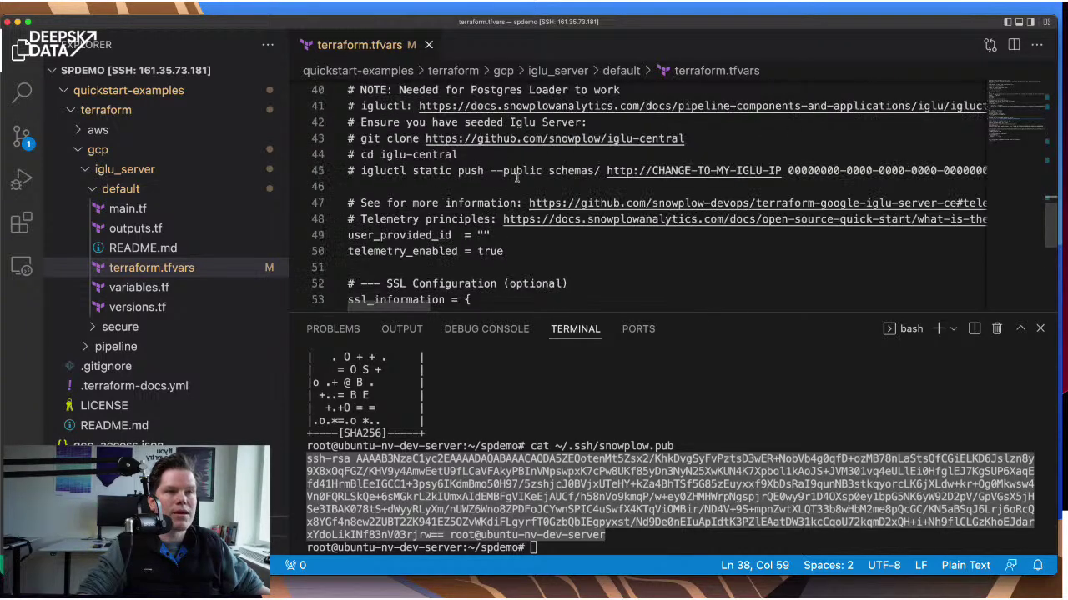
pyautogui.doubleClick(389, 219)
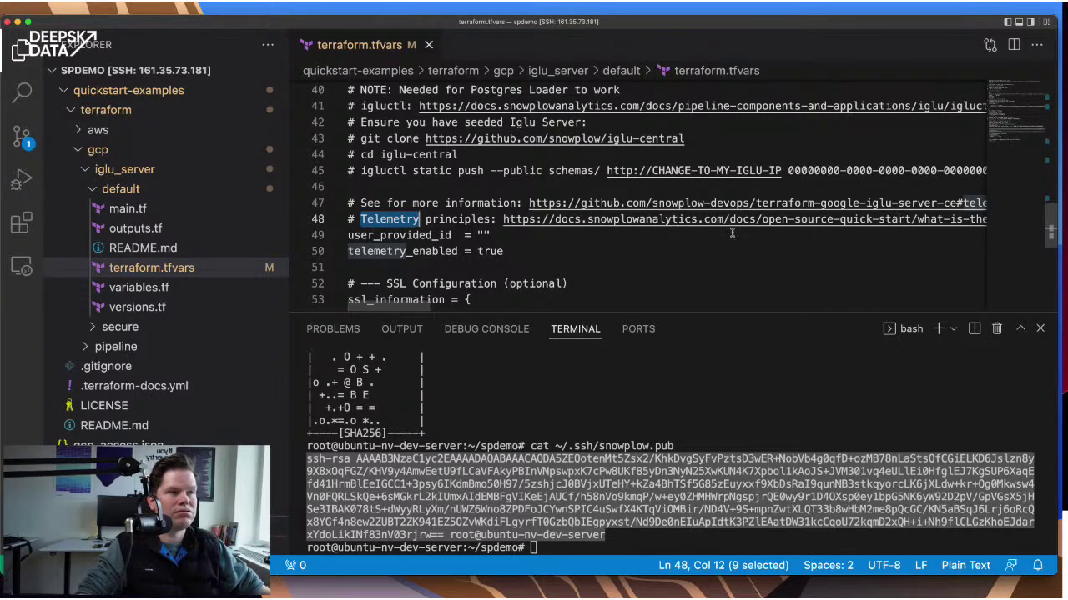
pyautogui.click(497, 219)
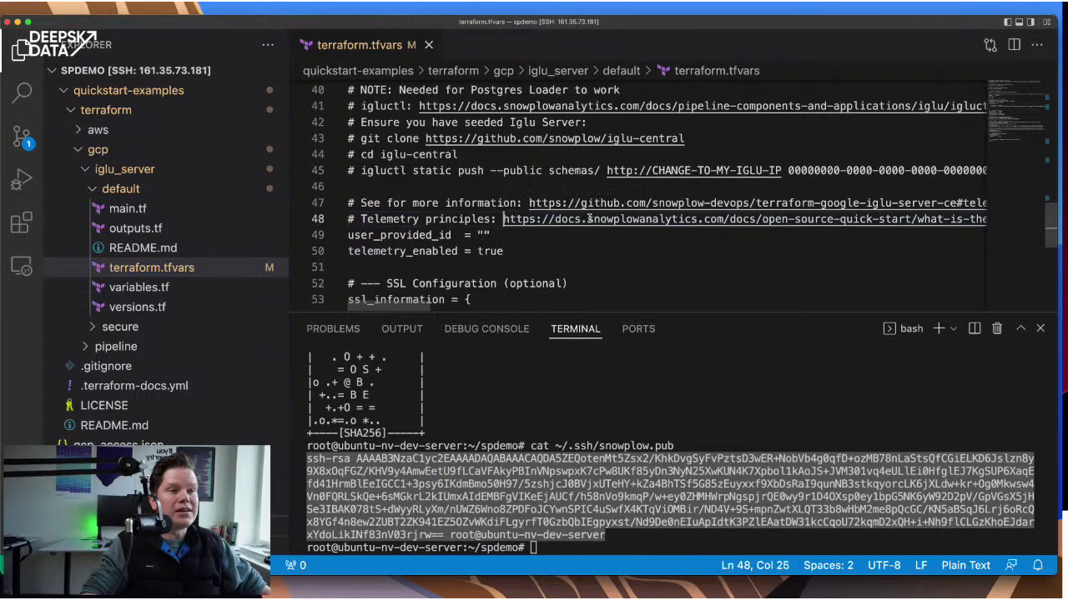
pyautogui.hotkey('shift', 'End')
pyautogui.press('super+c')
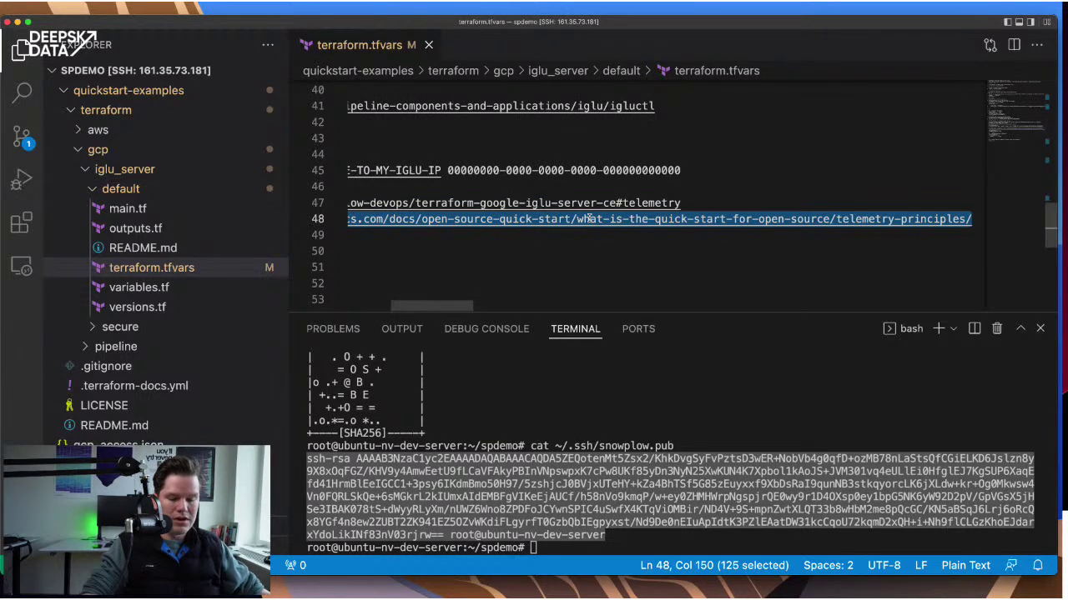
pyautogui.press('super+Tab')
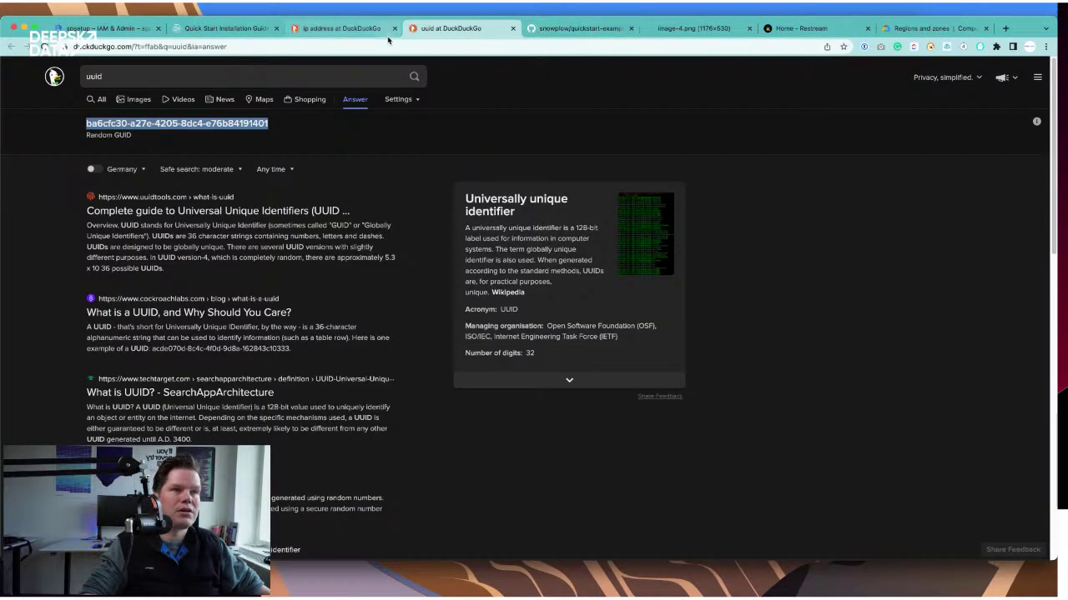
# - Open the copied Telemetry Principles URL in the browser and read through the page
pyautogui.click(388, 46)
pyautogui.press('super+v')
pyautogui.press('Return')
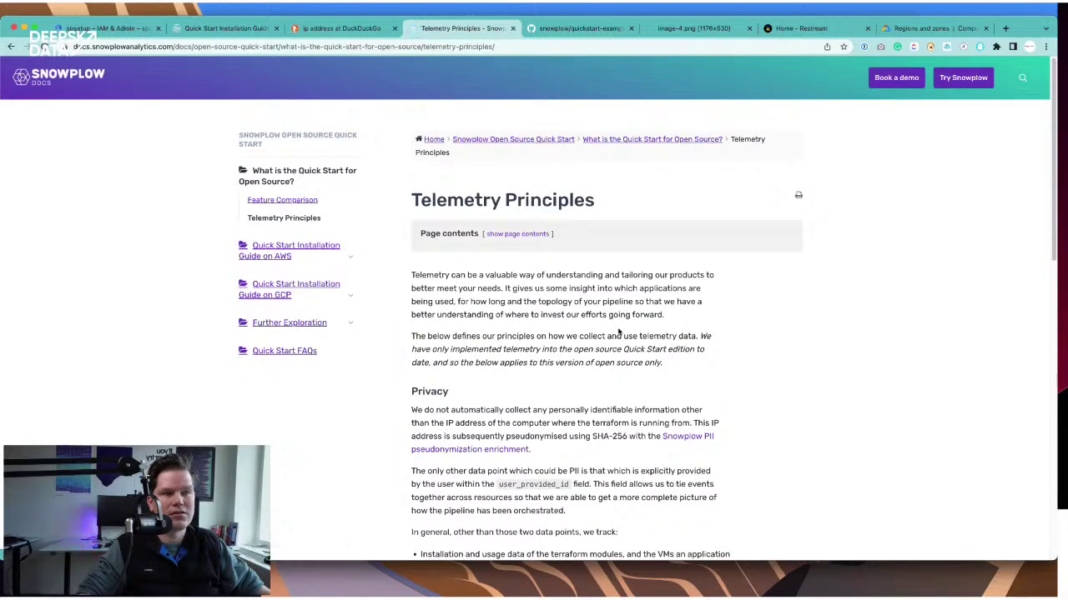
pyautogui.scroll(-1, 624, 331)
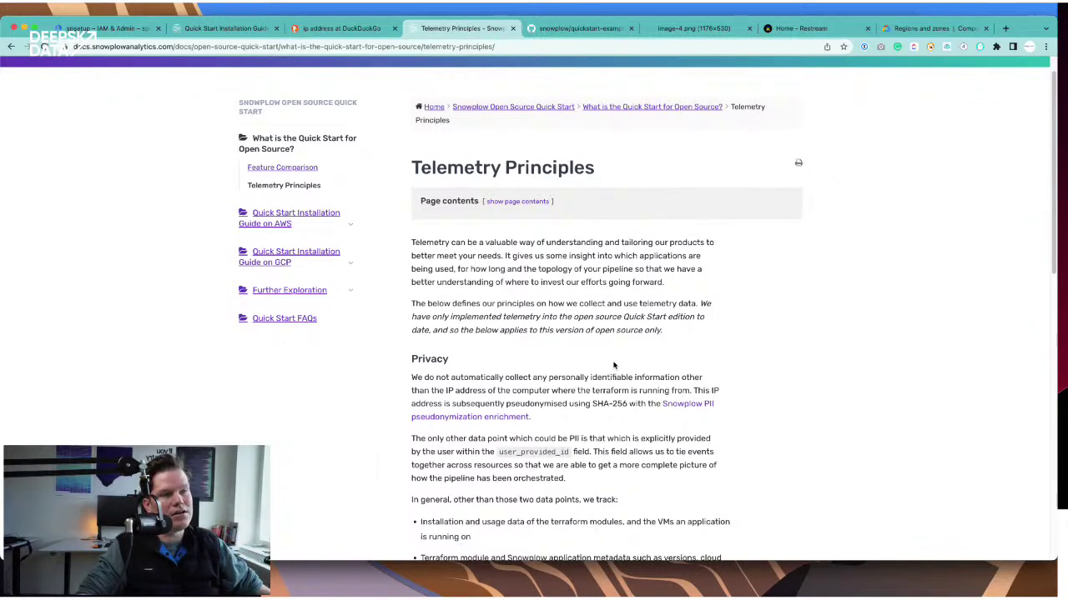
pyautogui.scroll(-1, 614, 366)
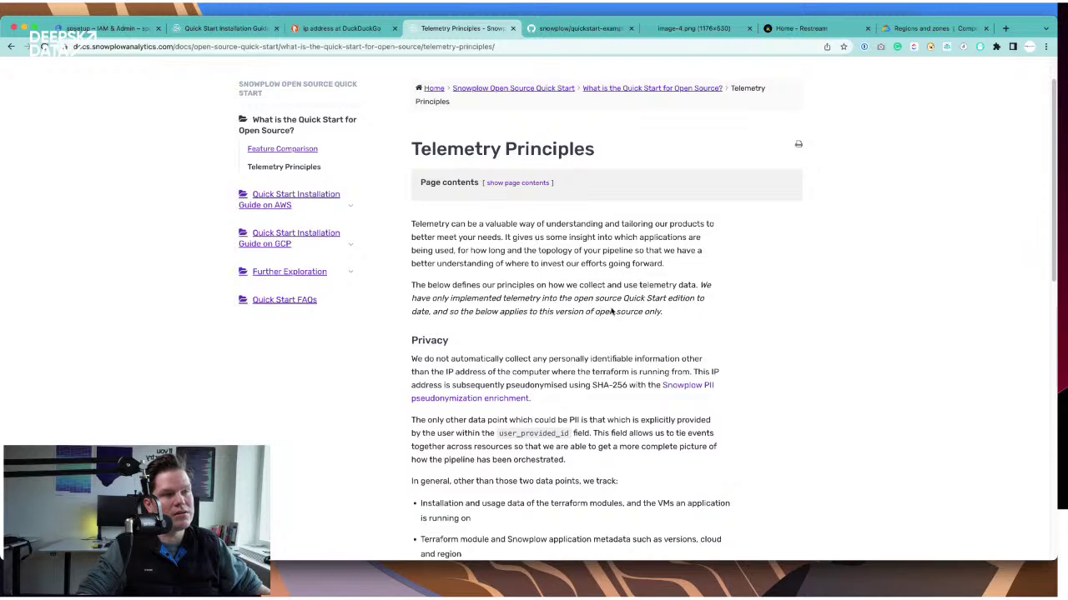
pyautogui.press('super+Tab')
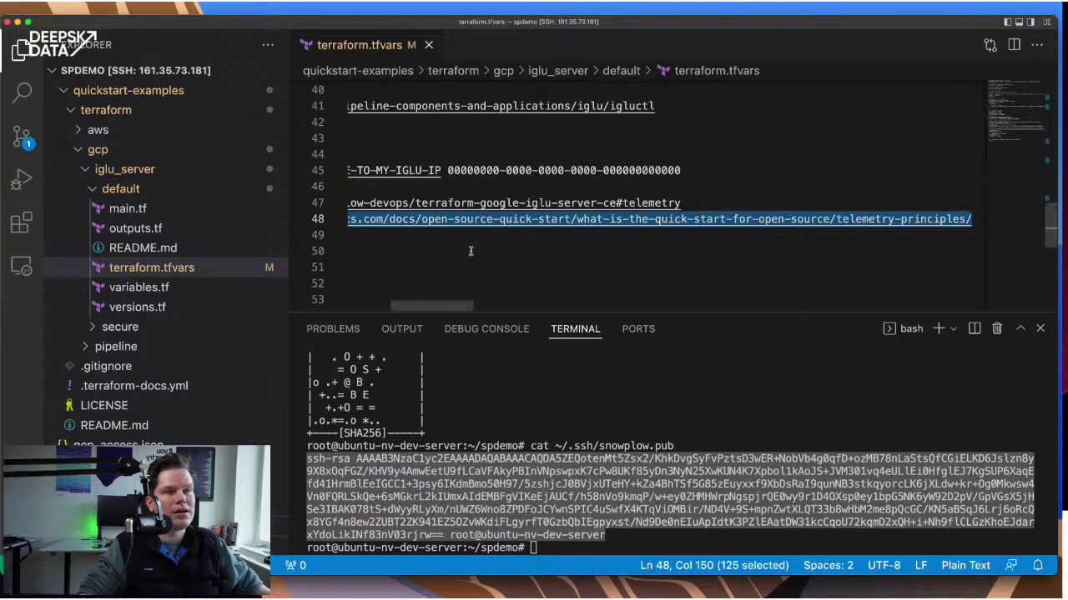
# - Try telemetry_enabled as false, then set it back to true
pyautogui.click(348, 251)
pyautogui.hotkey('ctrl', 'Right')
pyautogui.hotkey('ctrl', 'Right')
pyautogui.hotkey('ctrl', 'Right')
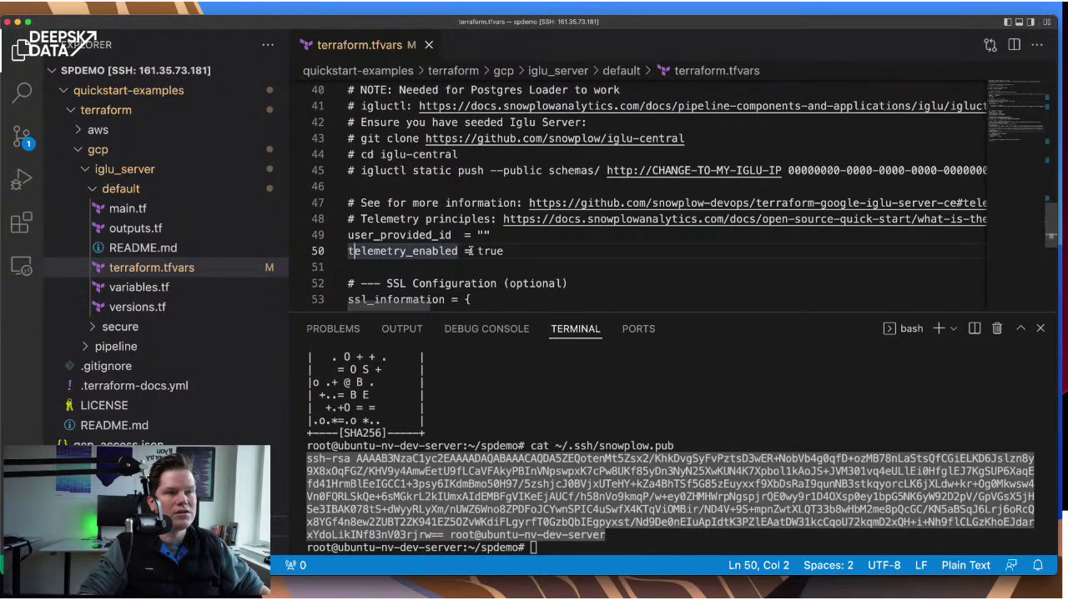
pyautogui.hotkey('shift', 'Left')
pyautogui.hotkey('shift', 'Left')
pyautogui.hotkey('shift', 'Left')
pyautogui.hotkey('shift', 'Left')
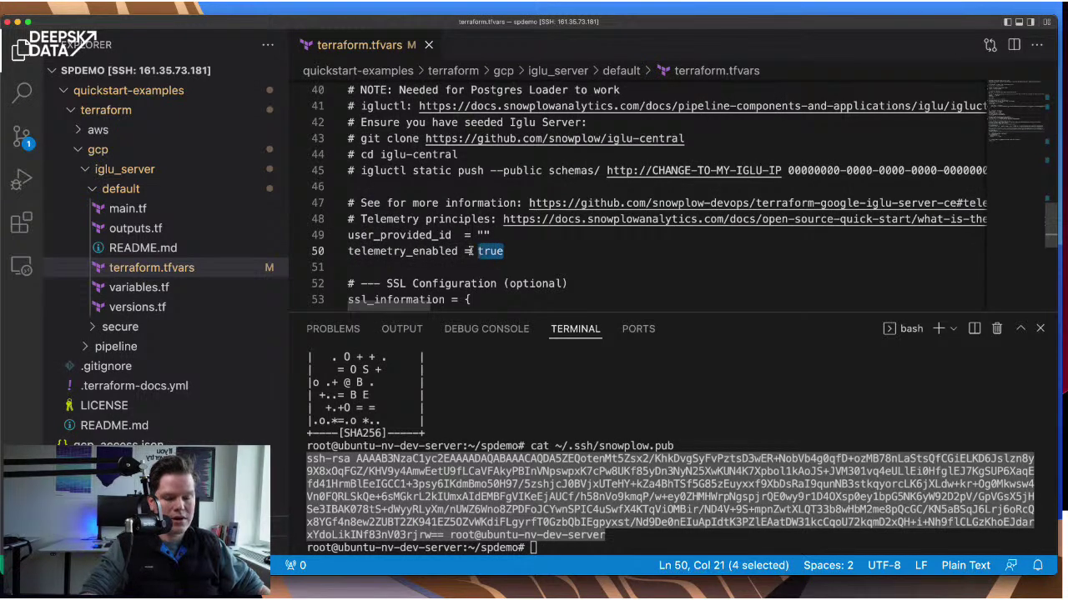
pyautogui.write('false')
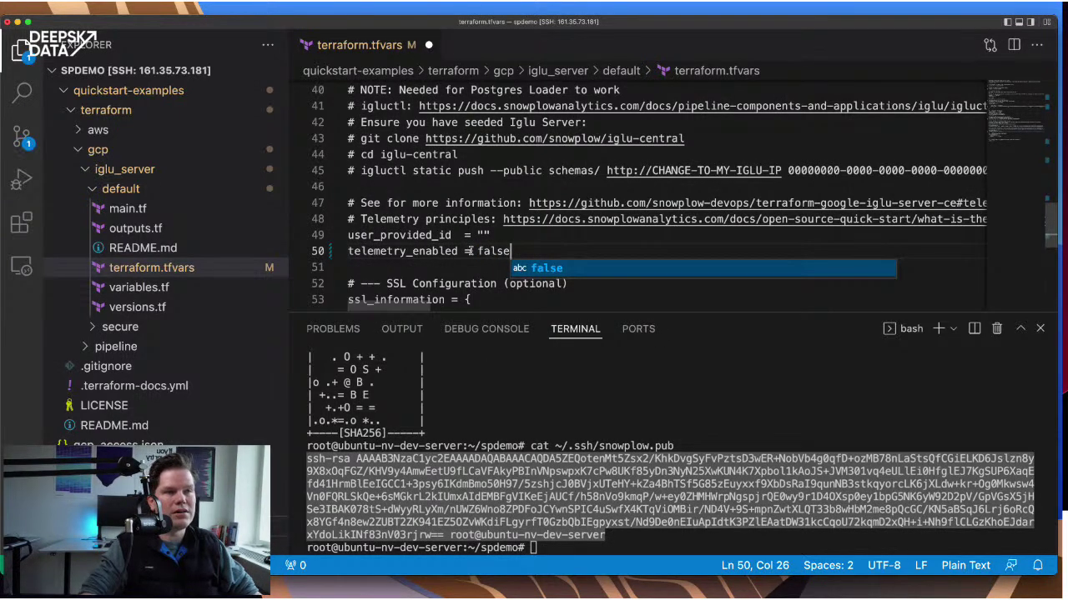
pyautogui.hotkey('alt', 'shift', 'Left')
pyautogui.write('true')
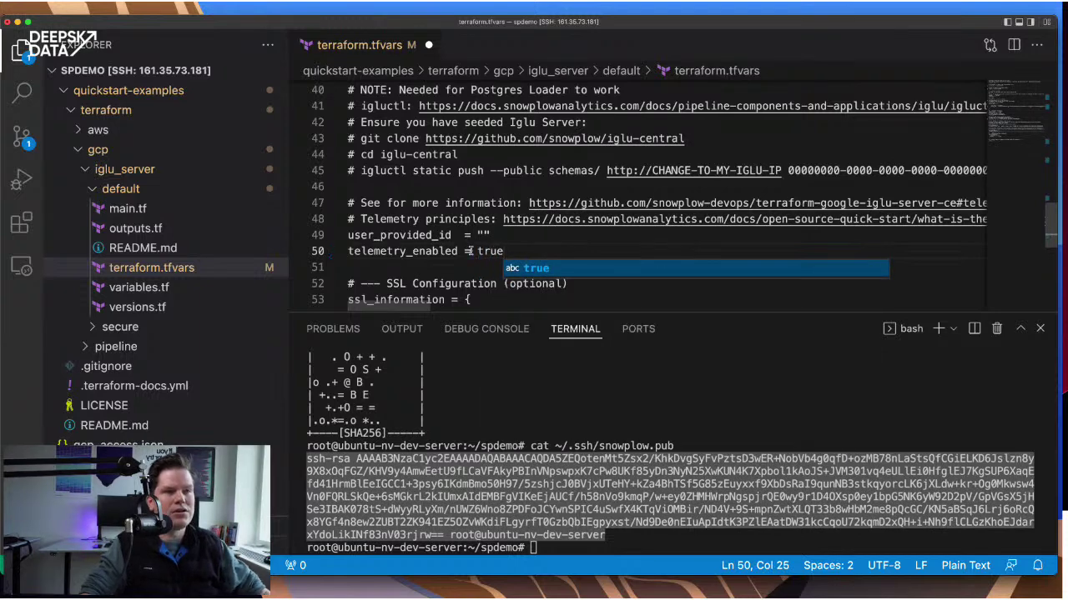
pyautogui.press('Escape')
# - Enter the user's e-mail address as the user_provided_id value
pyautogui.press('Up')
pyautogui.press('Left')
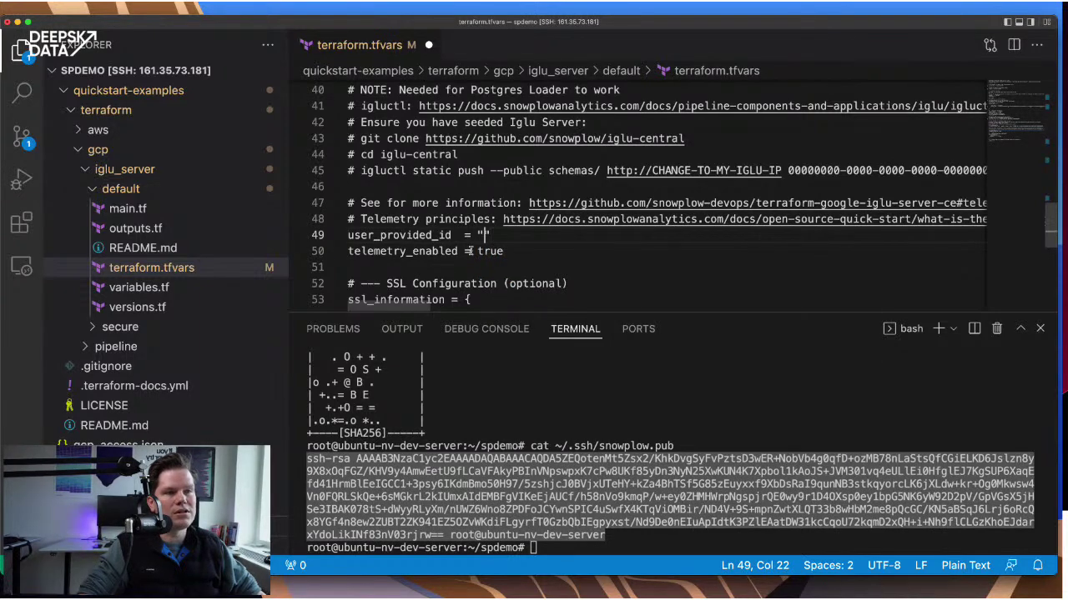
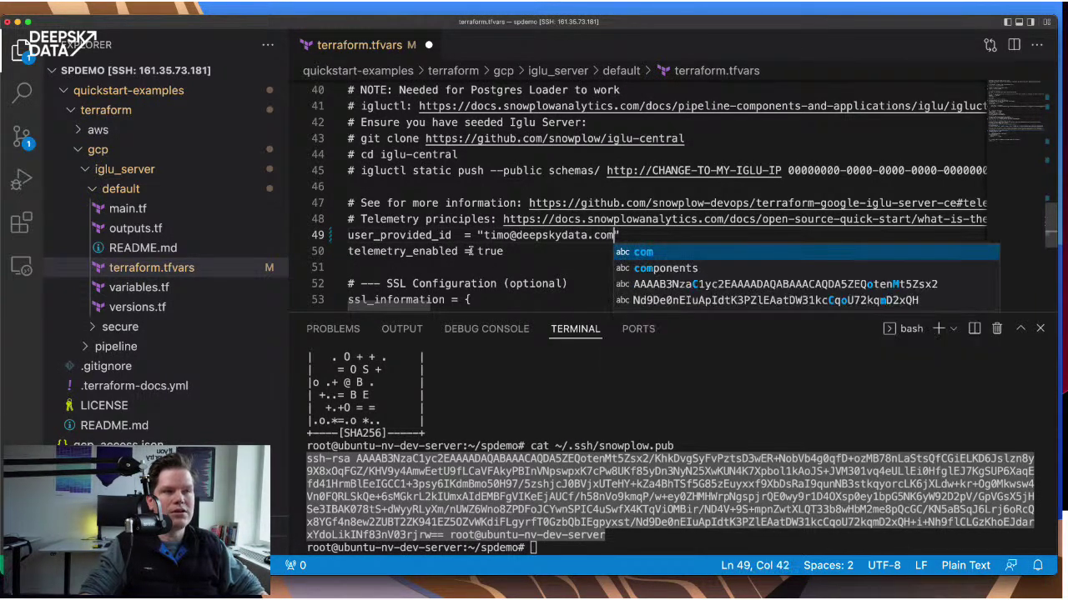
pyautogui.click(597, 269)
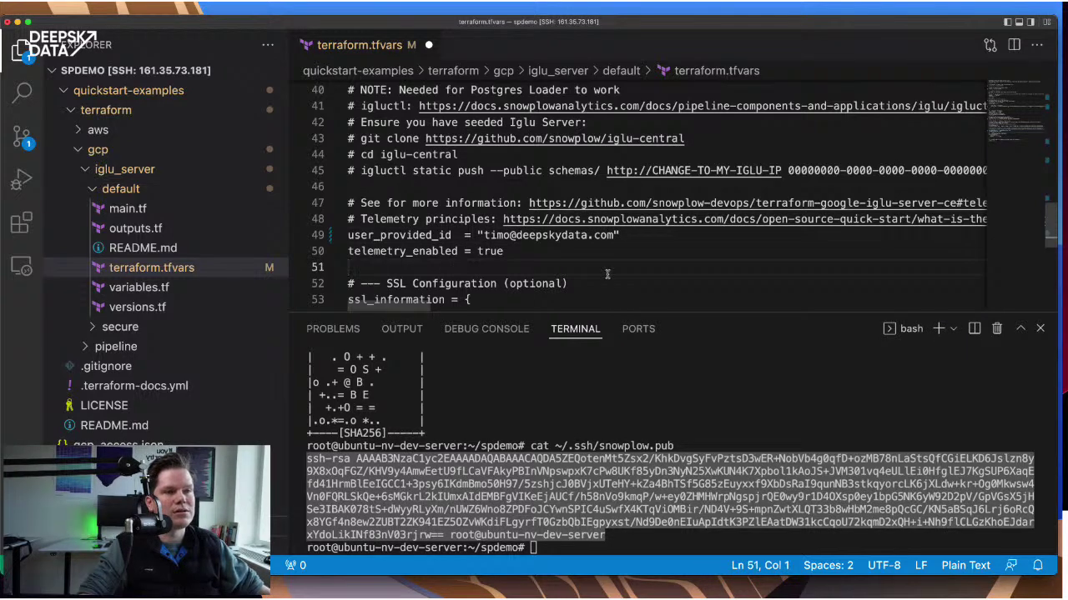
# - Review the telemetry settings and save terraform.tfvars
pyautogui.scroll(-3, 606, 275)
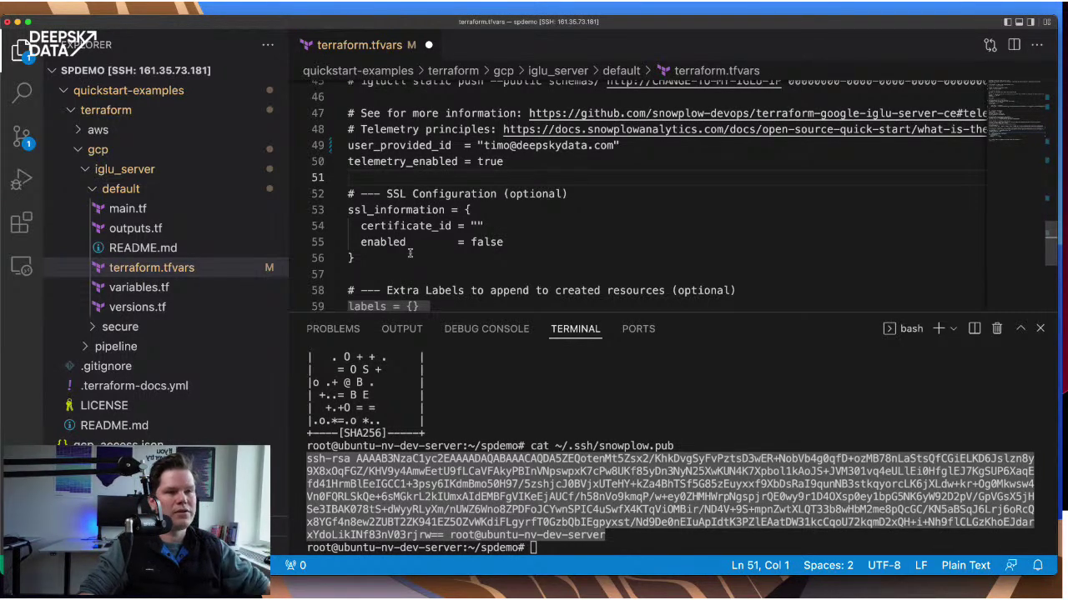
pyautogui.scroll(-4, 551, 223)
pyautogui.scroll(2, 551, 223)
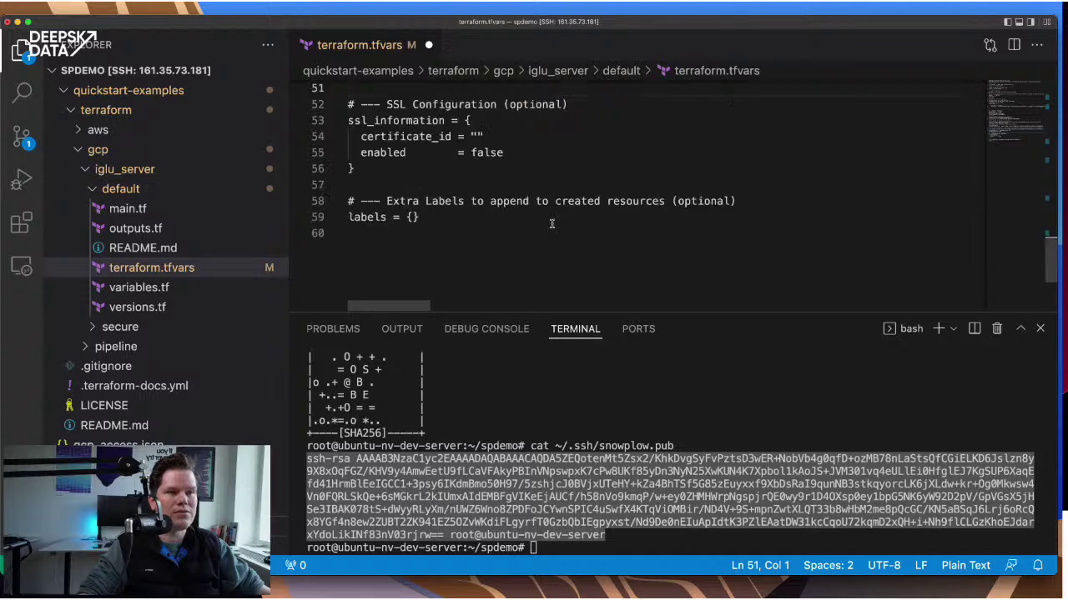
pyautogui.scroll(2, 551, 224)
pyautogui.scroll(-2, 481, 266)
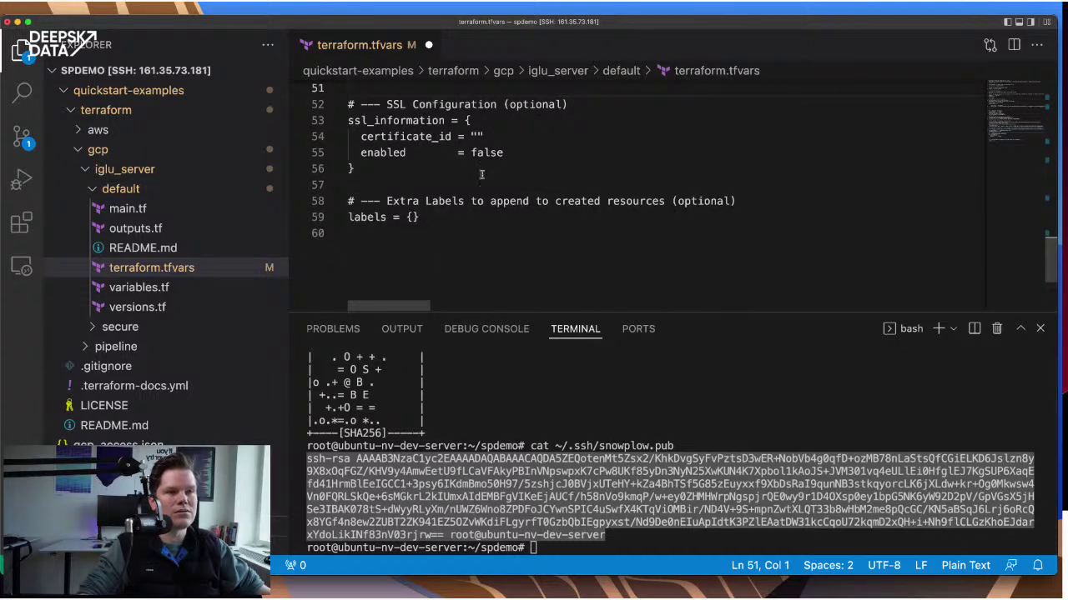
pyautogui.scroll(5, 544, 178)
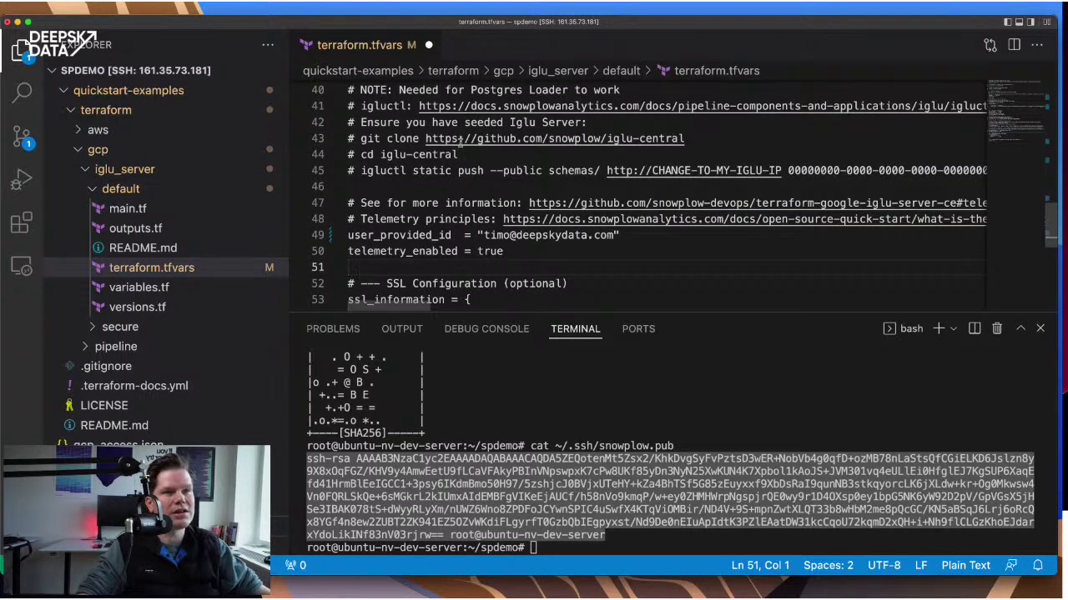
pyautogui.press('super+s')
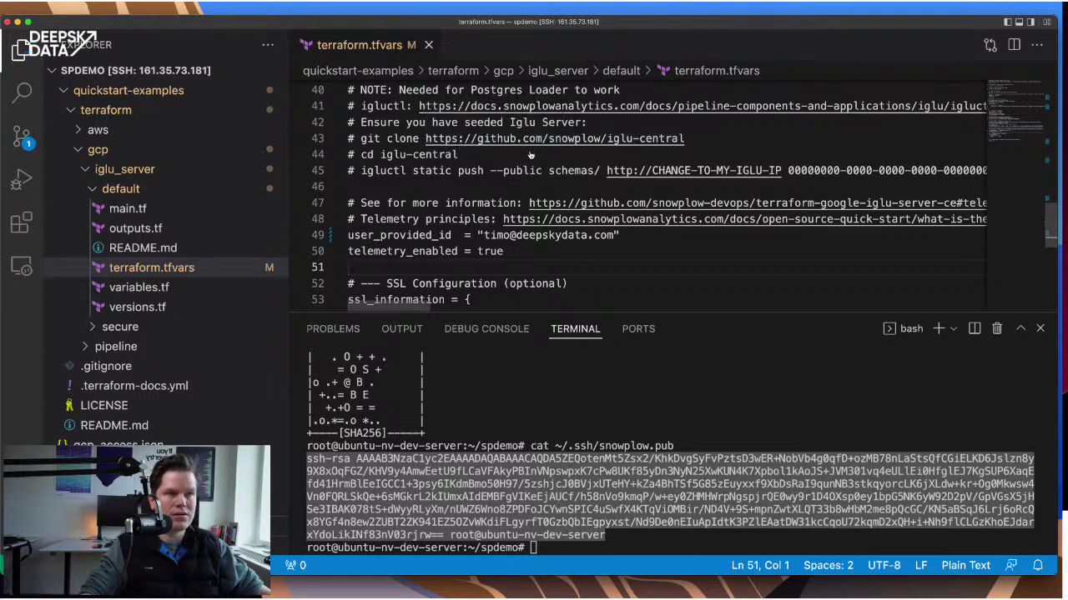
pyautogui.scroll(10, 530, 155)
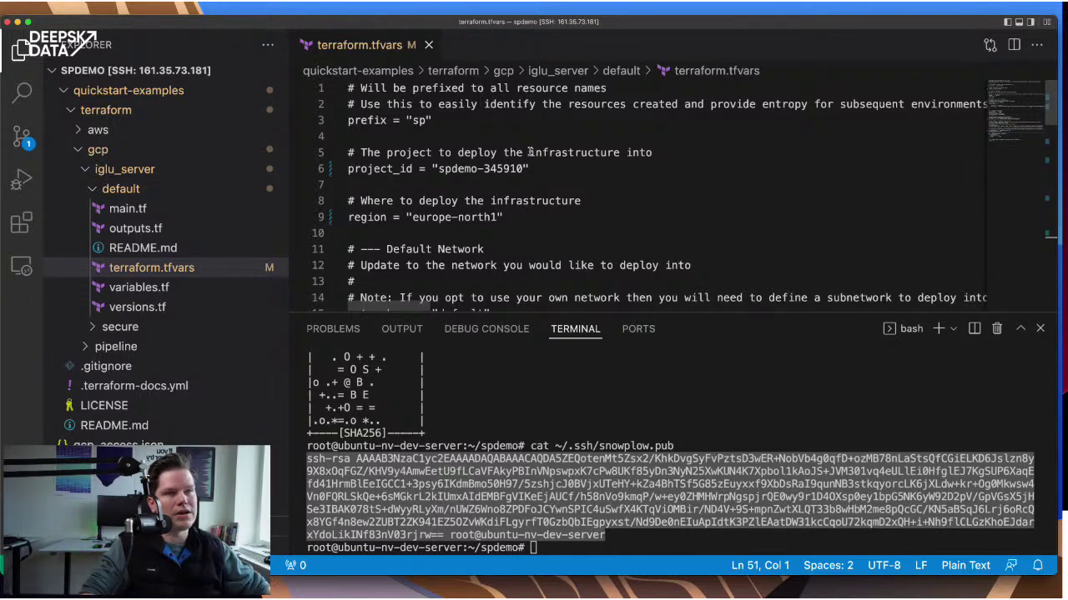
pyautogui.press('super+Tab')
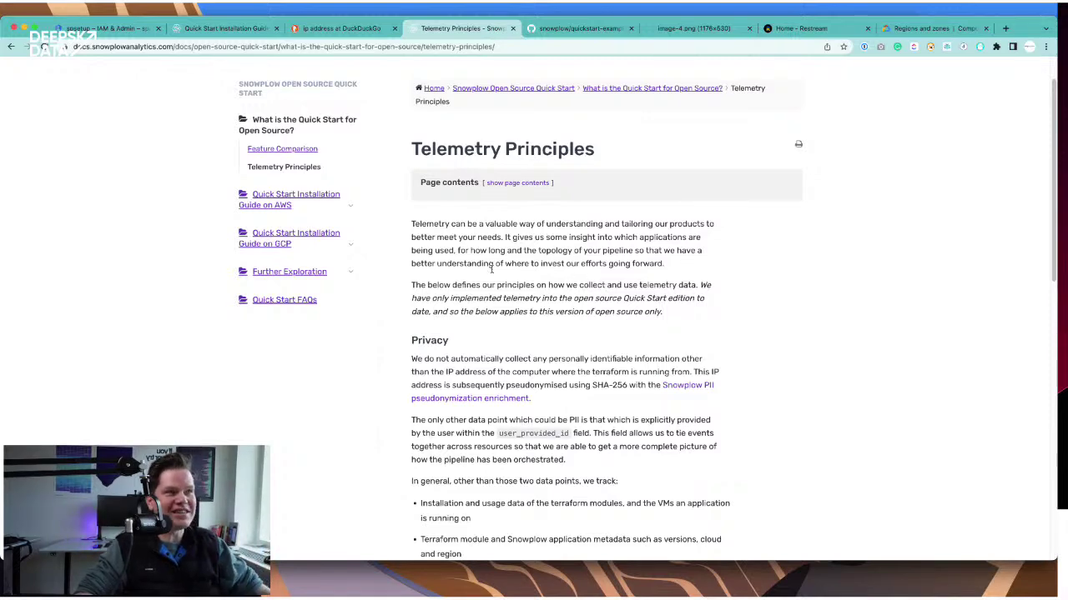
# - Copy the export GOOGLE_APPLICATION_CREDENTIALS command from the Quick Start guide's Prerequisites and focus the VS Code terminal
pyautogui.scroll(1, 550, 280)
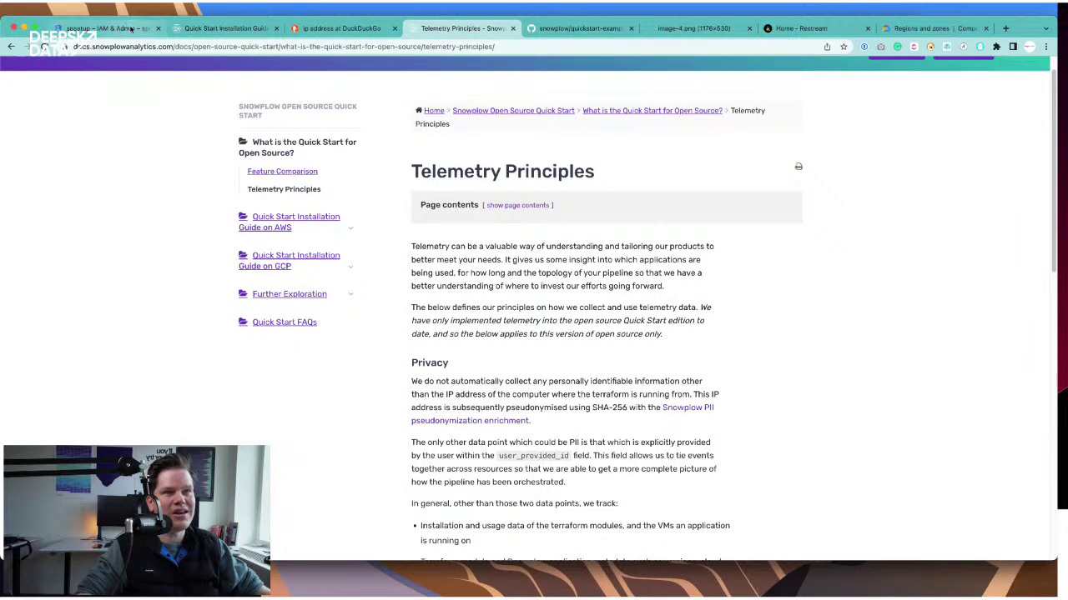
pyautogui.click(100, 28)
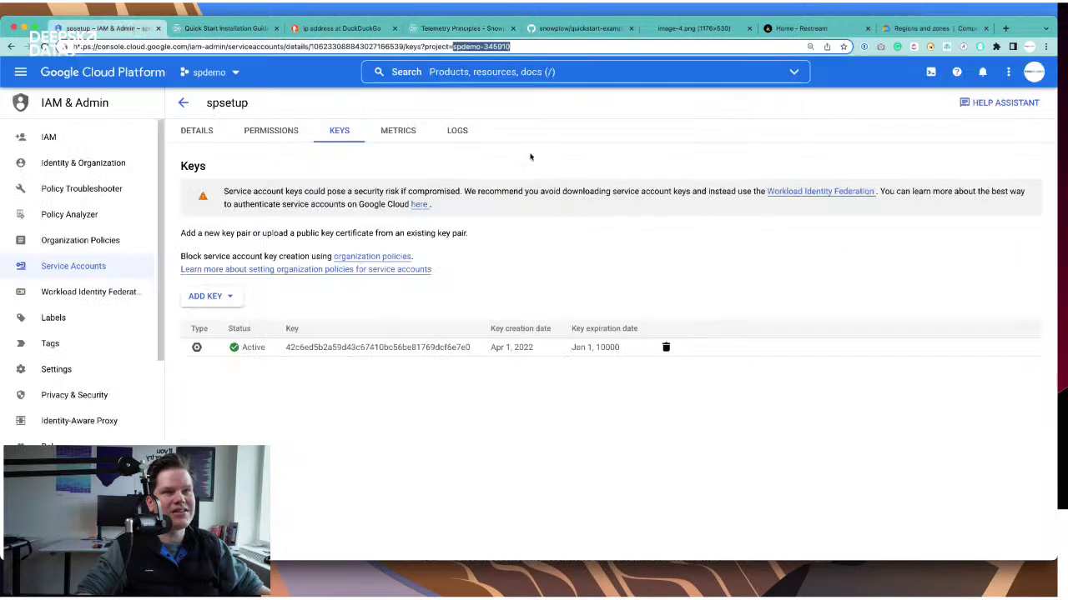
pyautogui.click(224, 29)
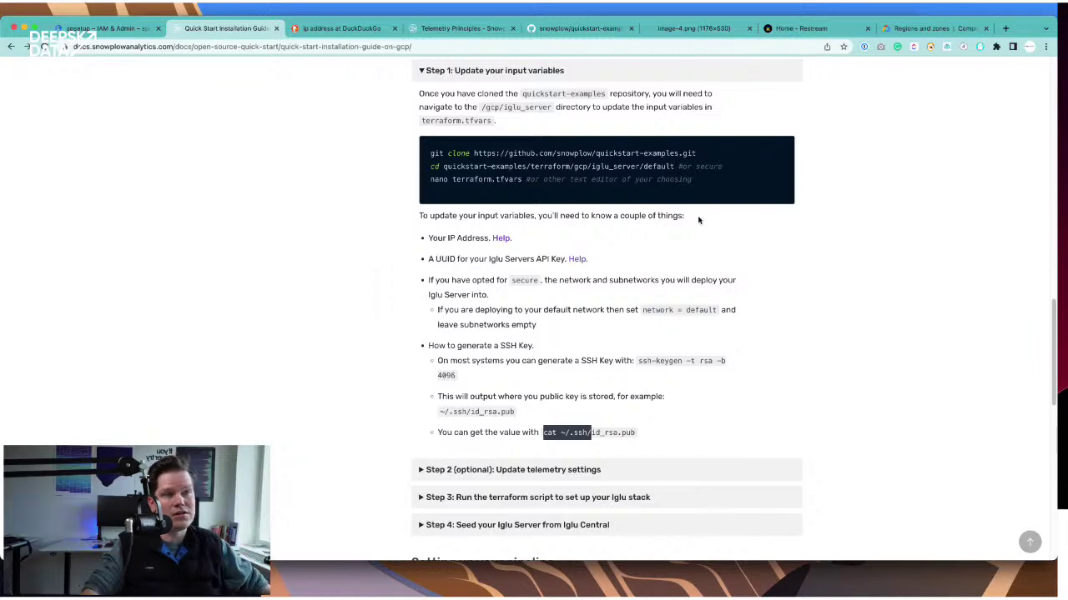
pyautogui.scroll(6, 699, 220)
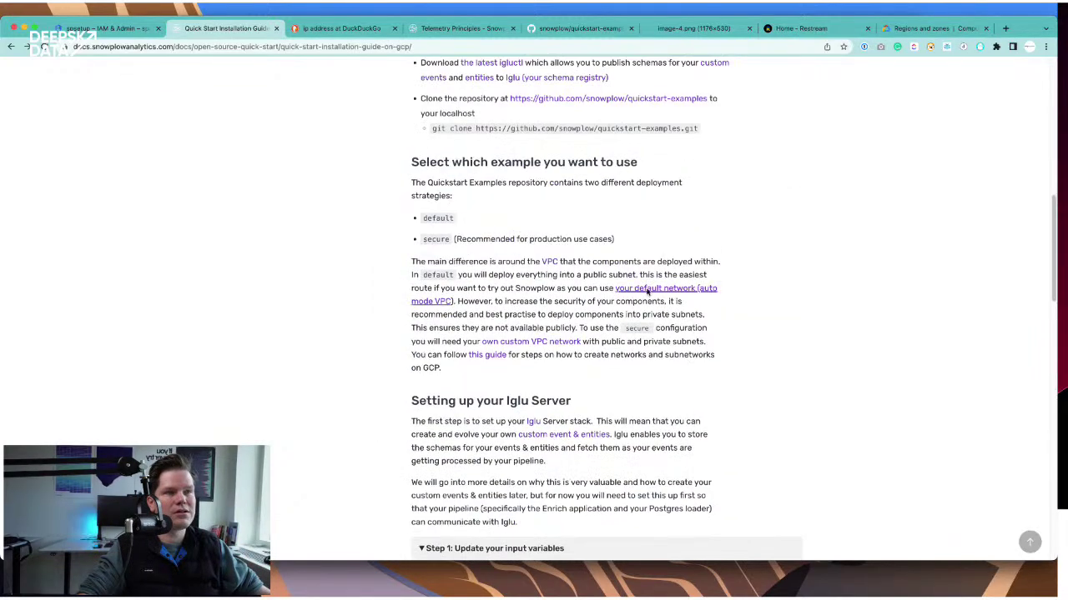
pyautogui.scroll(3, 647, 291)
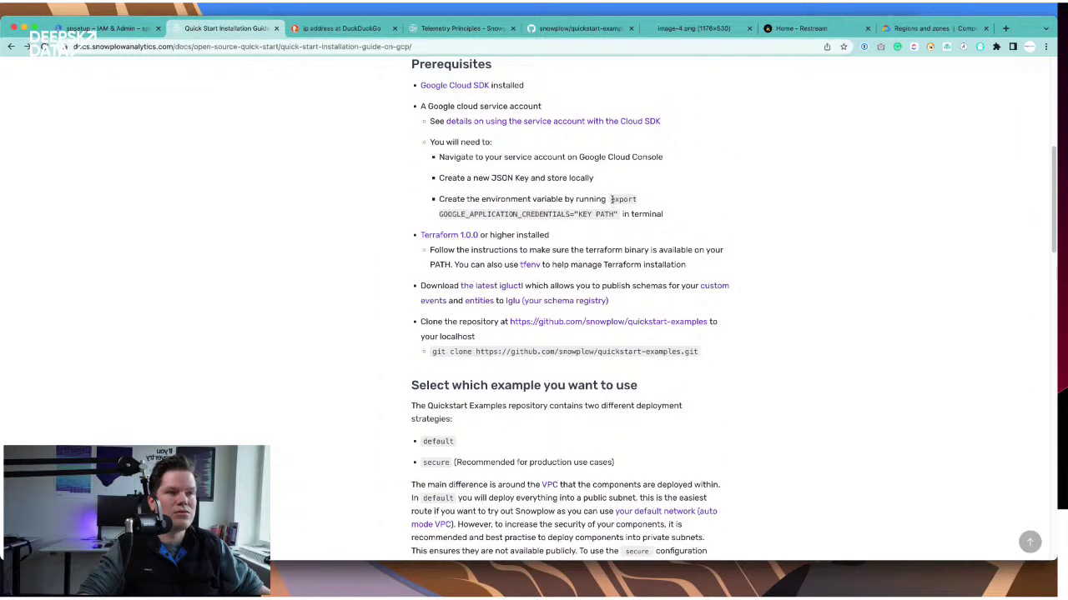
pyautogui.moveTo(614, 200); pyautogui.dragTo(619, 214)
pyautogui.press('super+c')
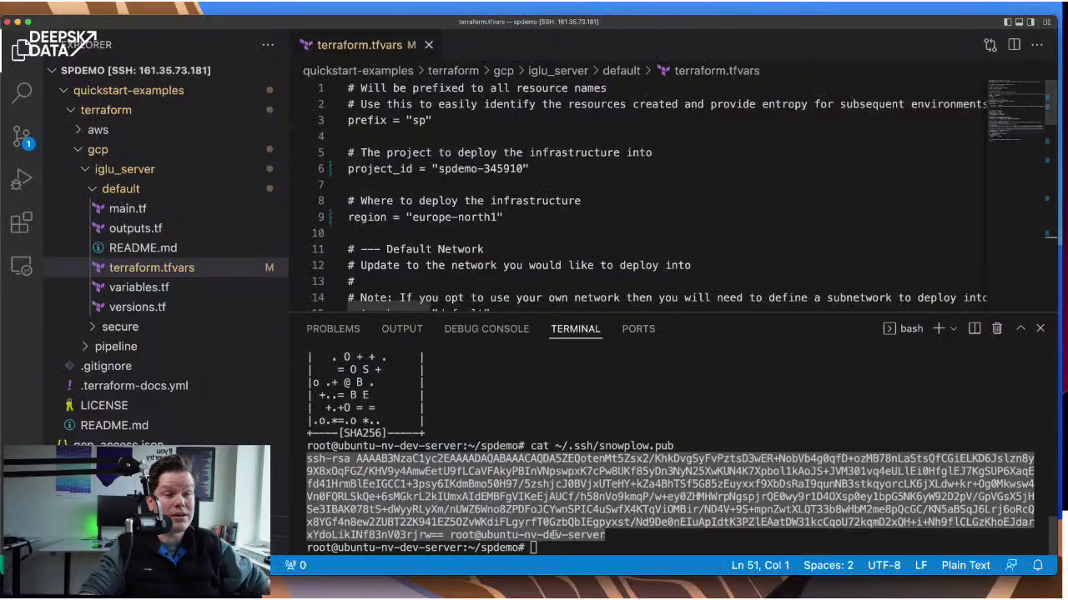
pyautogui.click(591, 544)
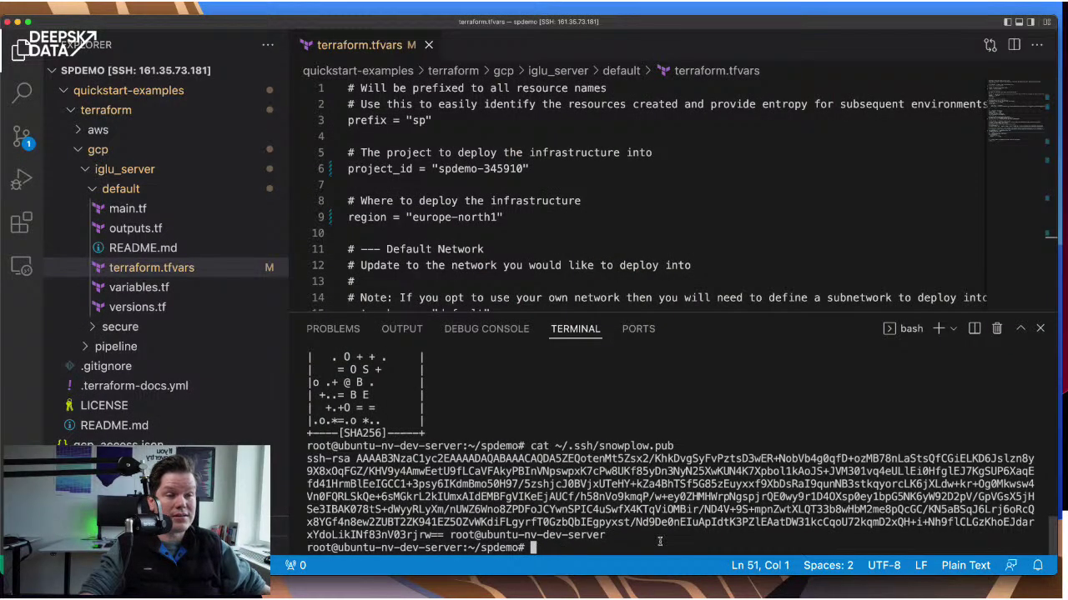
# - Export GOOGLE_APPLICATION_CREDENTIALS as /root/spdemo/gcp_access.json in the terminal, then return to the Snowplow guide
pyautogui.press('super+v')
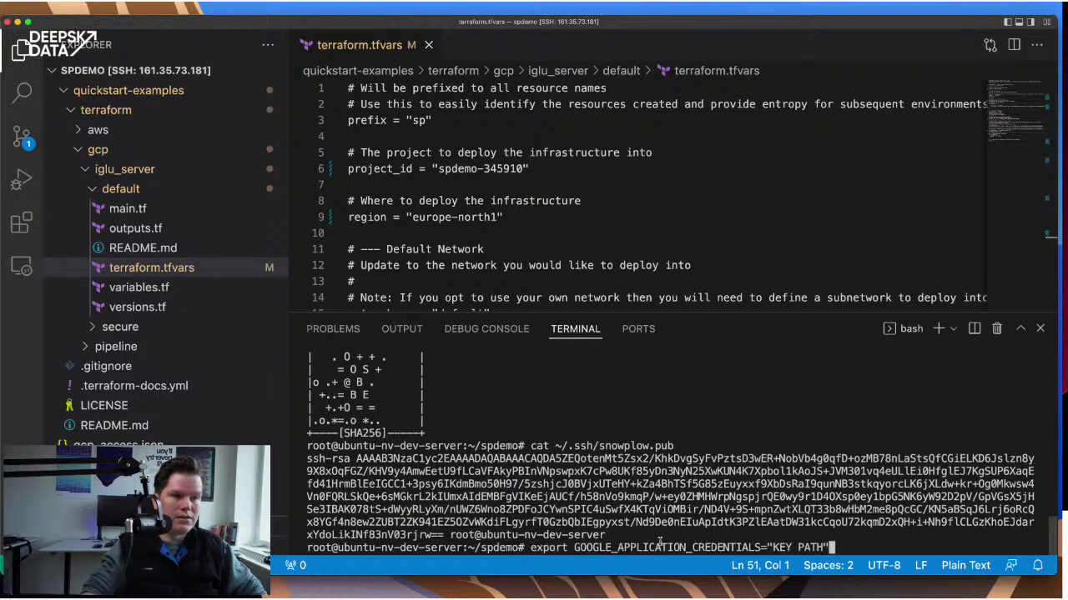
pyautogui.press('BackSpace')
pyautogui.press('BackSpace')
pyautogui.press('BackSpace')
pyautogui.press('BackSpace')
pyautogui.press('BackSpace')
pyautogui.press('BackSpace')
pyautogui.press('BackSpace')
pyautogui.press('BackSpace')
pyautogui.press('BackSpace')
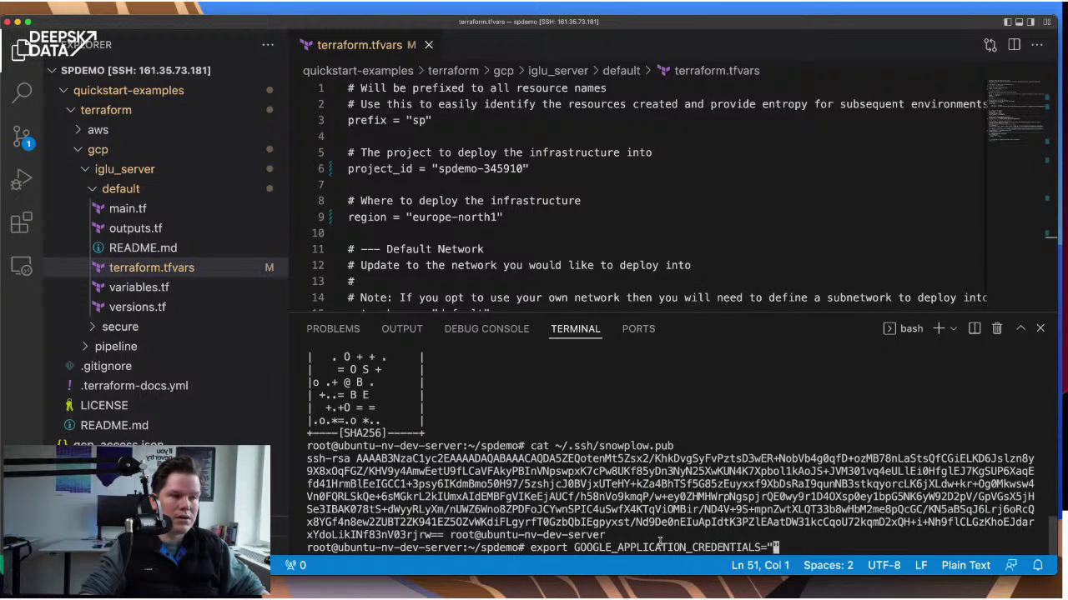
pyautogui.write('/')
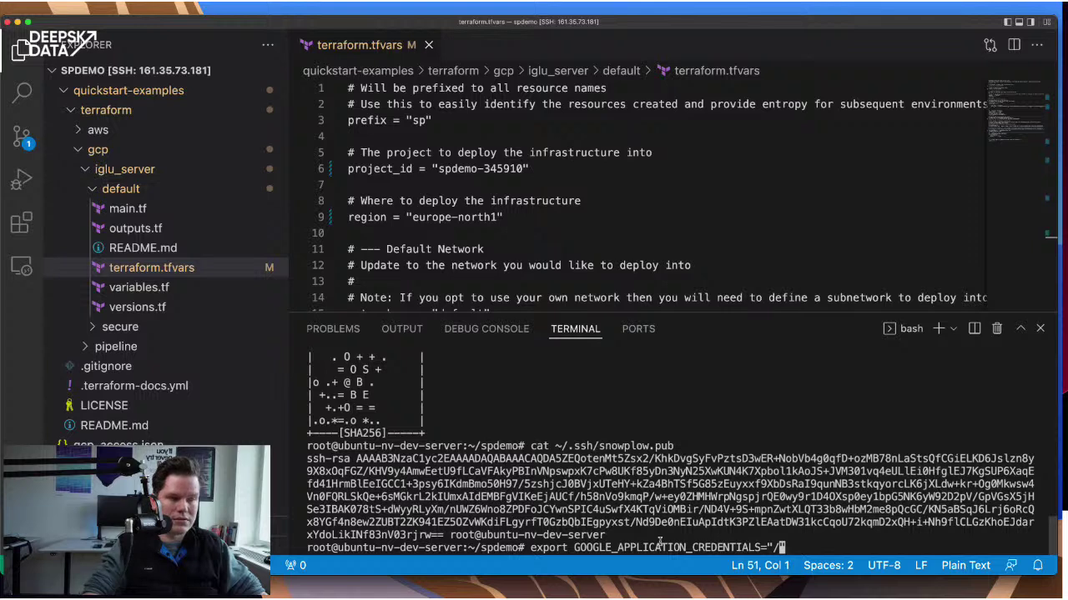
pyautogui.write('roo')
pyautogui.write('t/spdem')
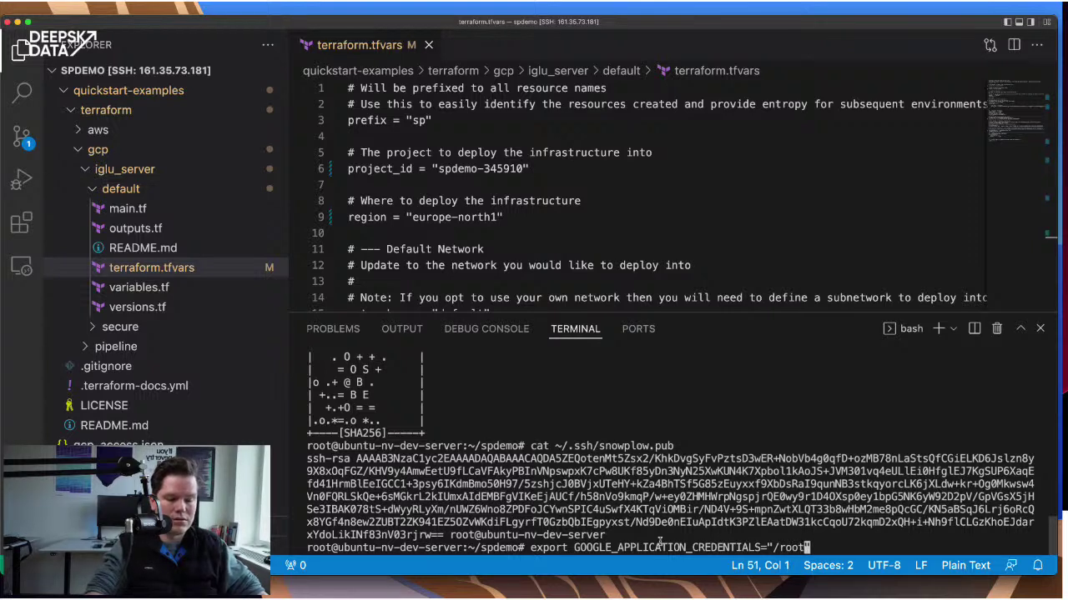
pyautogui.write('o')
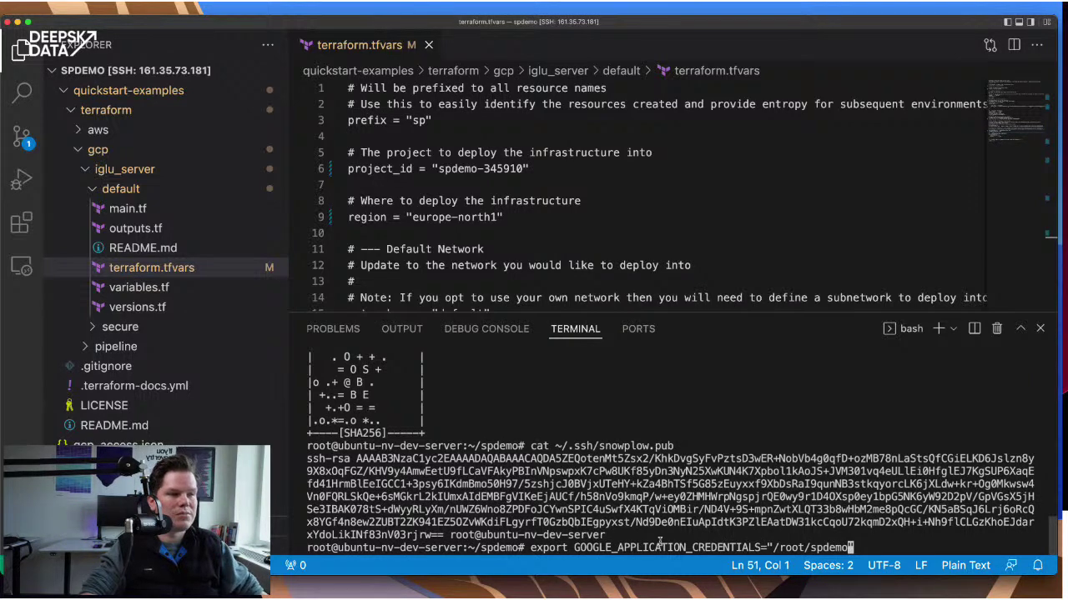
pyautogui.write('/')
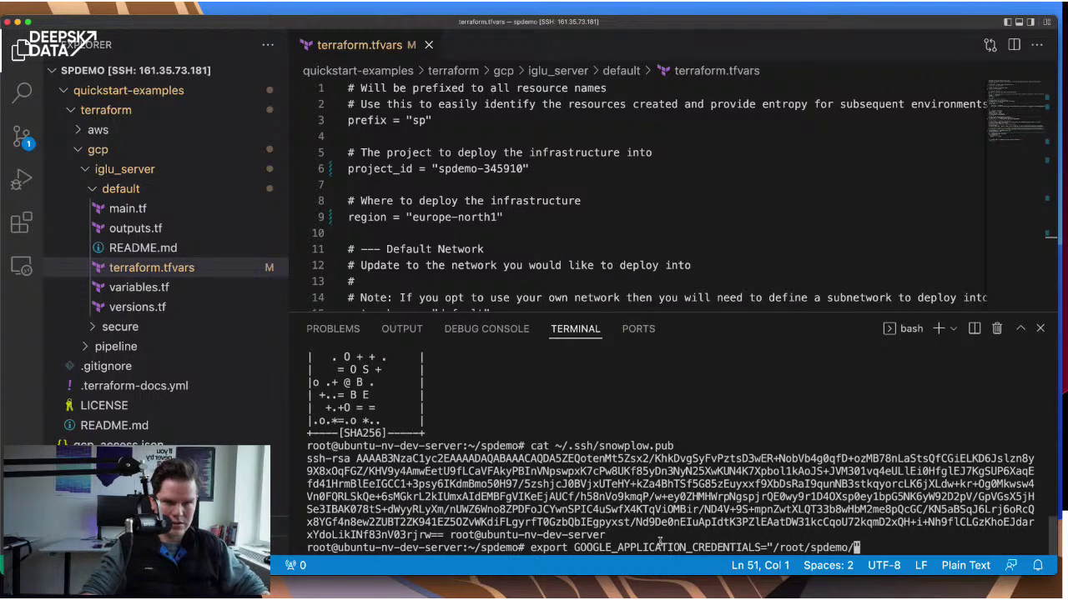
pyautogui.write('gcp_ac')
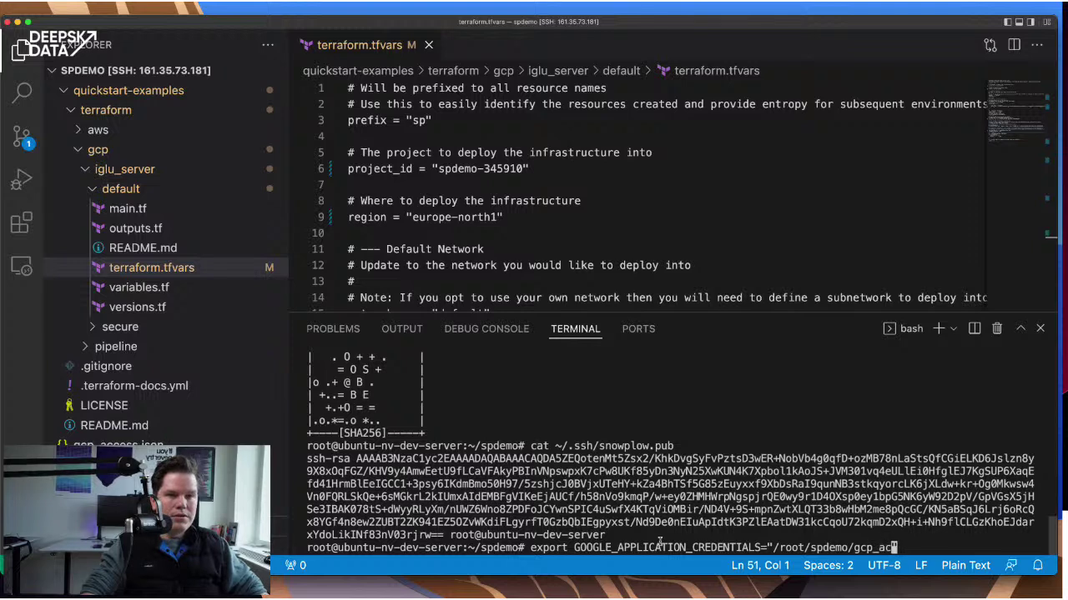
pyautogui.write('cess.json')
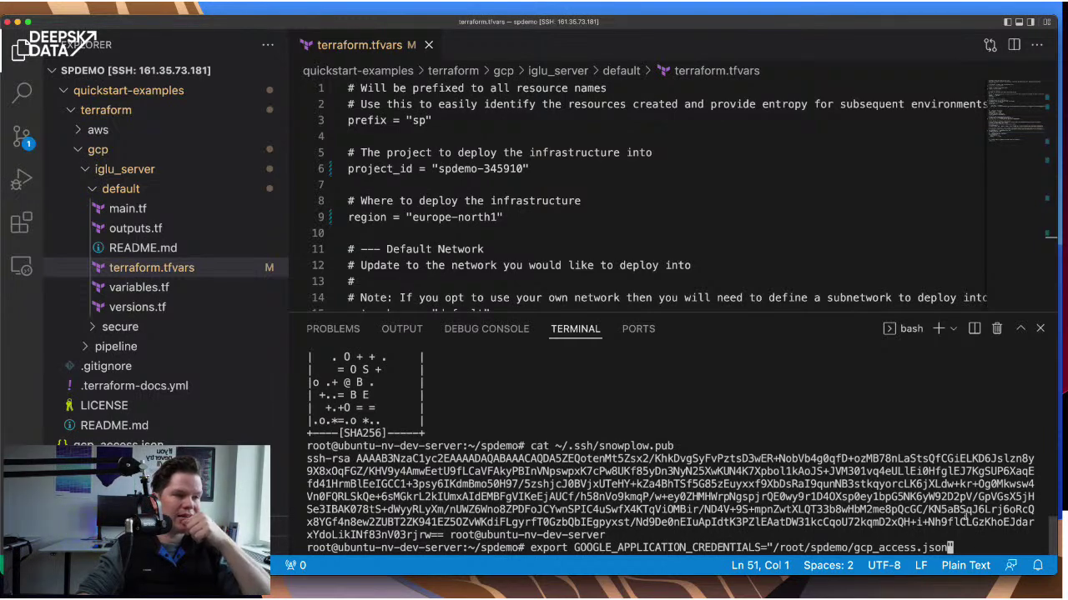
pyautogui.press('Return')
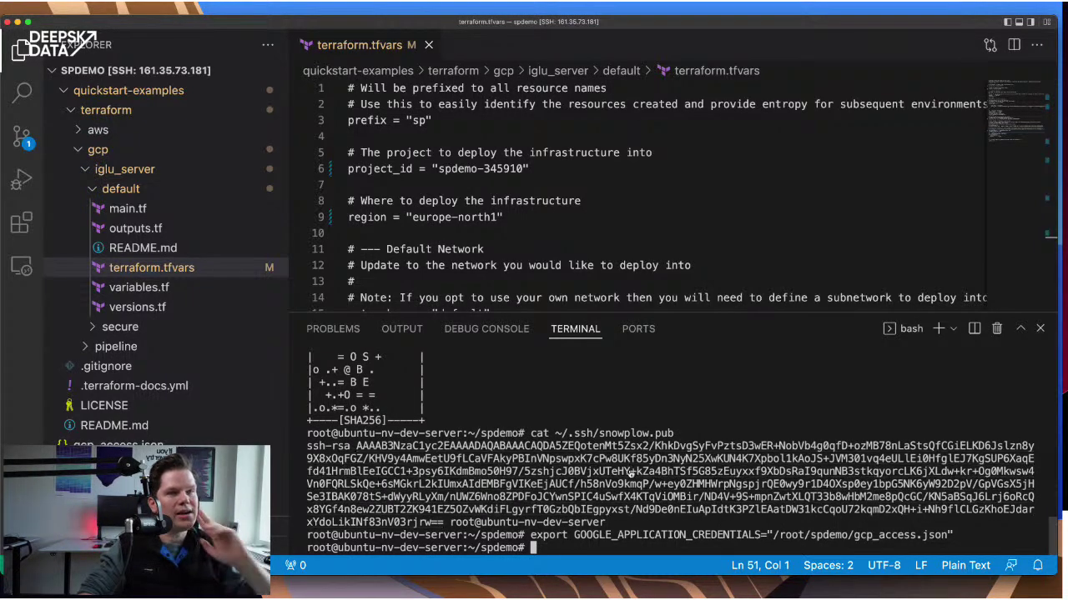
pyautogui.press('super+Tab')
pyautogui.scroll(-10, 550, 394)
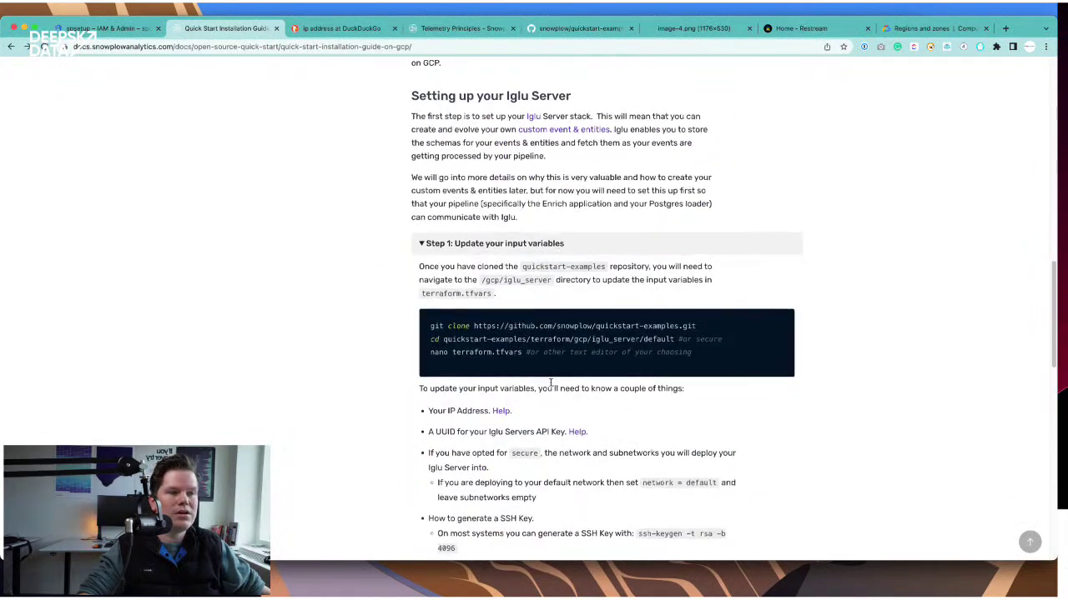
# - Expand 'Step 3: Run the terraform script' to reveal the terraform init, plan and apply commands
pyautogui.scroll(-3, 551, 382)
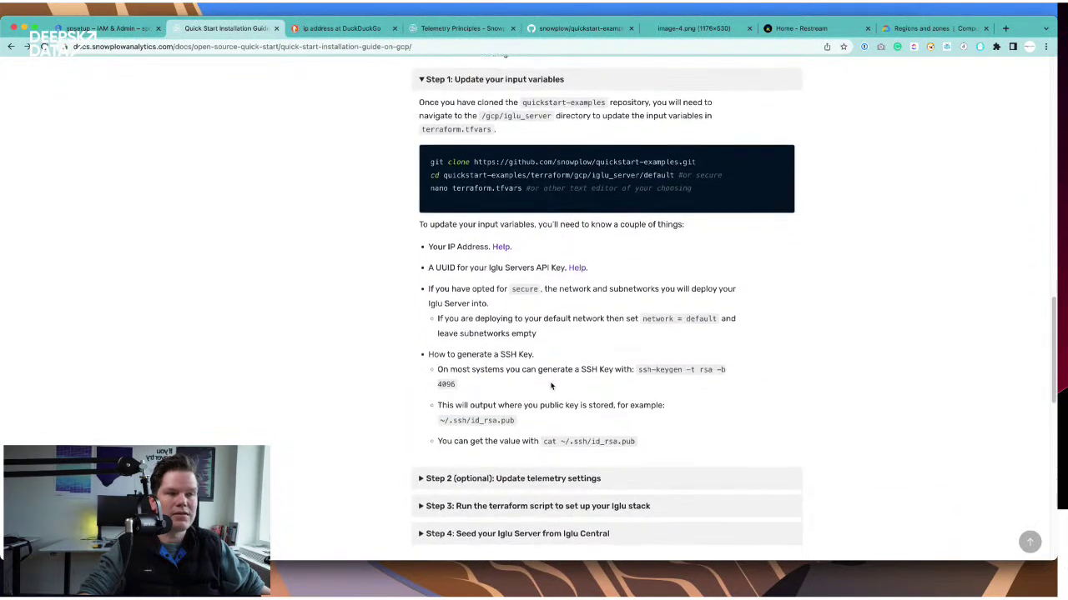
pyautogui.click(561, 409)
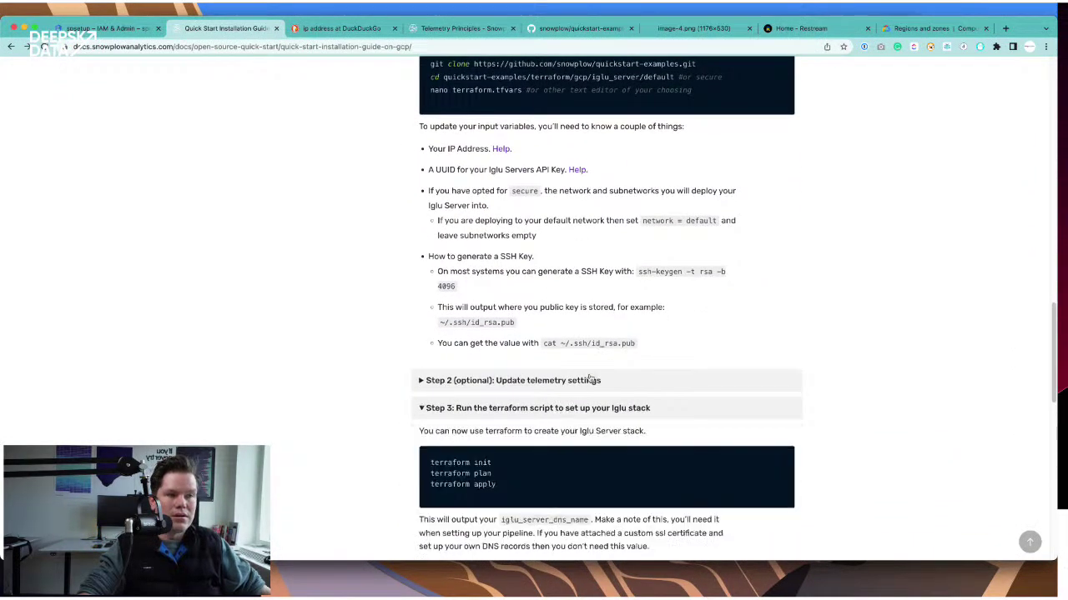
pyautogui.scroll(-3, 585, 376)
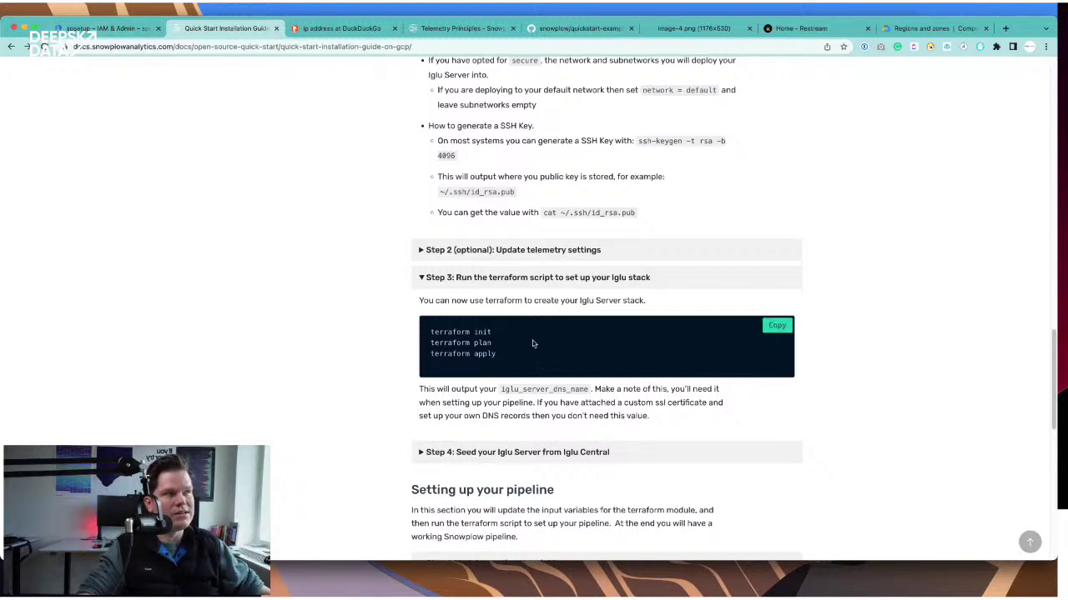
pyautogui.press('super+Tab')
pyautogui.press('super+Tab')
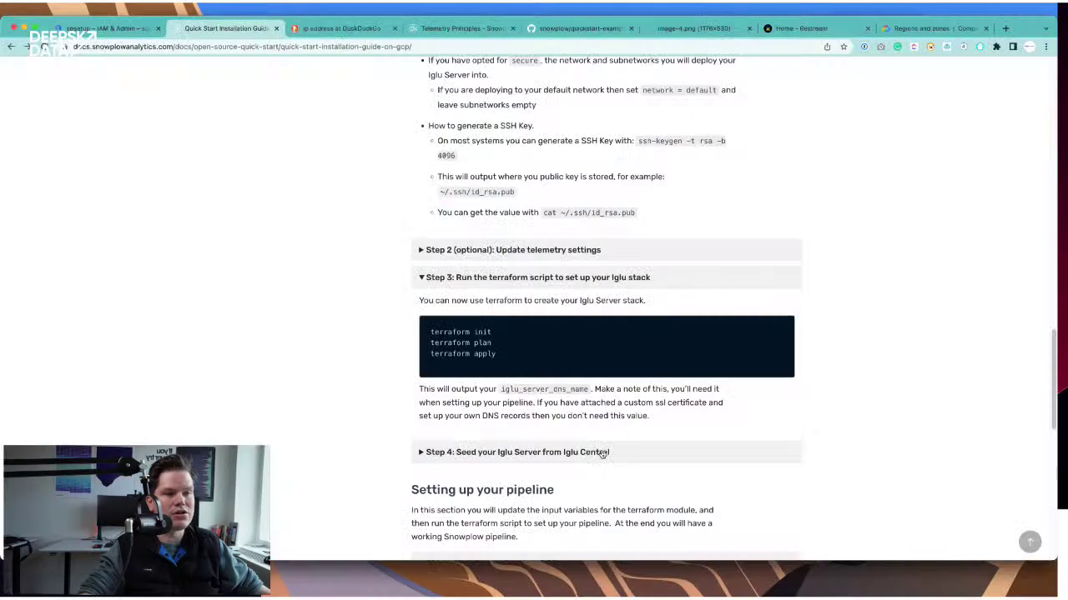
pyautogui.press('super+Tab')
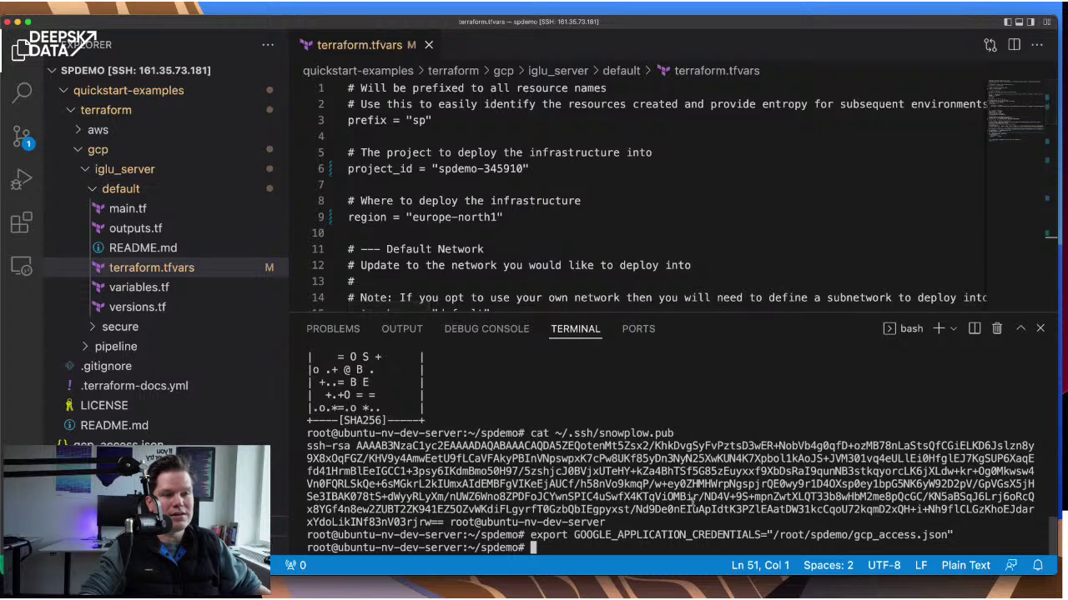
# - Change the terminal into quickstart-examples and then its terraform folder
pyautogui.write('cd ')
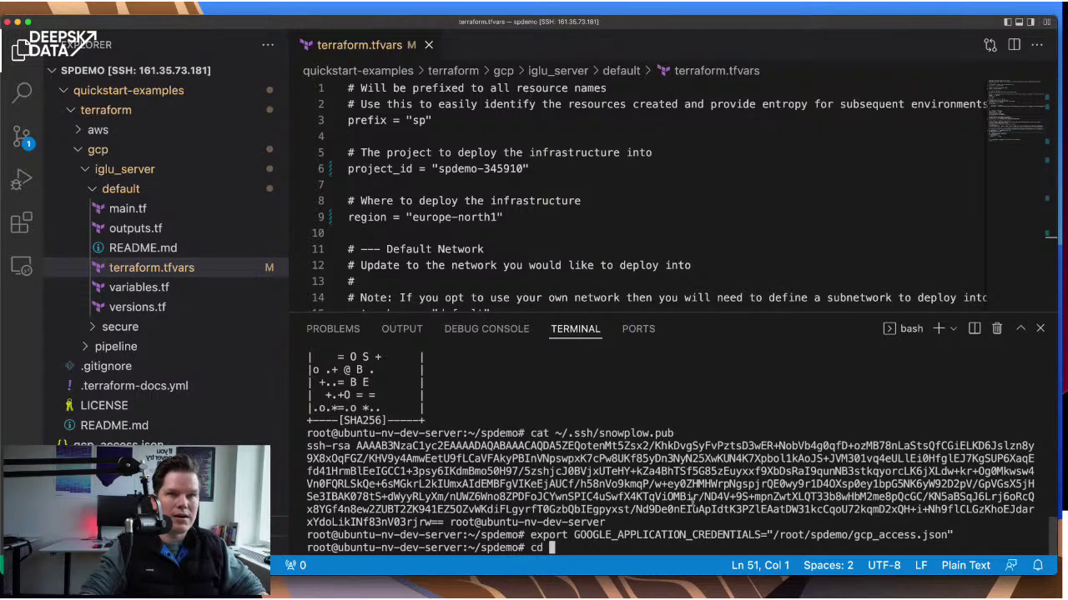
pyautogui.write('q')
pyautogui.press('Tab')
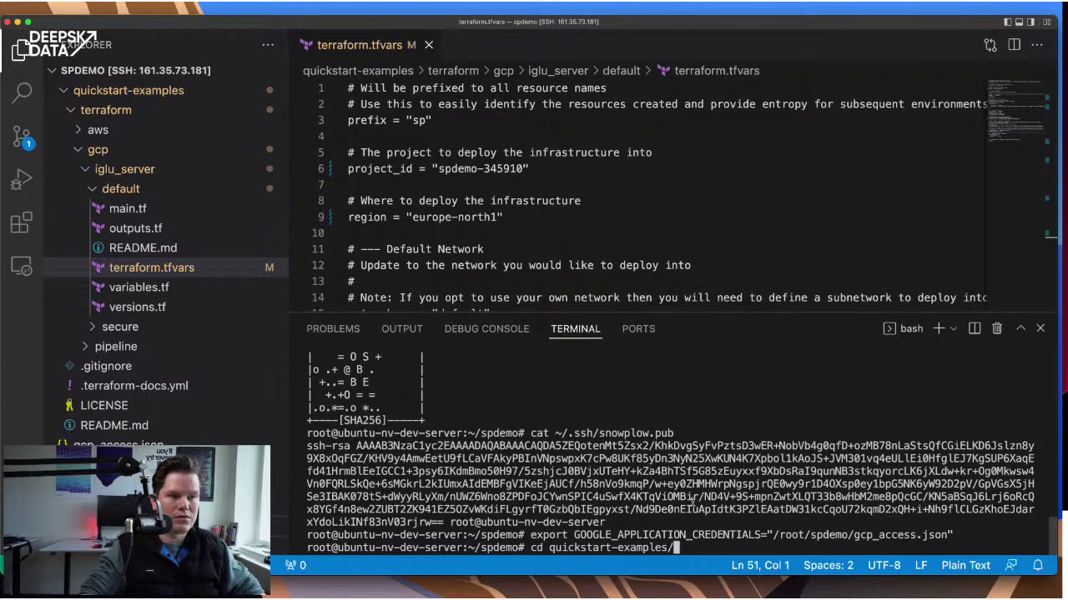
pyautogui.press('Return')
pyautogui.write('cd ')
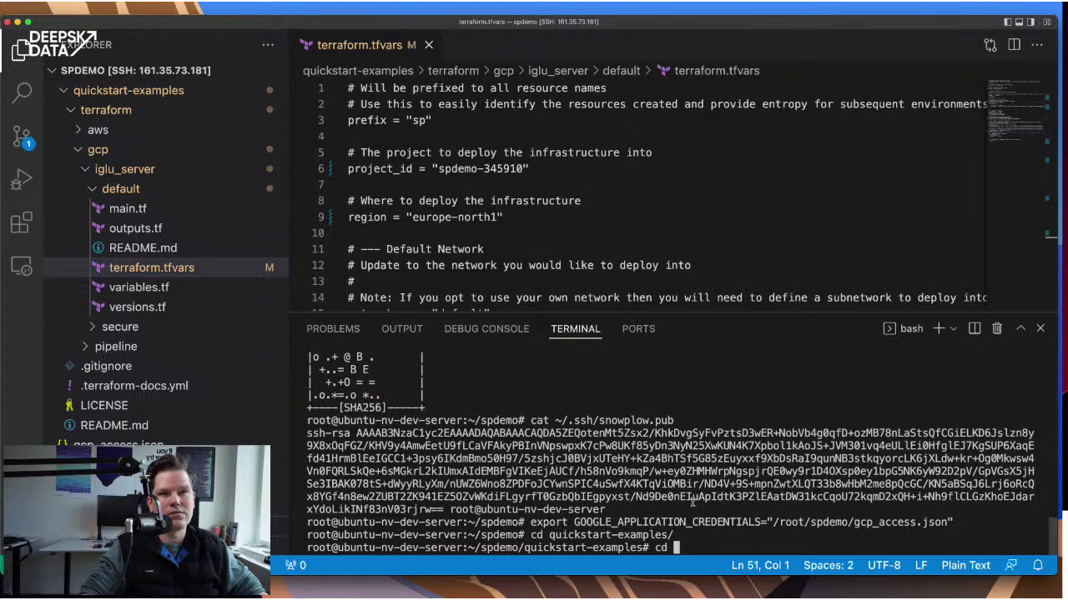
pyautogui.write('te')
pyautogui.press('Tab')
pyautogui.press('Return')
# - Move into gcp/iglu_server/default, list its files with ls, and type terraform init
pyautogui.write('c')
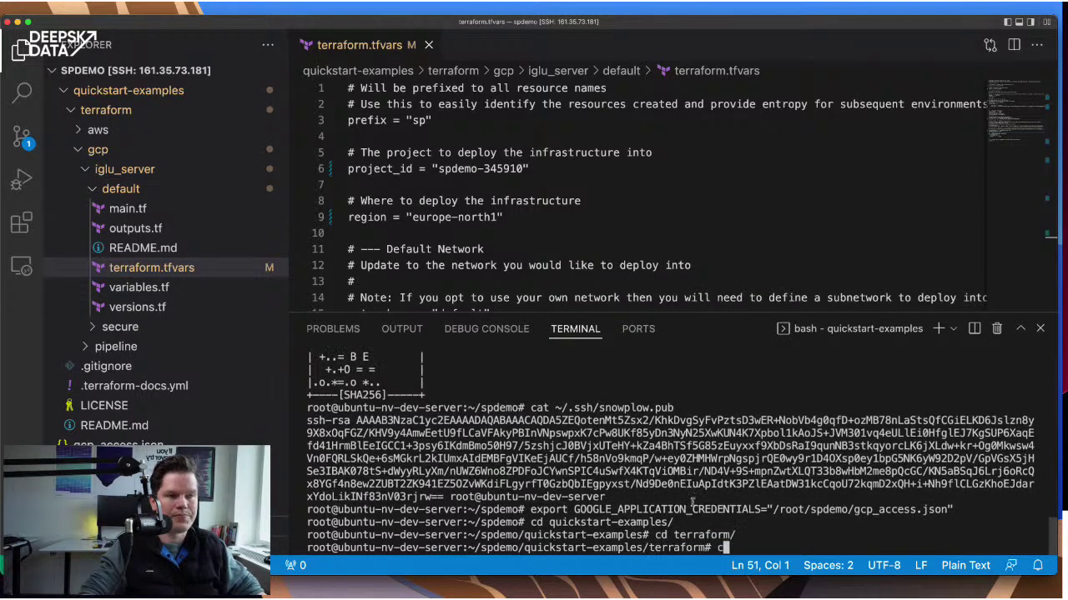
pyautogui.write('d ')
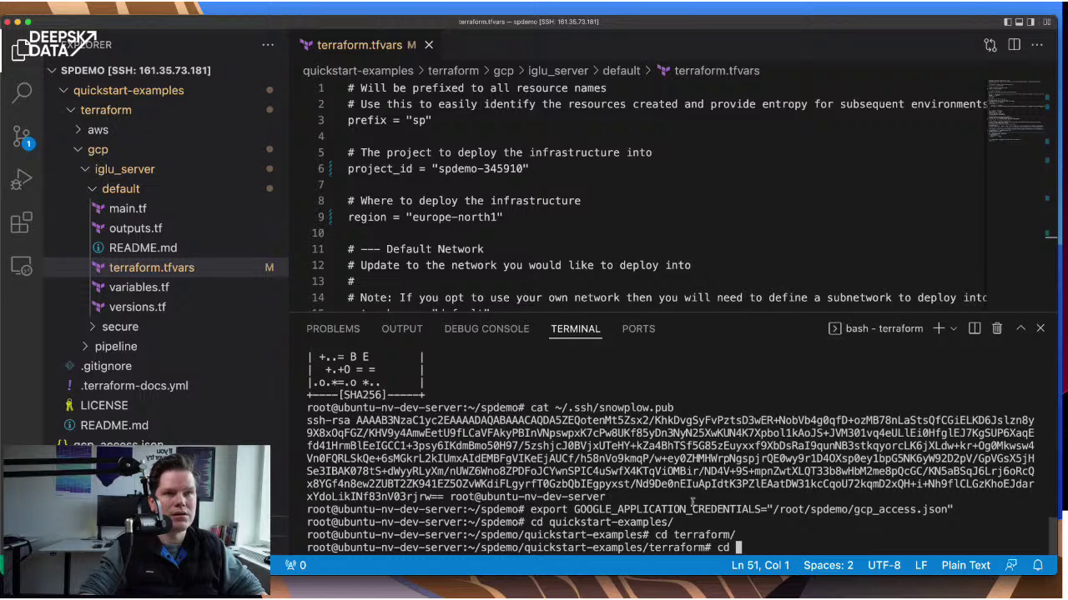
pyautogui.write('a')
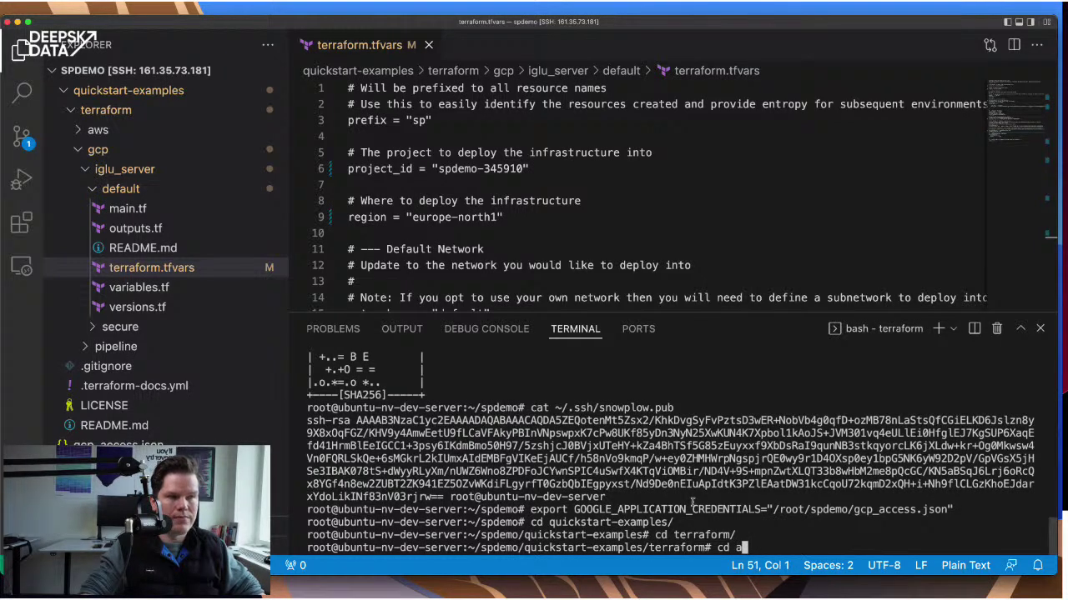
pyautogui.press('BackSpace')
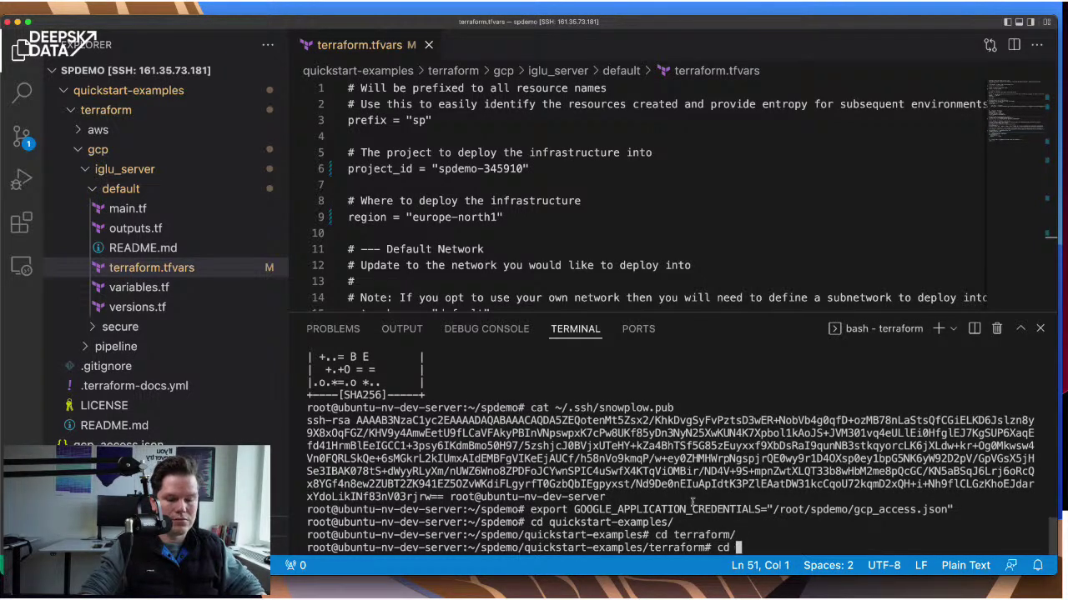
pyautogui.write('gcp/')
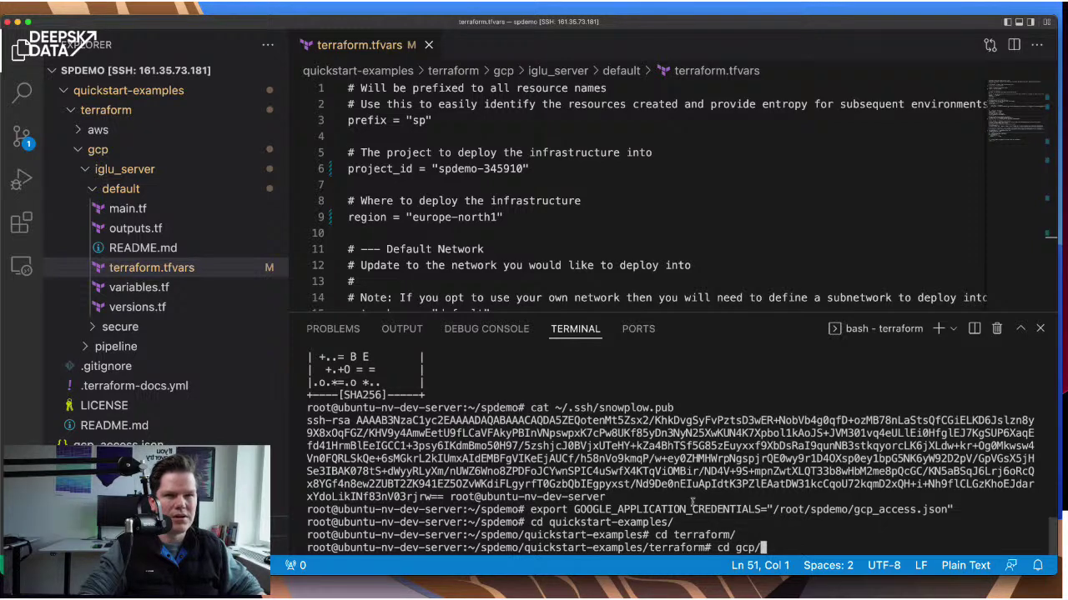
pyautogui.write('ig')
pyautogui.press('Tab')
pyautogui.write('de')
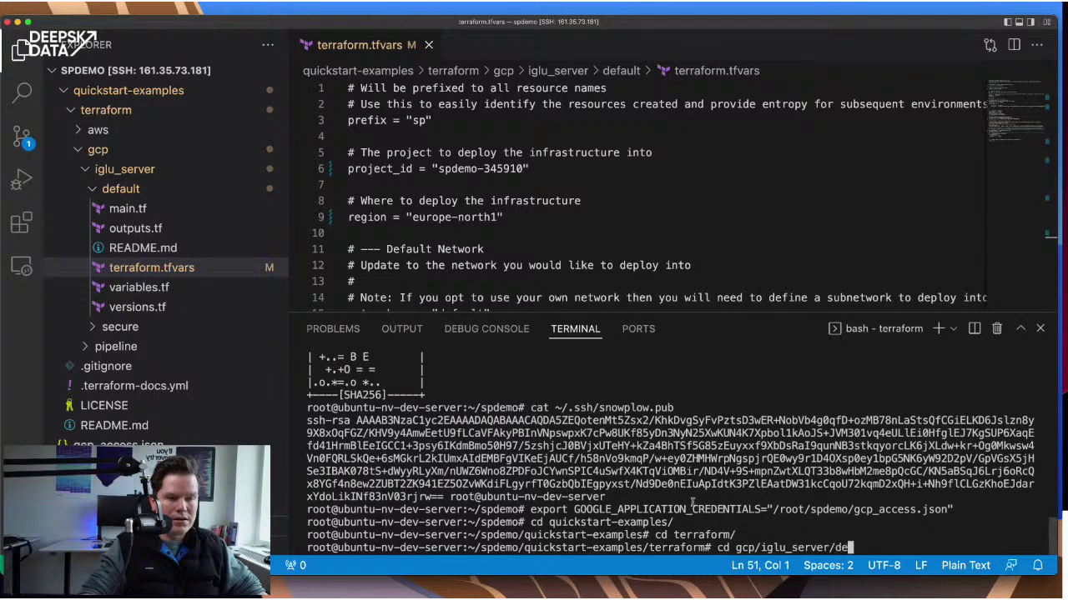
pyautogui.press('Tab')
pyautogui.press('Return')
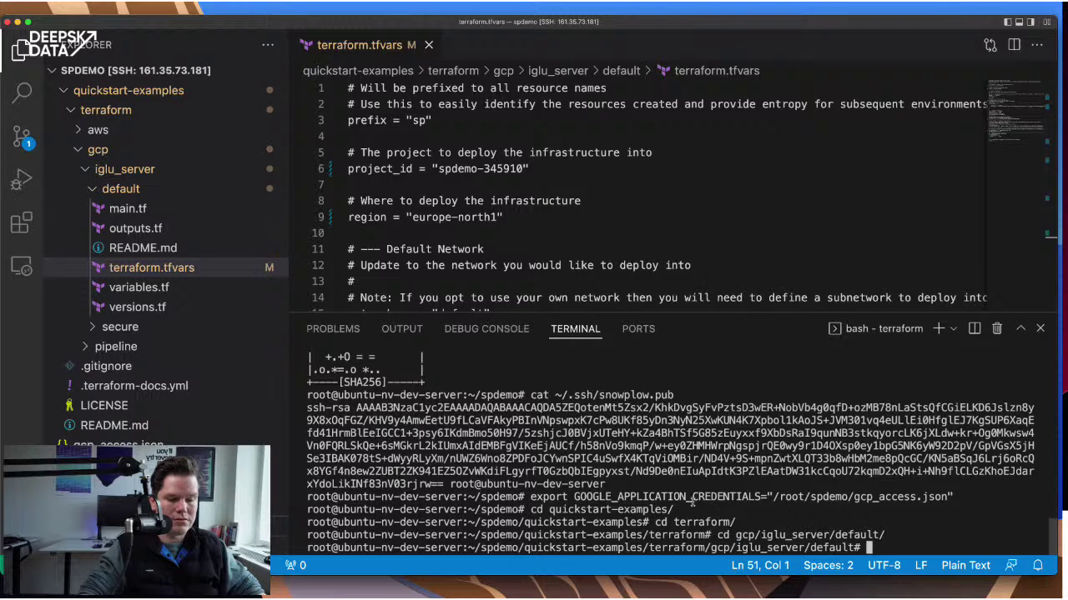
pyautogui.write('ls')
pyautogui.press('Return')
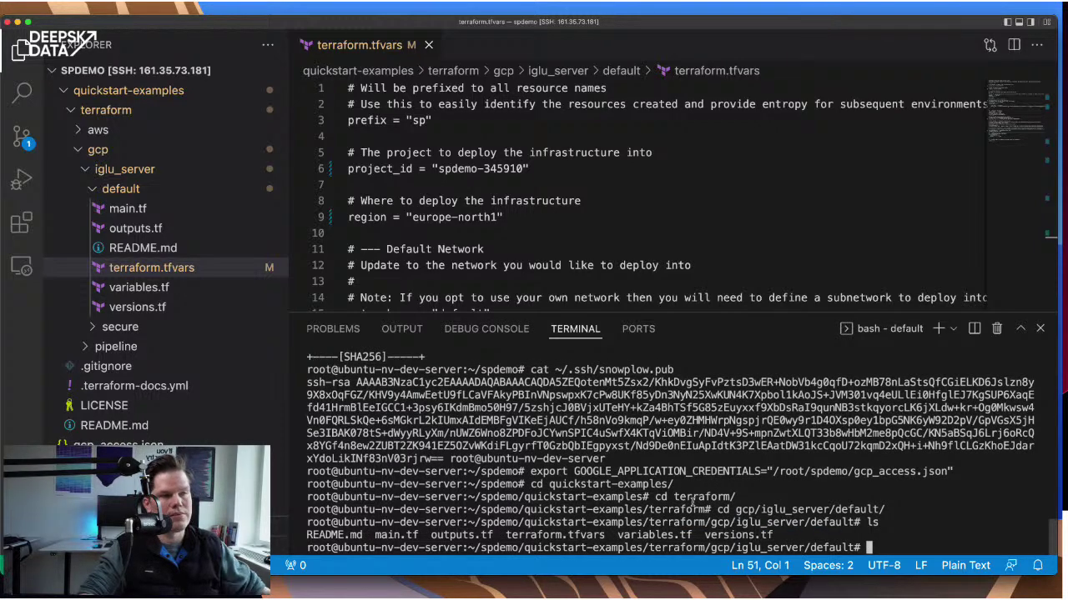
pyautogui.write('terra')
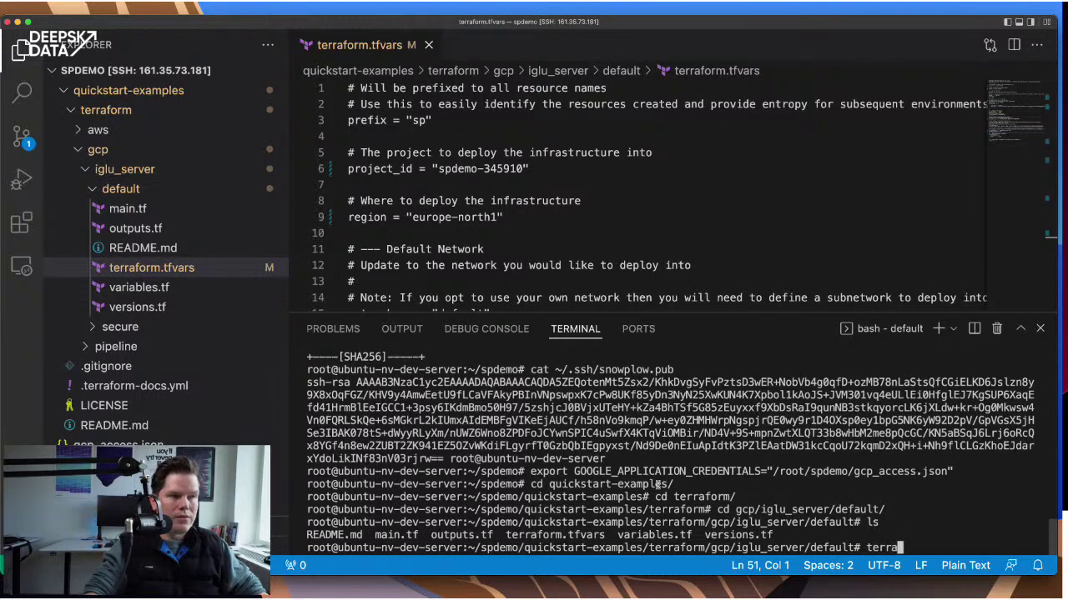
pyautogui.write('form init')
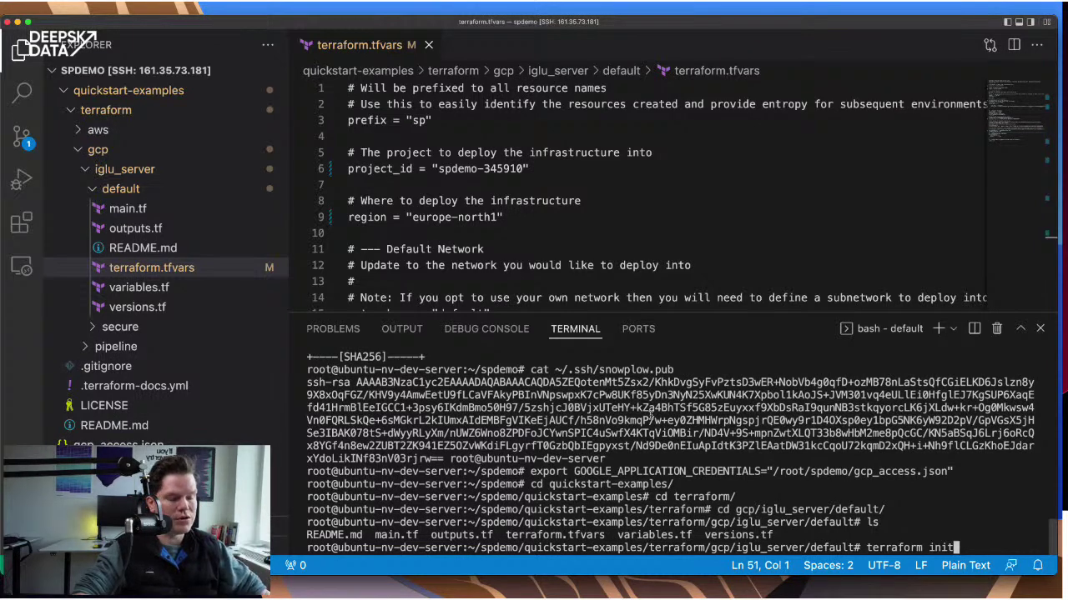
# - Run terraform init until it reports successful initialization, then type terraform plan
pyautogui.press('Return')
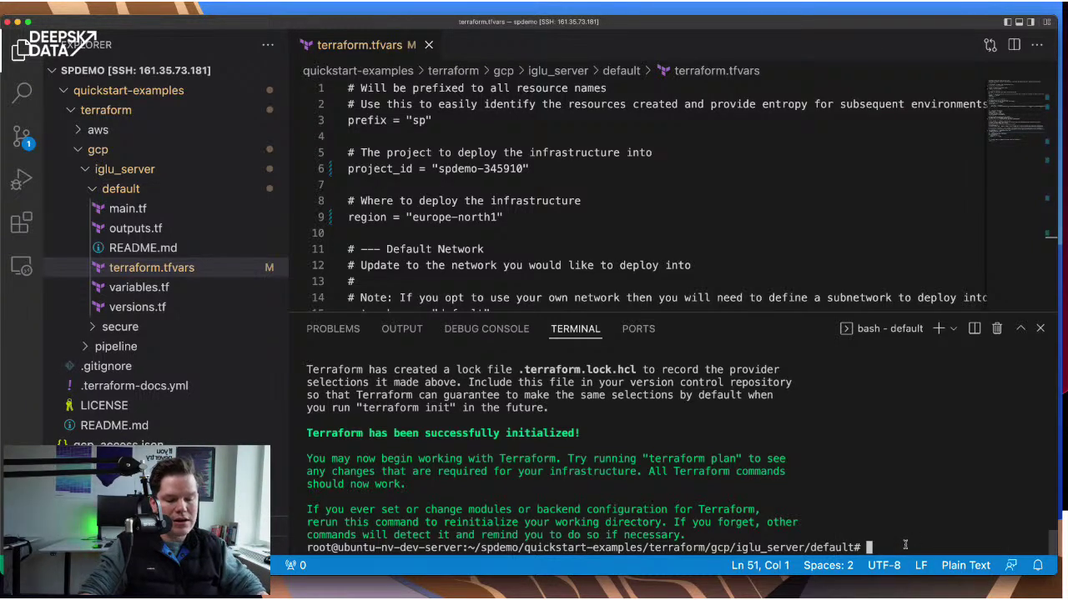
pyautogui.write('terra')
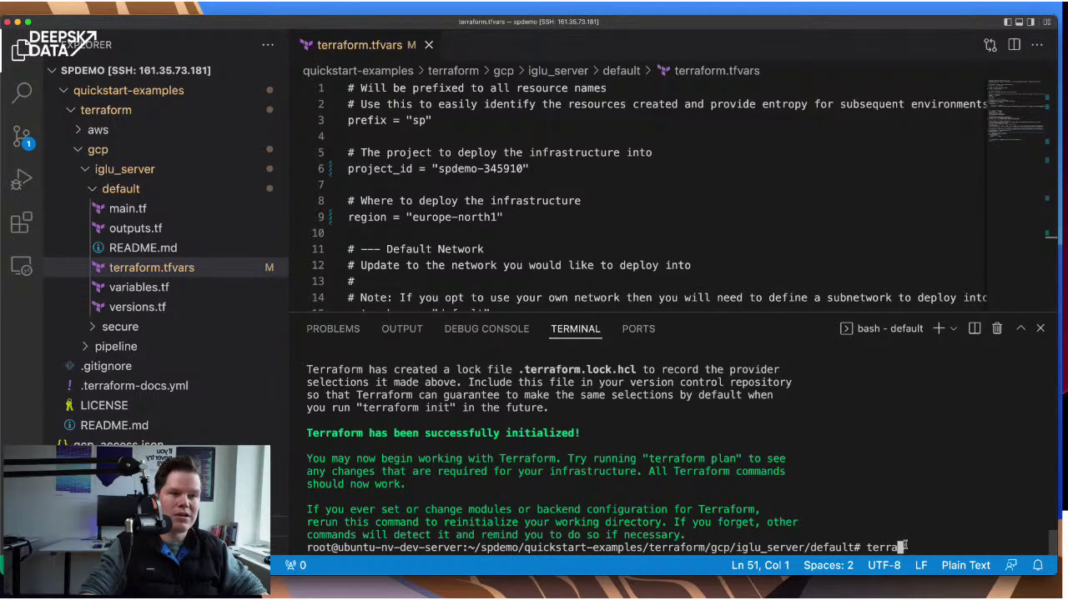
pyautogui.write('form ')
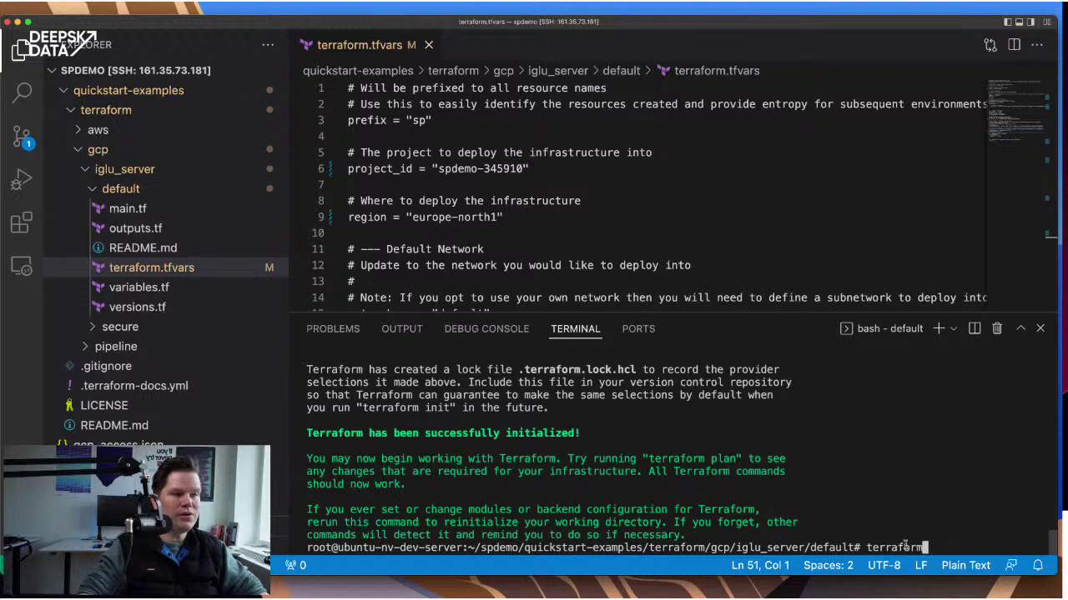
pyautogui.write('plan')
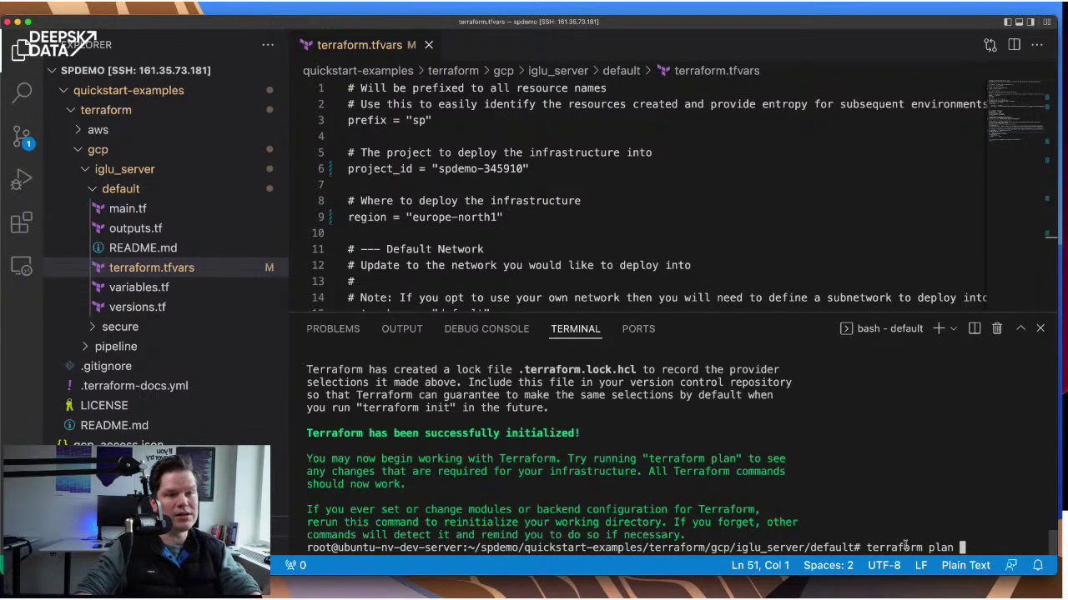
# - Run terraform plan -o plan, which fails with 'flag provided but not defined: -o', and recall it for correction
pyautogui.write('-o plan')
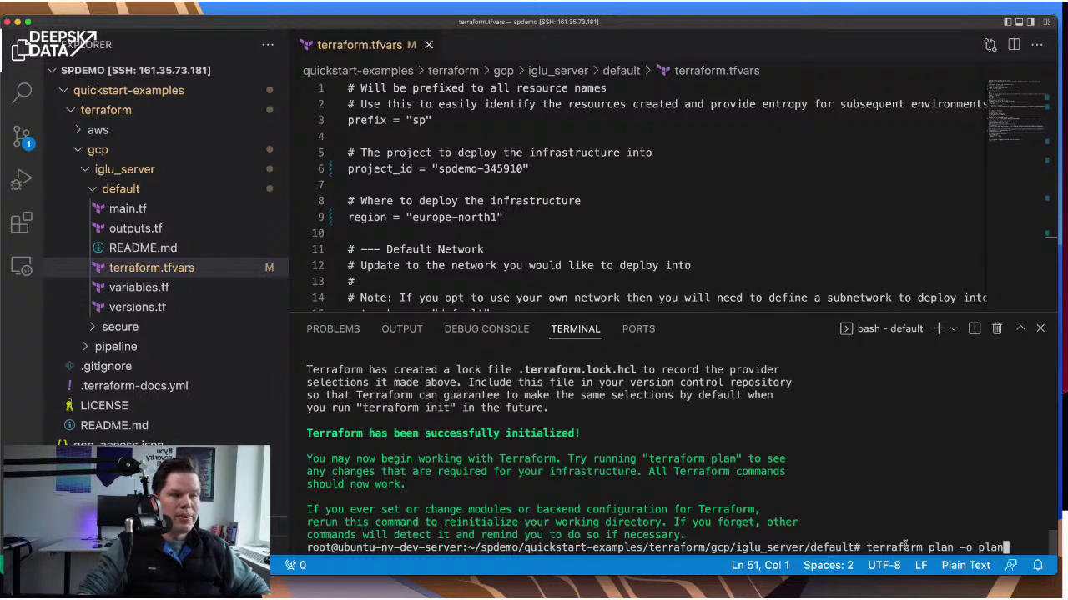
pyautogui.press('Return')
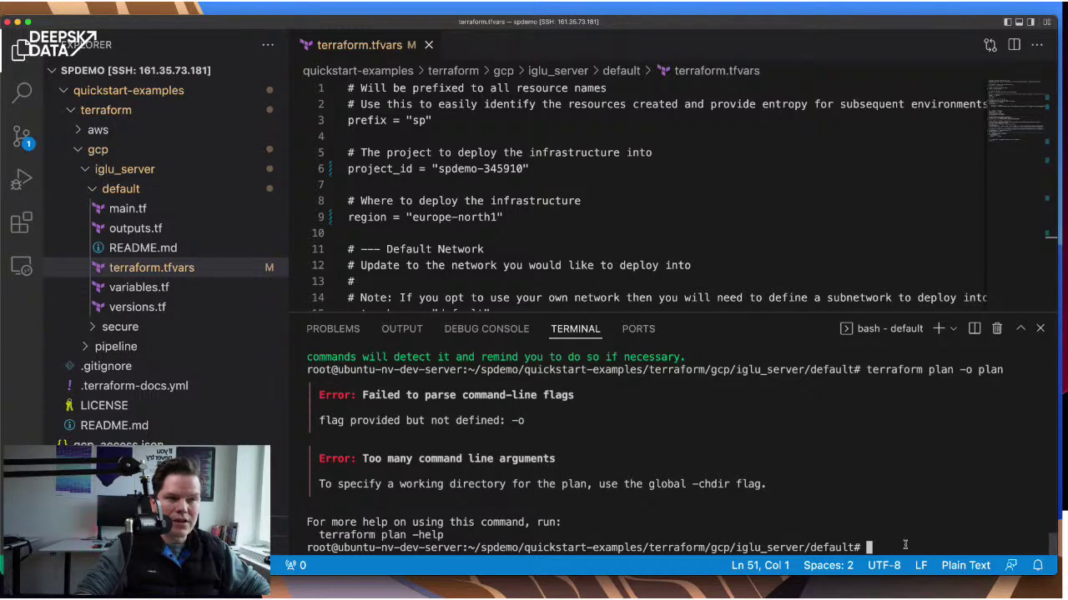
pyautogui.press('Up')
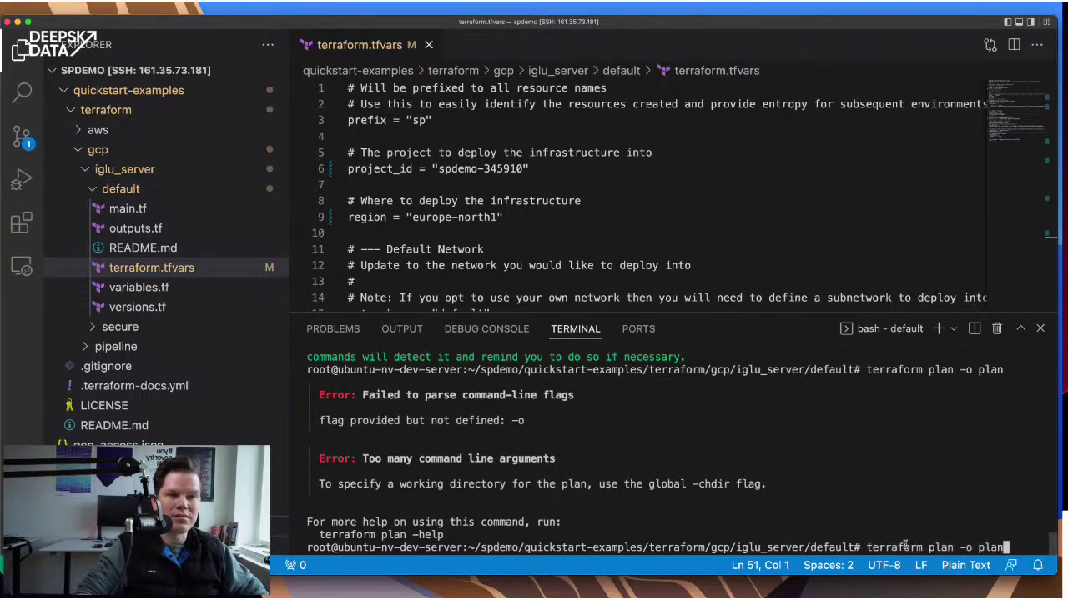
pyautogui.press('BackSpace')
pyautogui.press('BackSpace')
pyautogui.press('BackSpace')
pyautogui.press('BackSpace')
pyautogui.press('BackSpace')
# - Run terraform plan -out plan and review the summary: 20 to add, 0 to change, 0 to destroy
pyautogui.write('u')
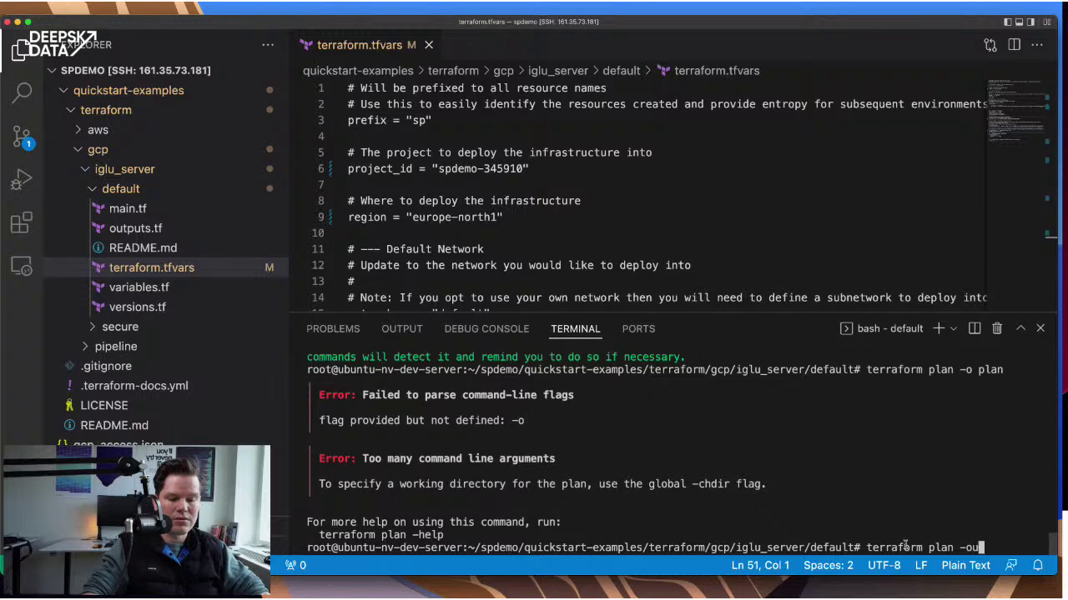
pyautogui.write('t plan')
pyautogui.press('Return')
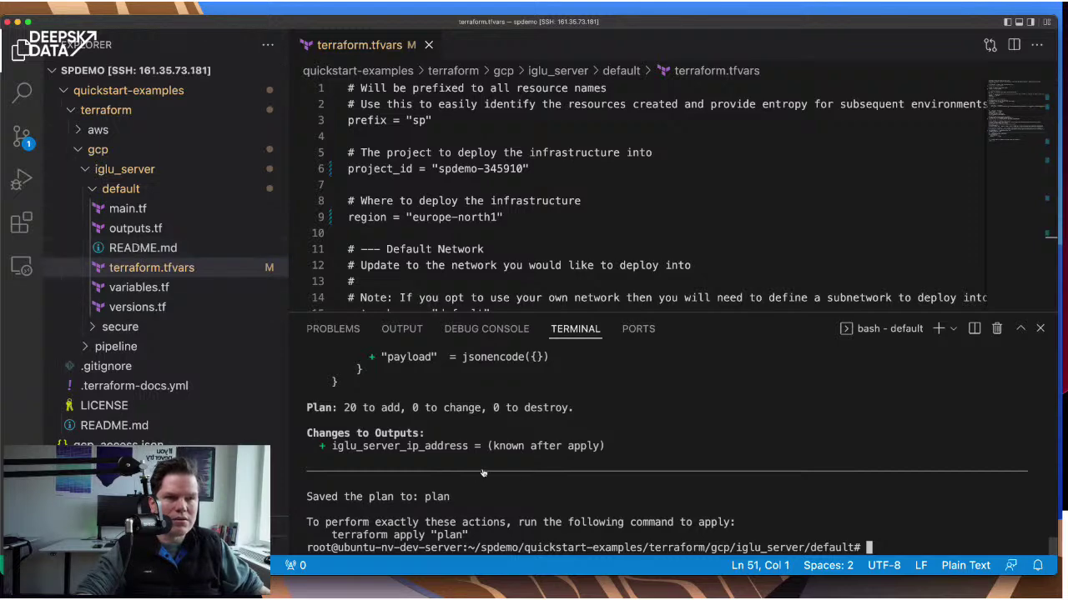
pyautogui.scroll(10, 540, 485)
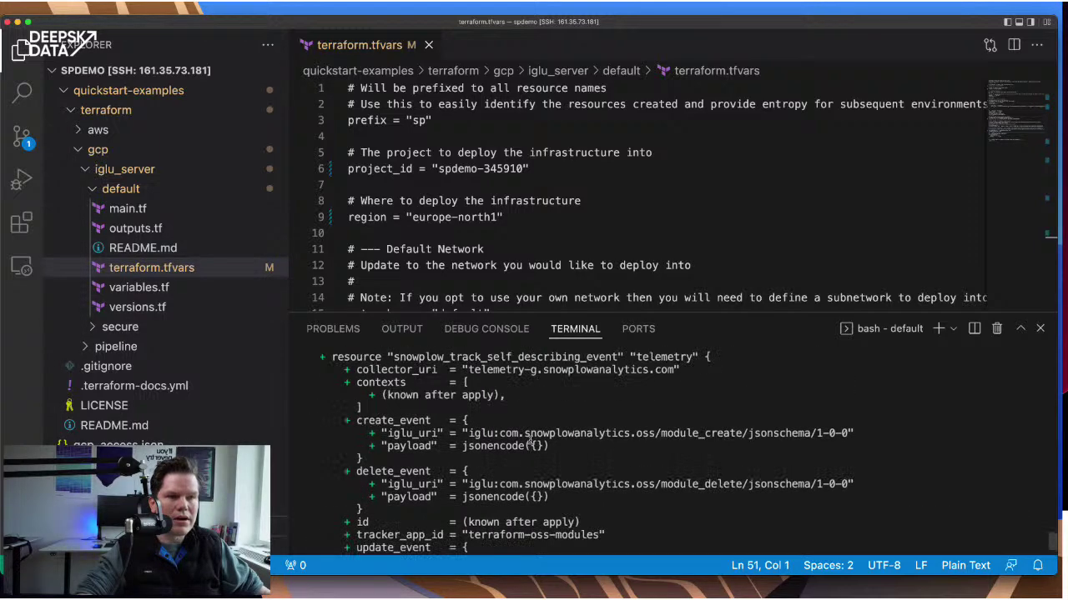
pyautogui.scroll(2, 529, 437)
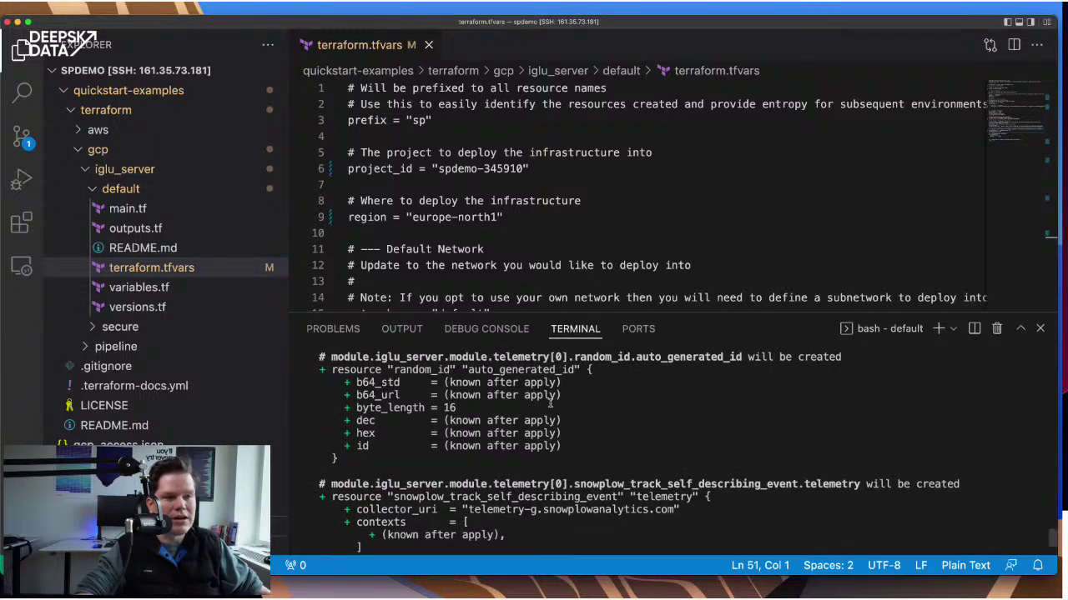
pyautogui.scroll(1, 534, 434)
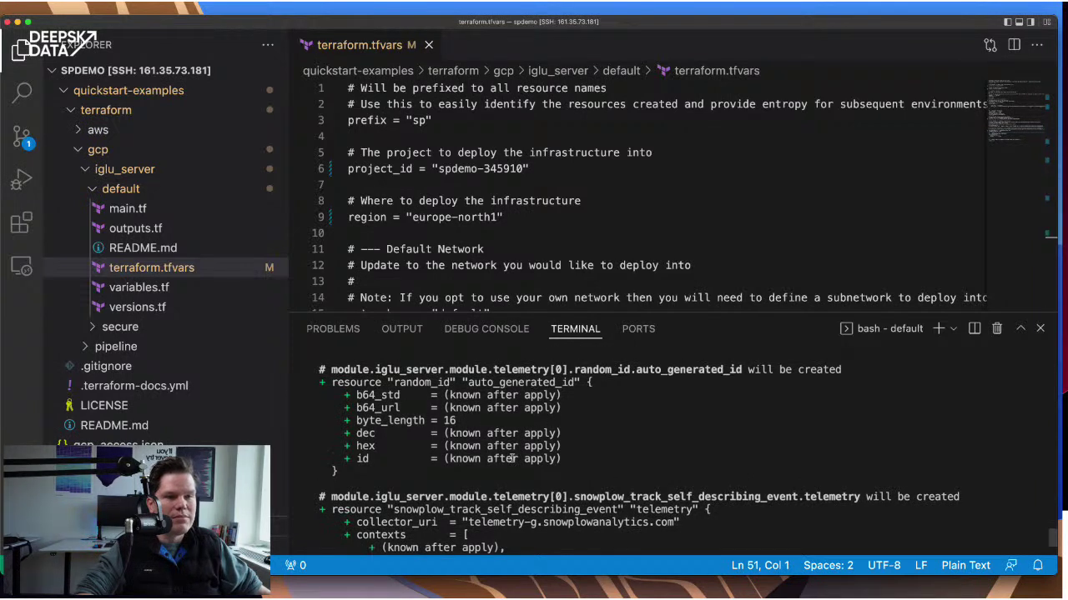
pyautogui.scroll(-2, 514, 458)
pyautogui.scroll(-3, 517, 455)
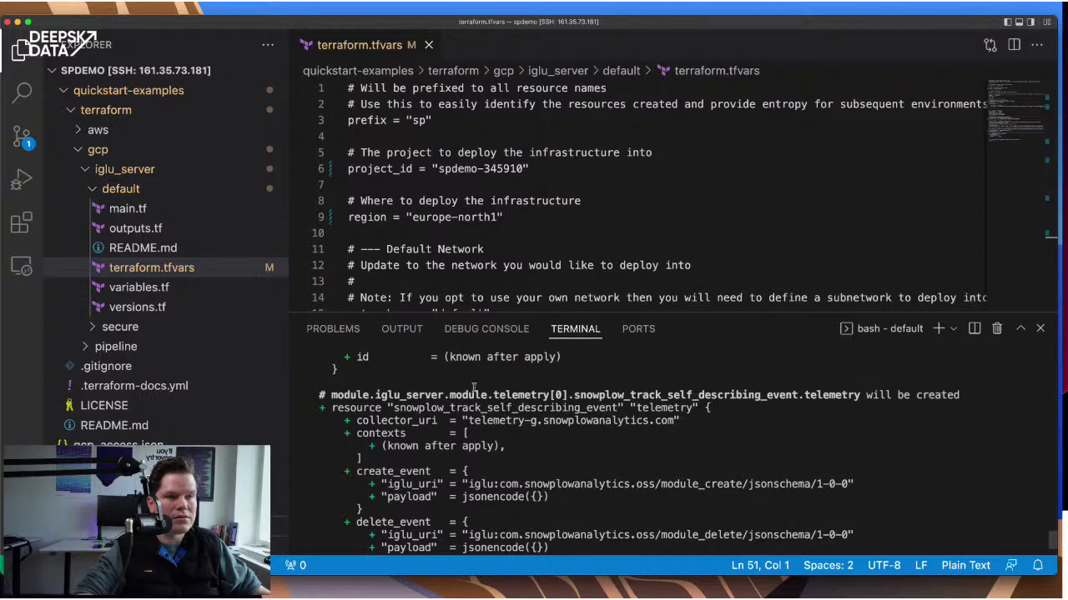
pyautogui.scroll(2, 515, 411)
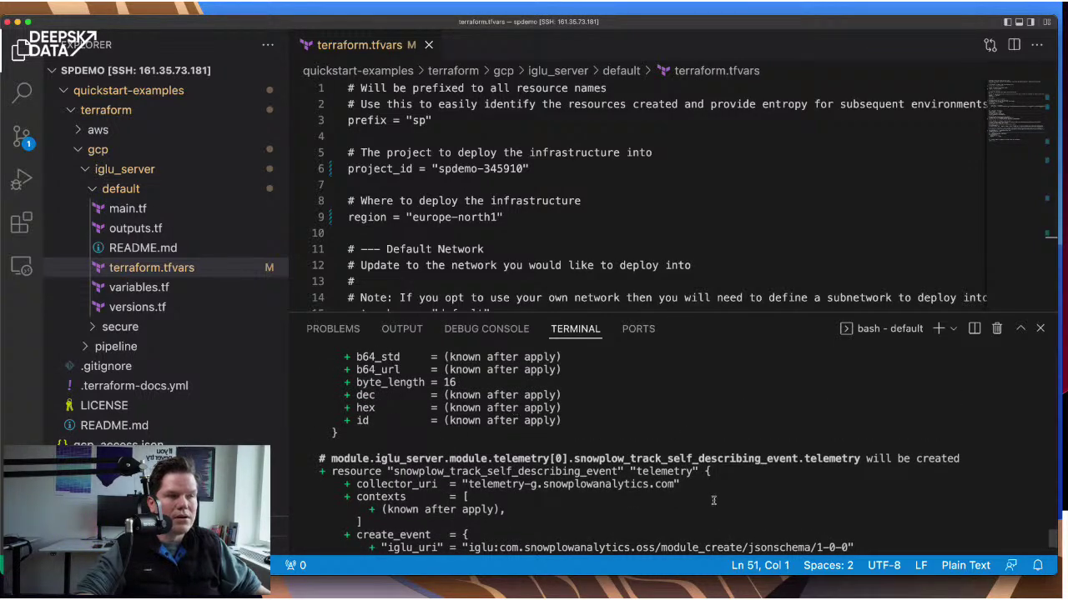
pyautogui.scroll(2, 515, 412)
pyautogui.scroll(10, 514, 415)
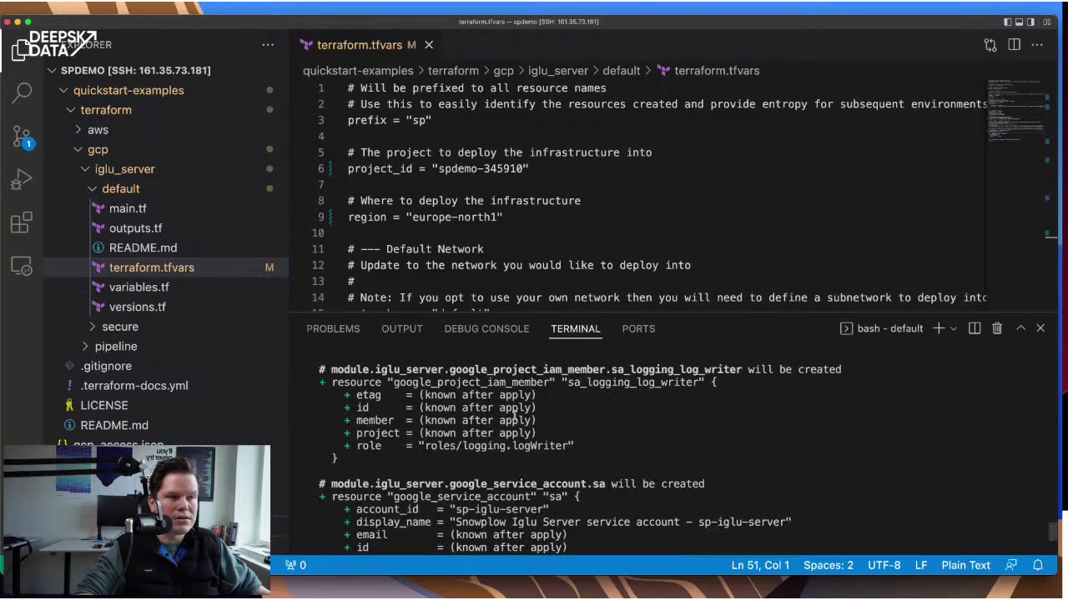
pyautogui.scroll(3, 654, 447)
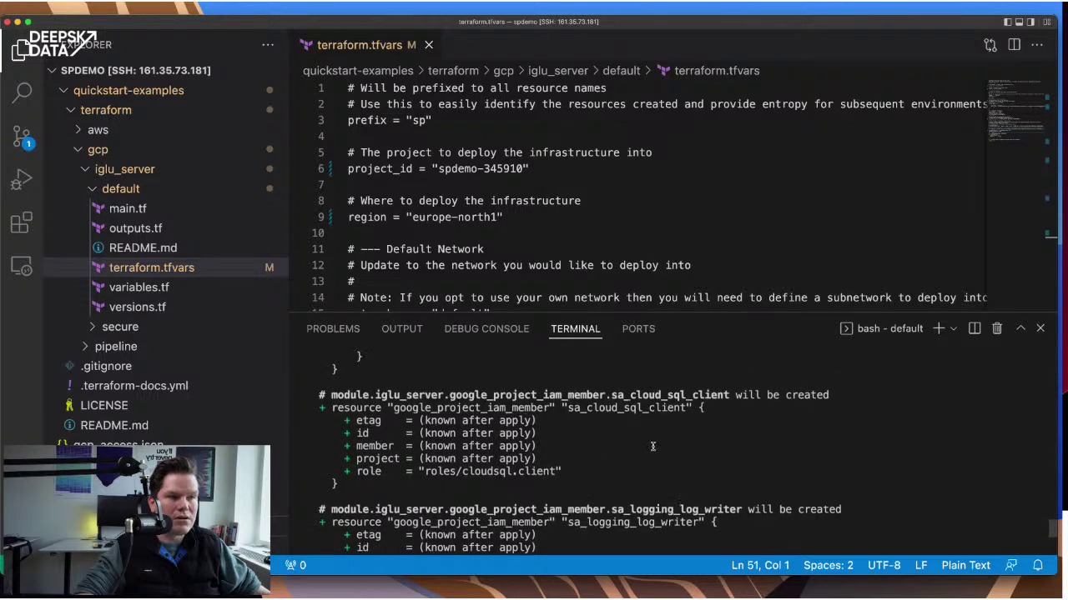
pyautogui.scroll(8, 644, 439)
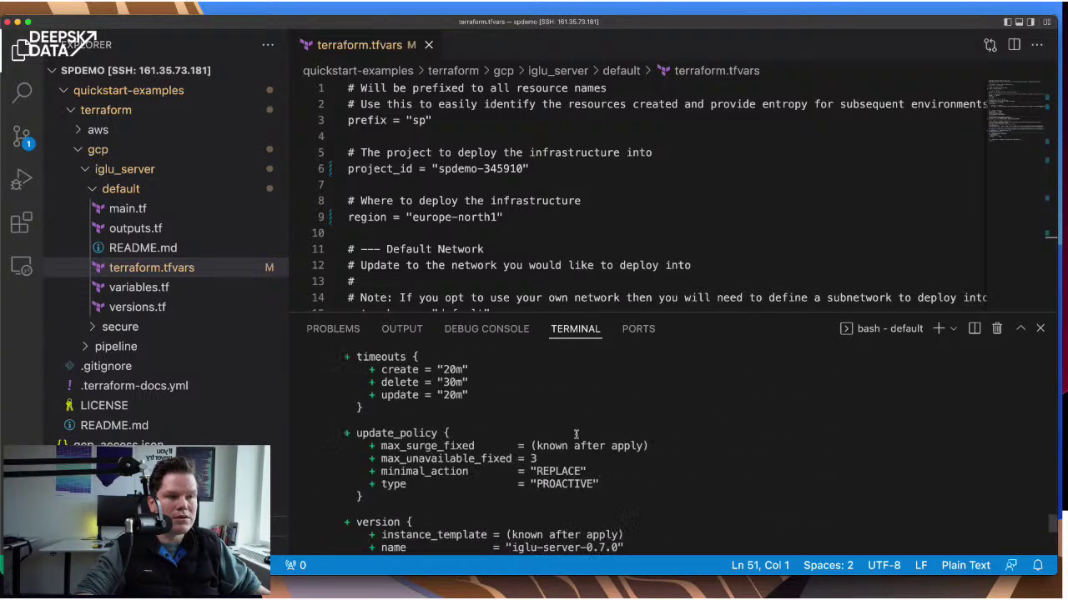
pyautogui.scroll(-1, 576, 434)
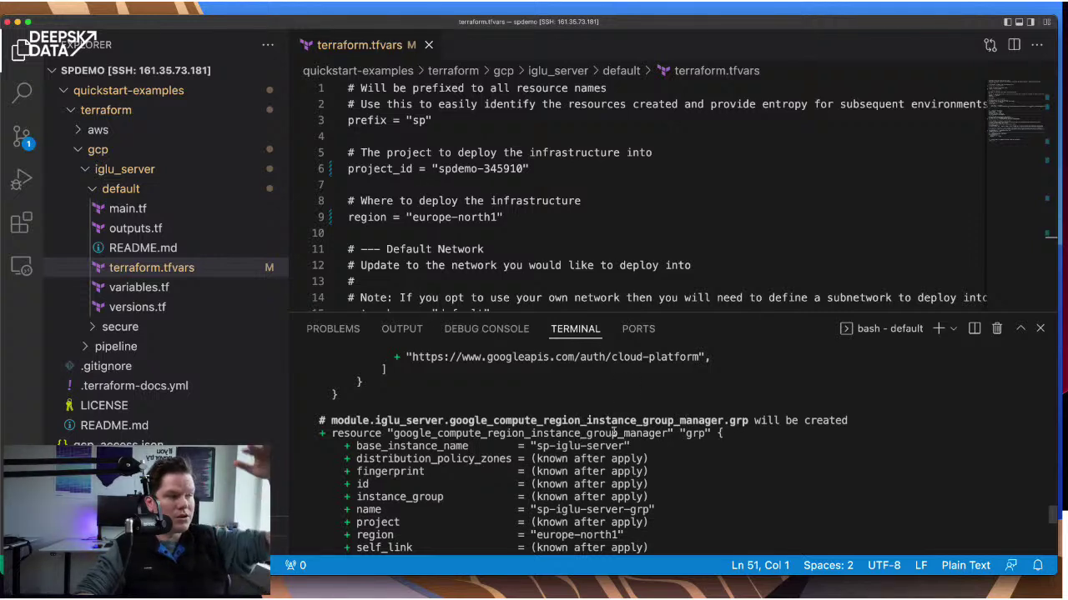
pyautogui.scroll(5, 613, 431)
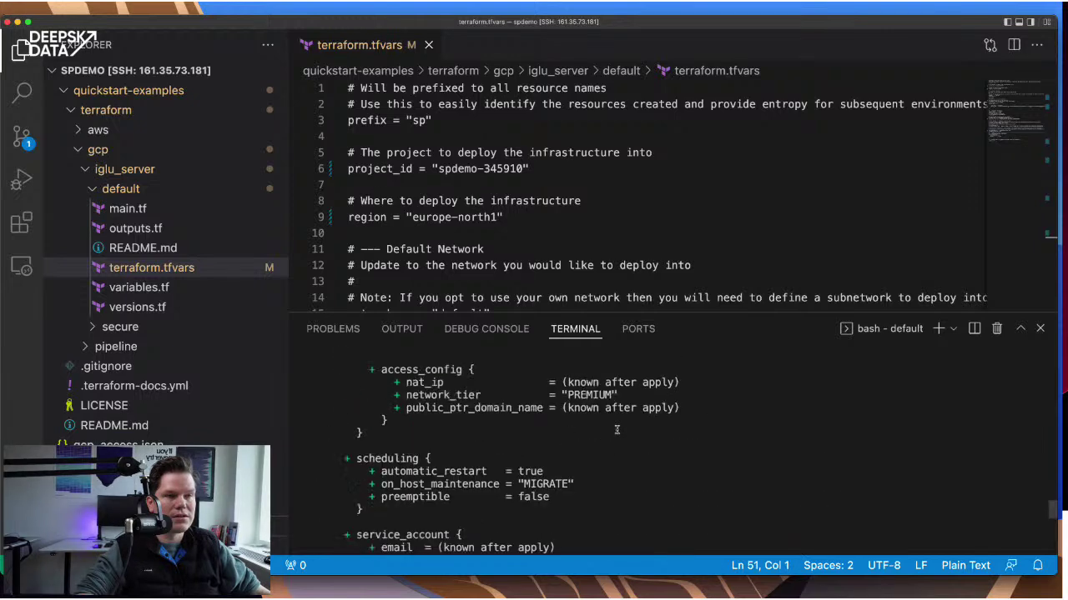
pyautogui.scroll(5, 617, 430)
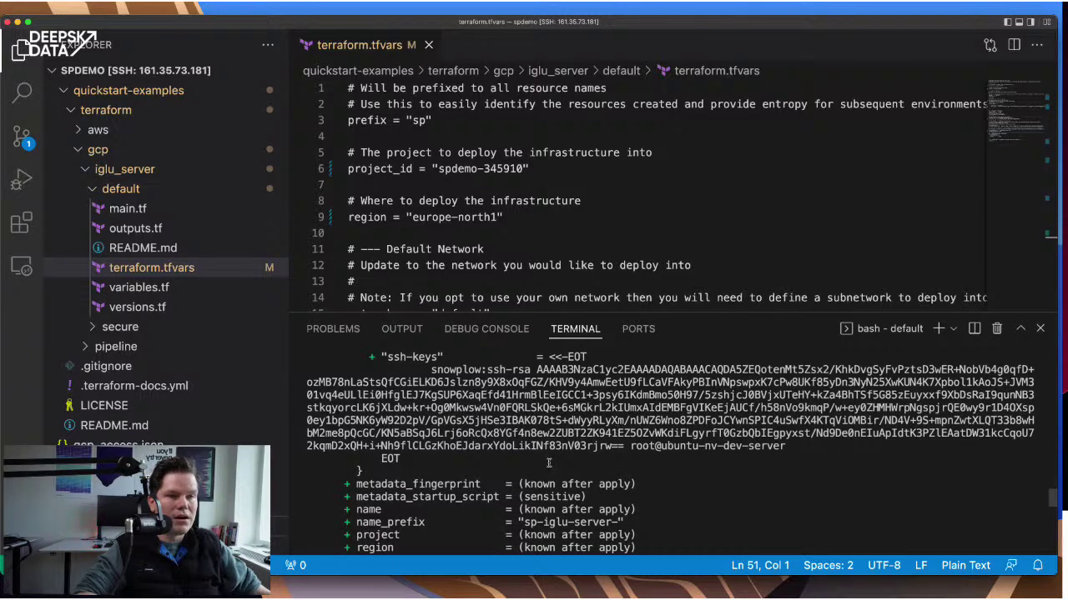
pyautogui.scroll(-15, 549, 463)
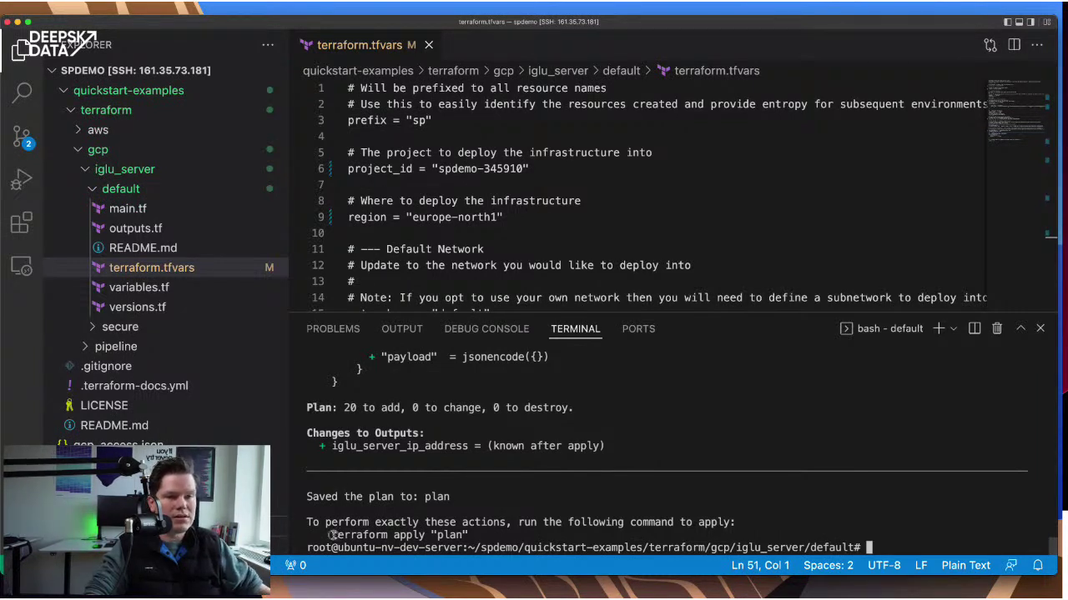
# - Copy the suggested apply command, edit it down to terraform apply, and run it
pyautogui.moveTo(331, 535); pyautogui.dragTo(472, 536)
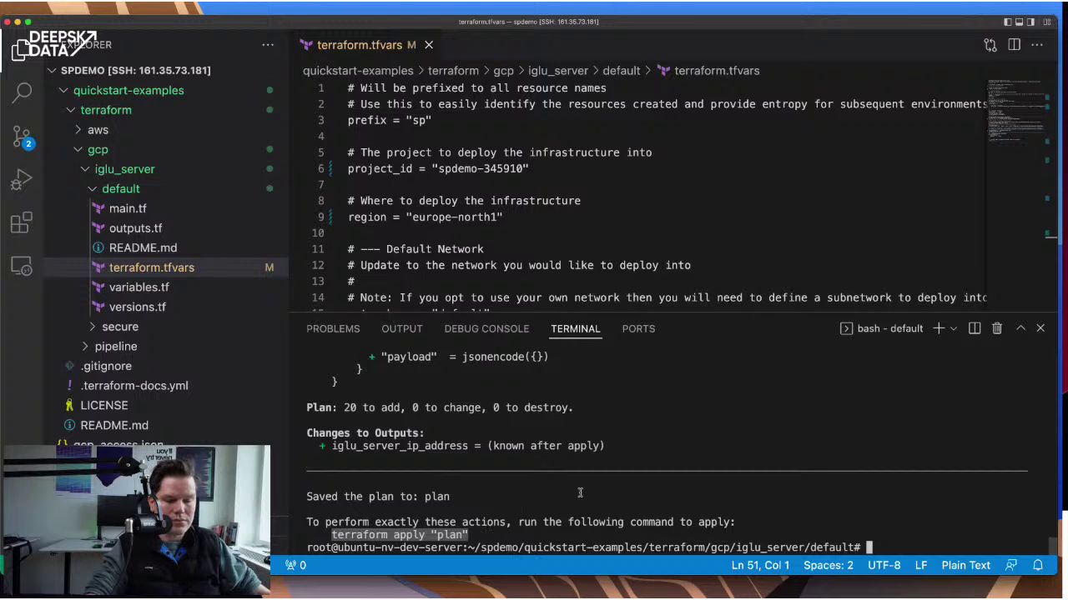
pyautogui.press('super+c')
pyautogui.click(886, 544)
pyautogui.press('super+v')
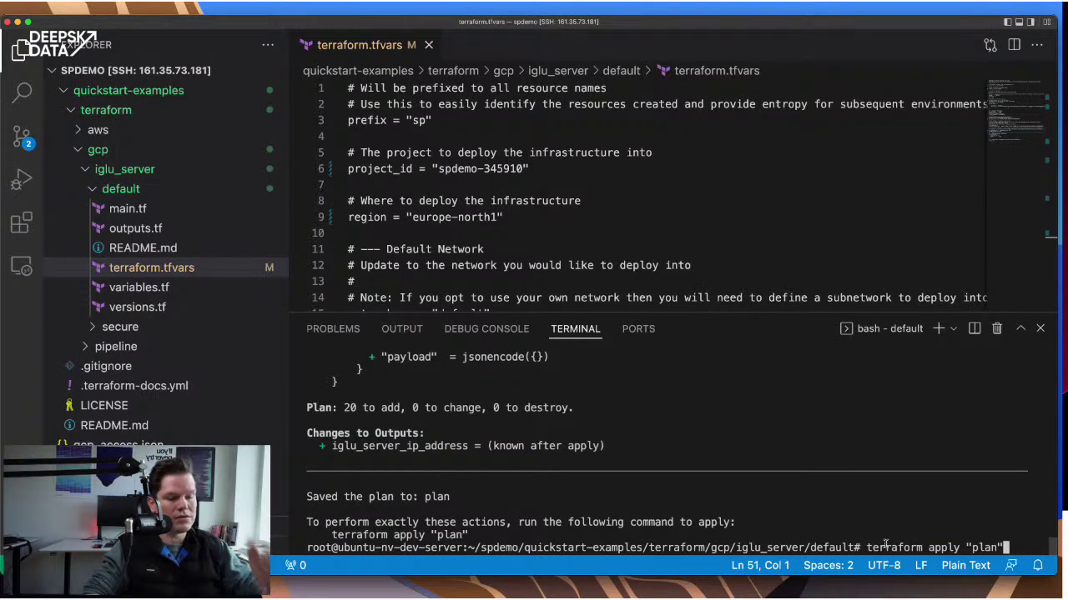
pyautogui.press('BackSpace')
pyautogui.press('BackSpace')
pyautogui.press('BackSpace')
pyautogui.press('BackSpace')
pyautogui.press('BackSpace')
pyautogui.press('BackSpace')
pyautogui.press('BackSpace')
pyautogui.press('BackSpace')
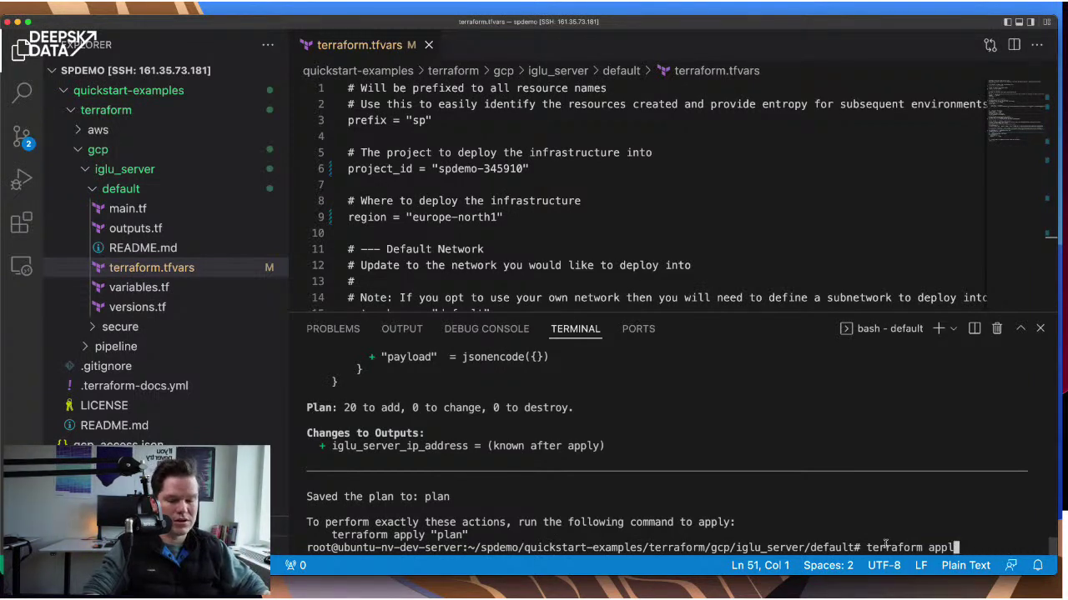
pyautogui.write('y')
pyautogui.press('Return')
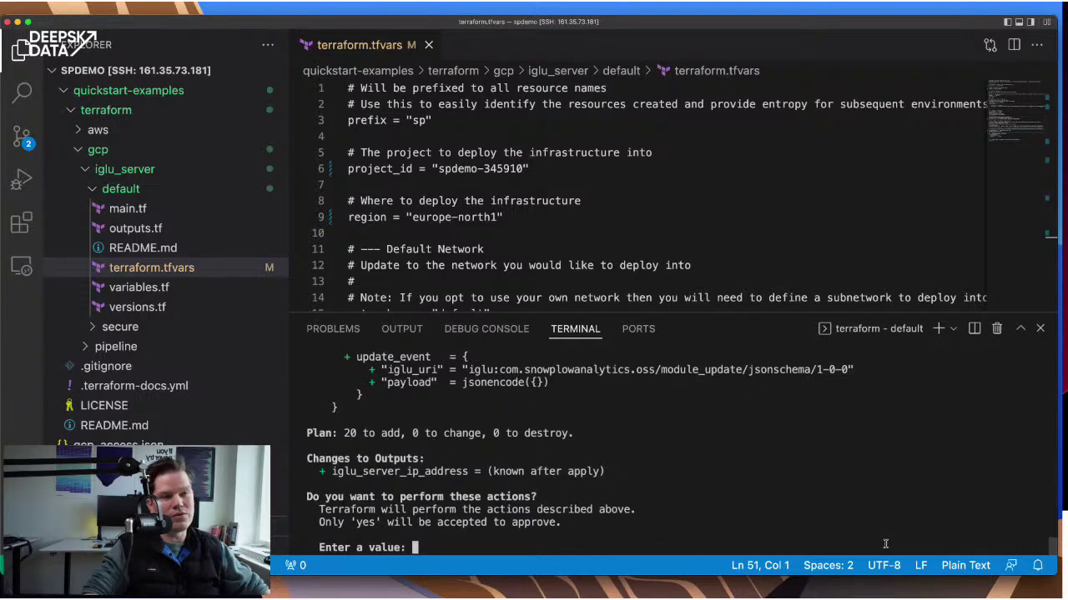
# - Approve the apply with yes and read the Error 403 saying the Compute Engine API is disabled
pyautogui.scroll(5, 581, 437)
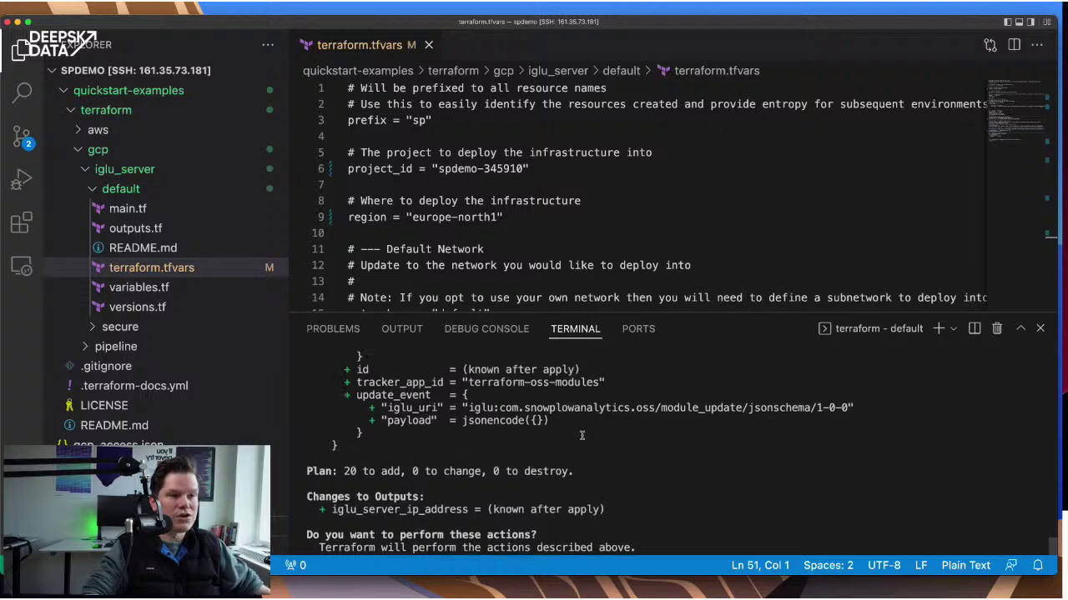
pyautogui.scroll(-5, 581, 439)
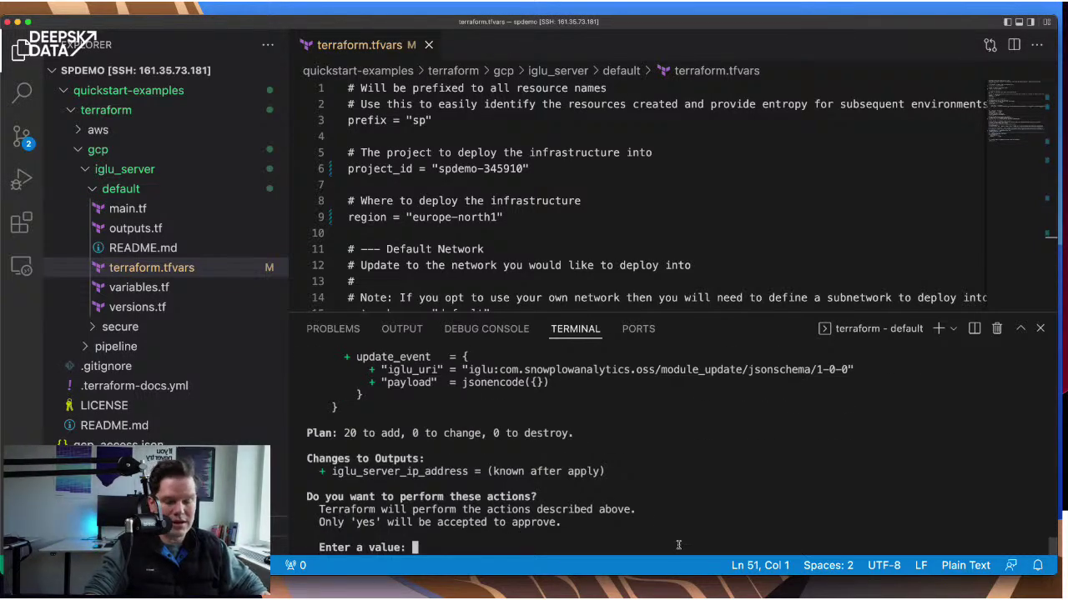
pyautogui.write('yes')
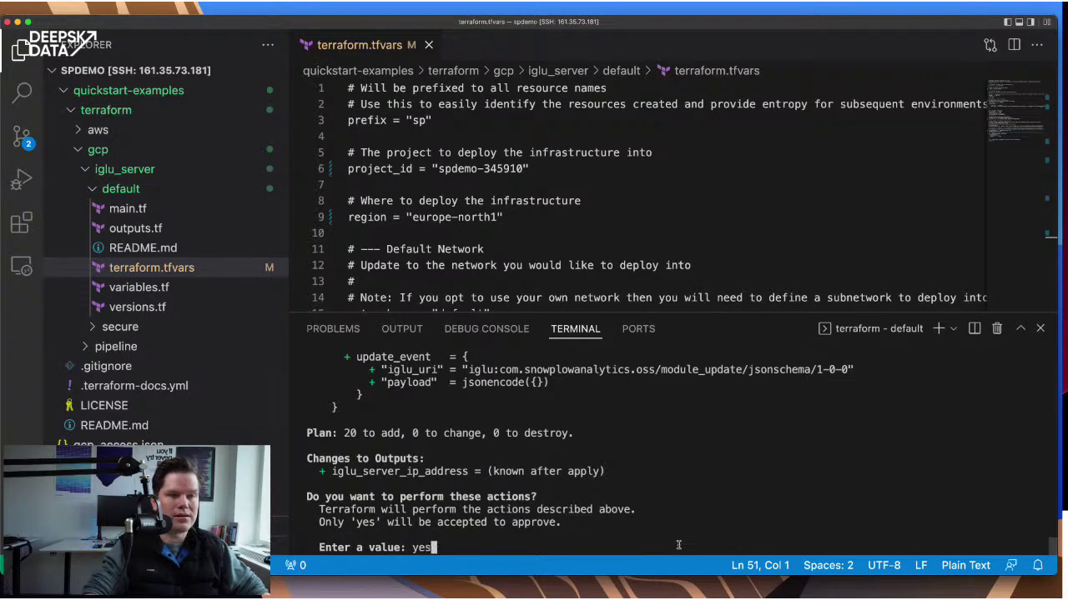
pyautogui.press('Return')
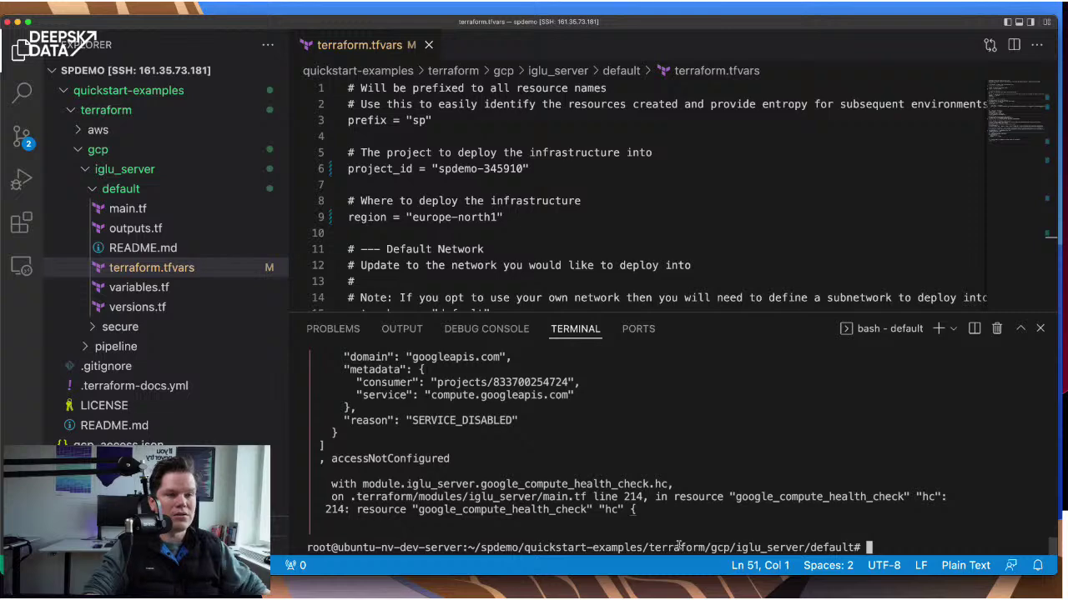
pyautogui.scroll(5, 626, 493)
pyautogui.scroll(2, 625, 492)
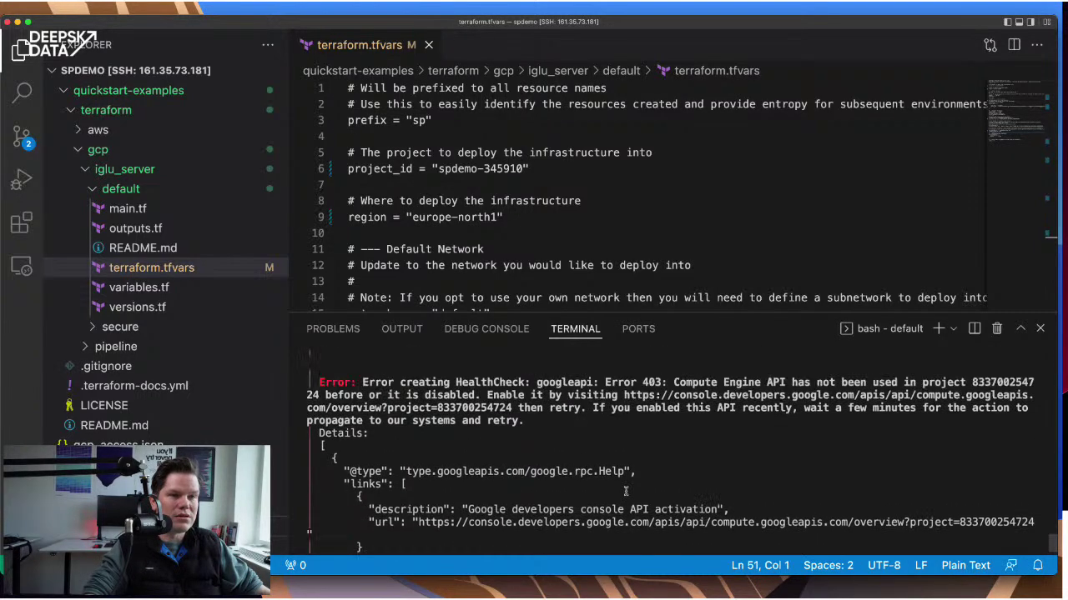
pyautogui.scroll(1, 660, 426)
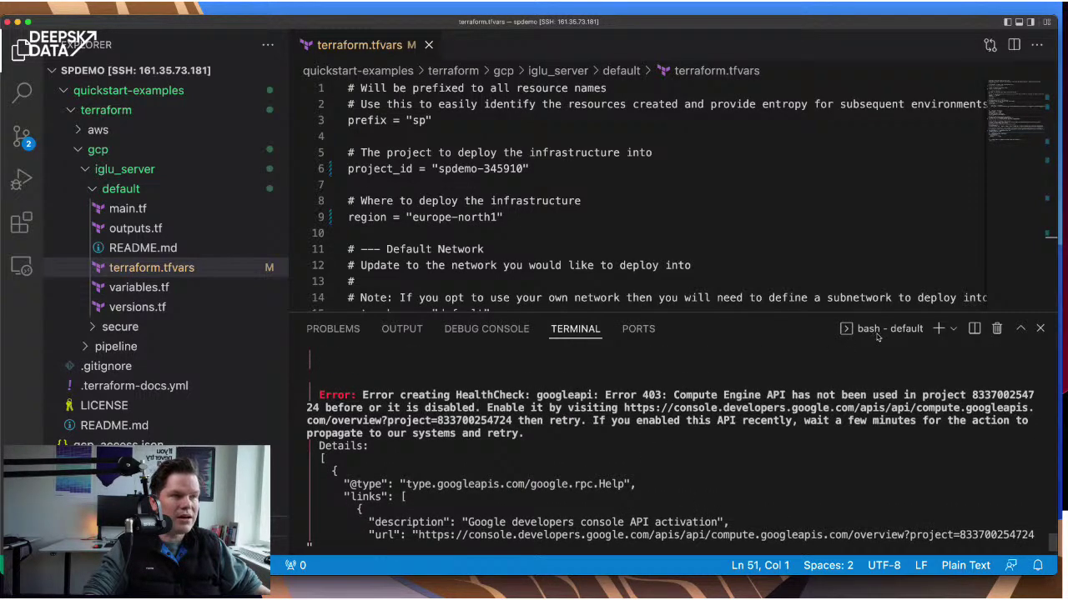
pyautogui.scroll(1, 651, 458)
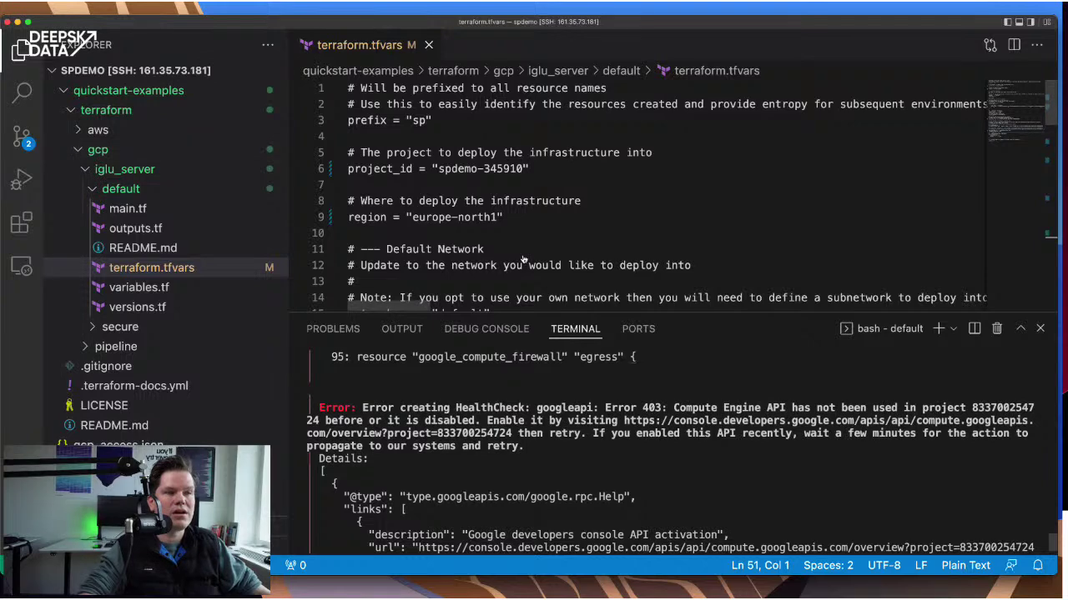
# - In Google Cloud Console, go to APIs & Services and open the API Library
pyautogui.press('super+Tab')
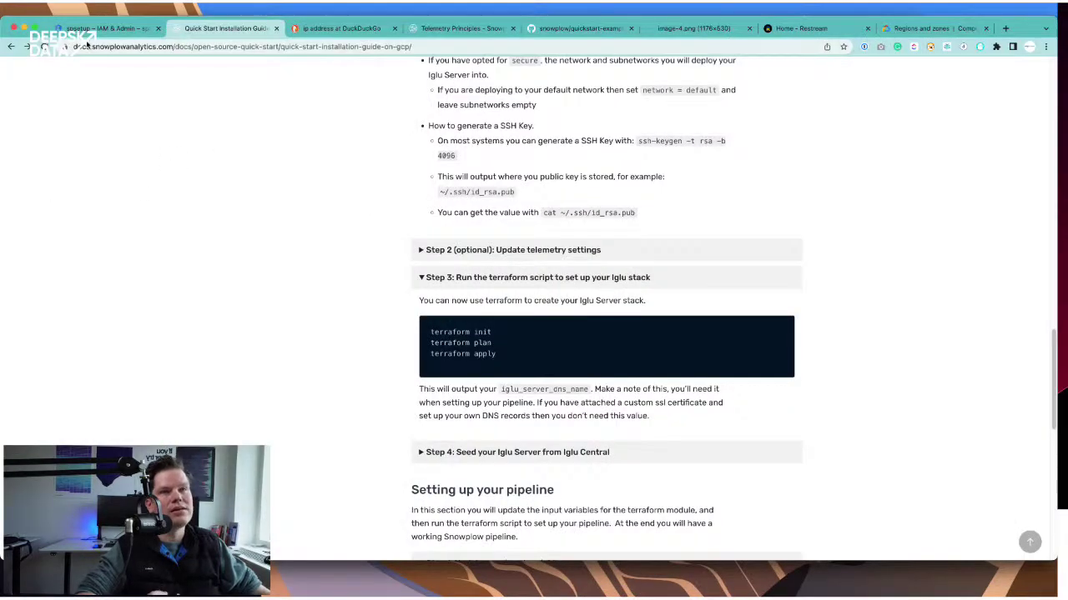
pyautogui.click(104, 29)
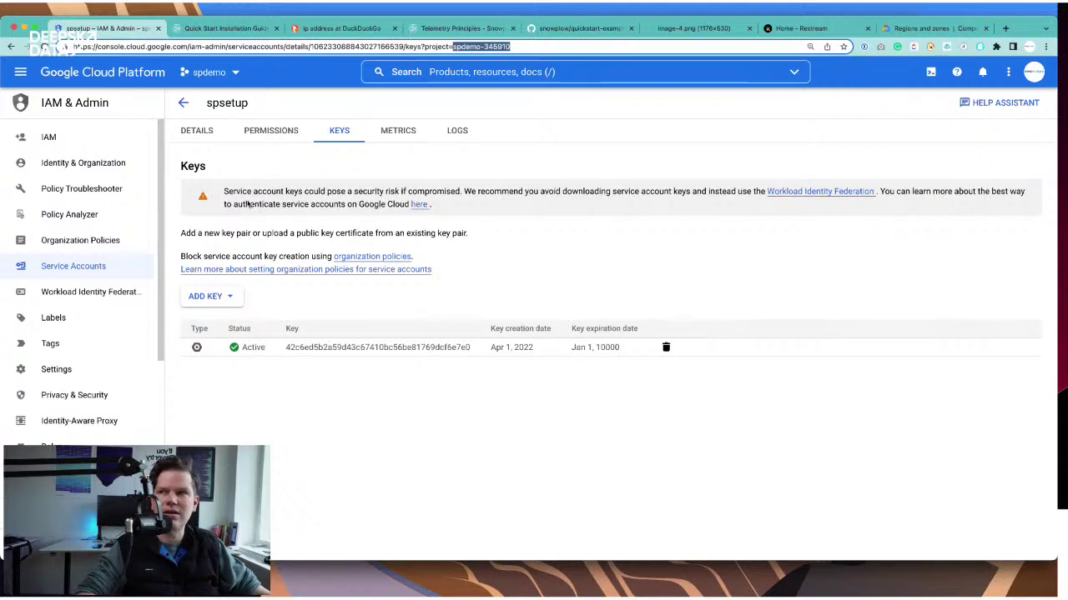
pyautogui.click(20, 72)
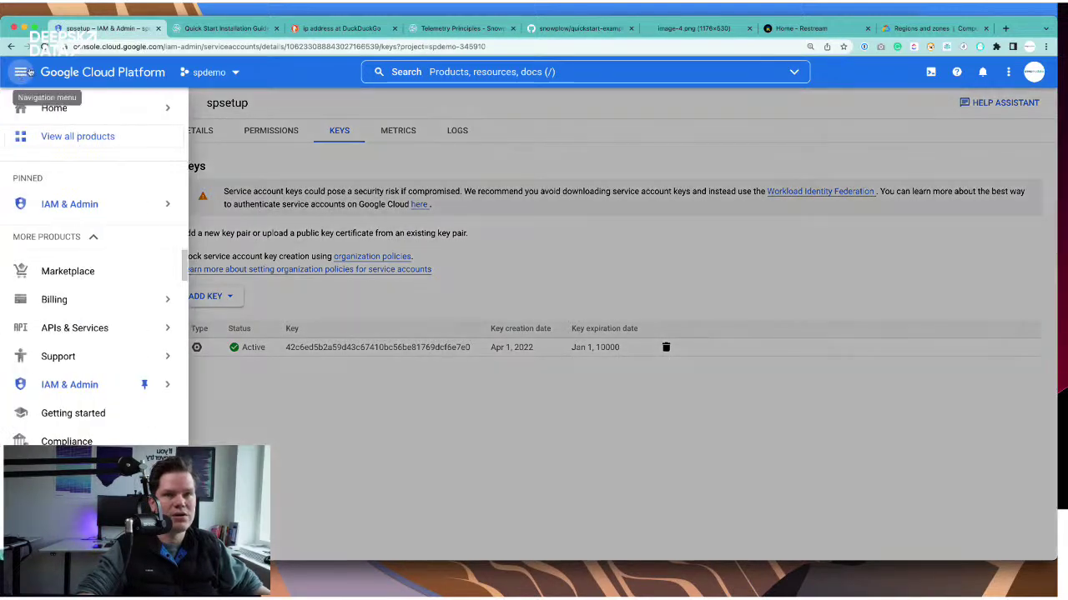
pyautogui.moveTo(163, 205)
pyautogui.click(72, 330)
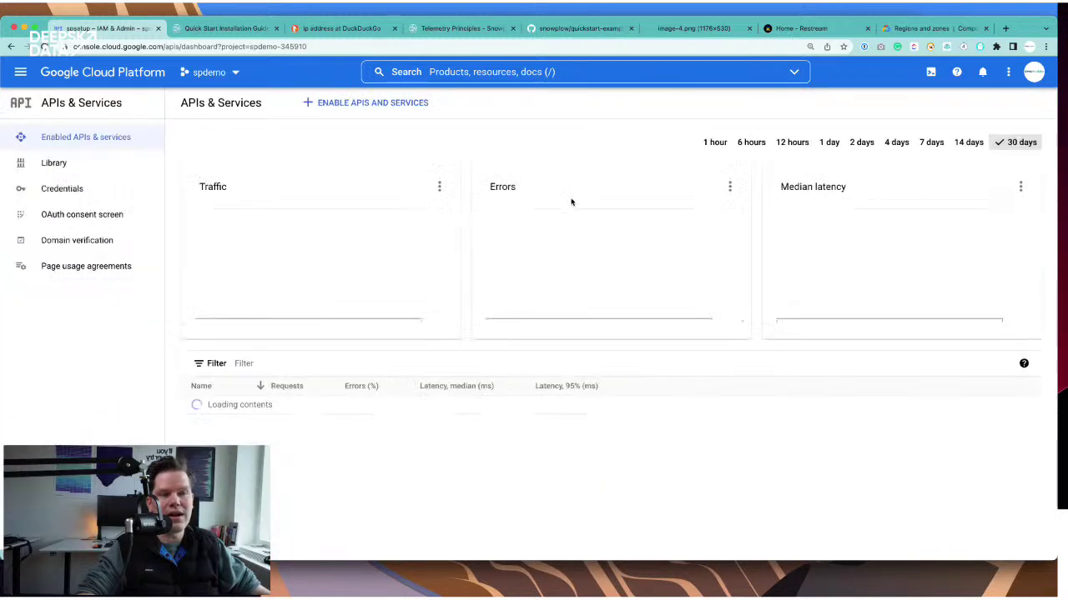
pyautogui.click(363, 103)
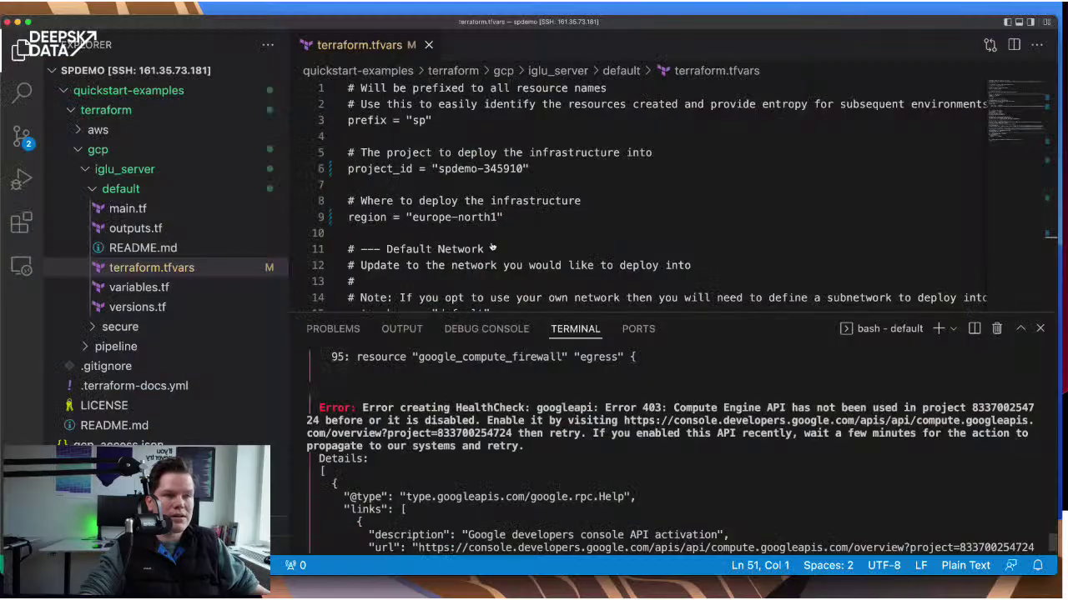
# - Search the library for Compute Engine API, copied from the terminal error, open it and press Enable
pyautogui.press('super+Tab')
pyautogui.moveTo(673, 408); pyautogui.dragTo(759, 405)
pyautogui.press('super+c')
pyautogui.press('super+Tab')
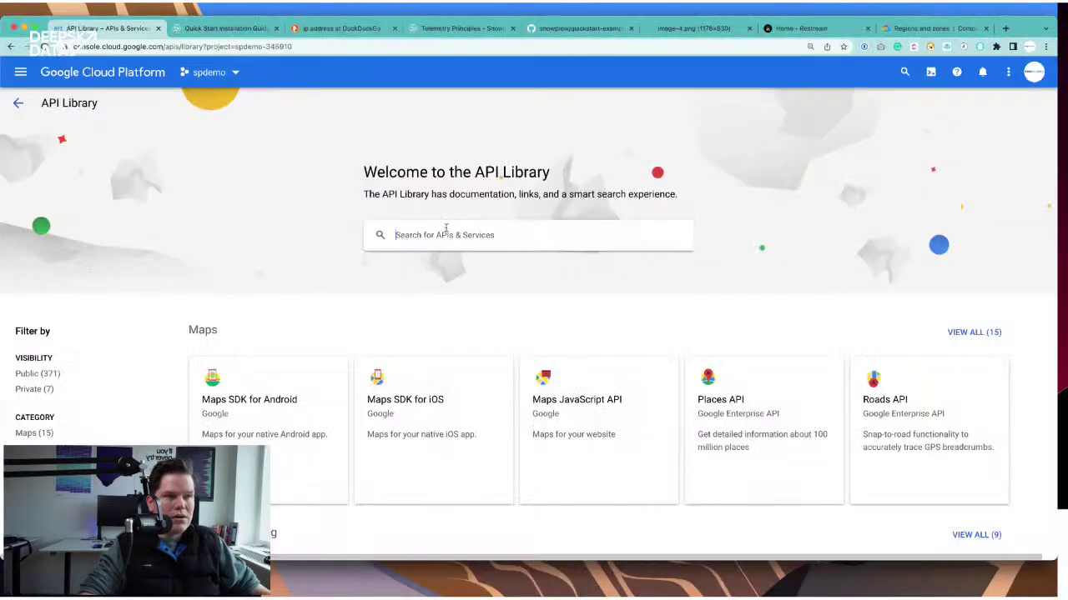
pyautogui.click(457, 236)
pyautogui.press('super+v')
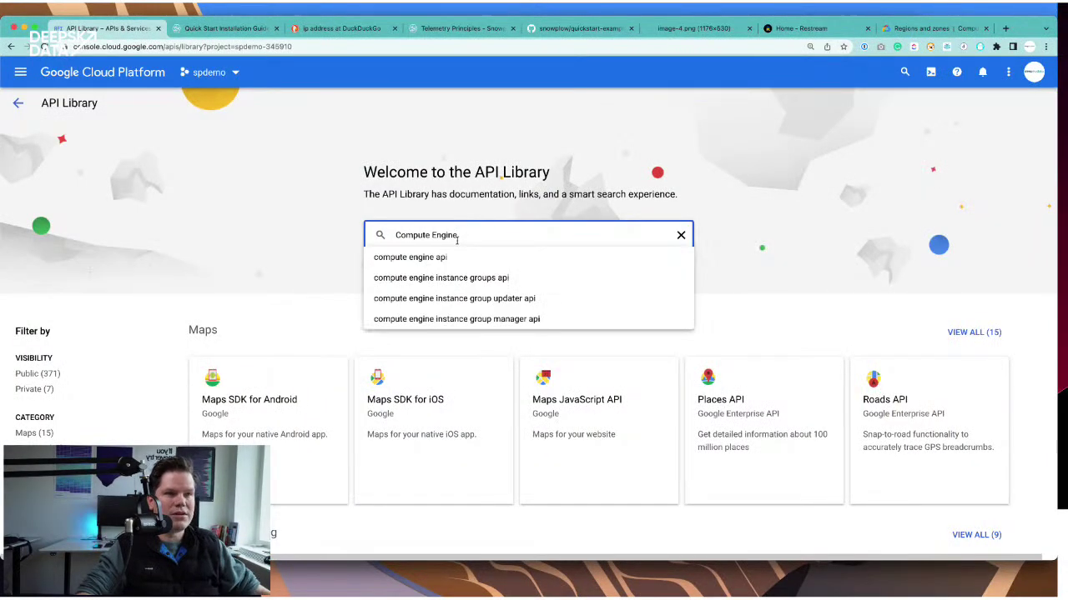
pyautogui.click(446, 254)
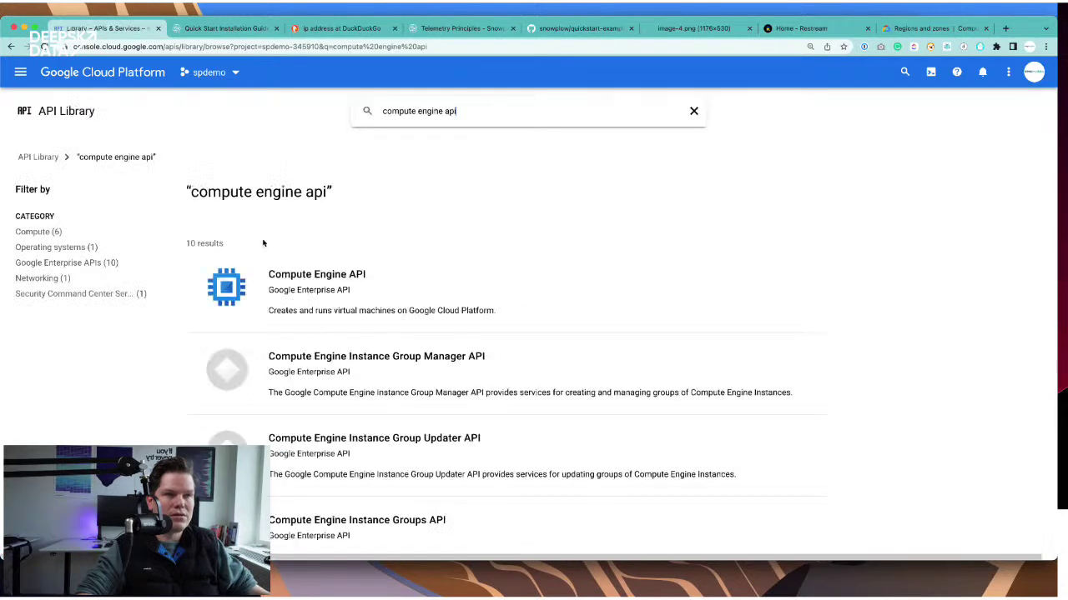
pyautogui.click(311, 276)
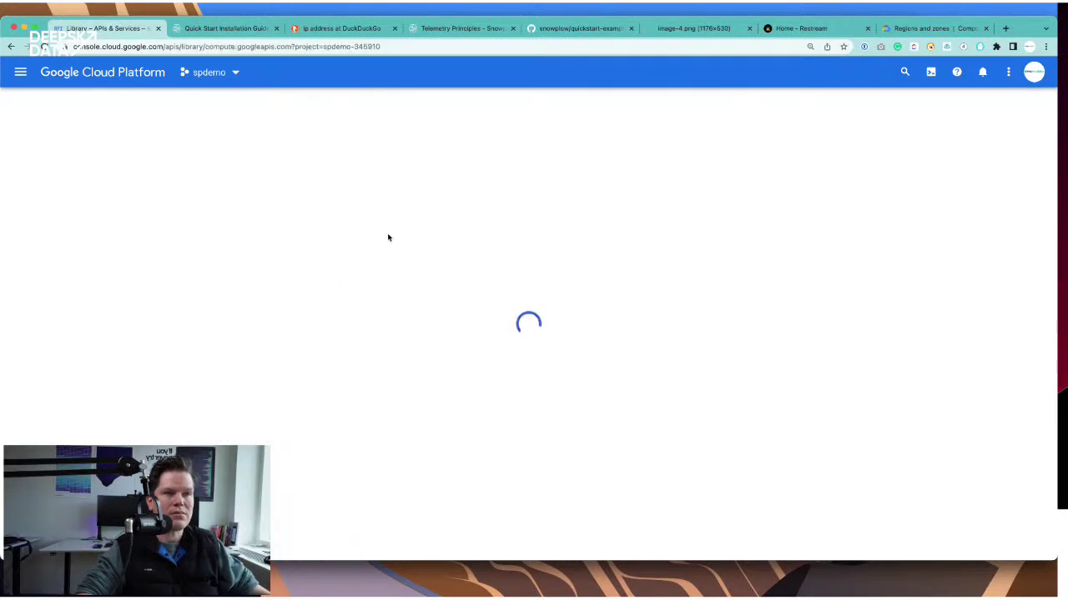
pyautogui.click(167, 236)
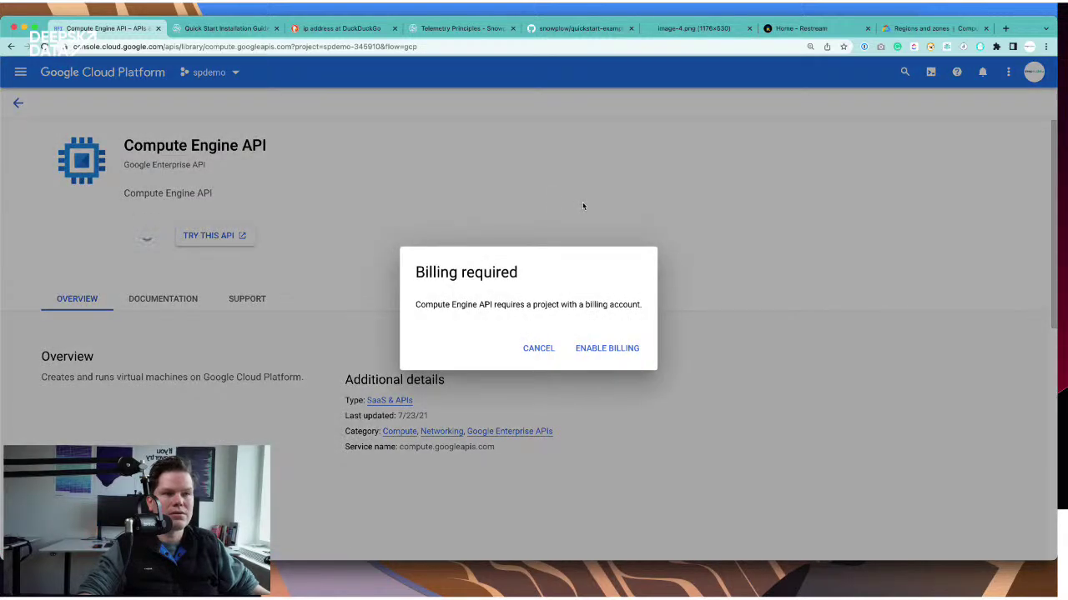
# - Link the selected billing account to spdemo with Set Account, then view the image-4.png pipeline diagram
pyautogui.click(605, 346)
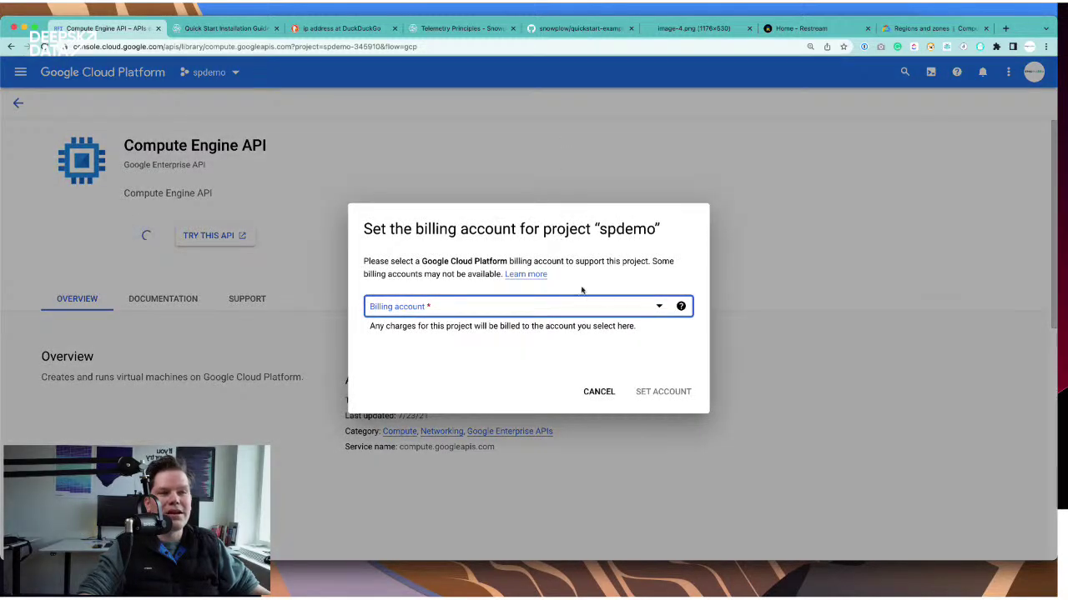
pyautogui.click(635, 308)
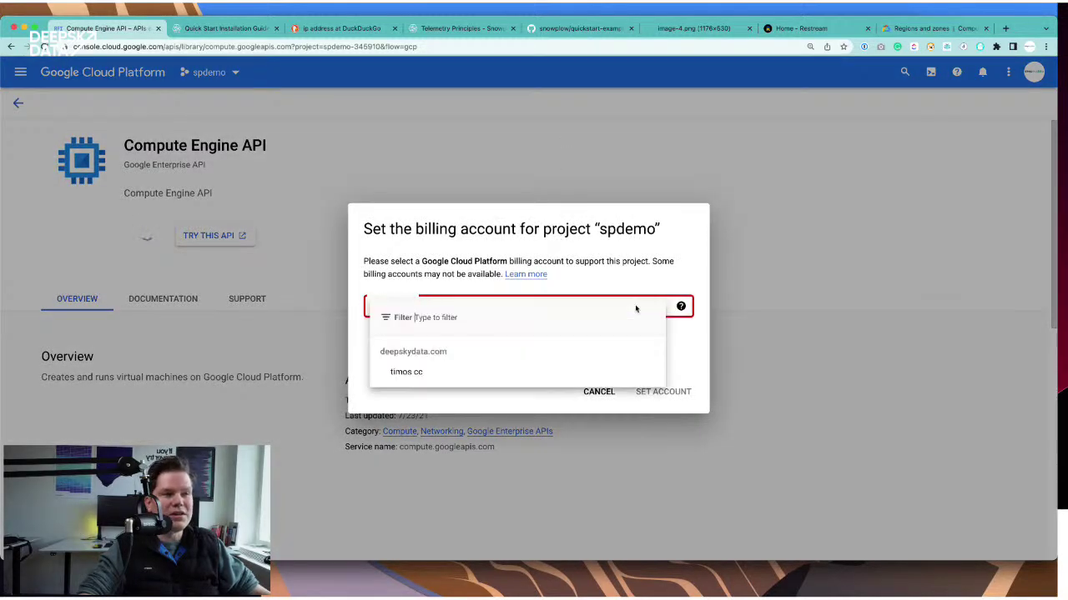
pyautogui.click(526, 372)
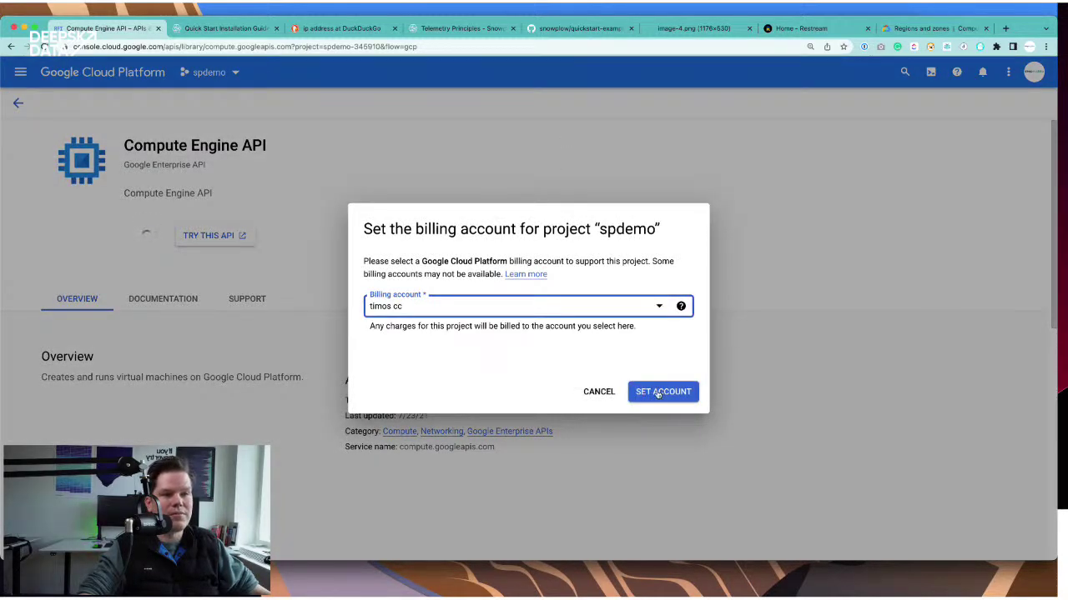
pyautogui.click(659, 393)
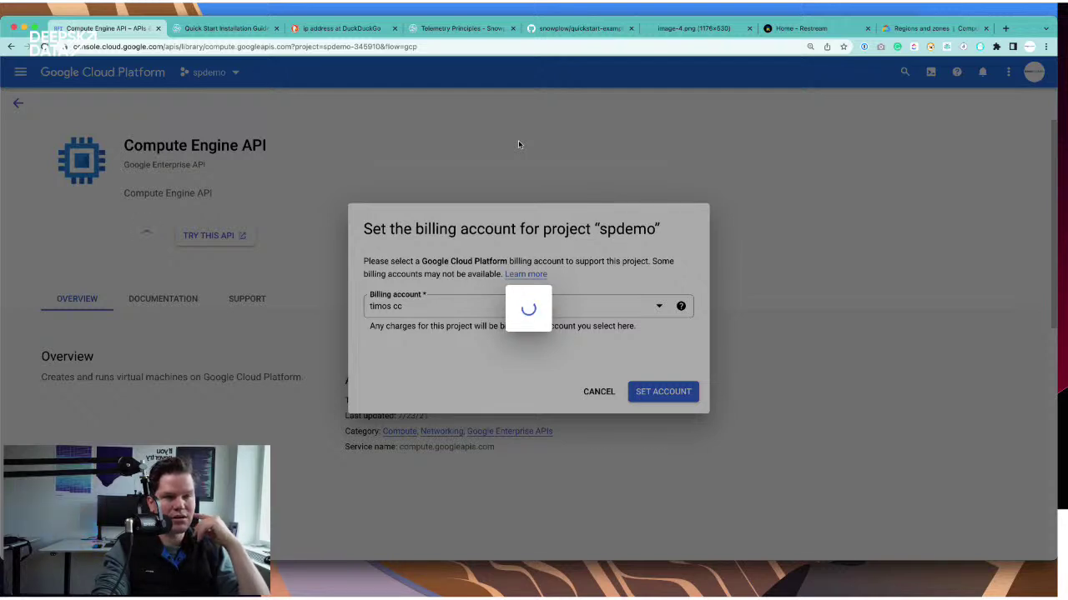
pyautogui.click(705, 30)
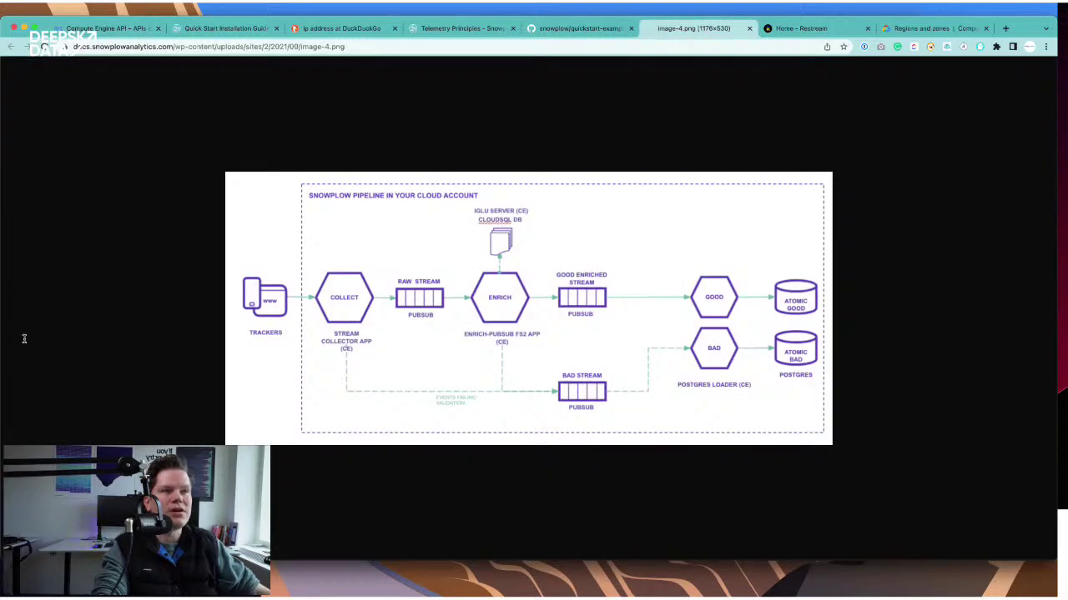
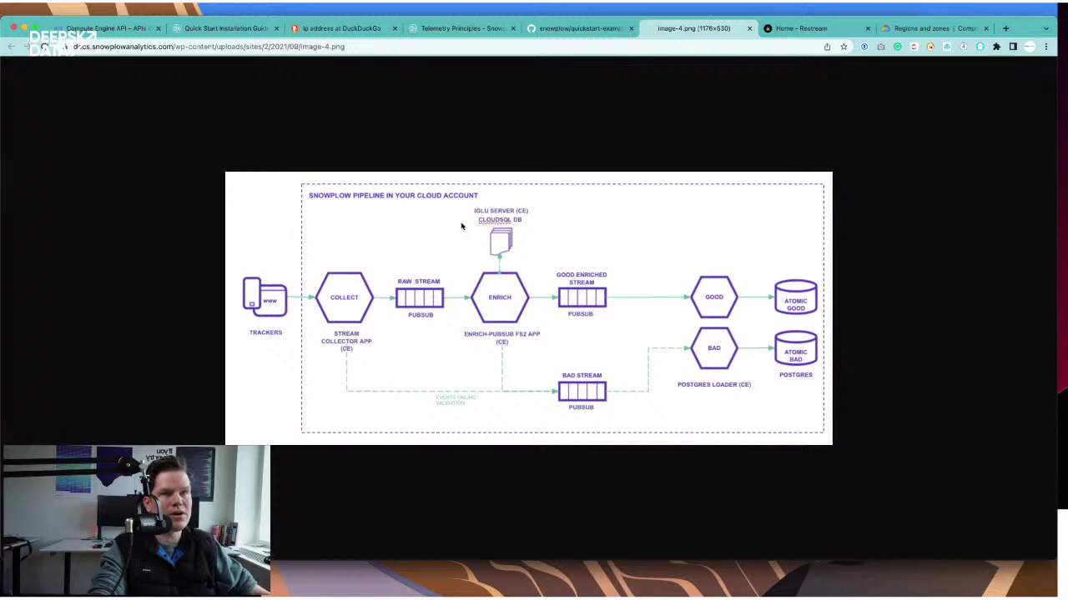
# - Return to the Compute Engine API tab showing the spdemo billing account prompt
pyautogui.click(102, 28)
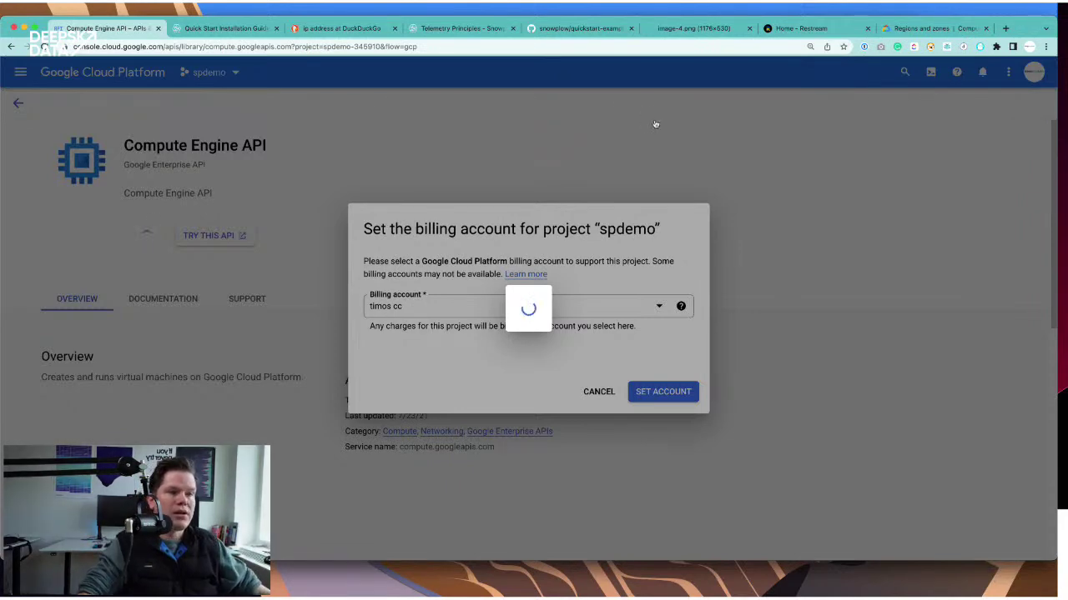
# - Review the Terraform apply errors about disabled Compute Engine and IAM APIs, then return to Chrome
pyautogui.press('super+Tab')
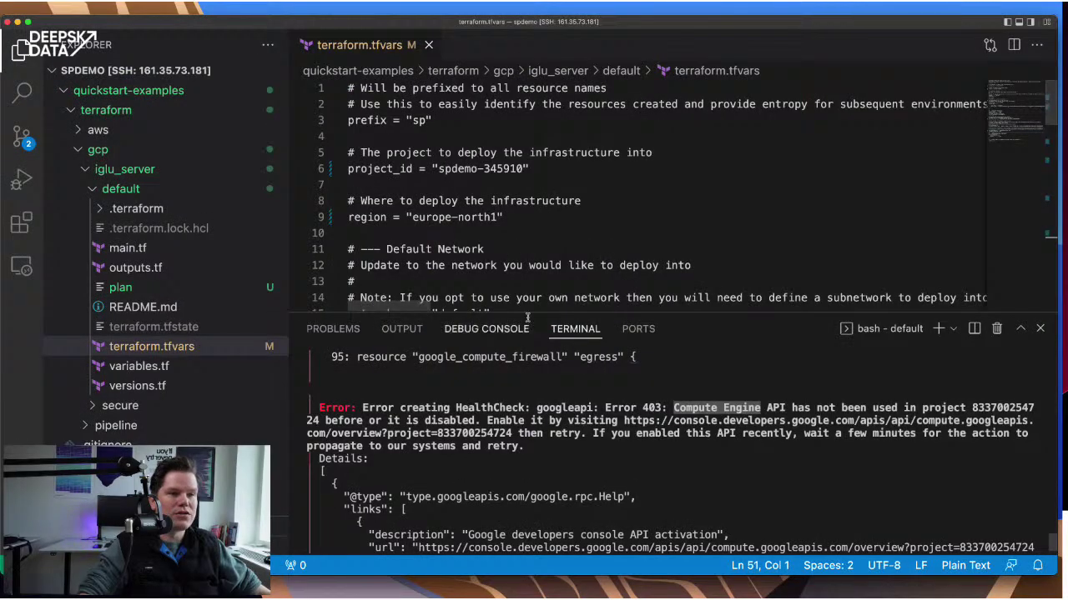
pyautogui.scroll(5, 604, 405)
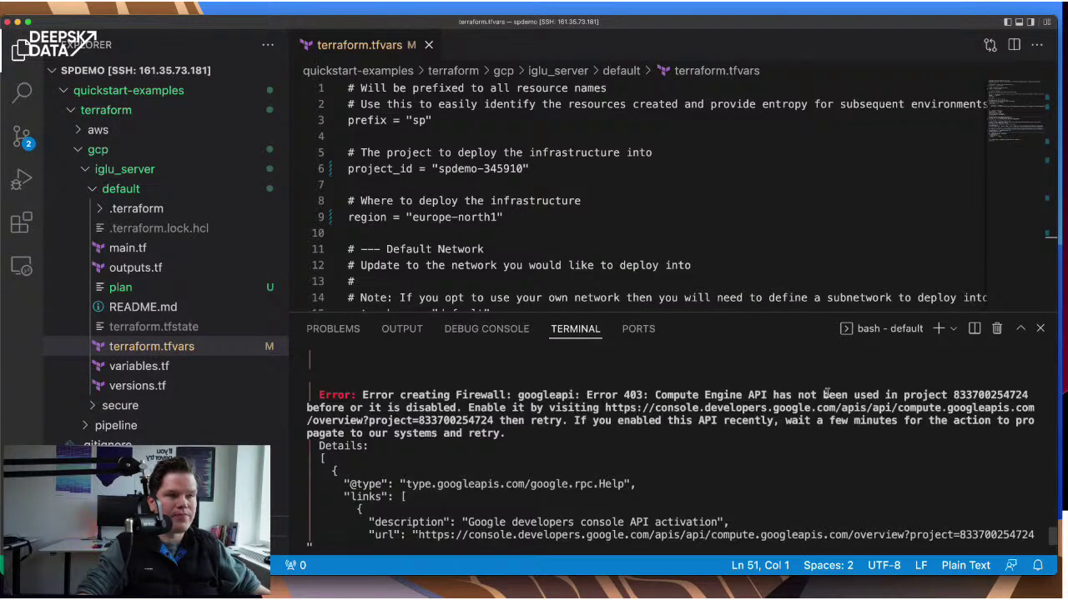
pyautogui.scroll(5, 708, 401)
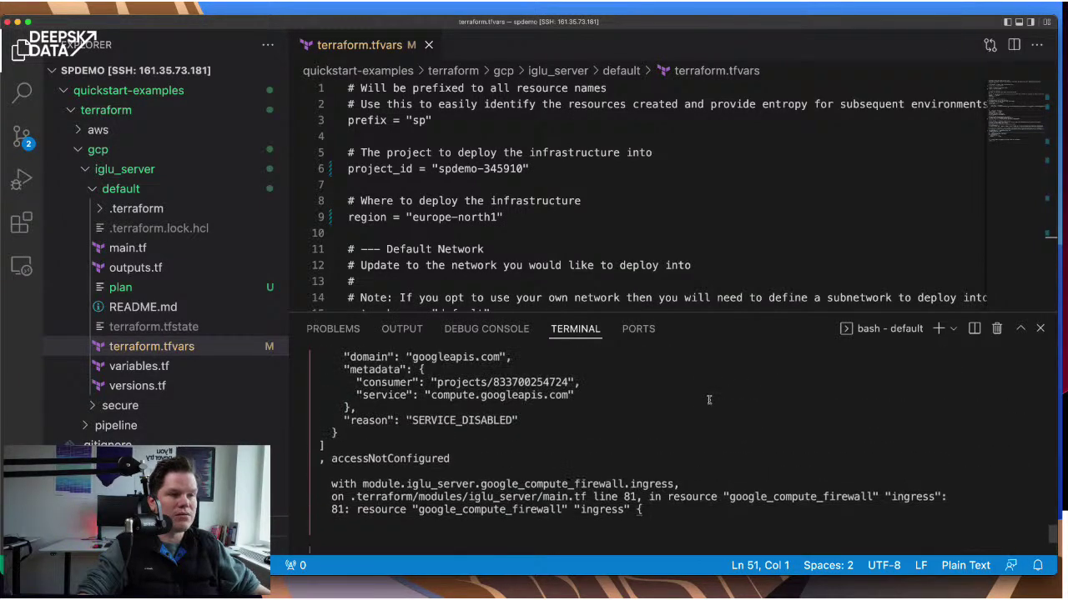
pyautogui.scroll(-5, 708, 401)
pyautogui.scroll(5, 708, 401)
pyautogui.scroll(-2, 709, 401)
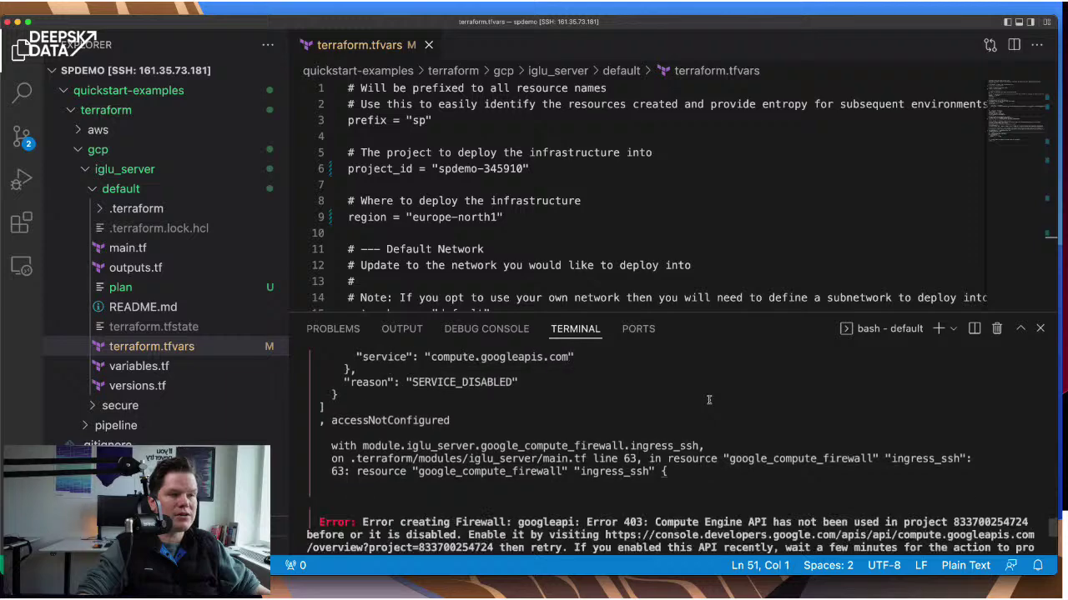
pyautogui.scroll(10, 682, 436)
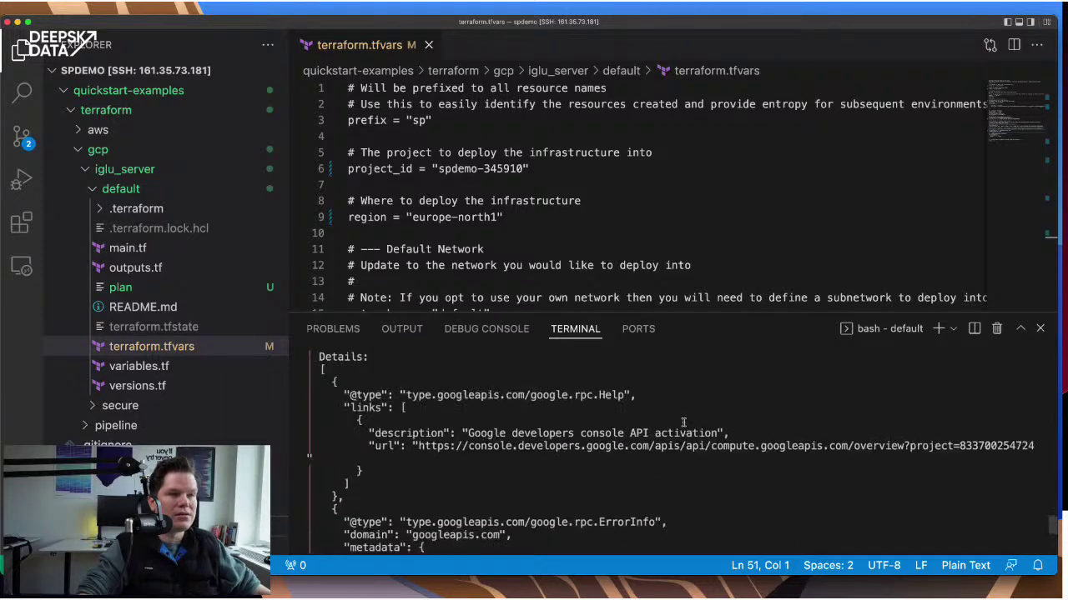
pyautogui.scroll(8, 683, 423)
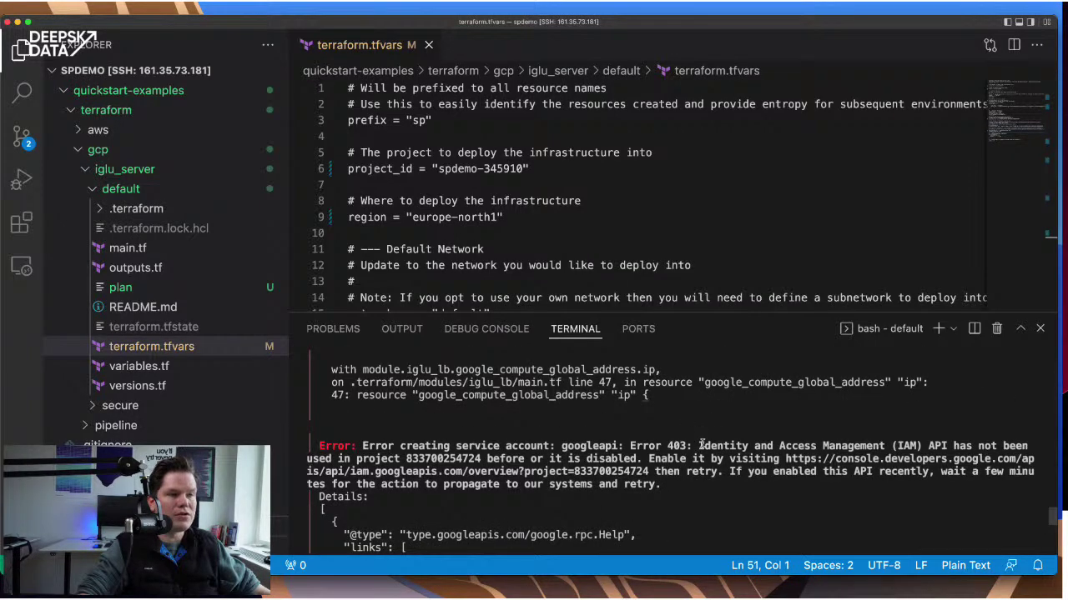
pyautogui.scroll(1, 711, 417)
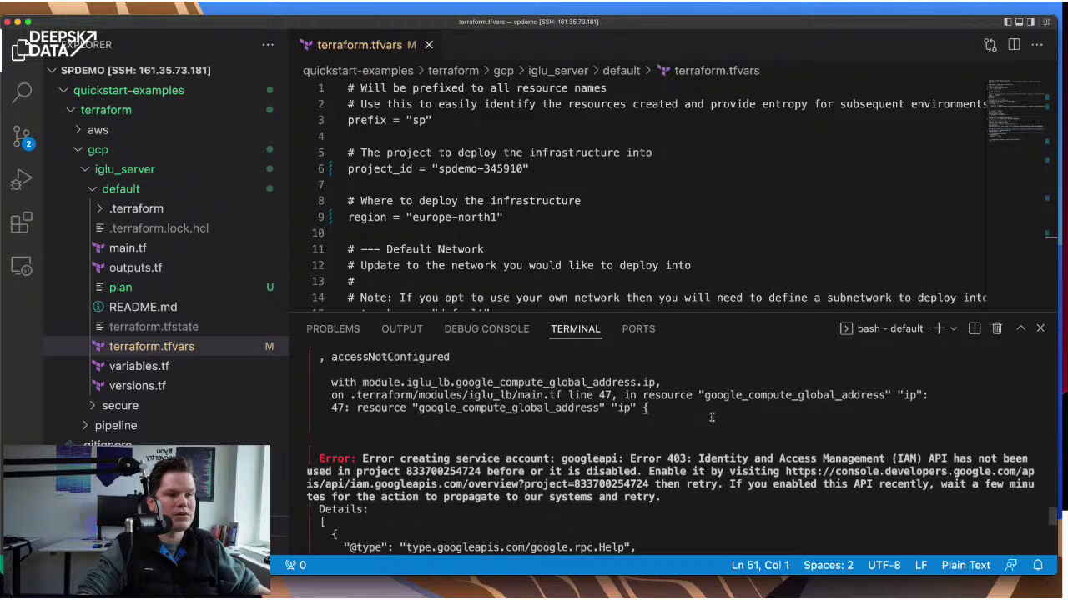
pyautogui.scroll(10, 712, 417)
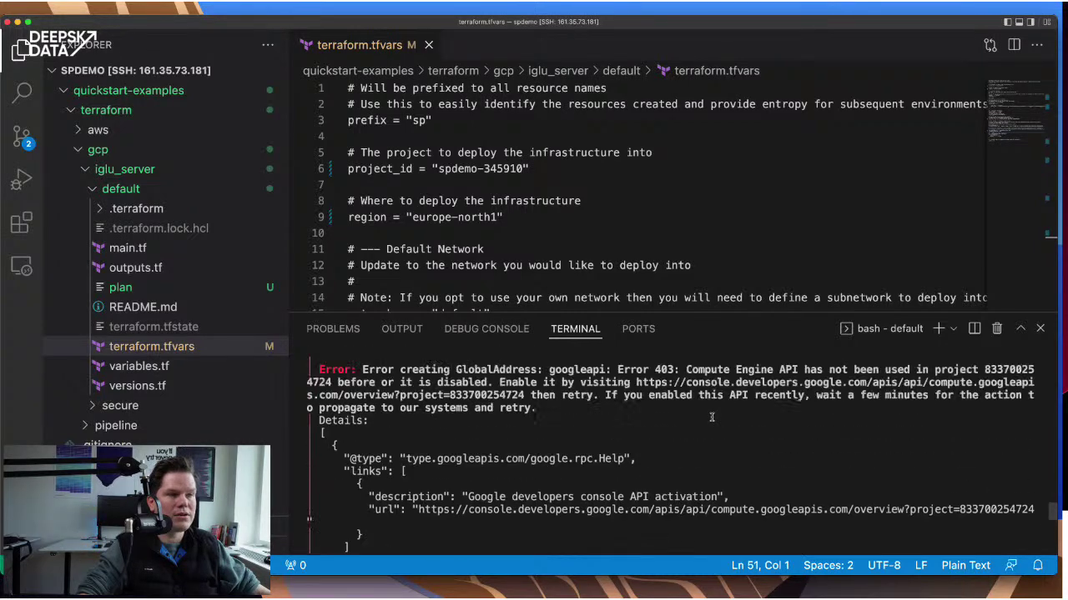
pyautogui.scroll(10, 712, 417)
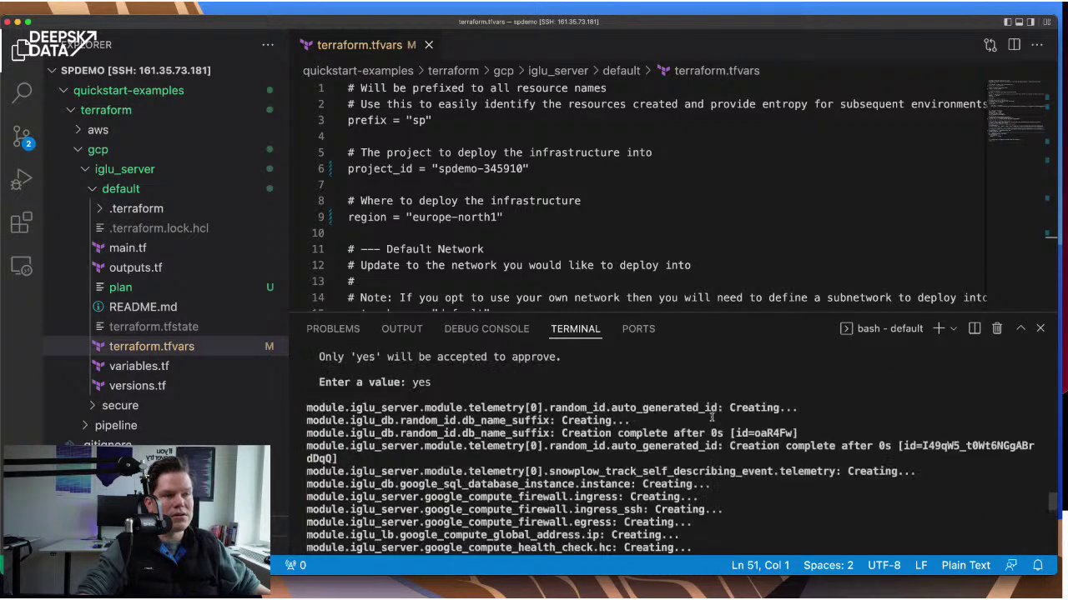
pyautogui.scroll(3, 711, 417)
pyautogui.scroll(-10, 711, 417)
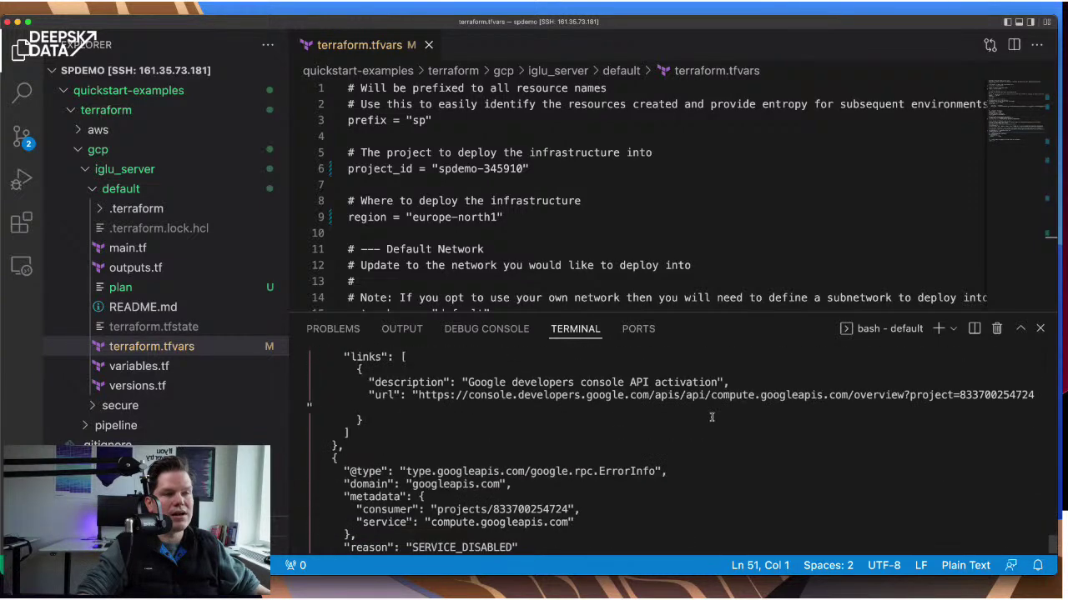
pyautogui.scroll(-3, 711, 417)
pyautogui.press('super+Tab')
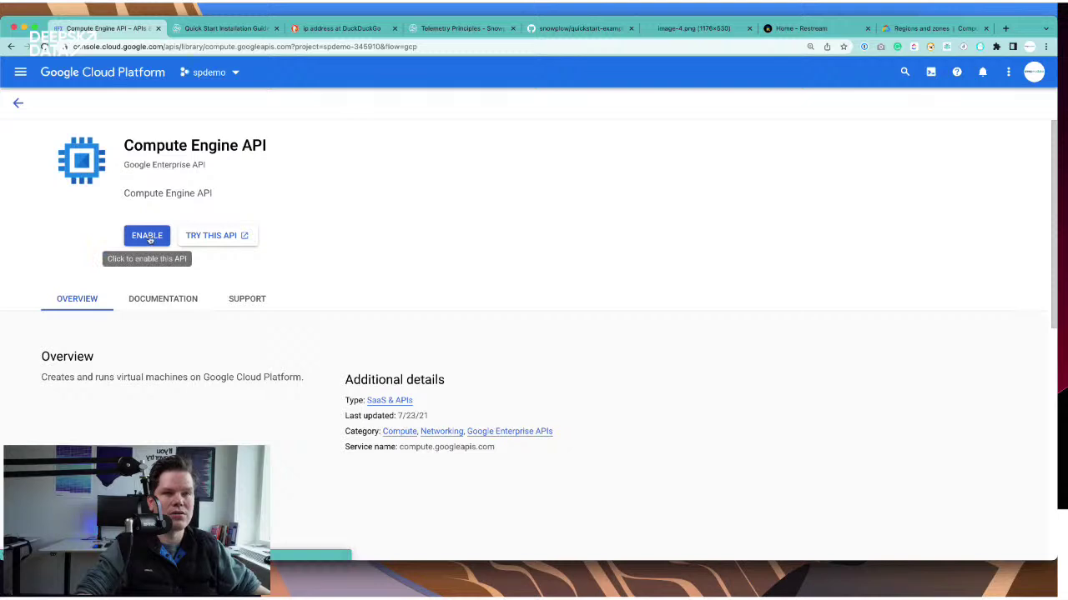
# - Enable the Compute Engine API, choosing a billing account and setting it for spdemo
pyautogui.click(147, 235)
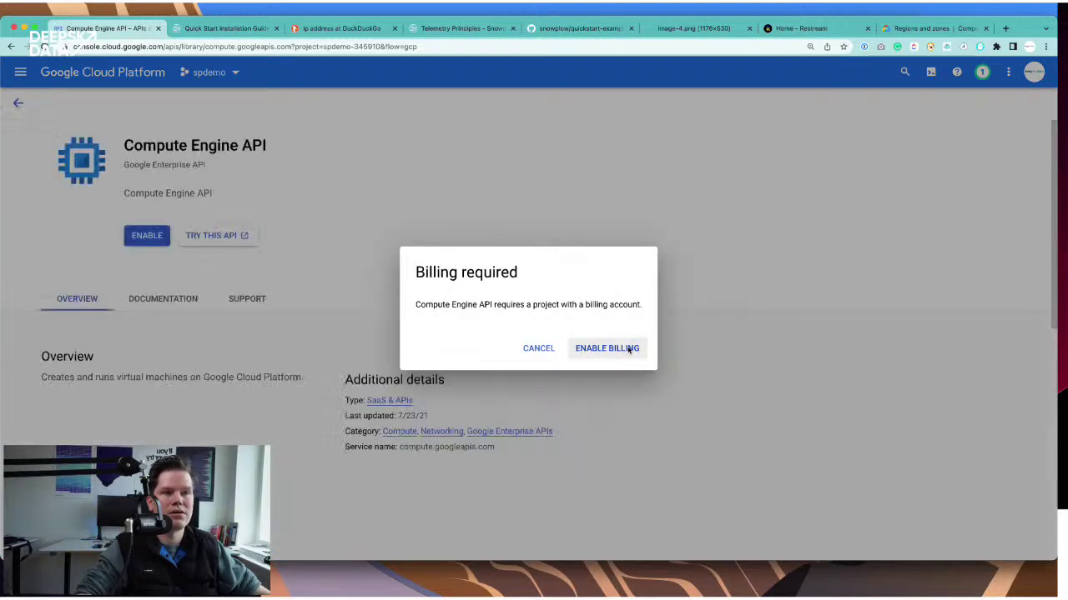
pyautogui.click(607, 349)
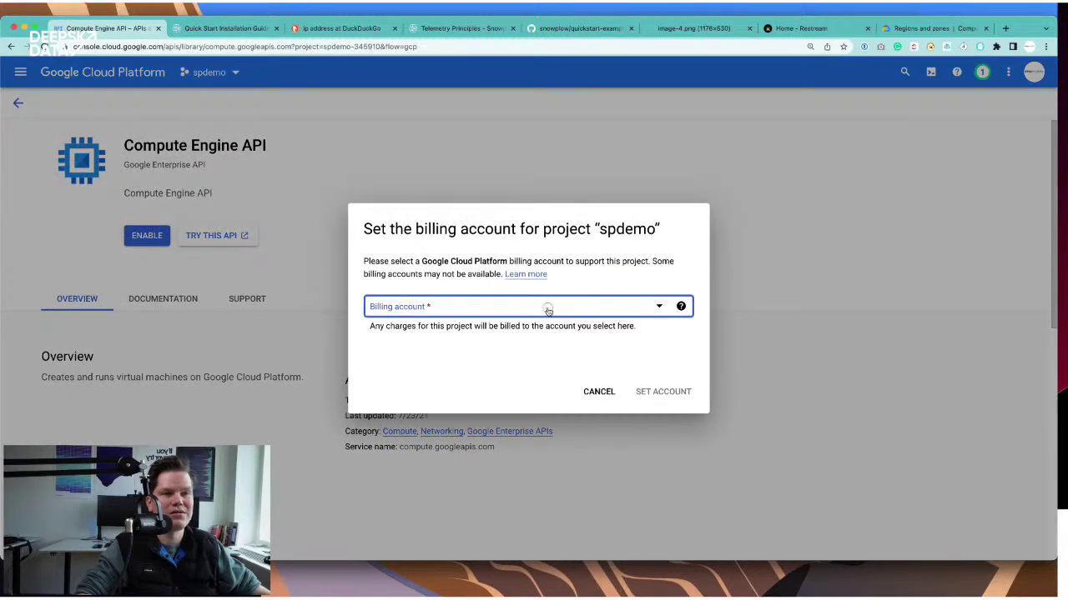
pyautogui.click(547, 310)
pyautogui.click(472, 372)
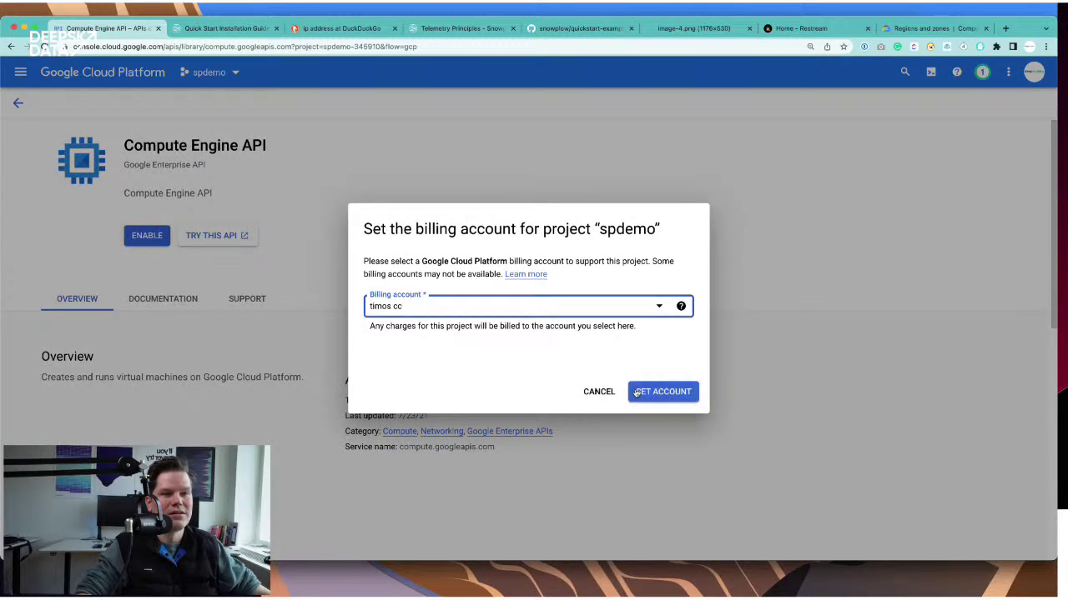
pyautogui.click(682, 396)
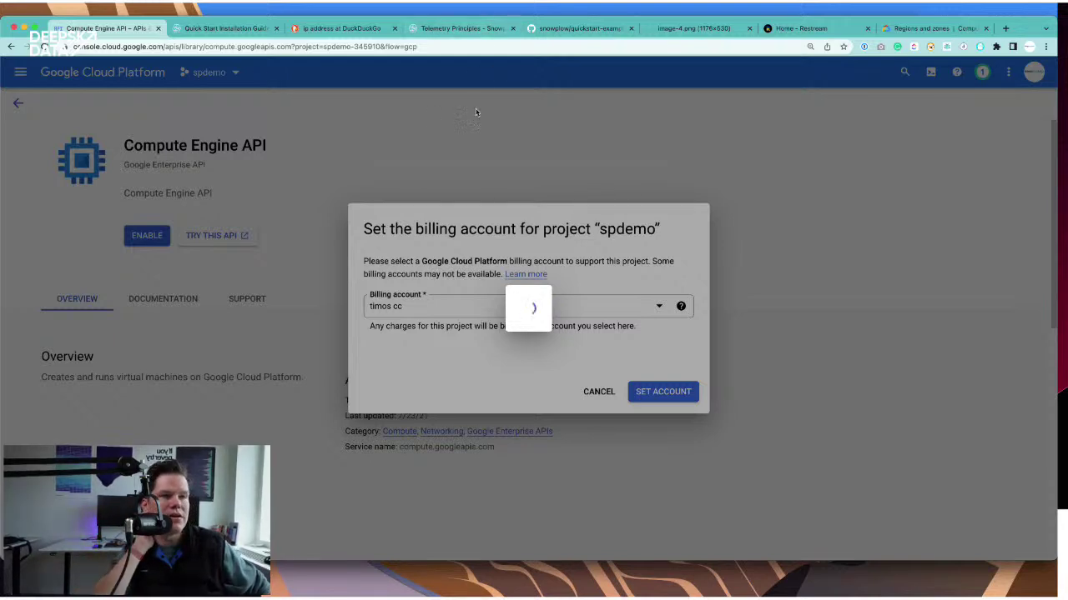
# - Search Google for 'iglu central github' and open the snowplow/iglu-central repository
pyautogui.click(461, 29)
pyautogui.click(414, 47)
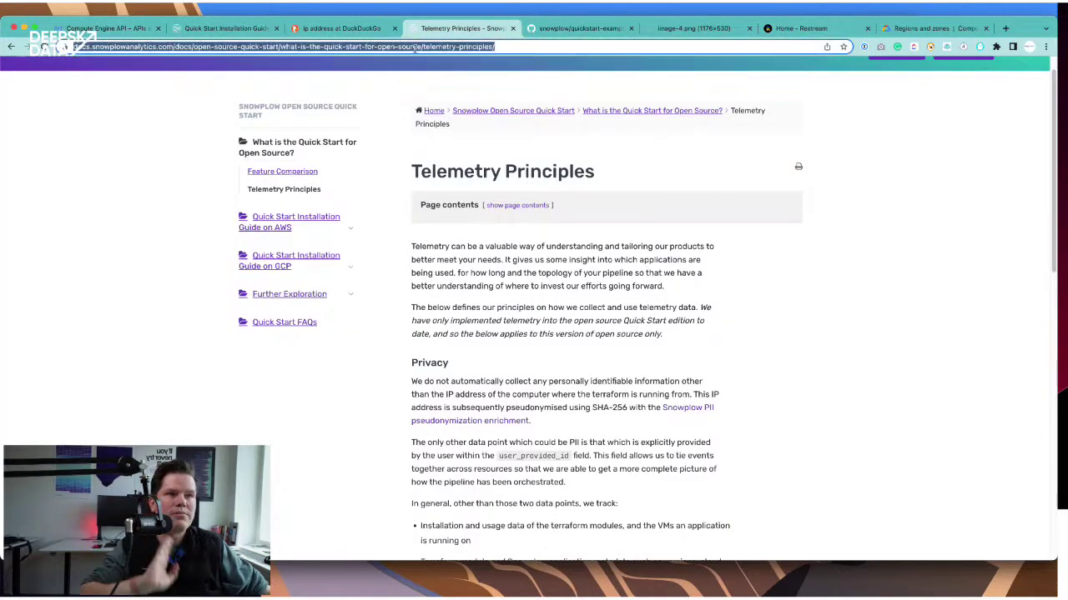
pyautogui.write('igl')
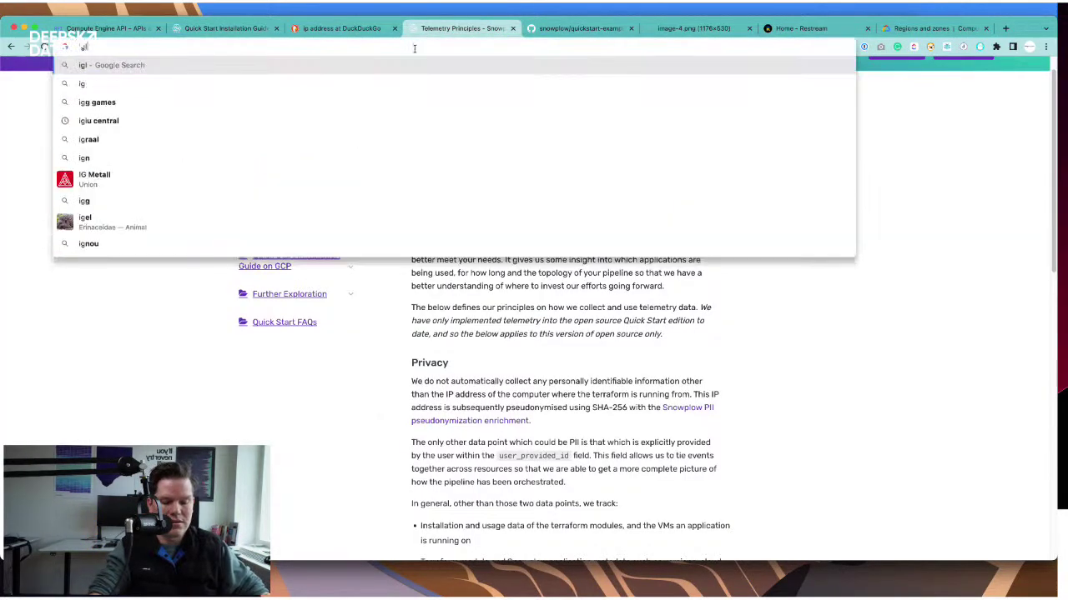
pyautogui.write('u cent')
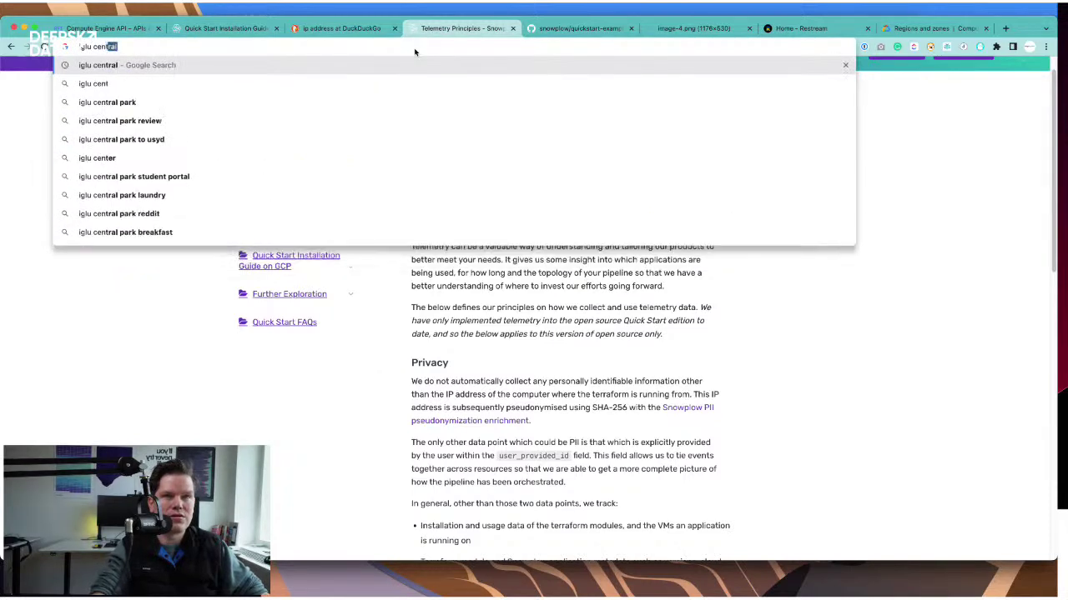
pyautogui.write('ral github')
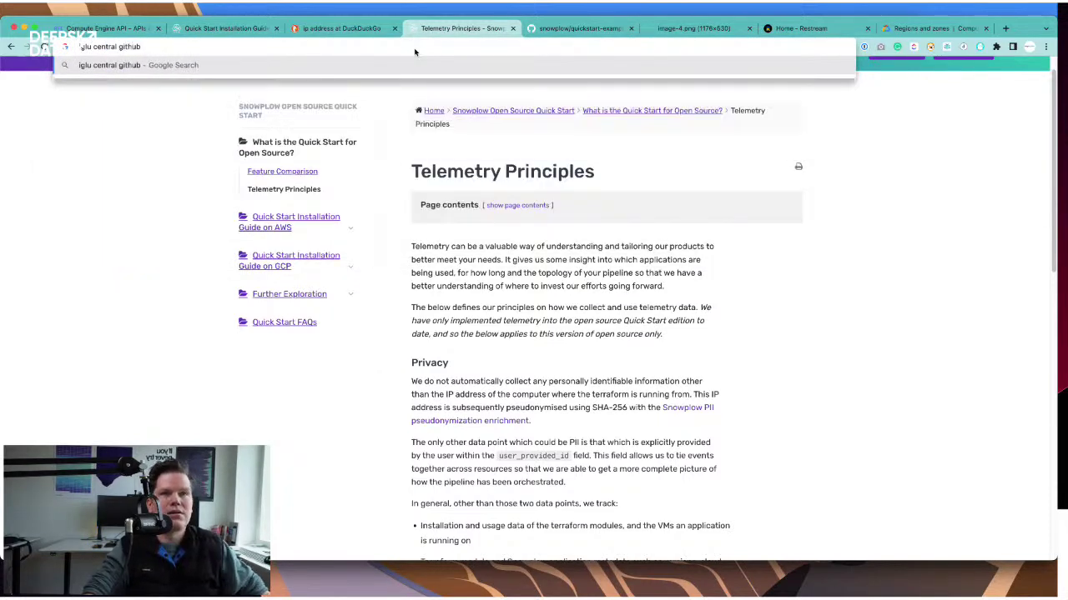
pyautogui.press('Return')
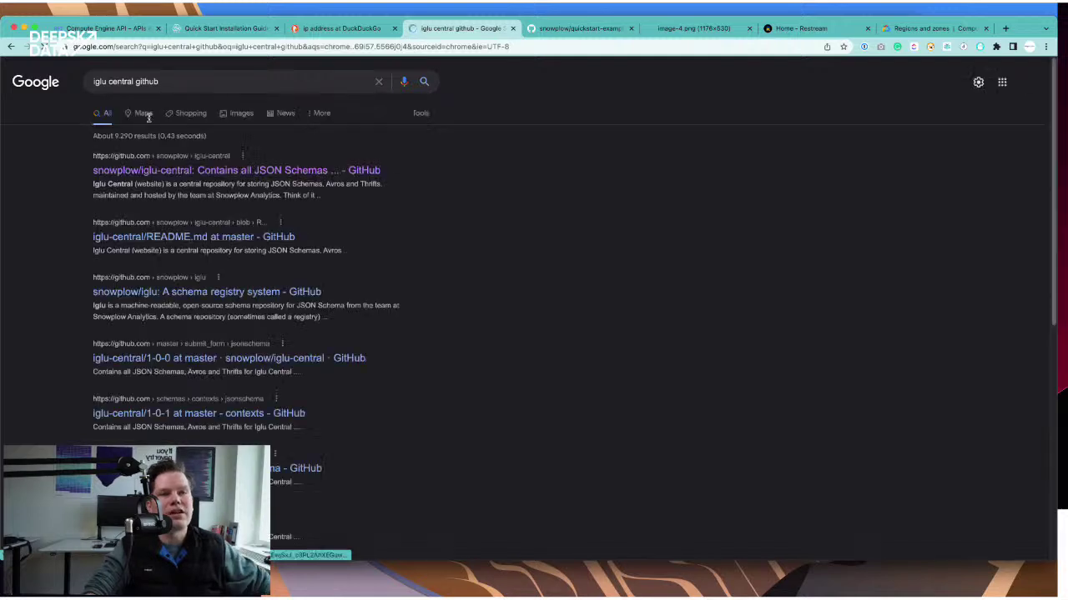
pyautogui.click(204, 172)
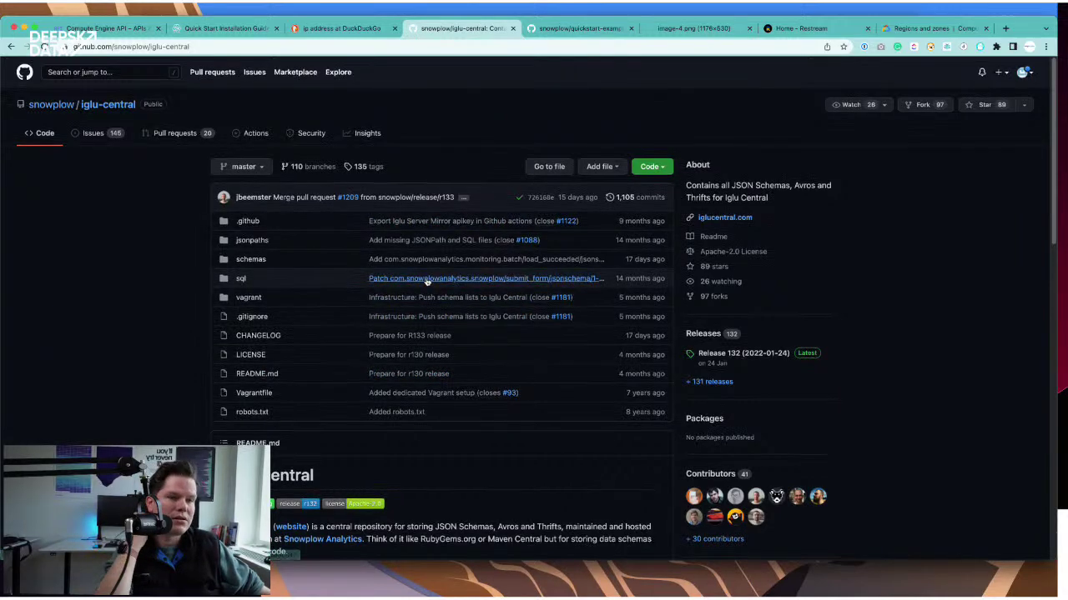
# - Open schemas/com.google.analytics.enhanced-ecommerce in the iglu-central repository
pyautogui.scroll(-3, 426, 282)
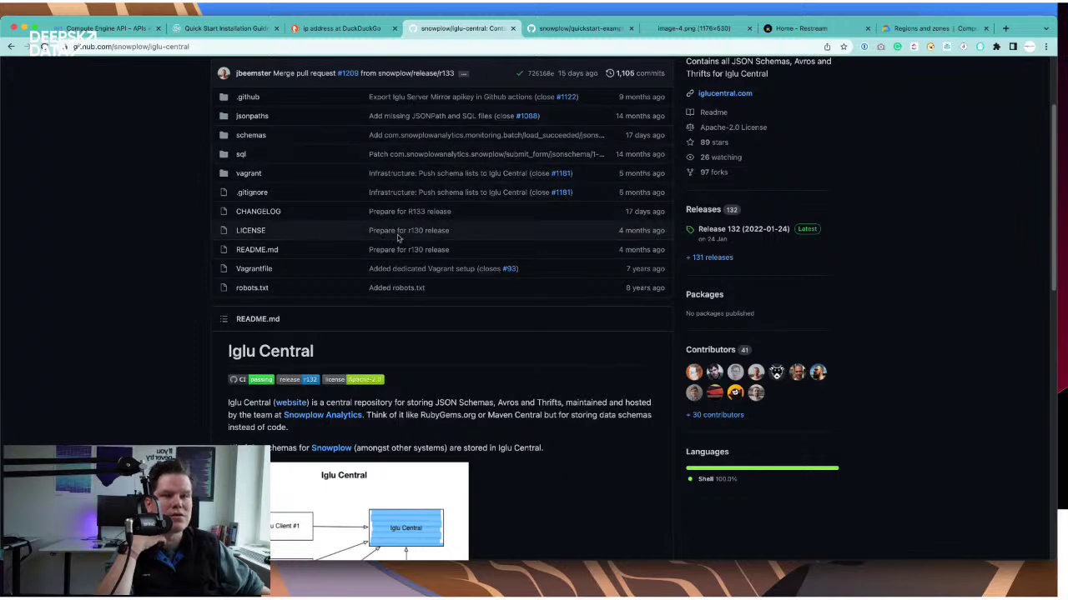
pyautogui.scroll(1, 401, 217)
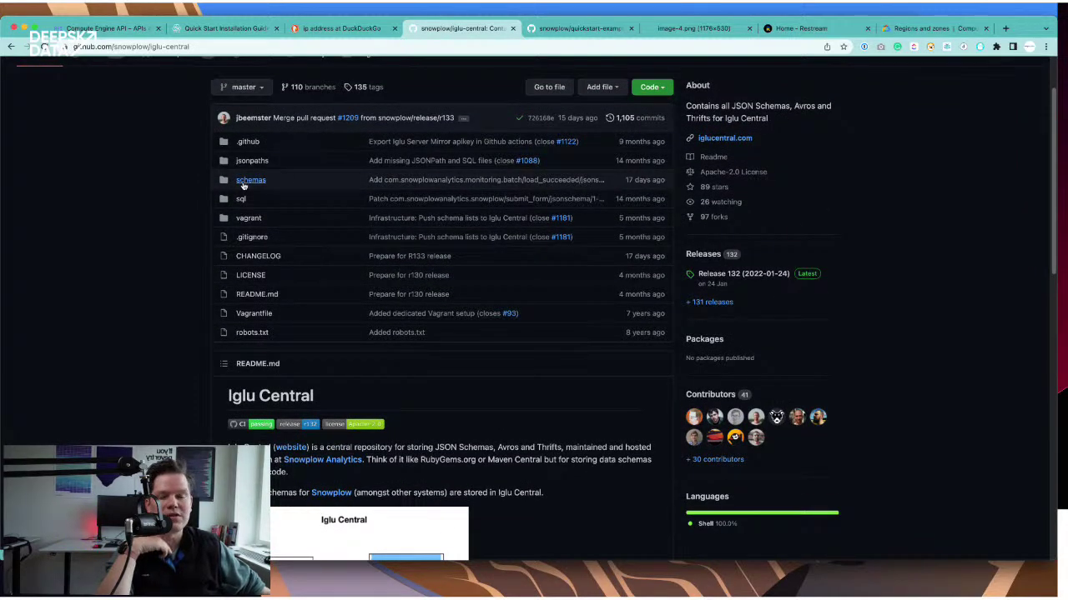
pyautogui.scroll(1, 251, 188)
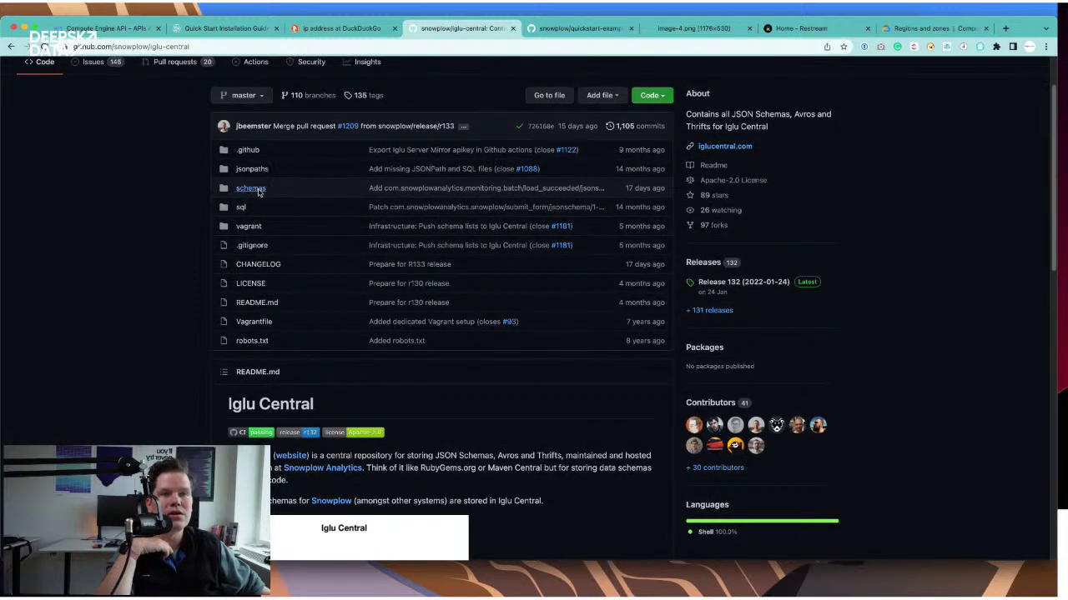
pyautogui.click(250, 189)
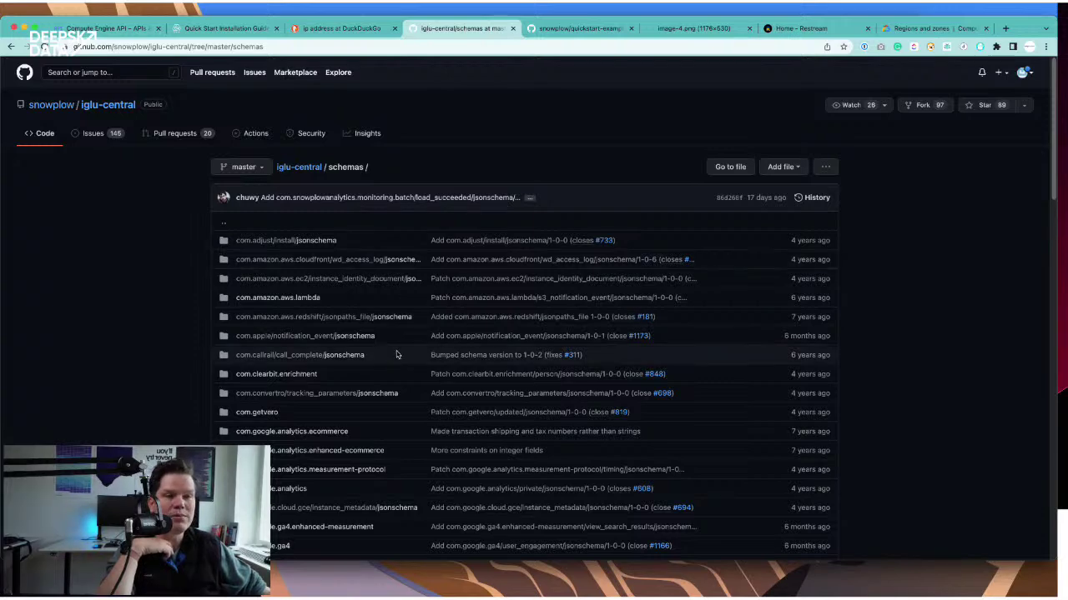
pyautogui.scroll(-1, 434, 300)
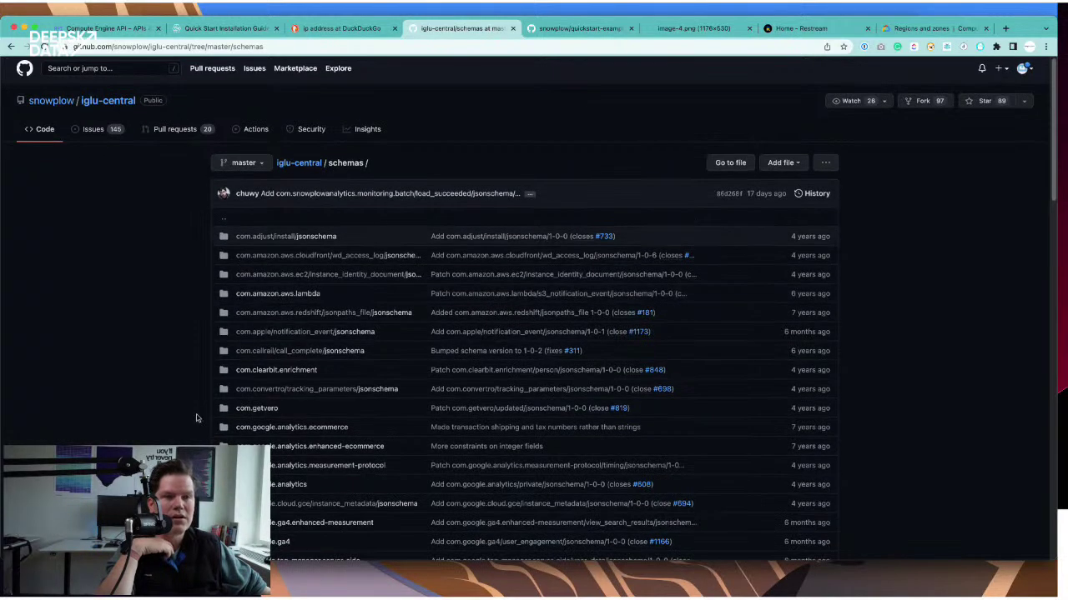
pyautogui.click(332, 448)
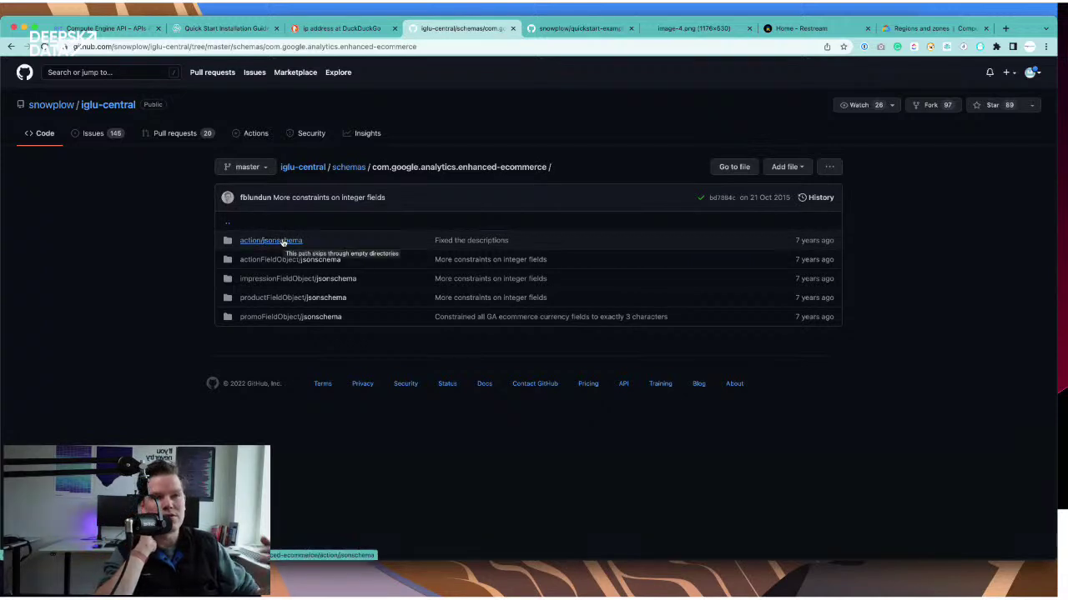
# - Open the action/jsonschema/1-0-0 schema file and enlarge the page for reading
pyautogui.click(282, 241)
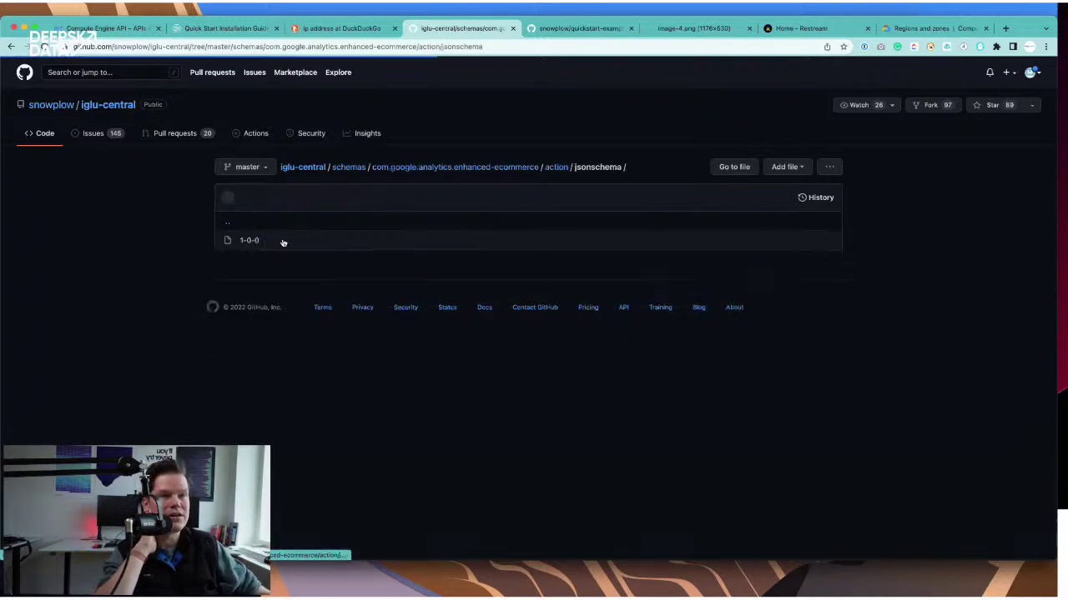
pyautogui.click(250, 241)
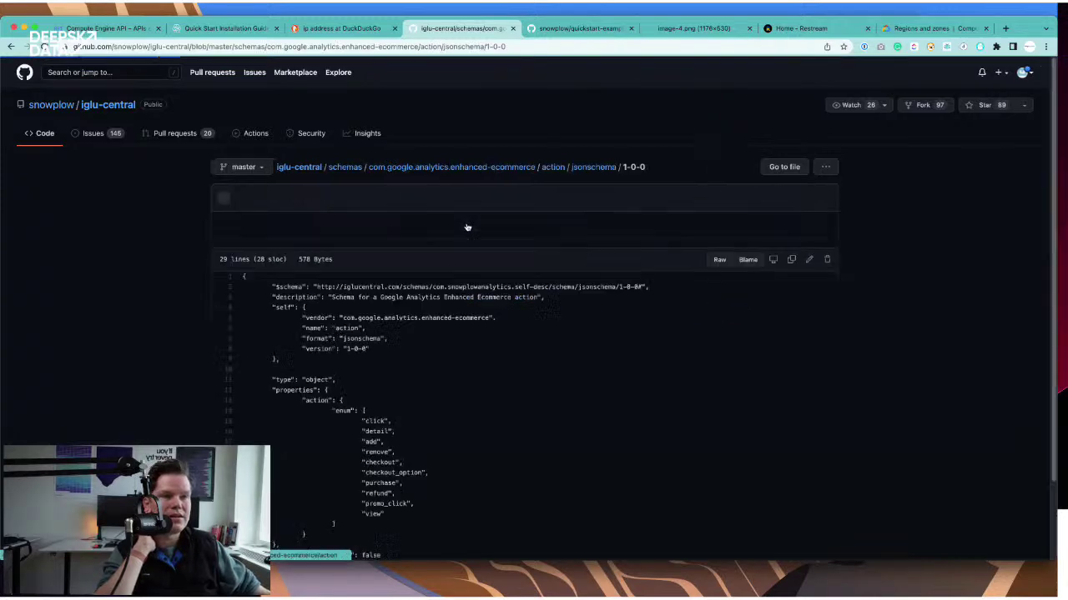
pyautogui.scroll(-2, 539, 281)
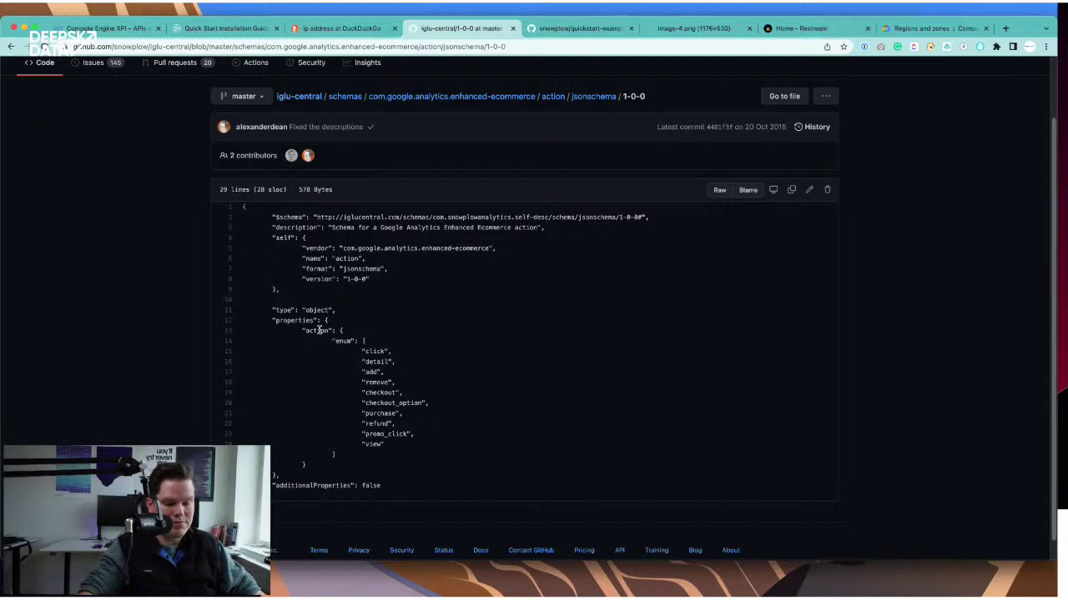
pyautogui.press('super+equal')
pyautogui.press('super+equal')
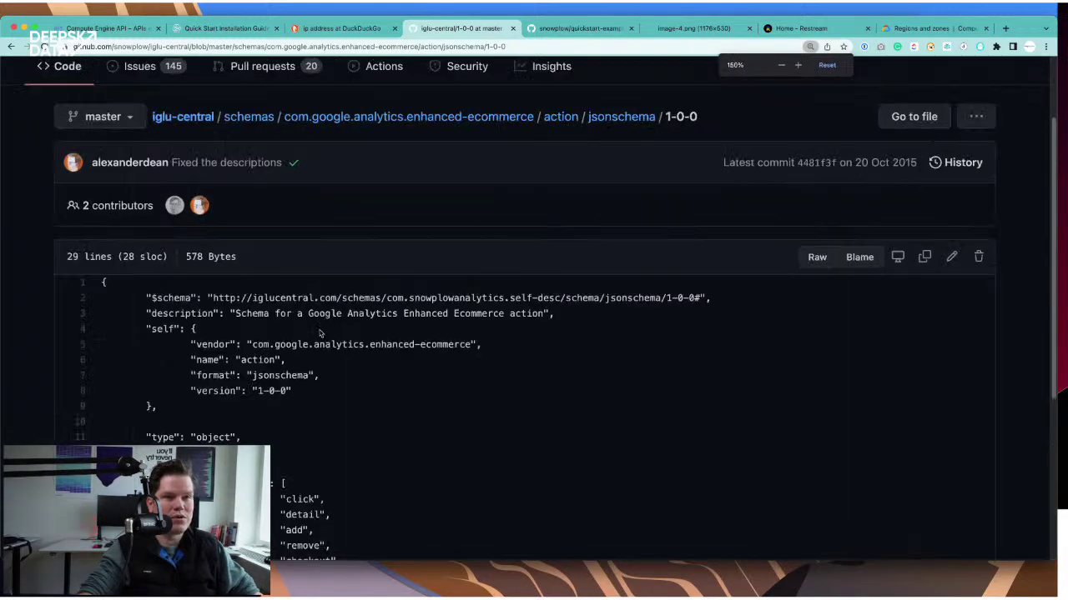
pyautogui.scroll(2, 350, 302)
pyautogui.press('super+equal')
pyautogui.scroll(-3, 350, 304)
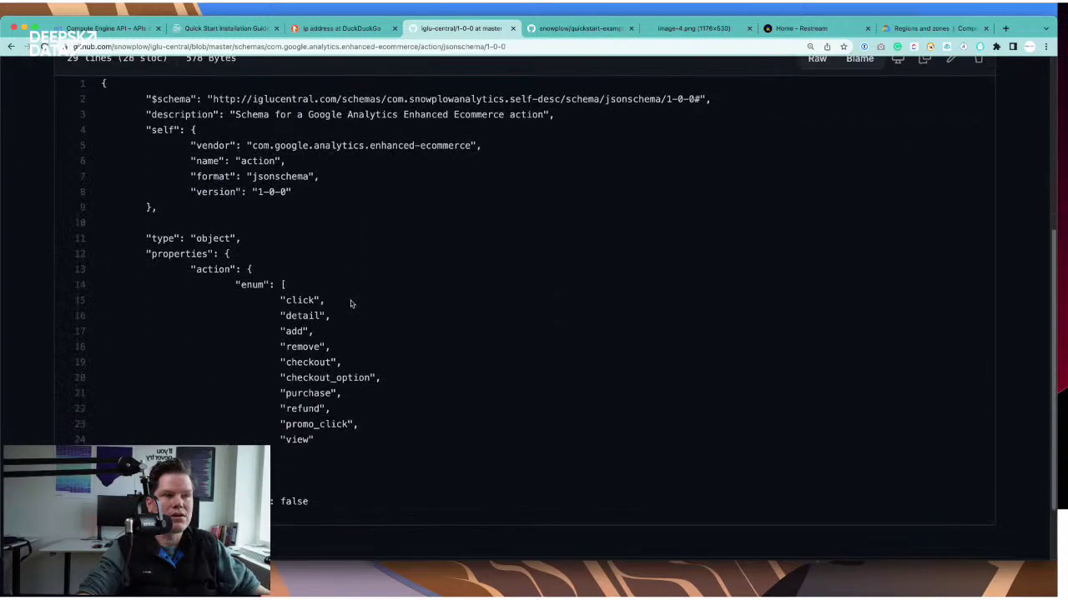
pyautogui.scroll(-2, 350, 303)
pyautogui.scroll(3, 398, 216)
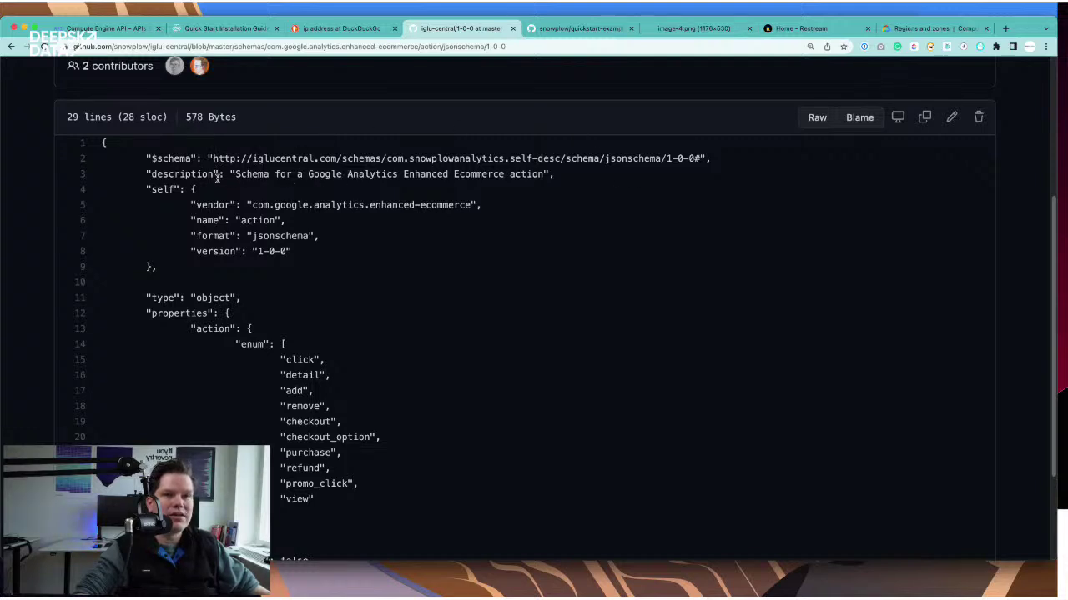
# - Highlight the schema description and its 1-0-0 version
pyautogui.moveTo(219, 177); pyautogui.dragTo(421, 176)
pyautogui.click(388, 207)
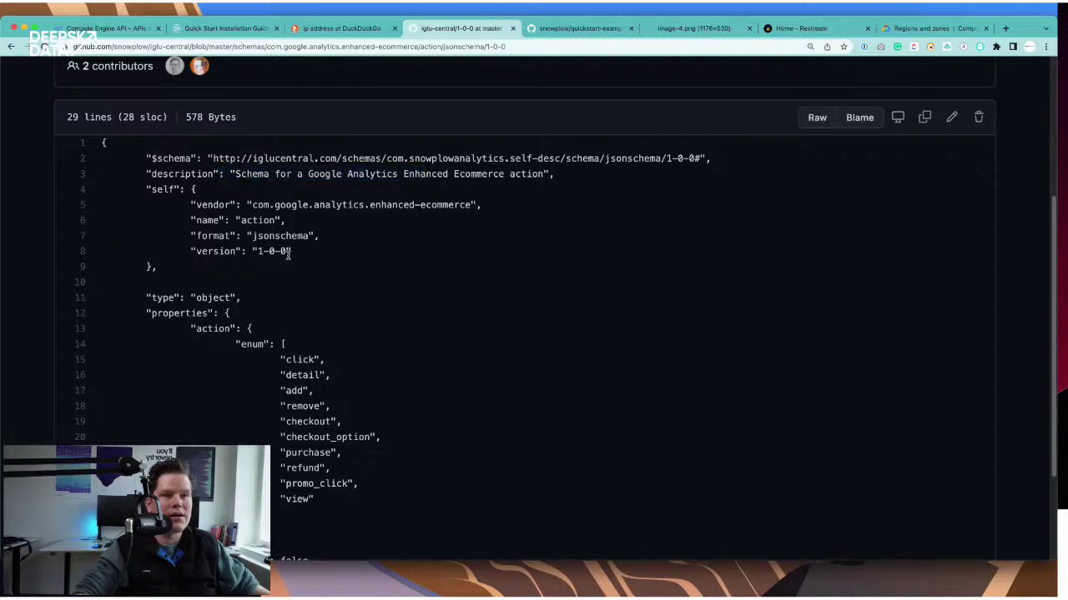
pyautogui.moveTo(257, 252); pyautogui.dragTo(303, 249)
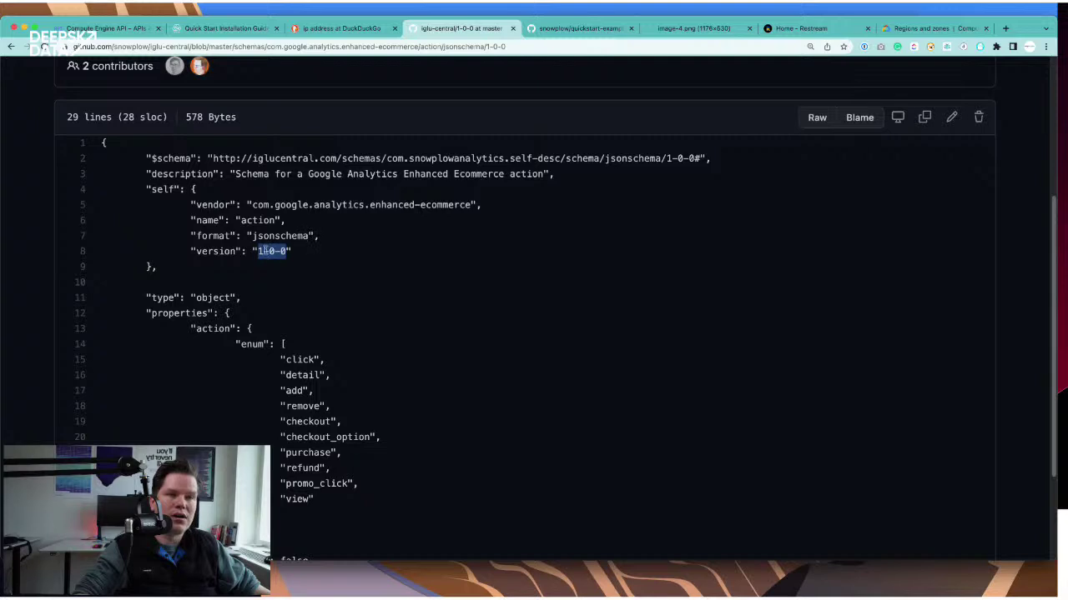
pyautogui.click(282, 251)
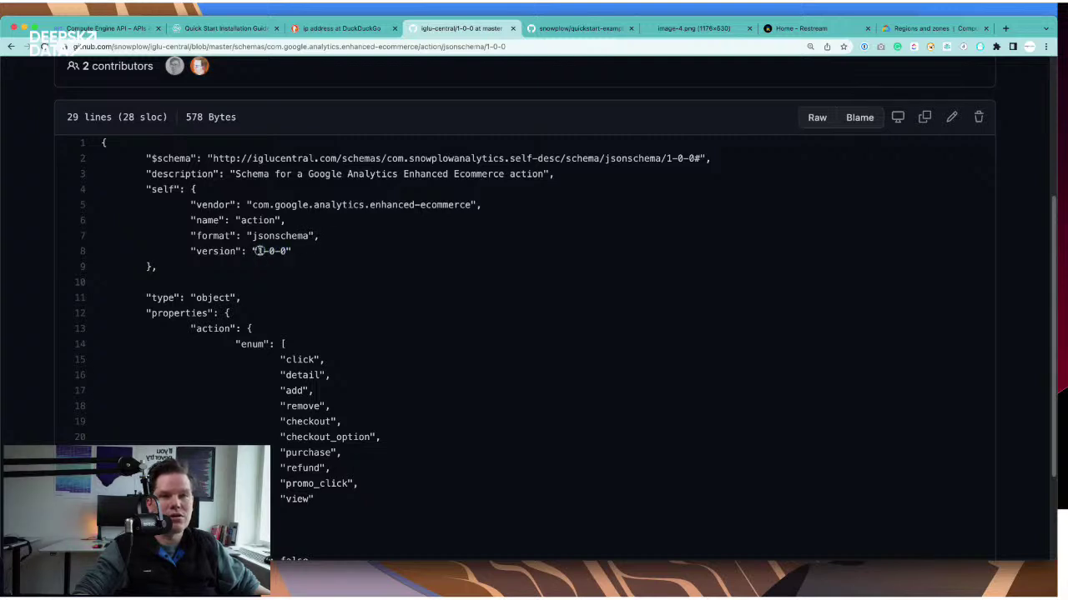
pyautogui.moveTo(255, 251); pyautogui.dragTo(289, 250)
pyautogui.scroll(-1, 266, 252)
pyautogui.scroll(4, 265, 252)
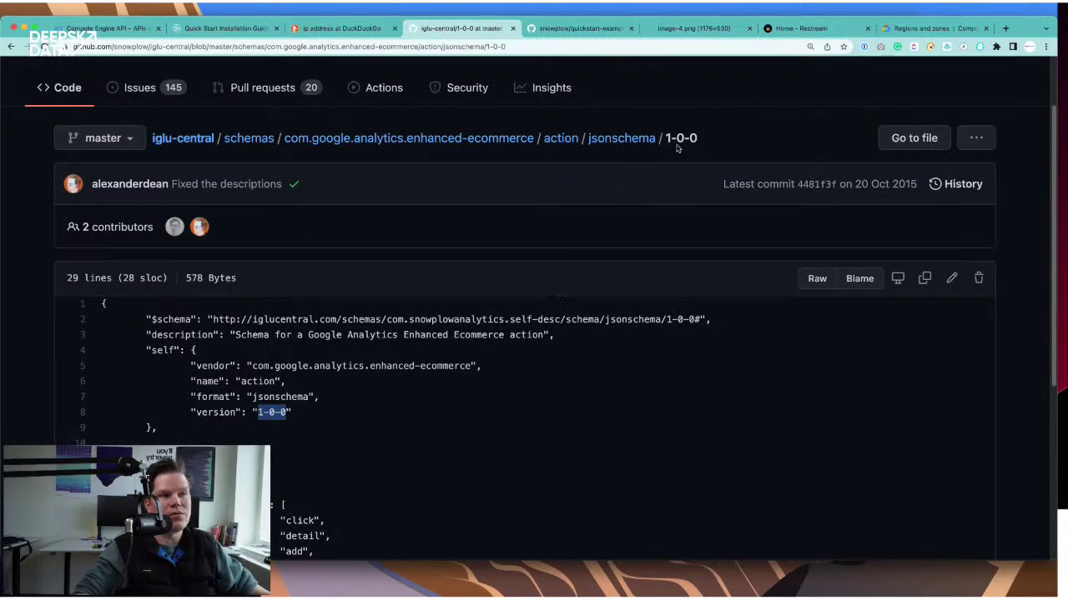
pyautogui.scroll(-3, 492, 409)
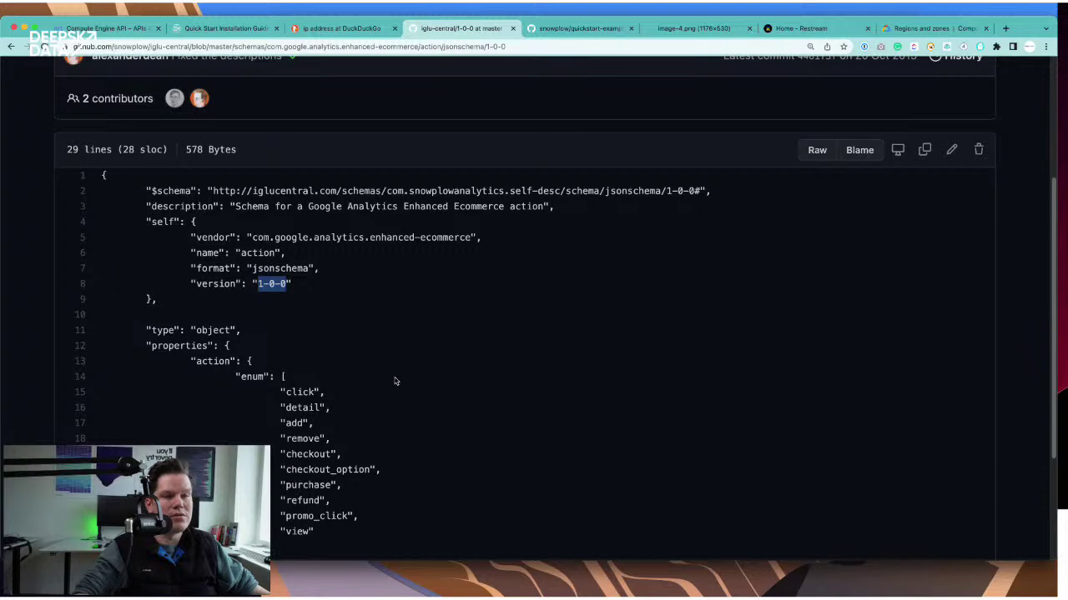
pyautogui.scroll(-1, 307, 300)
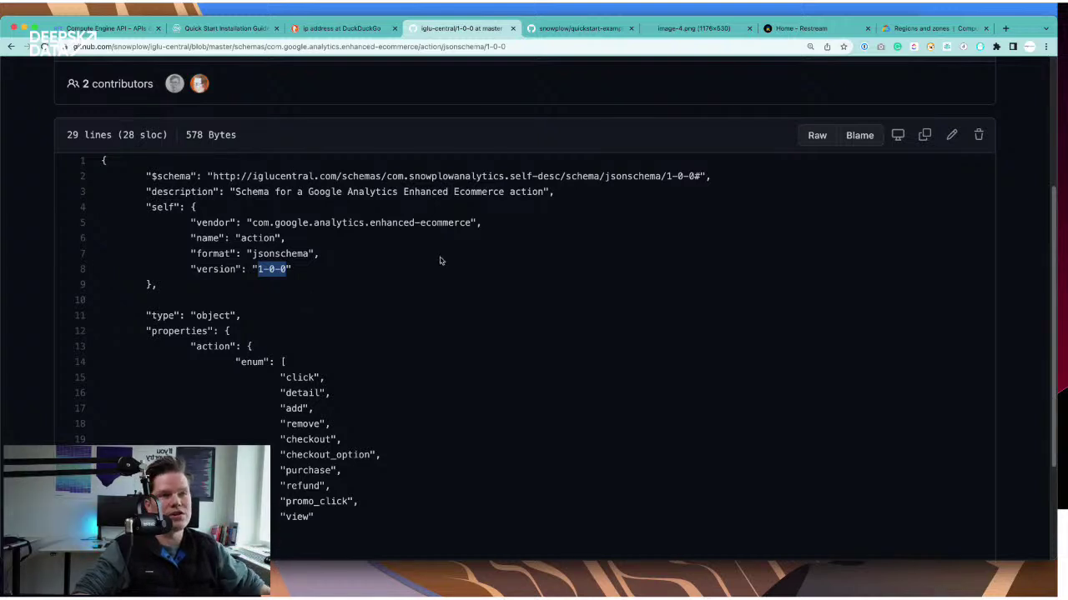
pyautogui.click(346, 317)
pyautogui.scroll(-2, 386, 386)
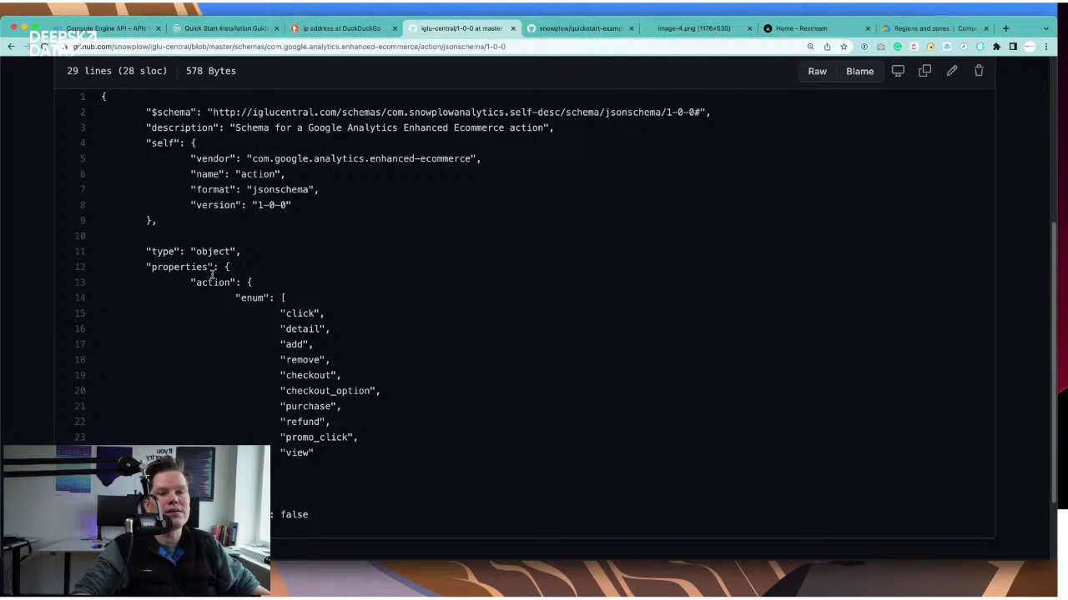
# - Highlight the action property and its enum values such as click and detail
pyautogui.doubleClick(213, 283)
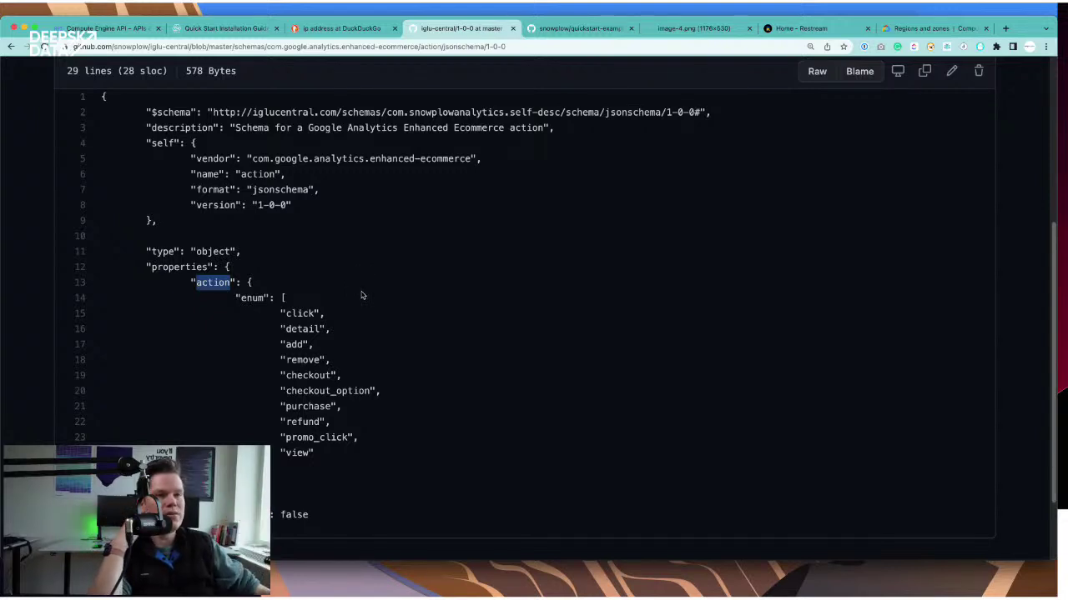
pyautogui.doubleClick(307, 316)
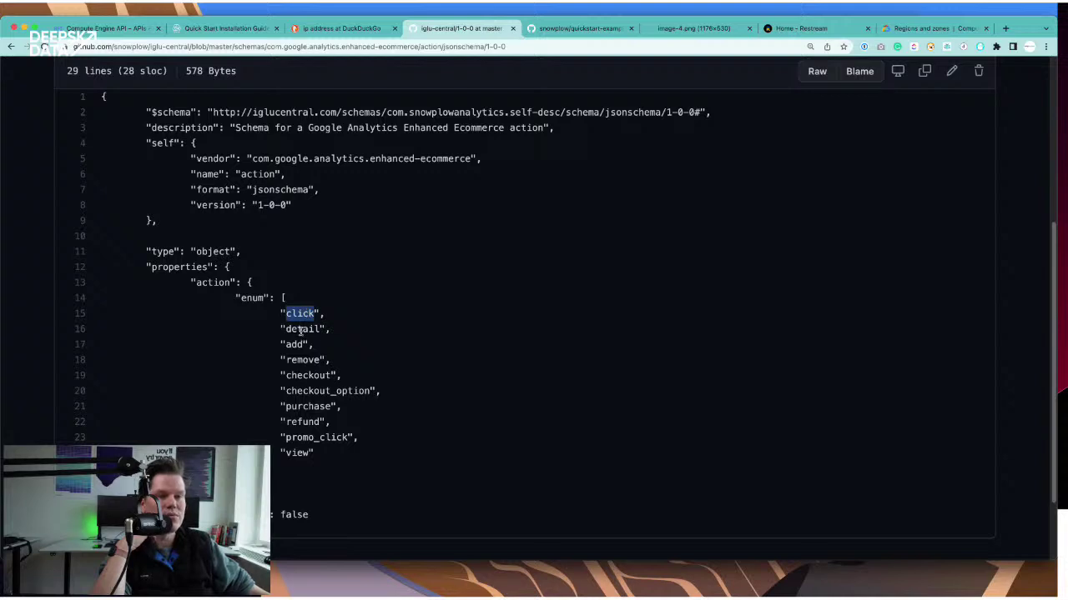
pyautogui.click(300, 331)
pyautogui.moveTo(236, 297); pyautogui.dragTo(296, 472)
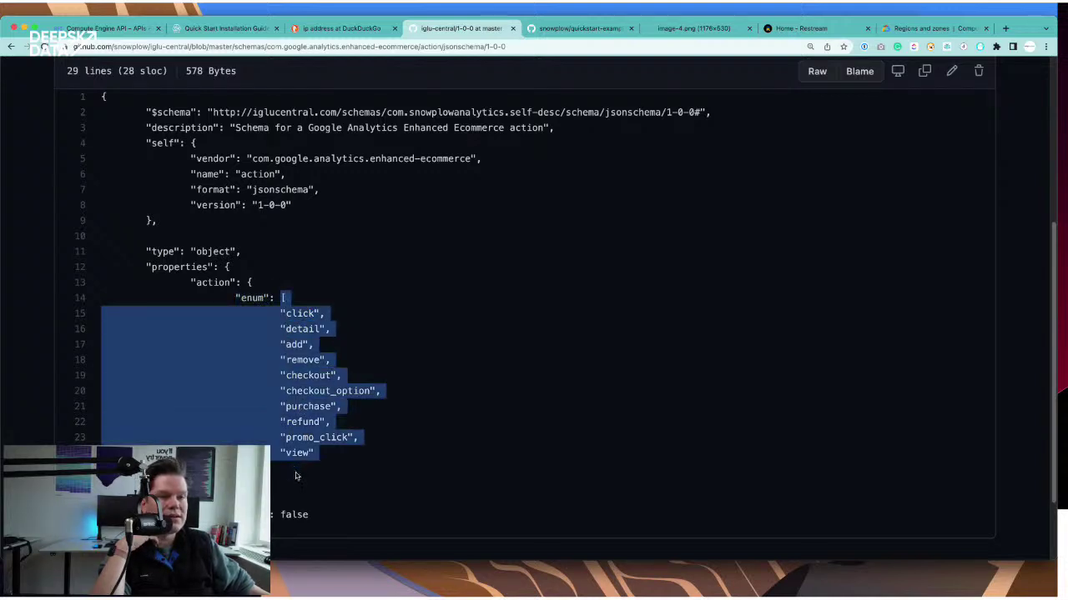
pyautogui.click(310, 344)
pyautogui.doubleClick(301, 312)
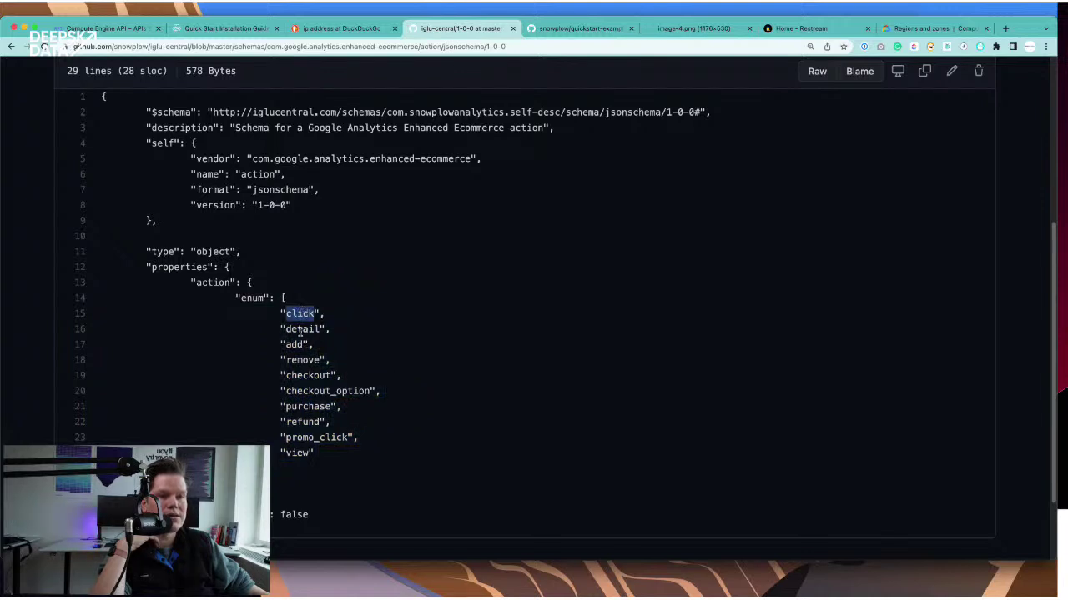
pyautogui.doubleClick(300, 330)
pyautogui.click(295, 345)
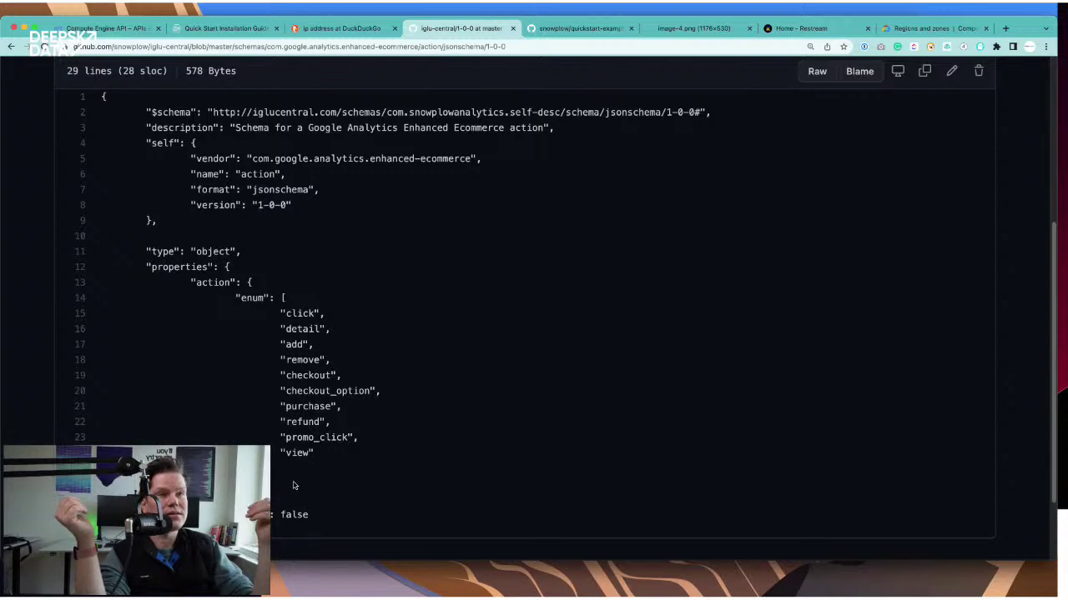
pyautogui.moveTo(283, 313); pyautogui.dragTo(310, 327)
pyautogui.click(292, 314)
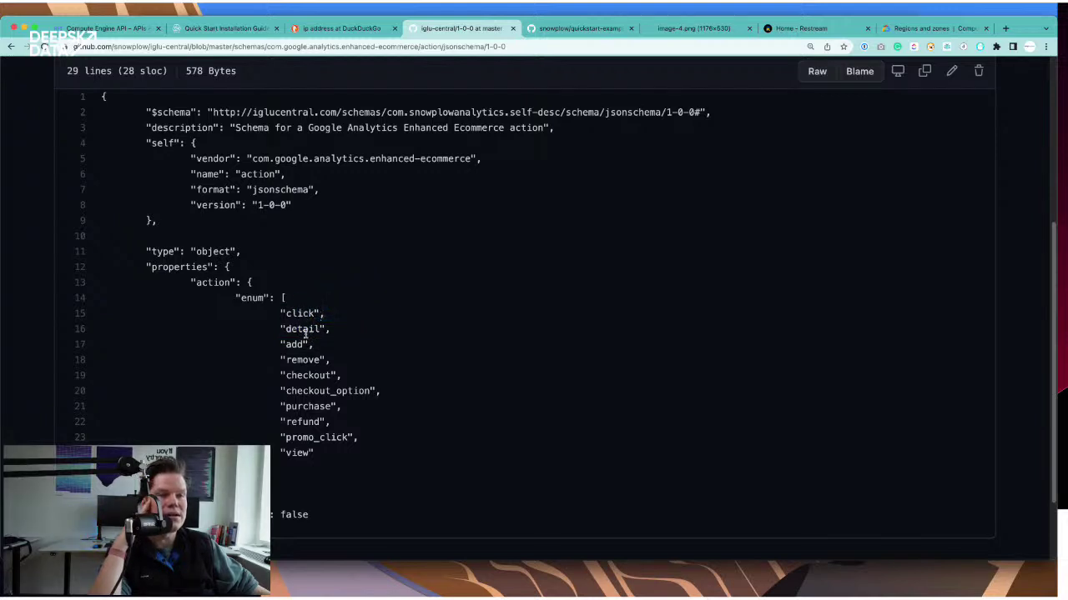
pyautogui.doubleClick(305, 330)
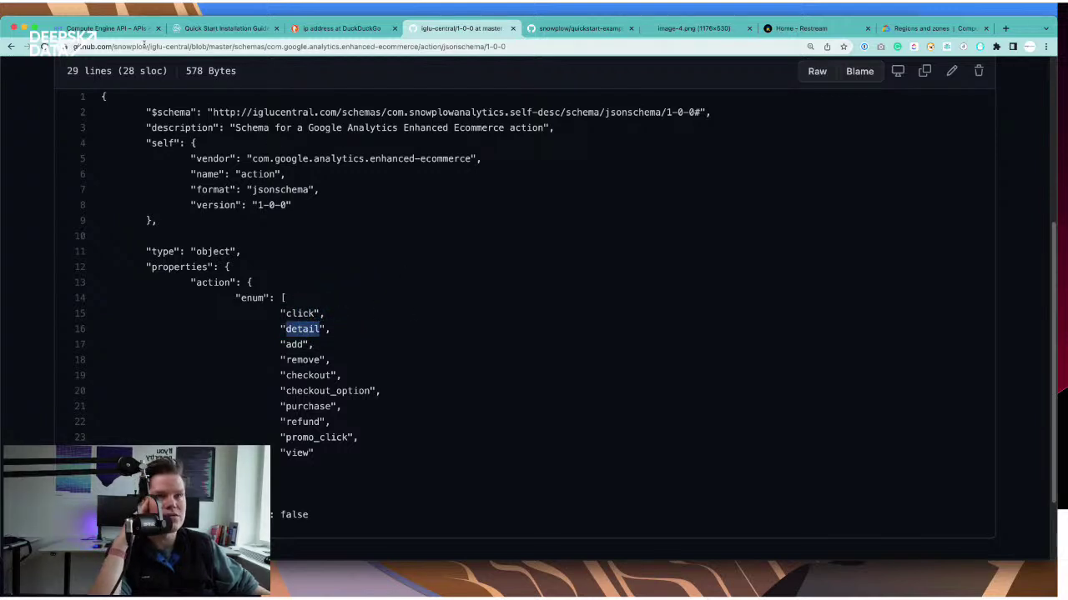
pyautogui.click(360, 280)
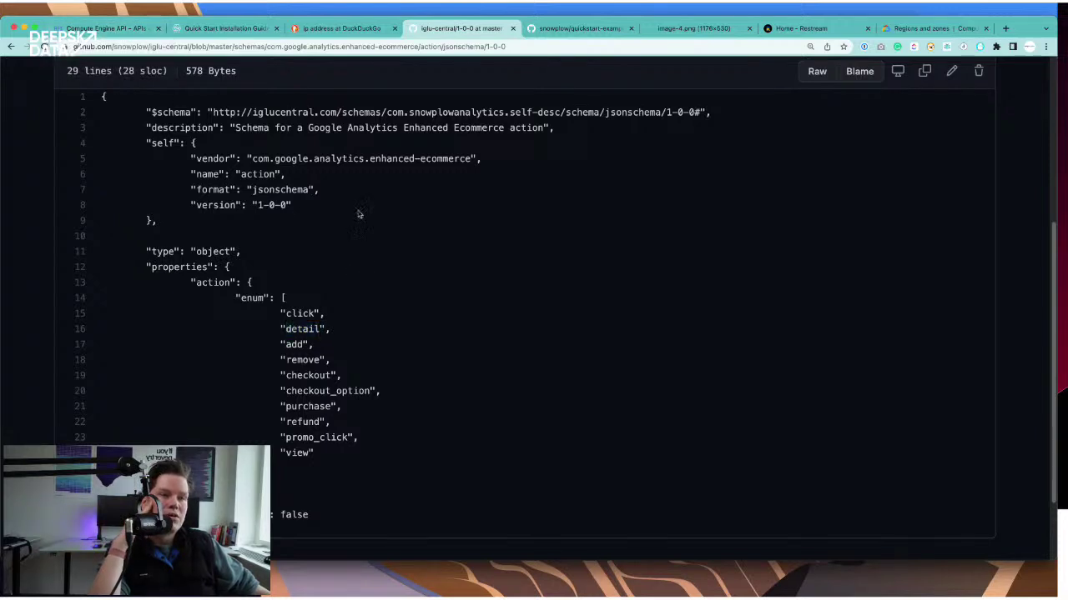
pyautogui.click(100, 29)
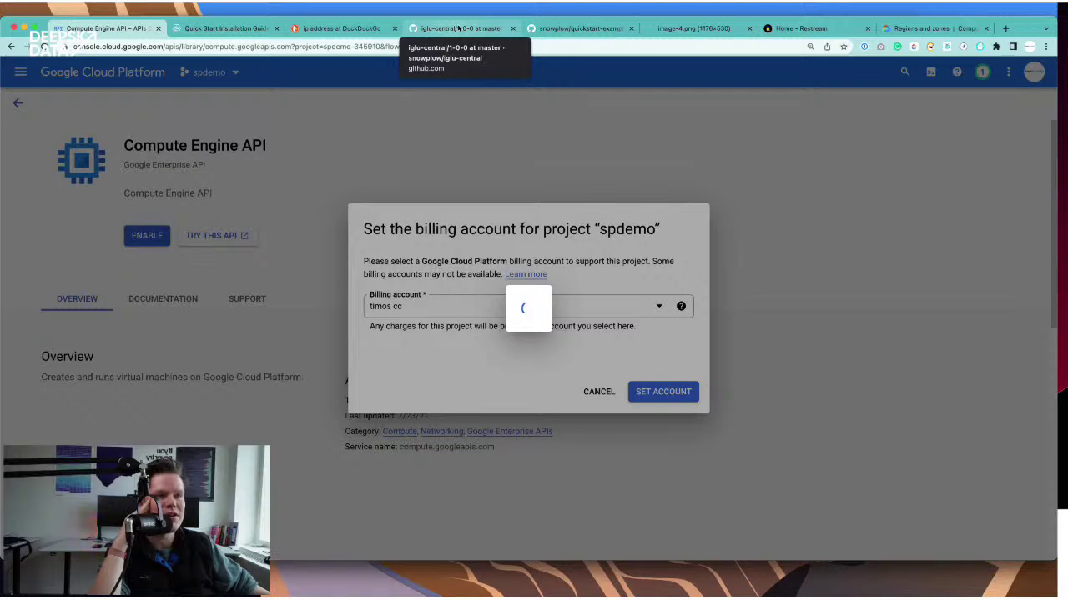
pyautogui.click(458, 27)
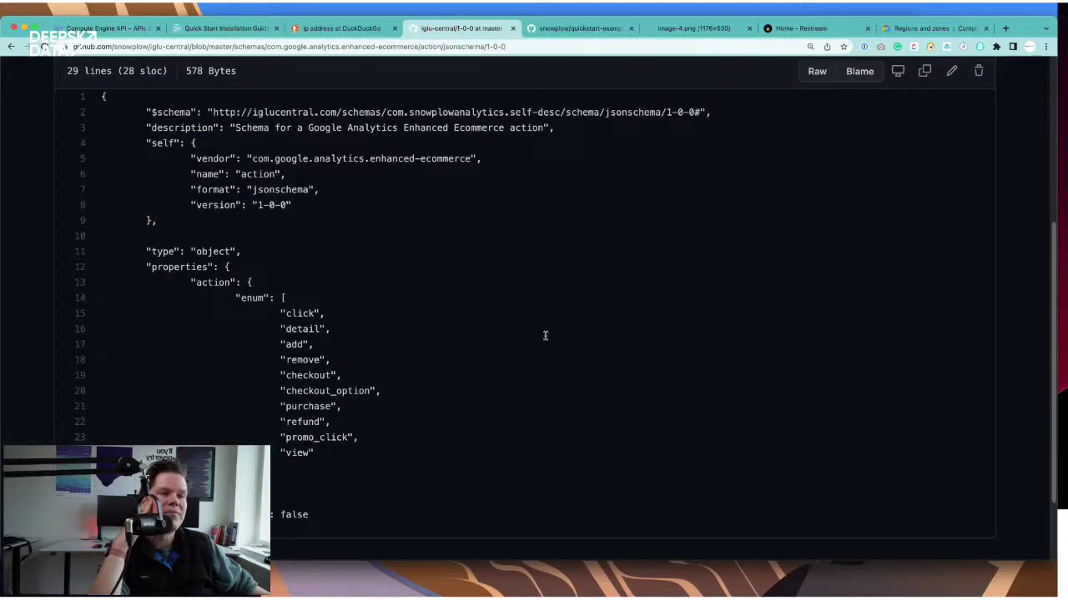
pyautogui.scroll(2, 449, 197)
pyautogui.press('super+bracketleft')
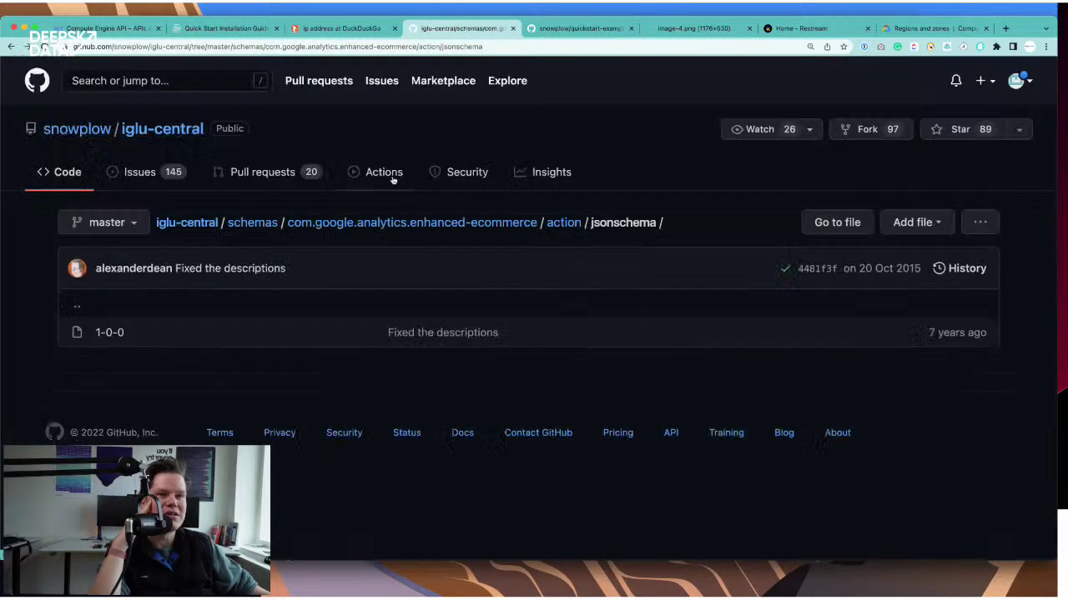
pyautogui.press('super+bracketleft')
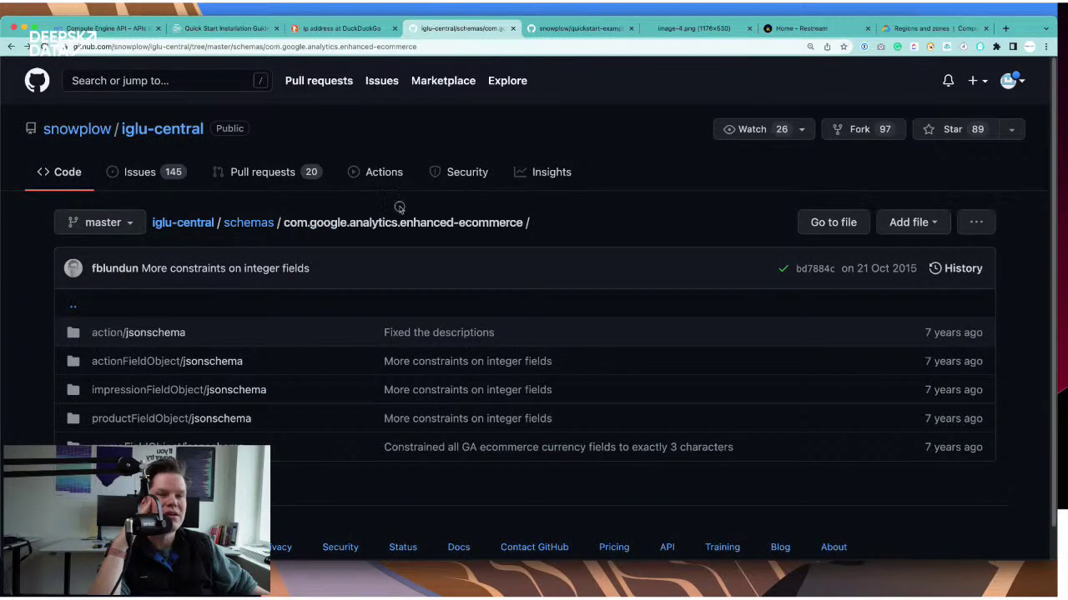
pyautogui.press('super+bracketleft')
pyautogui.scroll(-1, 455, 267)
pyautogui.scroll(-2, 456, 267)
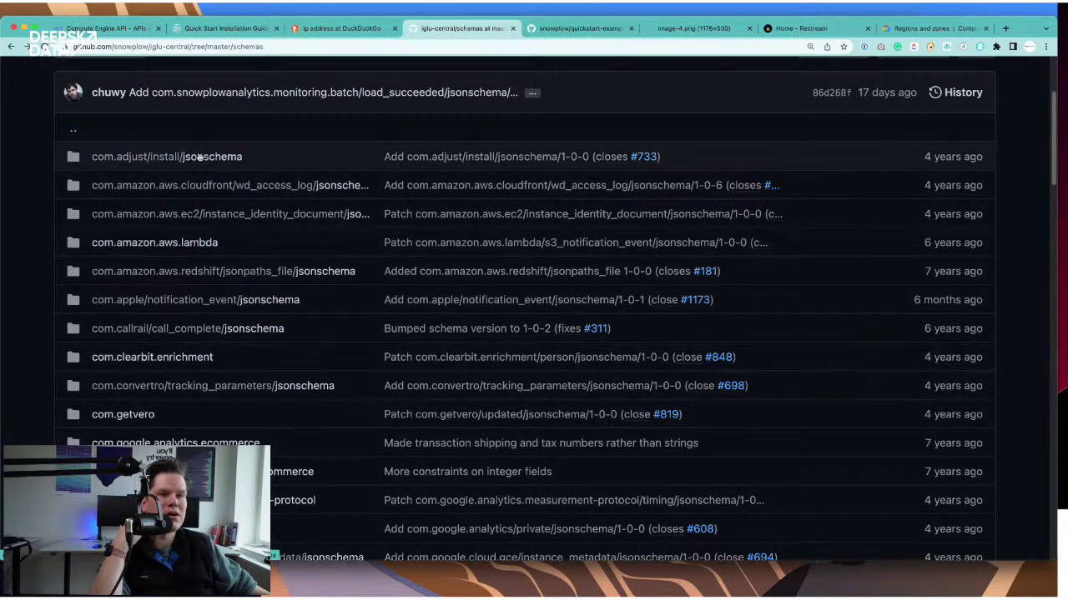
pyautogui.scroll(-1, 328, 241)
pyautogui.scroll(-4, 327, 241)
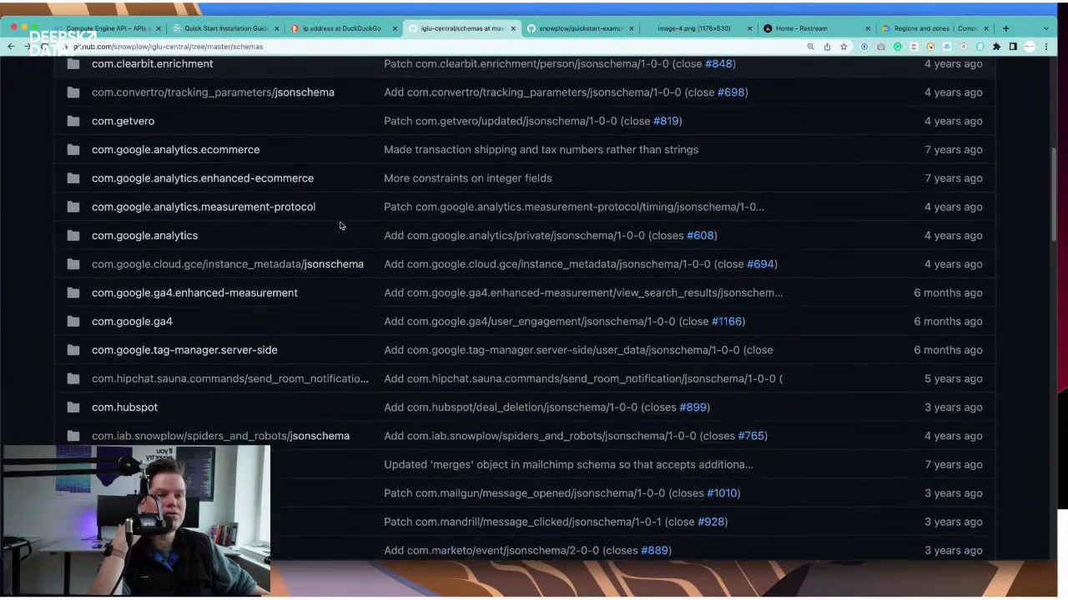
pyautogui.scroll(-3, 339, 225)
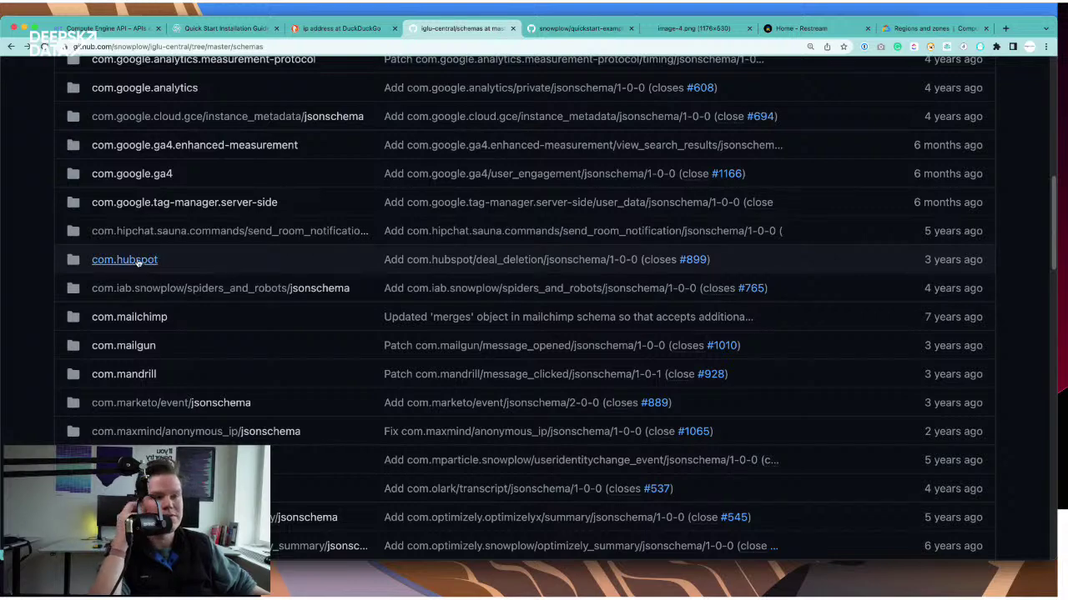
pyautogui.scroll(-1, 275, 259)
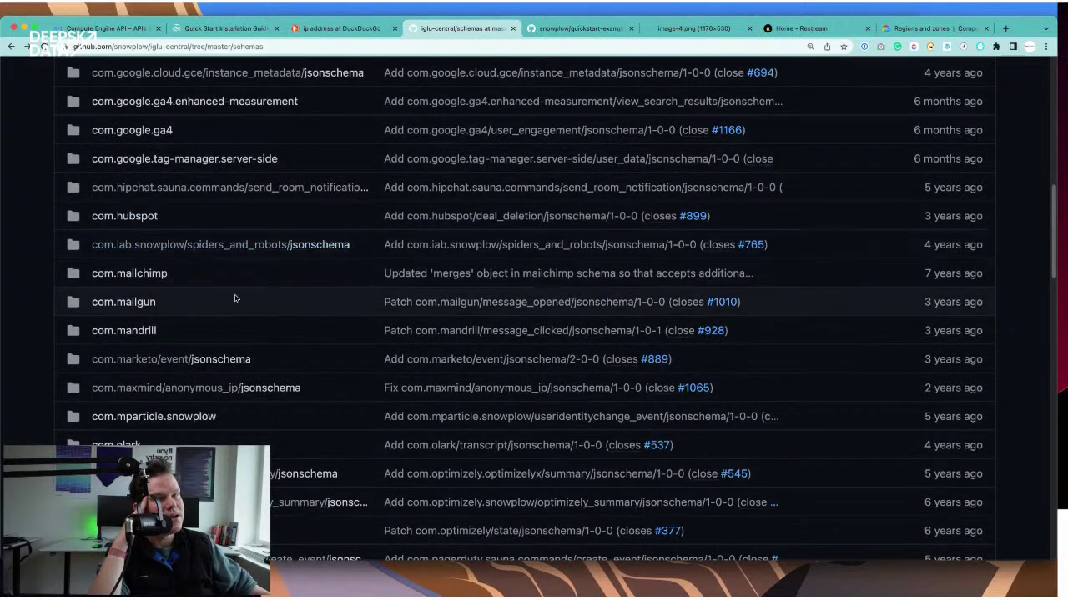
pyautogui.scroll(-9, 434, 238)
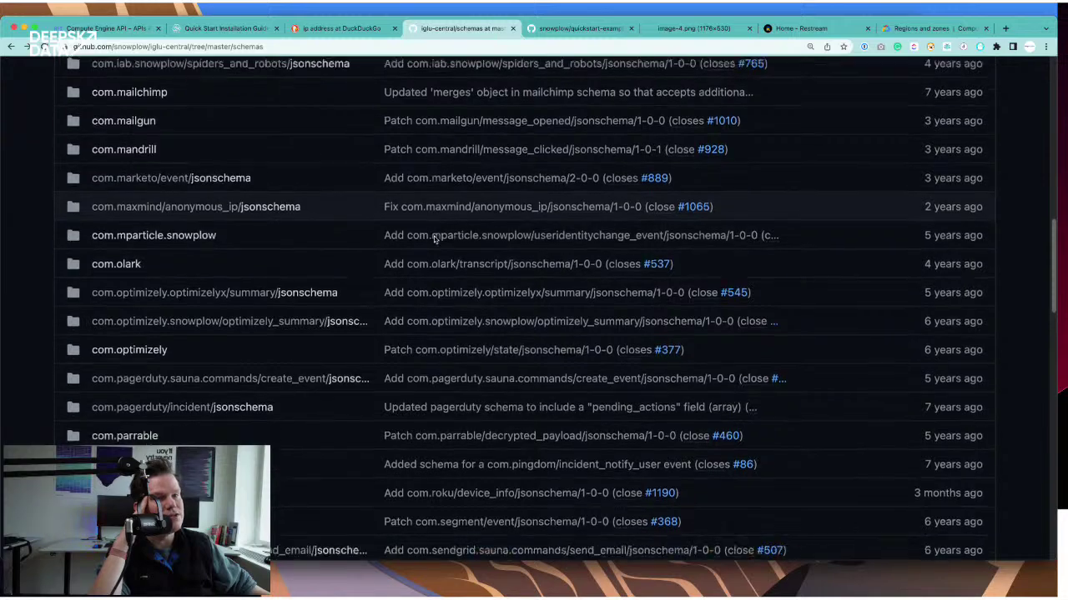
pyautogui.scroll(-3, 336, 267)
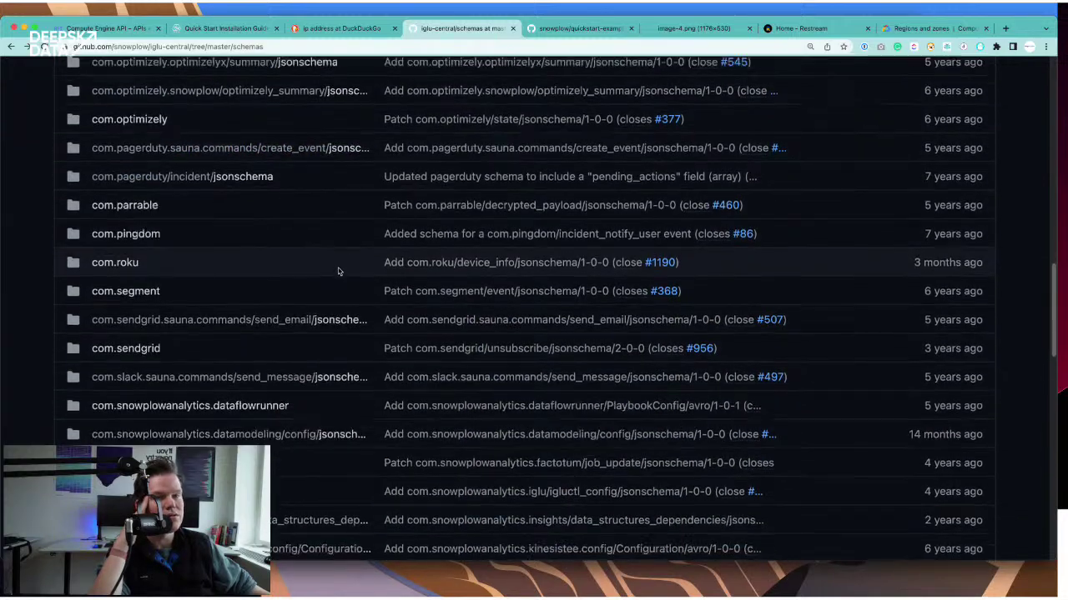
pyautogui.scroll(-4, 339, 271)
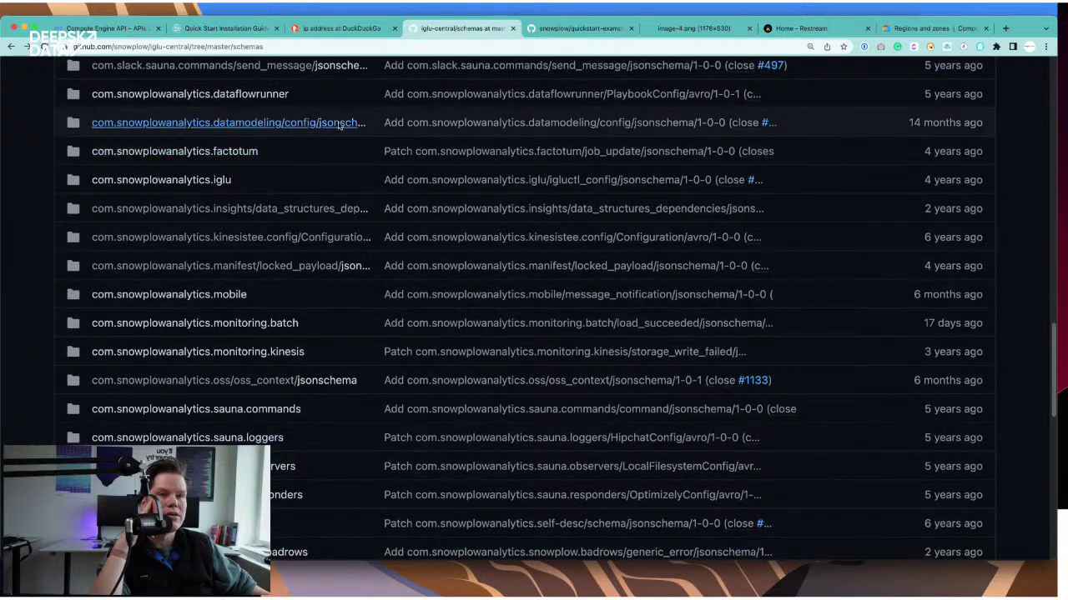
pyautogui.scroll(1, 342, 159)
pyautogui.scroll(1, 334, 209)
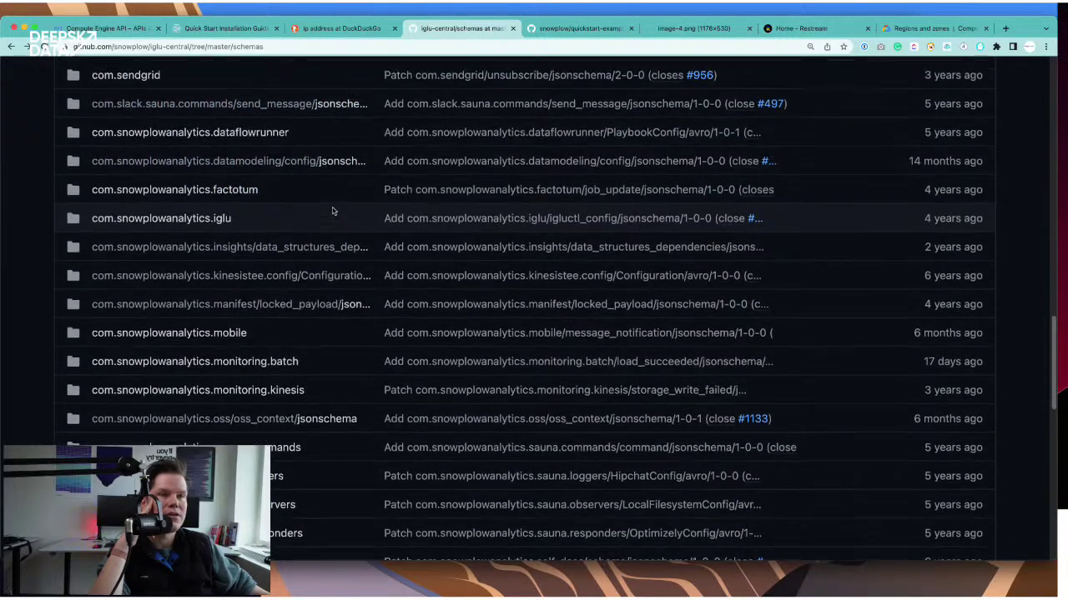
pyautogui.scroll(-5, 332, 211)
pyautogui.scroll(-10, 332, 211)
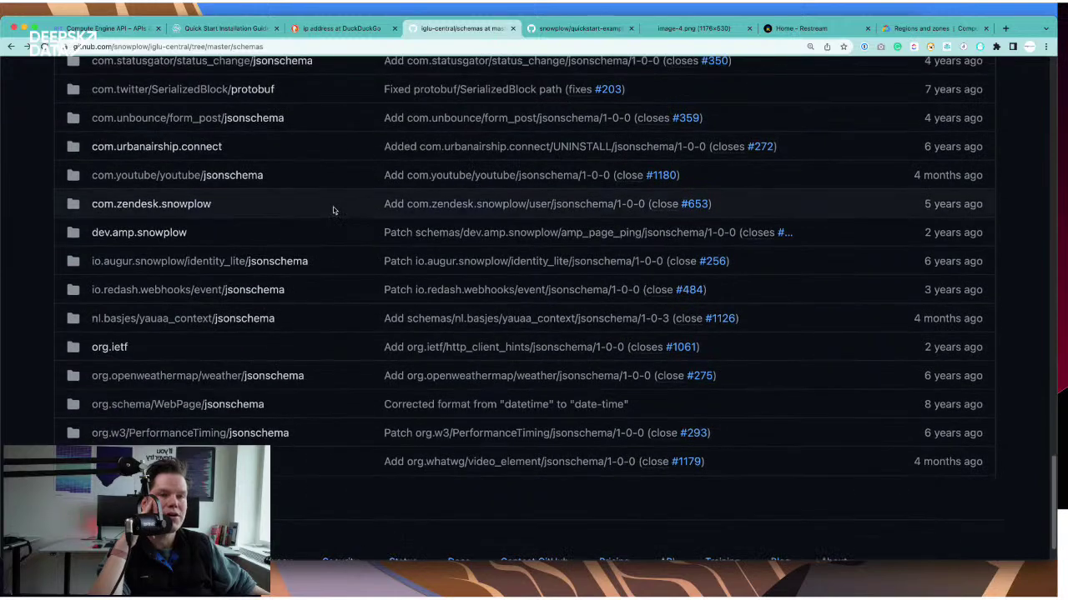
pyautogui.scroll(-1, 333, 211)
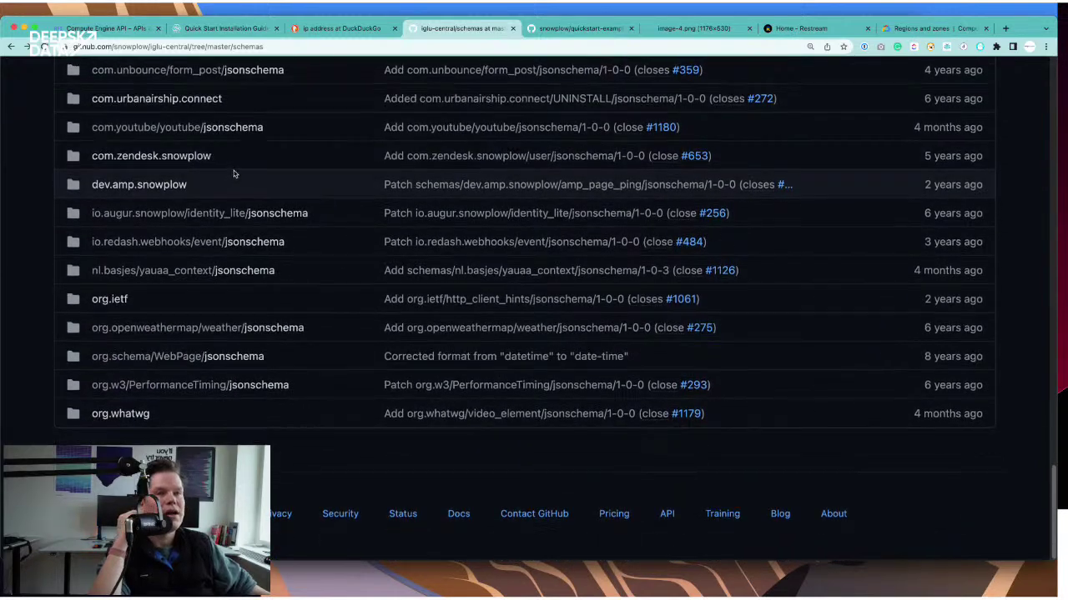
pyautogui.scroll(5, 235, 173)
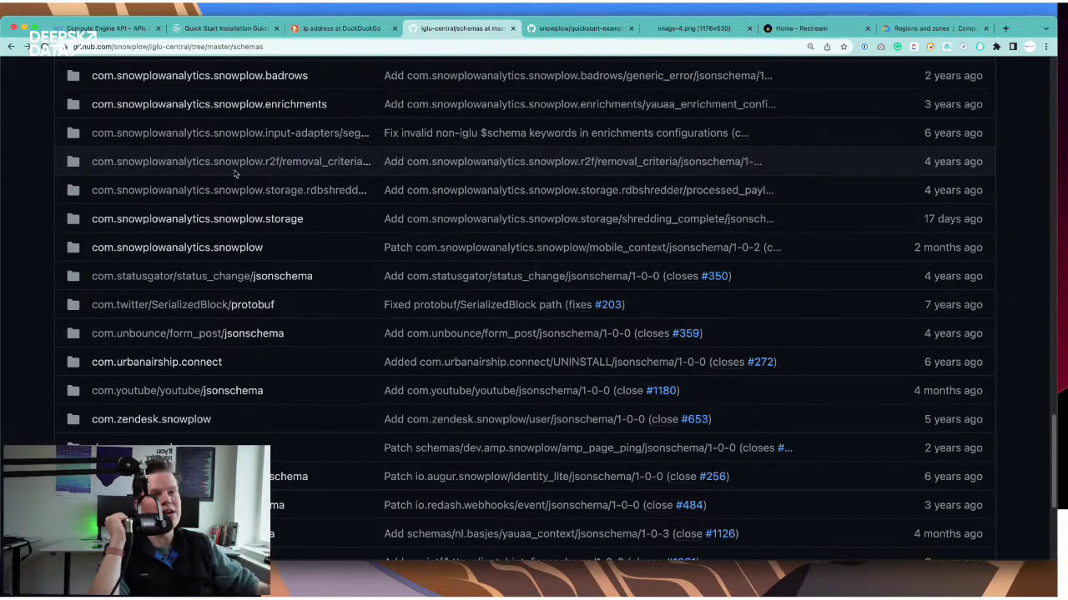
pyautogui.scroll(3, 317, 186)
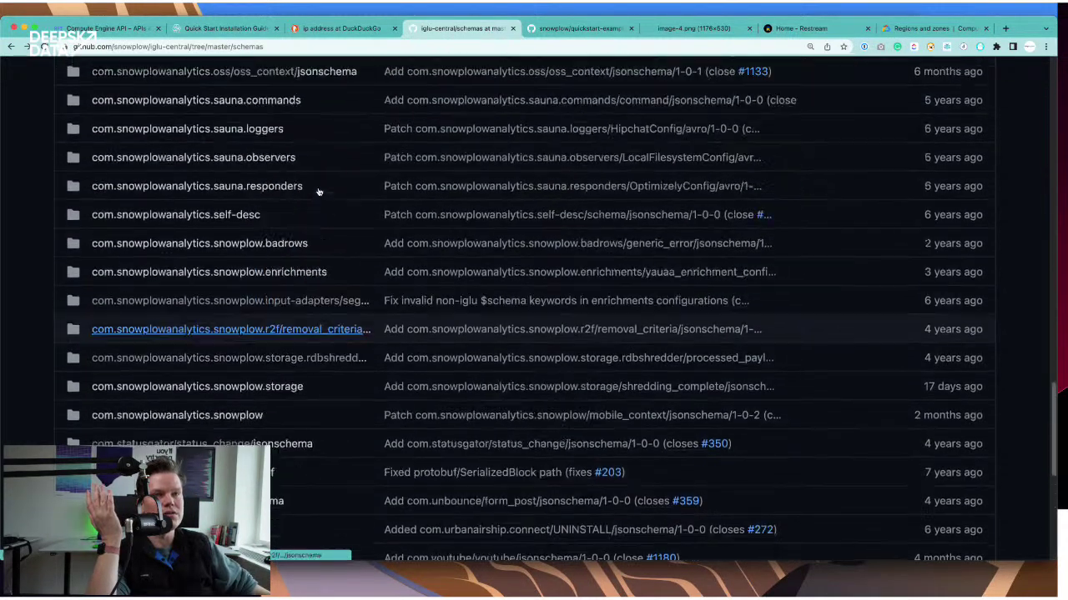
# - Return from the GitHub schemas list to the Compute Engine API billing dialog tab
pyautogui.scroll(9, 177, 201)
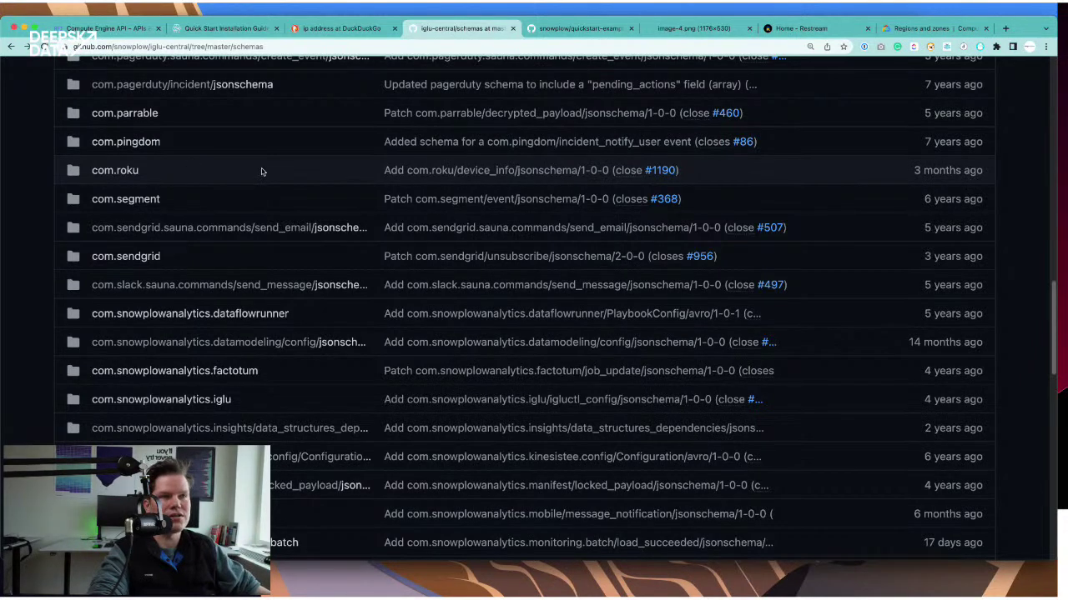
pyautogui.scroll(1, 215, 220)
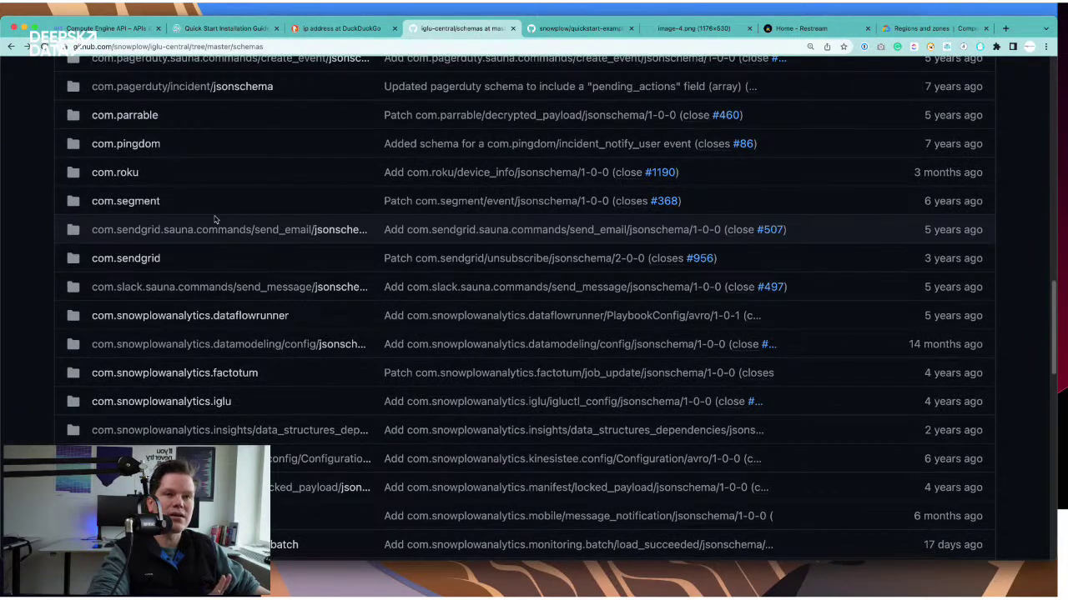
pyautogui.scroll(5, 326, 159)
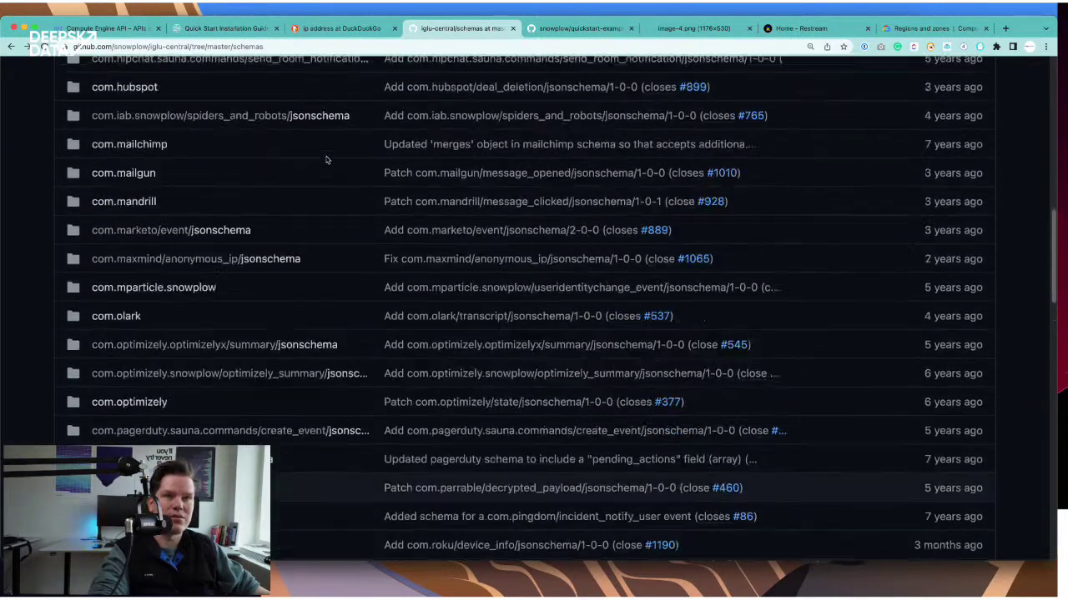
pyautogui.scroll(1, 326, 160)
pyautogui.click(97, 30)
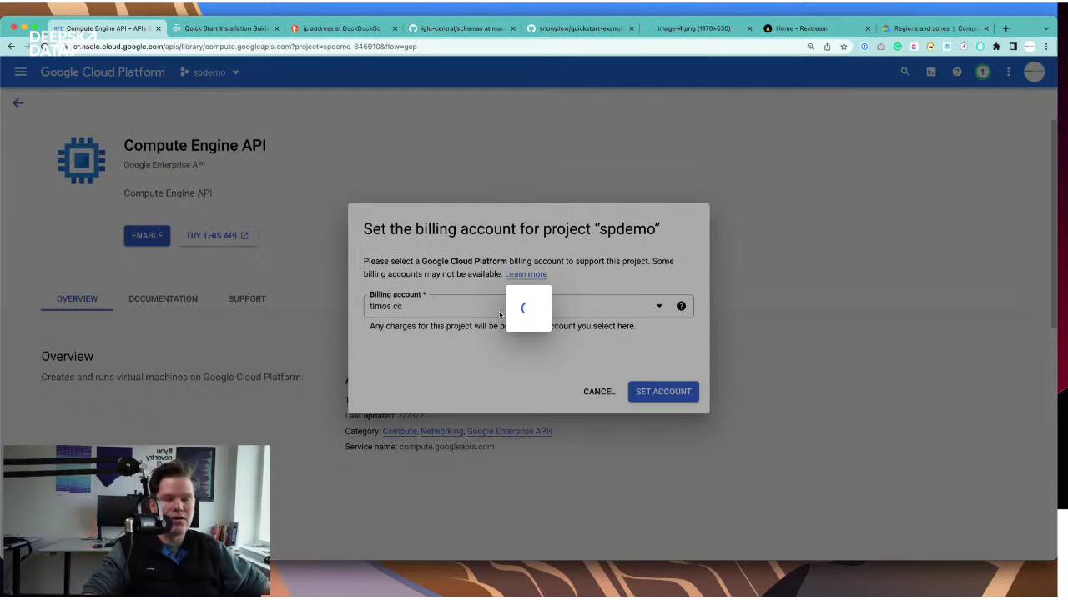
# - Switch to VS Code and review the Compute Engine API 403 error in the terminal
pyautogui.press('super+Tab')
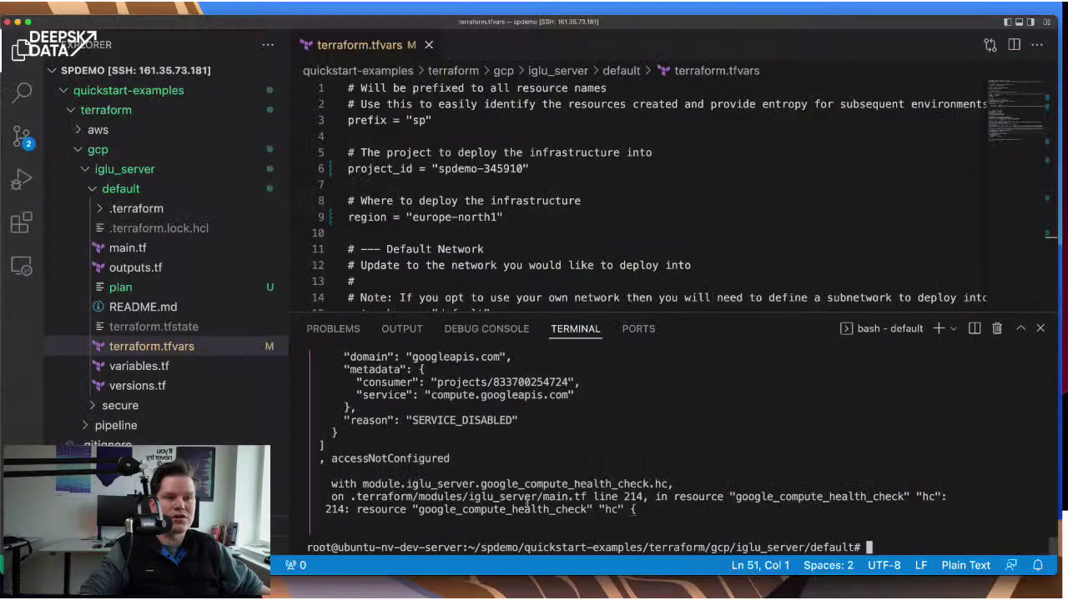
pyautogui.scroll(3, 524, 414)
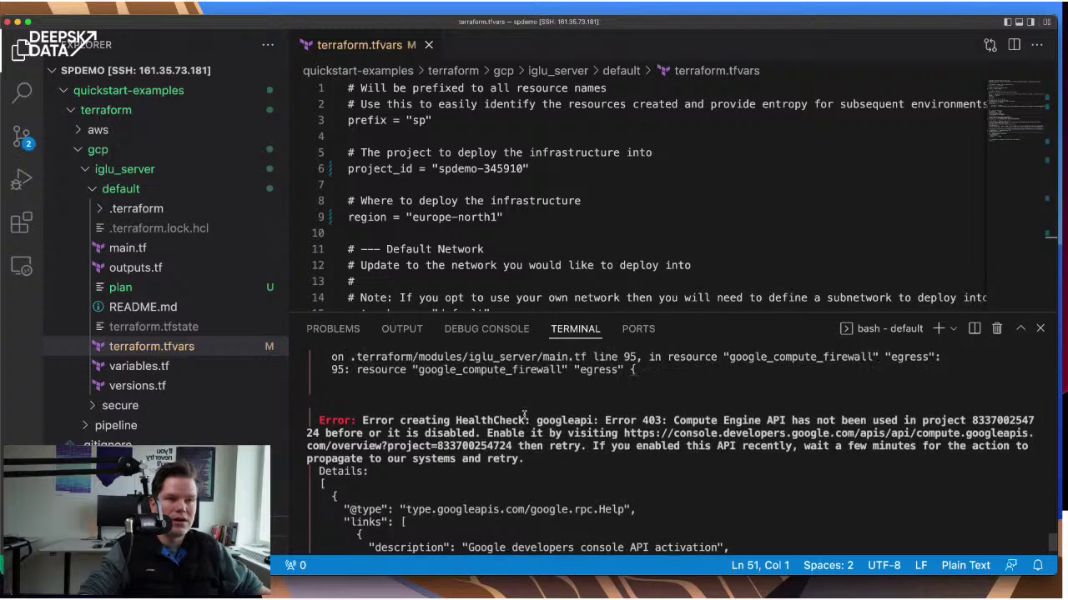
pyautogui.scroll(-4, 523, 414)
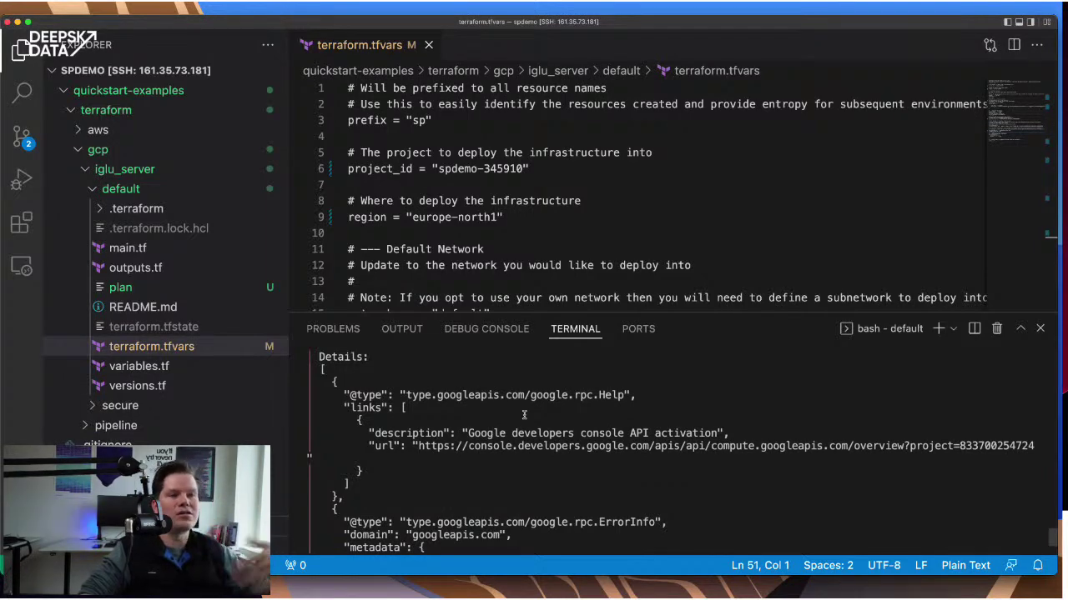
pyautogui.scroll(5, 534, 404)
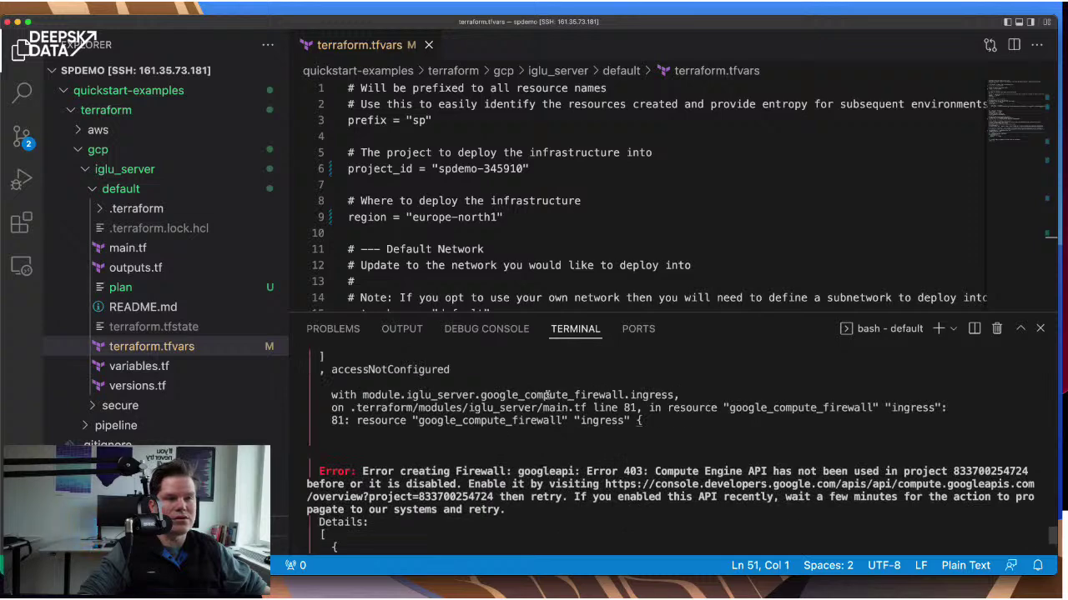
pyautogui.scroll(-10, 546, 394)
pyautogui.scroll(4, 547, 394)
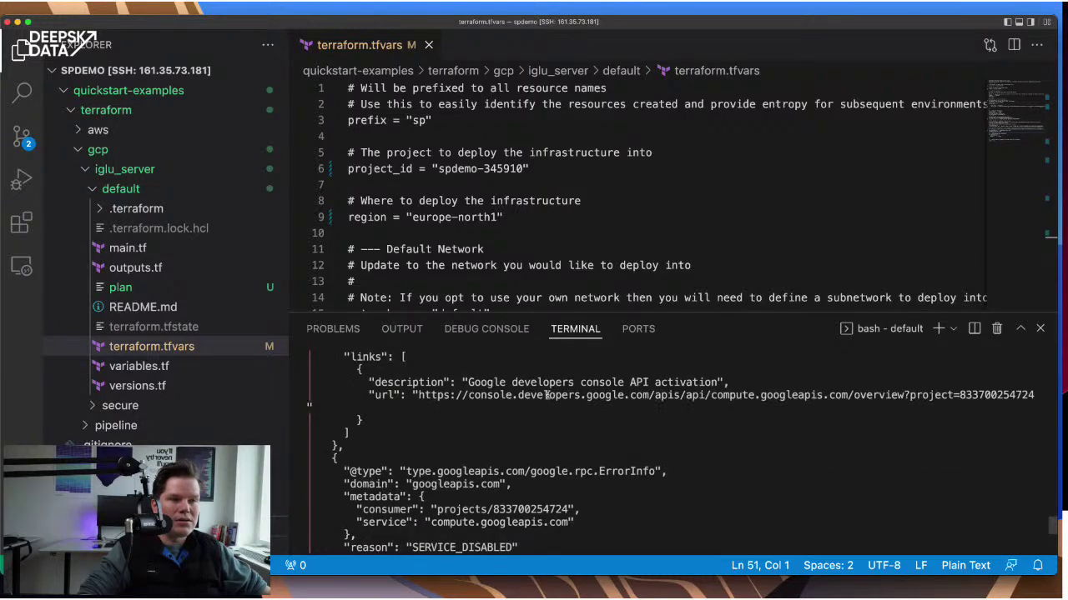
pyautogui.scroll(7, 546, 395)
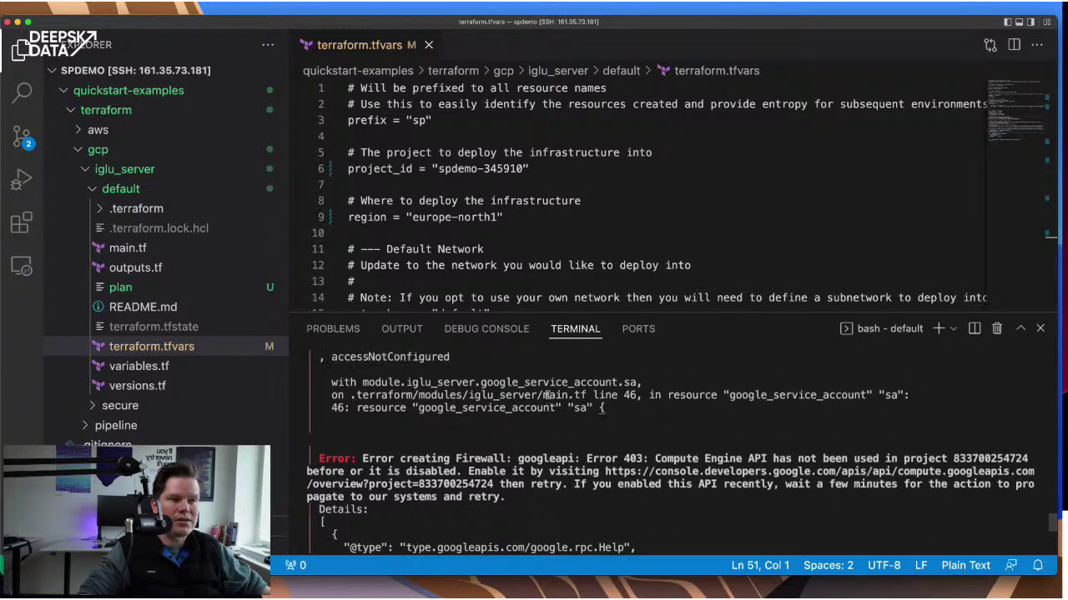
pyautogui.scroll(1, 546, 395)
# - Collapse the iglu_server folder and expand the pipeline folder in the Explorer
pyautogui.click(92, 187)
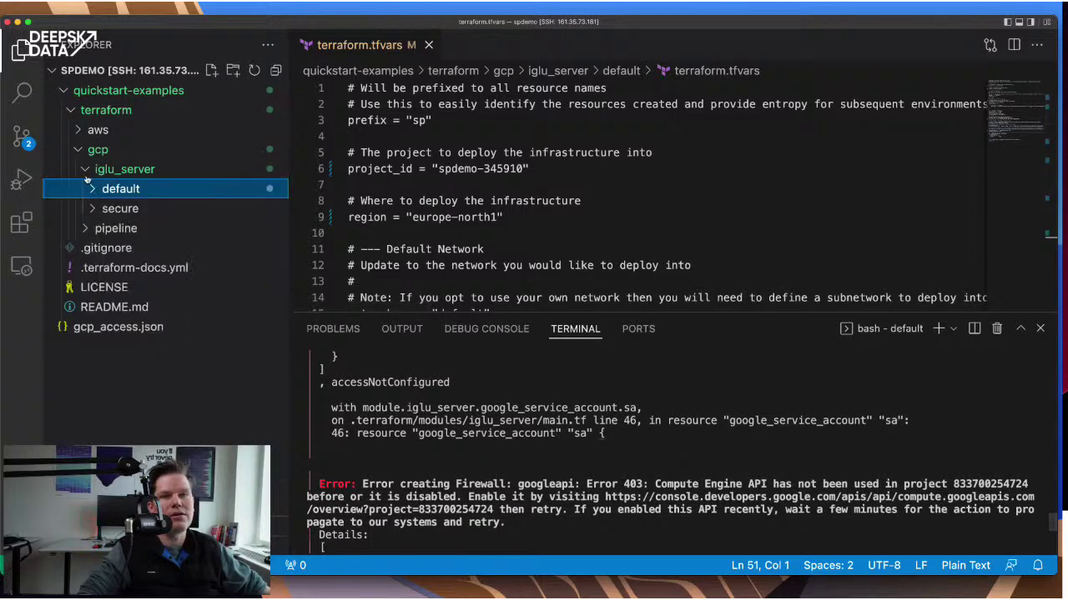
pyautogui.click(86, 170)
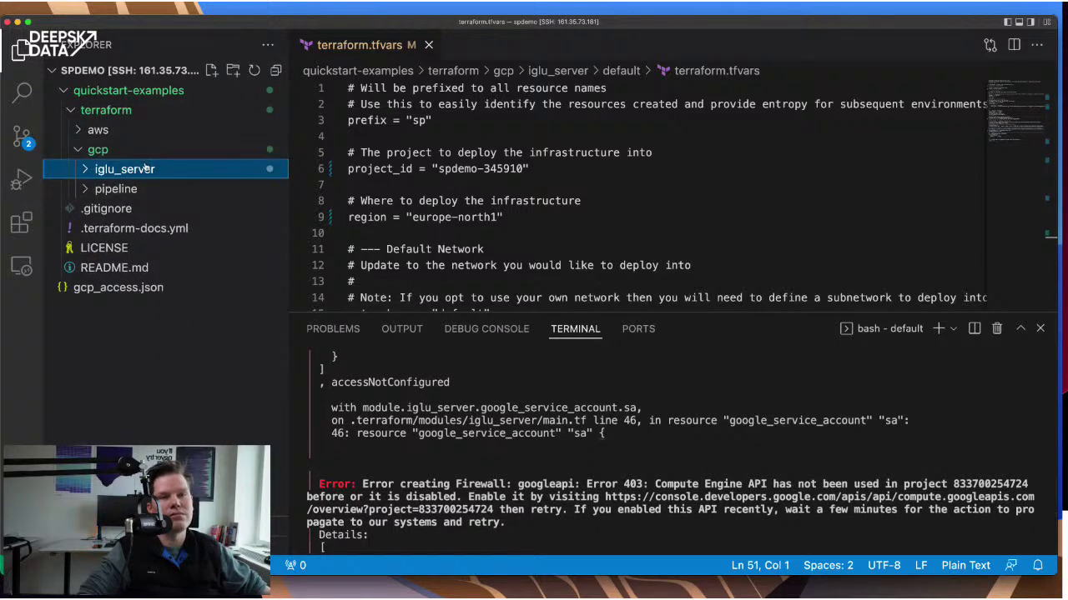
pyautogui.click(86, 190)
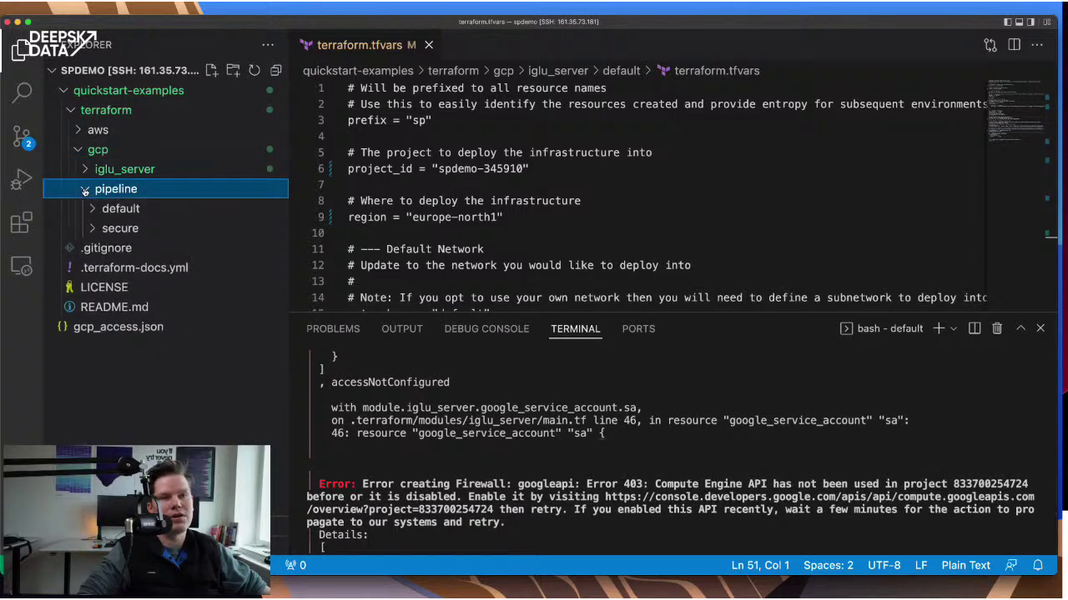
# - Open the pipeline's default terraform.tfvars and paste project_id spdemo-345910 from iglu_server
pyautogui.click(130, 208)
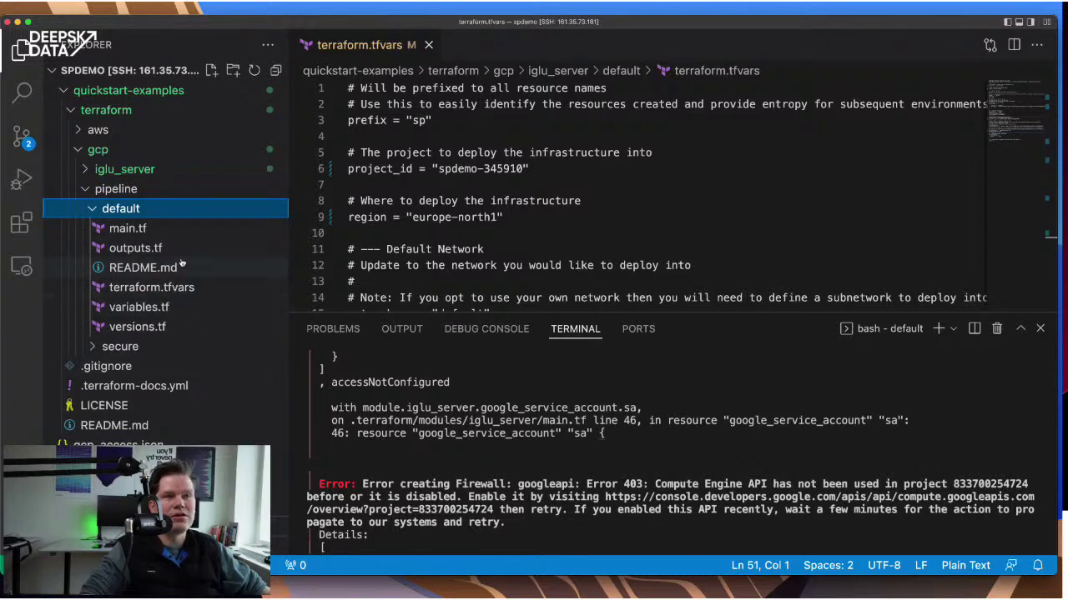
pyautogui.click(167, 288)
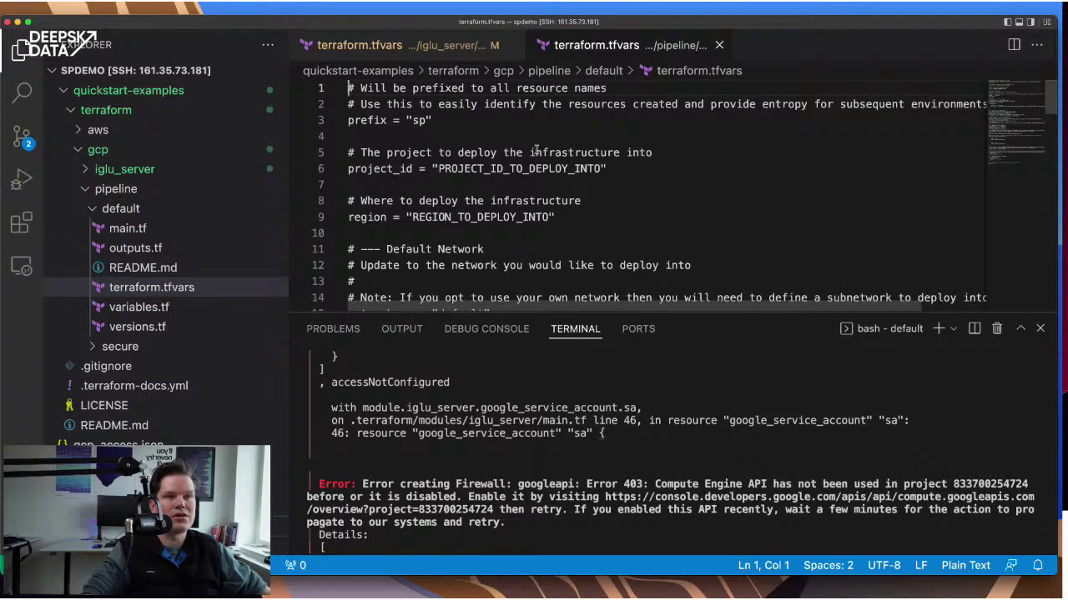
pyautogui.hotkey('ctrl', 'tab')
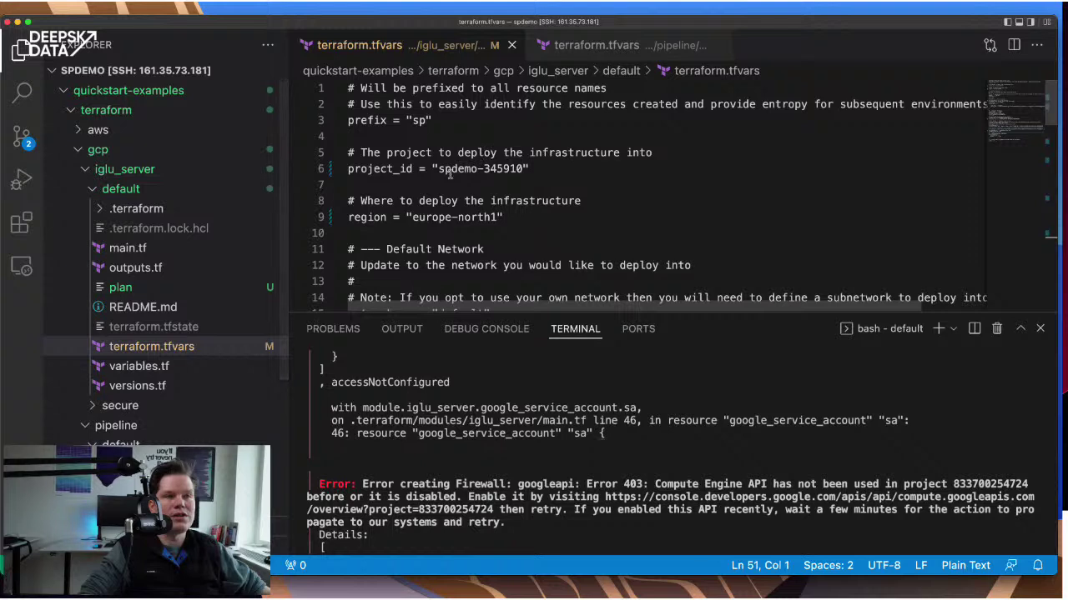
pyautogui.moveTo(438, 169); pyautogui.dragTo(523, 168)
pyautogui.press('super+c')
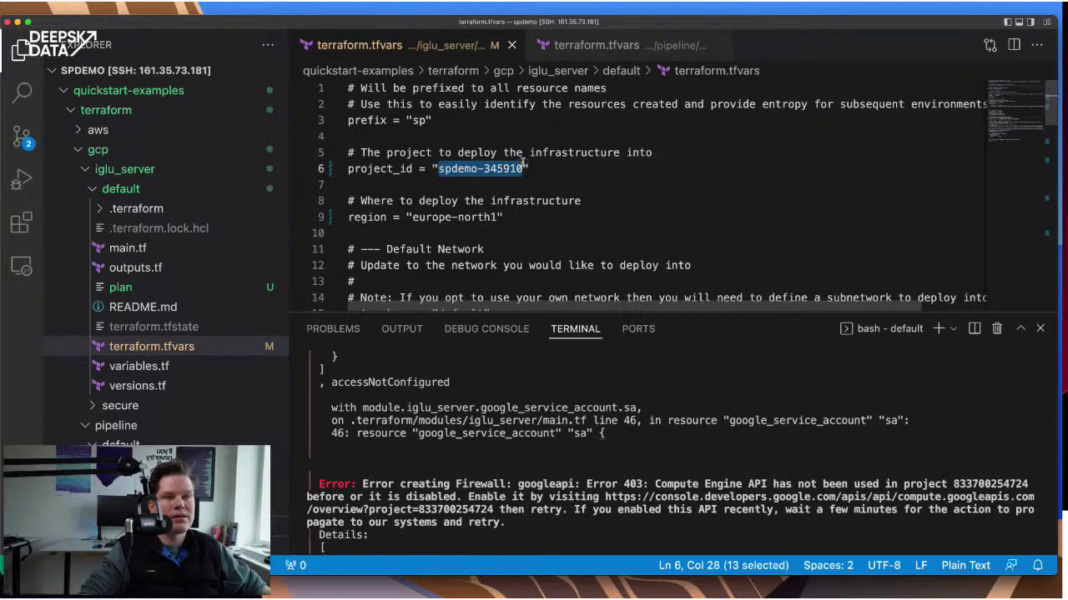
pyautogui.click(584, 49)
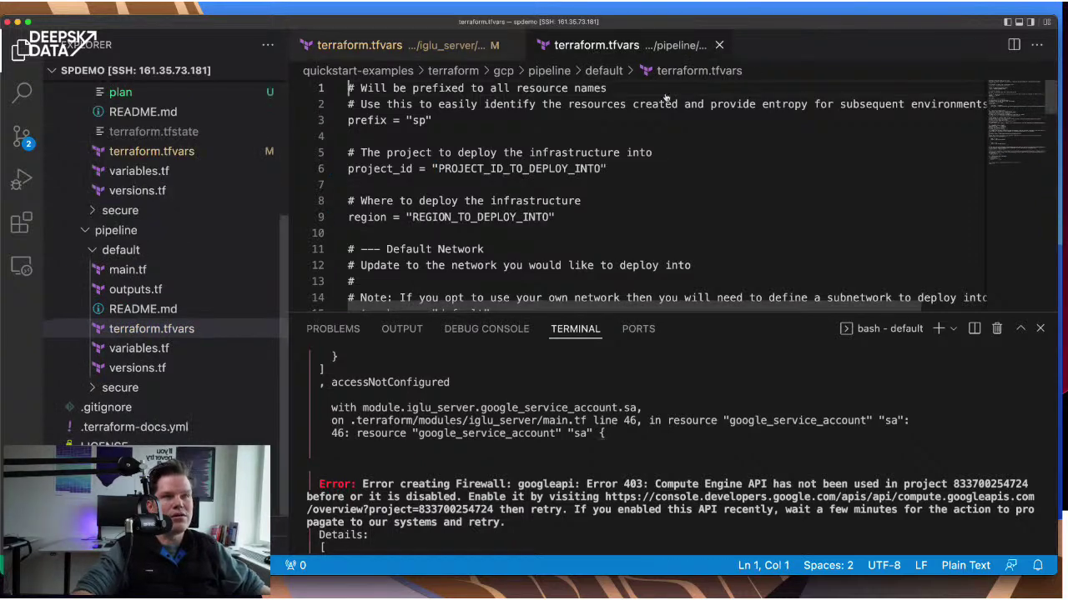
pyautogui.moveTo(439, 168); pyautogui.dragTo(607, 169)
pyautogui.press('super+v')
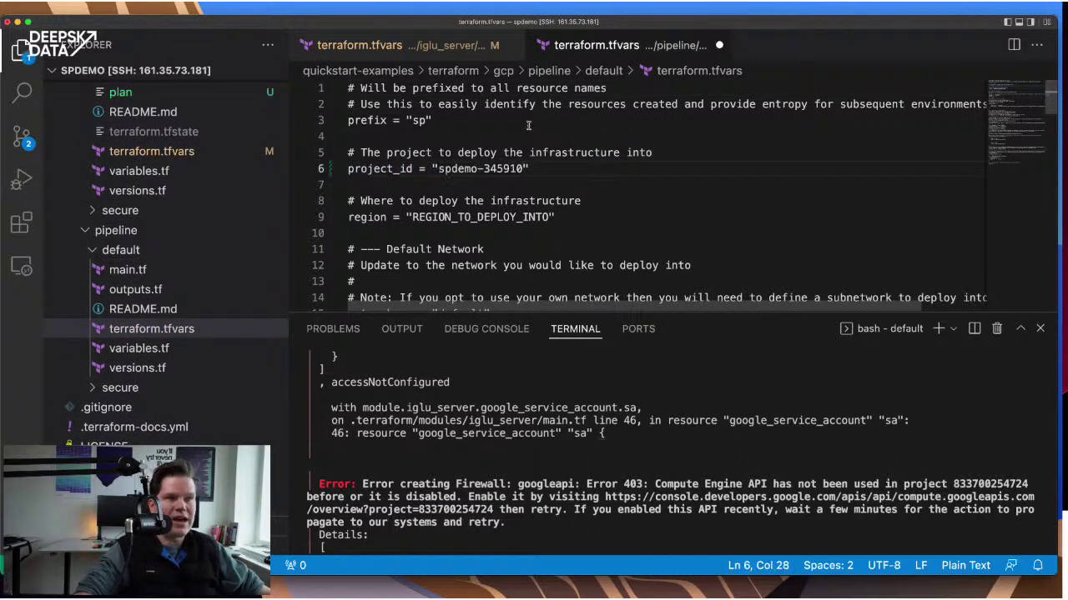
# - Replace the REGION_TO_DEPLOY_INTO placeholder with europe-north1 copied from iglu_server
pyautogui.hotkey('ctrl', 'Tab')
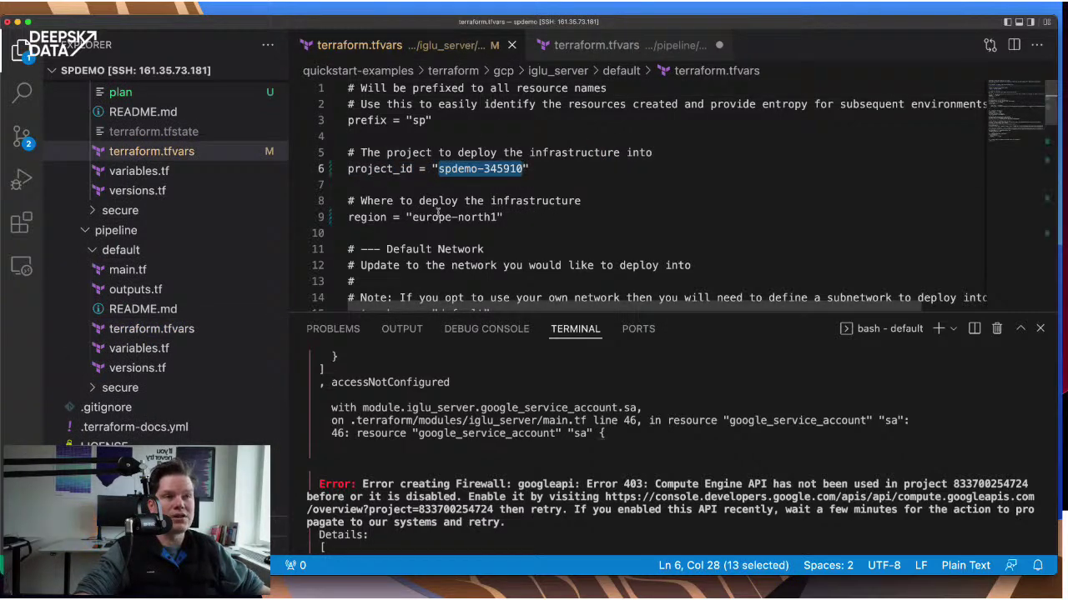
pyautogui.moveTo(412, 217); pyautogui.dragTo(498, 217)
pyautogui.press('super+c')
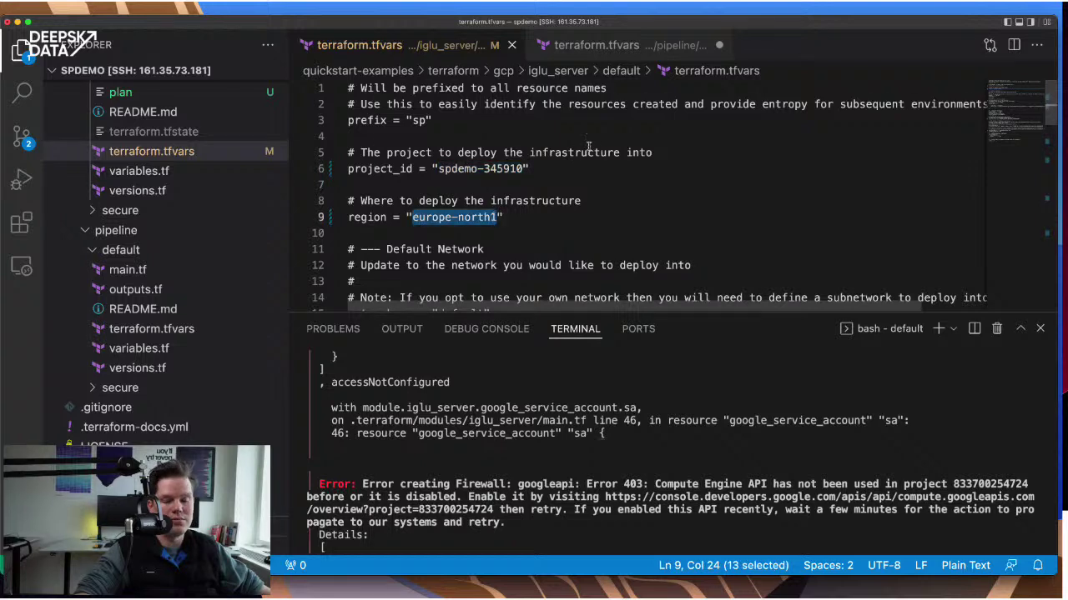
pyautogui.hotkey('ctrl', 'Tab')
pyautogui.moveTo(412, 217); pyautogui.dragTo(549, 217)
pyautogui.press('super+v')
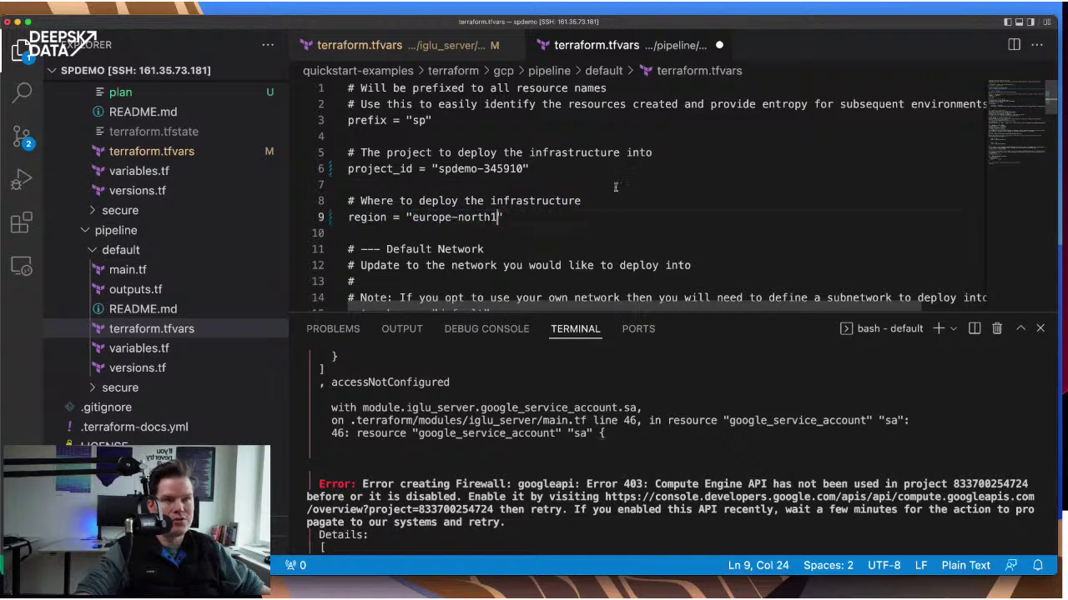
pyautogui.scroll(-3, 623, 183)
pyautogui.scroll(3, 500, 134)
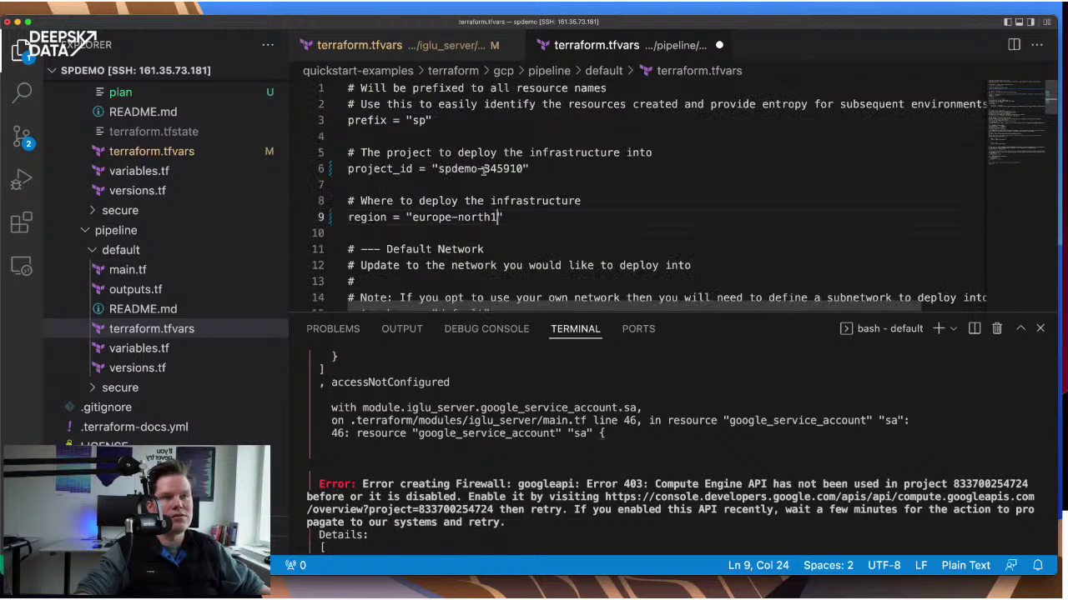
pyautogui.moveTo(438, 168); pyautogui.dragTo(525, 169)
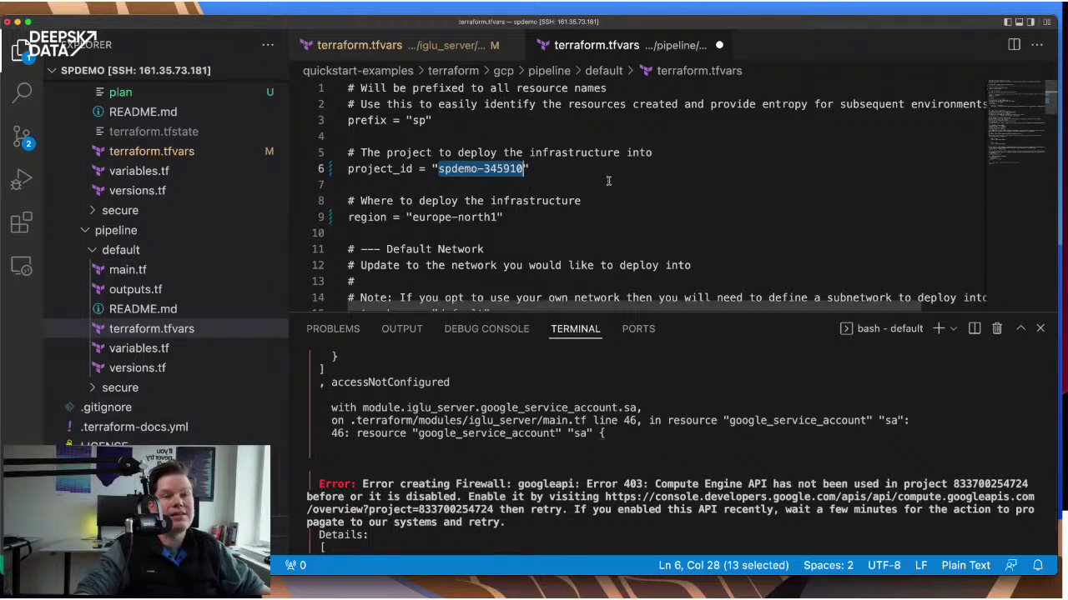
# - Replace the pipeline's 999.999.999.999 SSH allowlist placeholder with the Iglu server's allowlisted IP
pyautogui.scroll(-3, 608, 181)
pyautogui.scroll(-3, 608, 181)
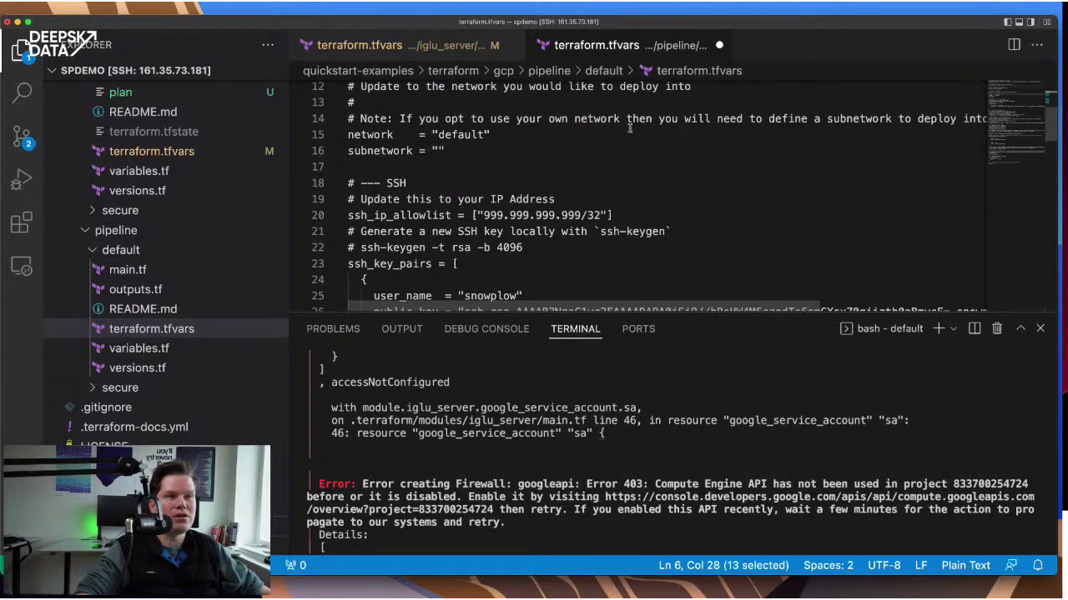
pyautogui.click(448, 47)
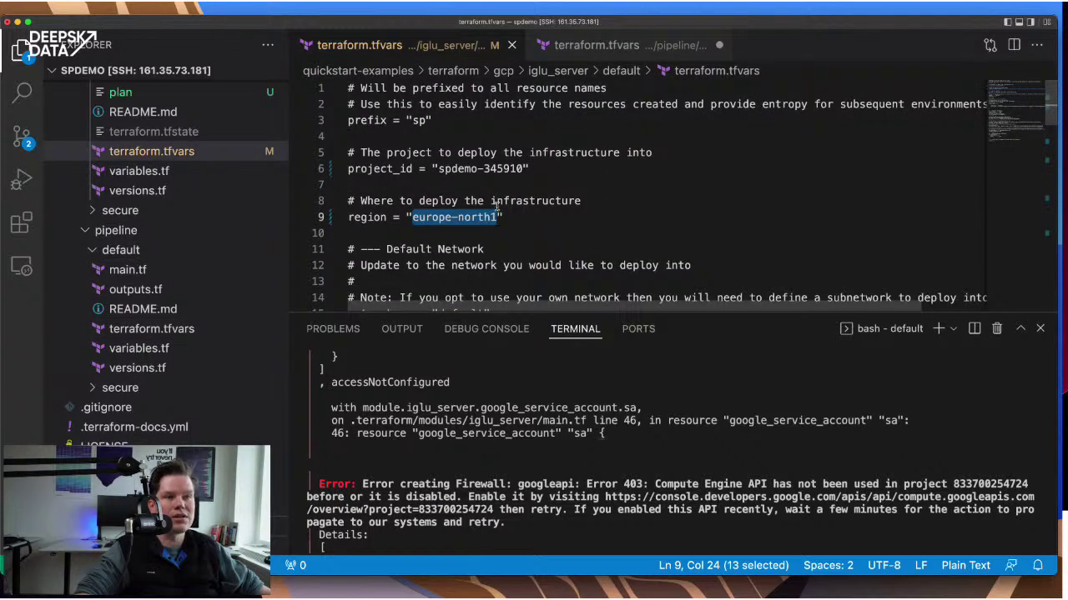
pyautogui.scroll(-6, 497, 207)
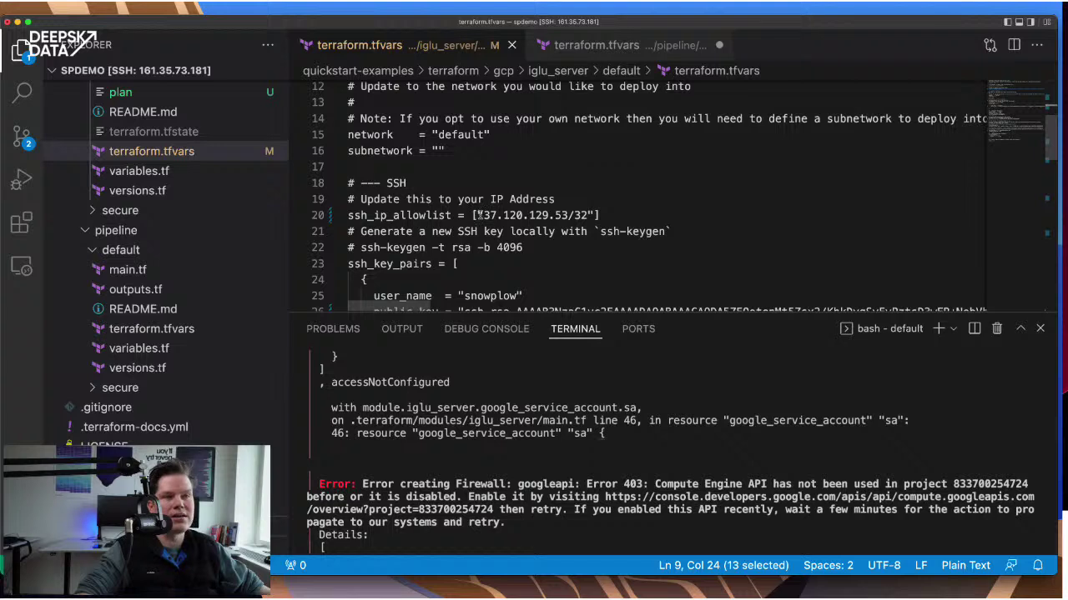
pyautogui.click(484, 215)
pyautogui.hotkey('alt', 'shift', 'Right')
pyautogui.hotkey('alt', 'shift', 'Right')
pyautogui.hotkey('alt', 'shift', 'Right')
pyautogui.hotkey('alt', 'shift', 'Right')
pyautogui.hotkey('ctrl', 'c')
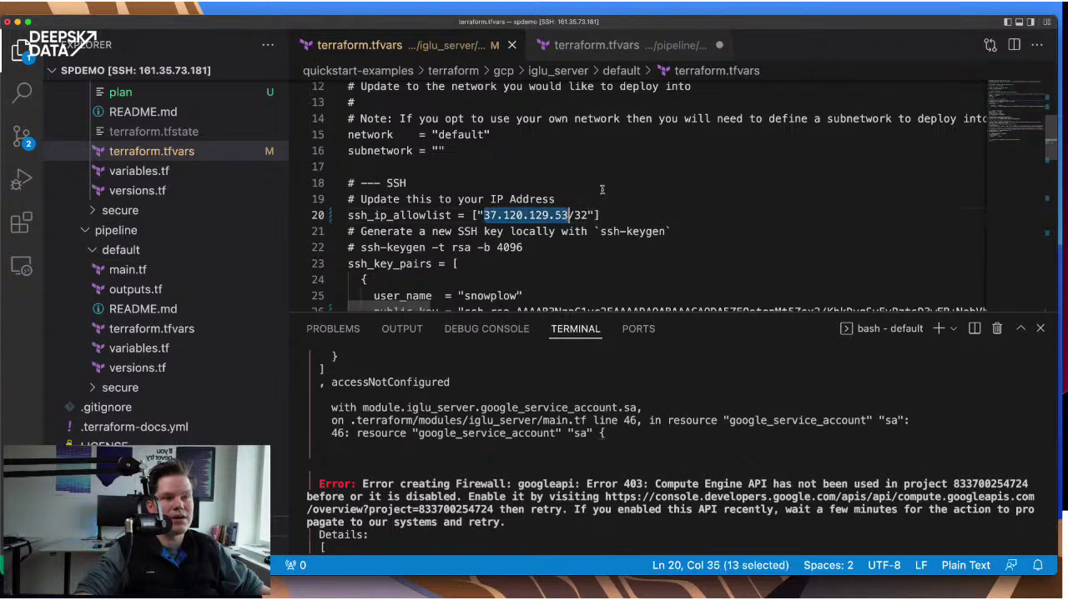
pyautogui.click(586, 47)
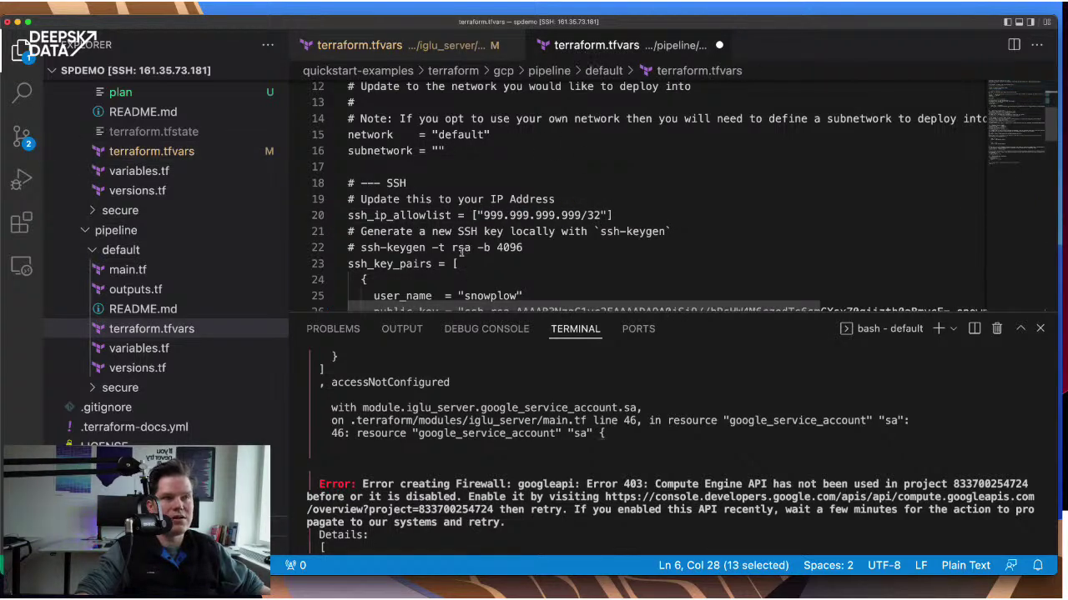
pyautogui.moveTo(484, 215); pyautogui.dragTo(583, 215)
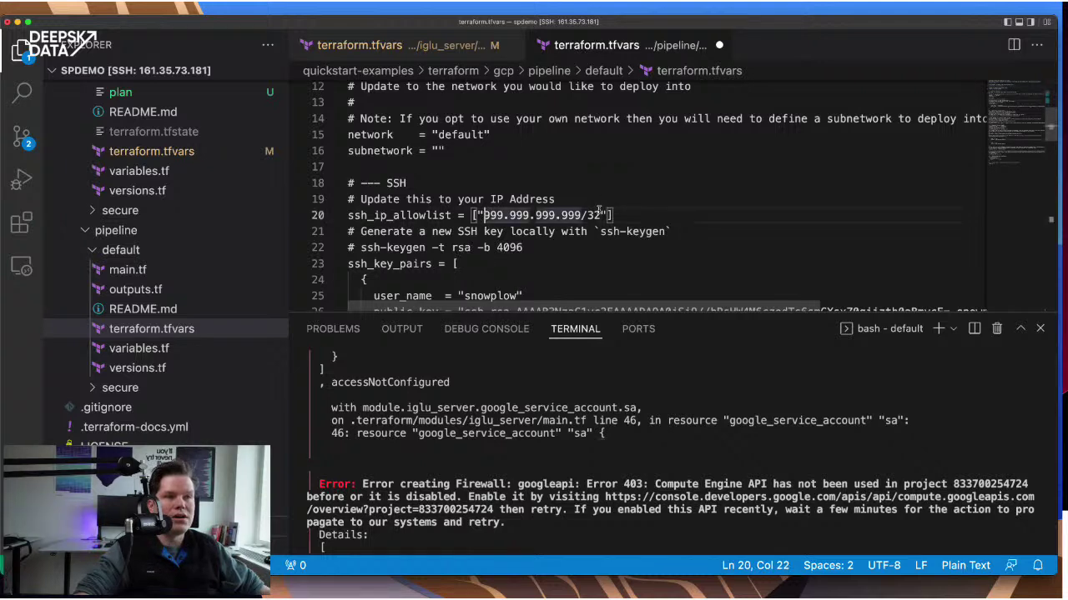
pyautogui.hotkey('ctrl', 'v')
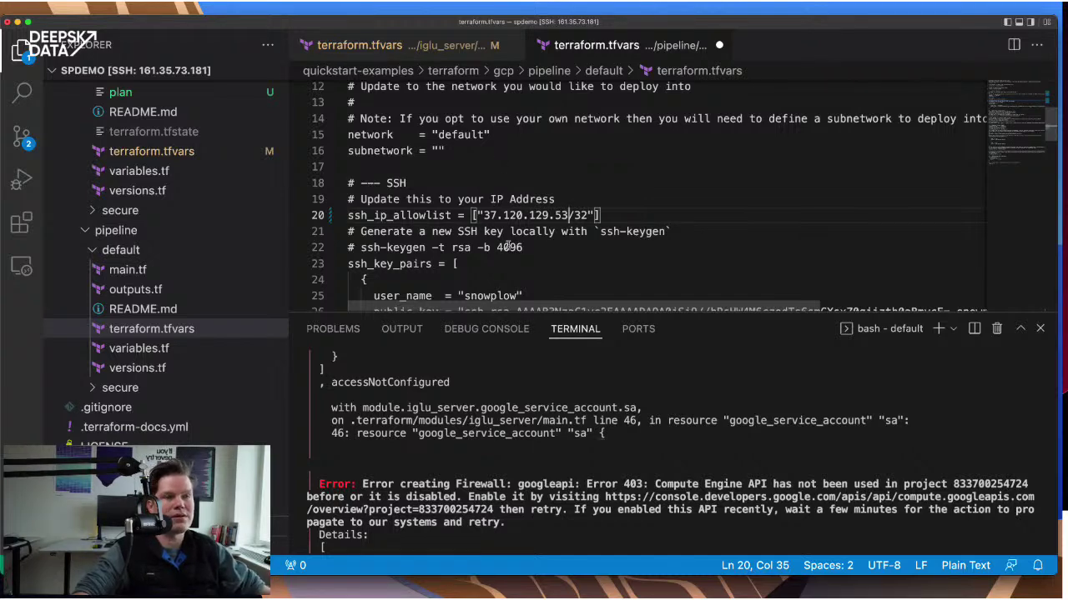
pyautogui.scroll(-4, 508, 247)
pyautogui.scroll(2, 508, 244)
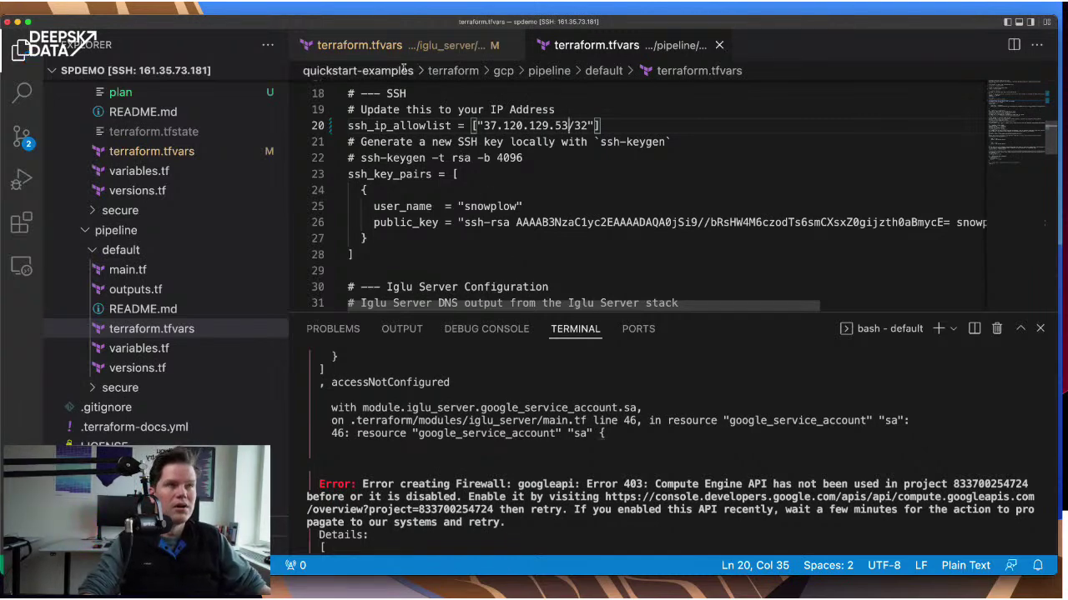
# - Replace the pipeline tfvars placeholder SSH public key with the Iglu server's key and save
pyautogui.click(359, 45)
pyautogui.scroll(-2, 557, 215)
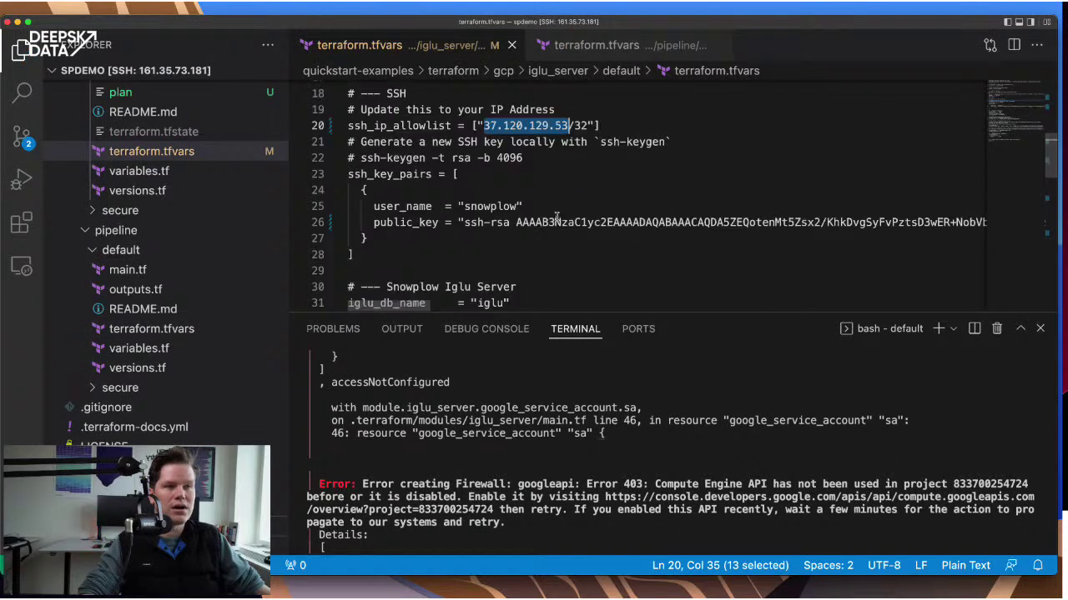
pyautogui.click(464, 222)
pyautogui.press('super+shift+Right')
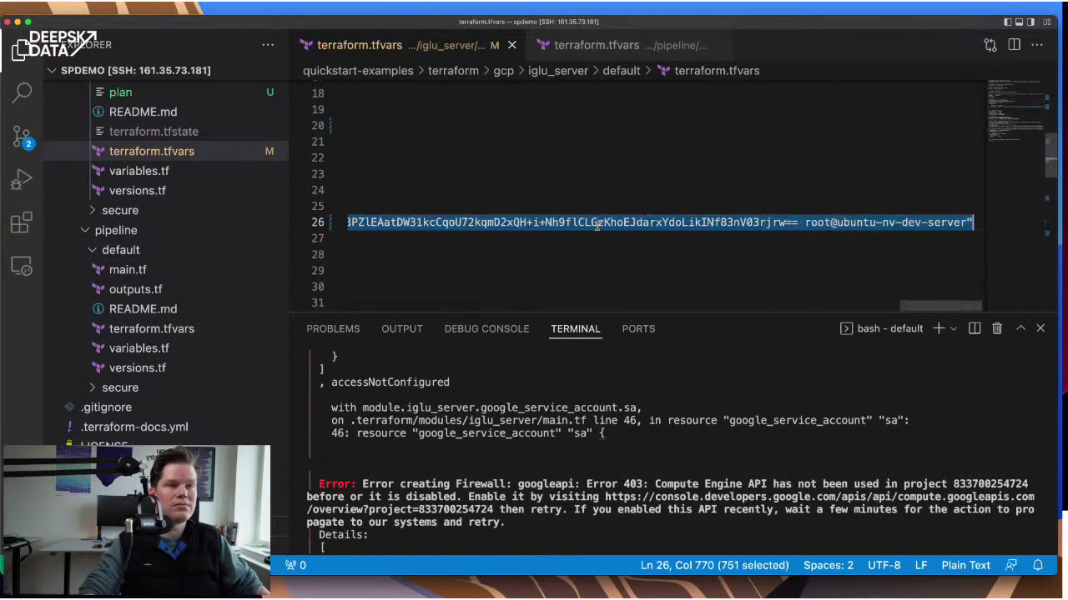
pyautogui.hotkey('shift', 'Left')
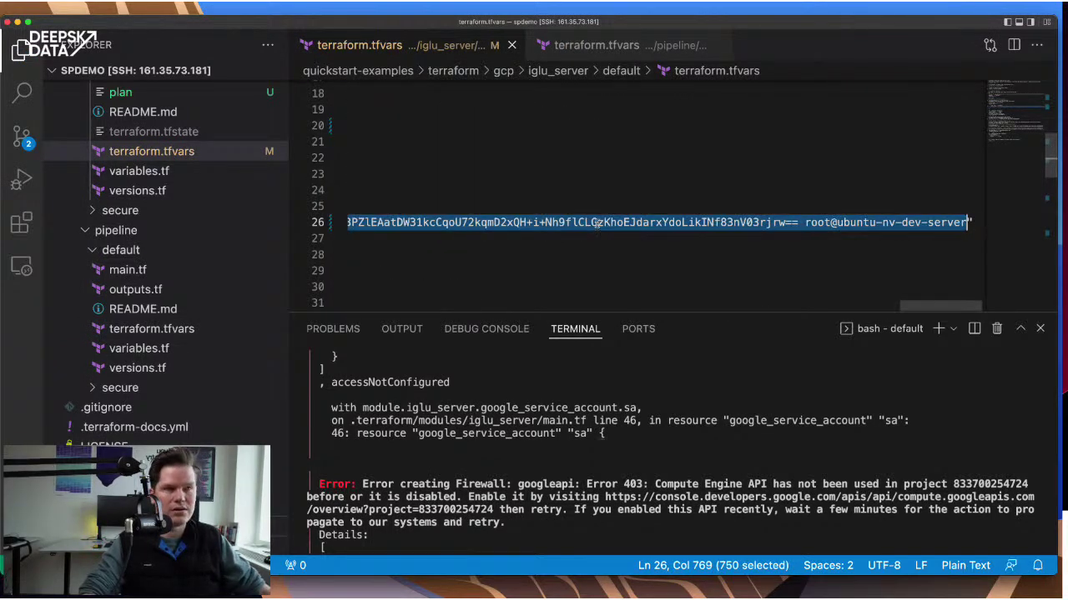
pyautogui.click(555, 48)
pyautogui.click(460, 223)
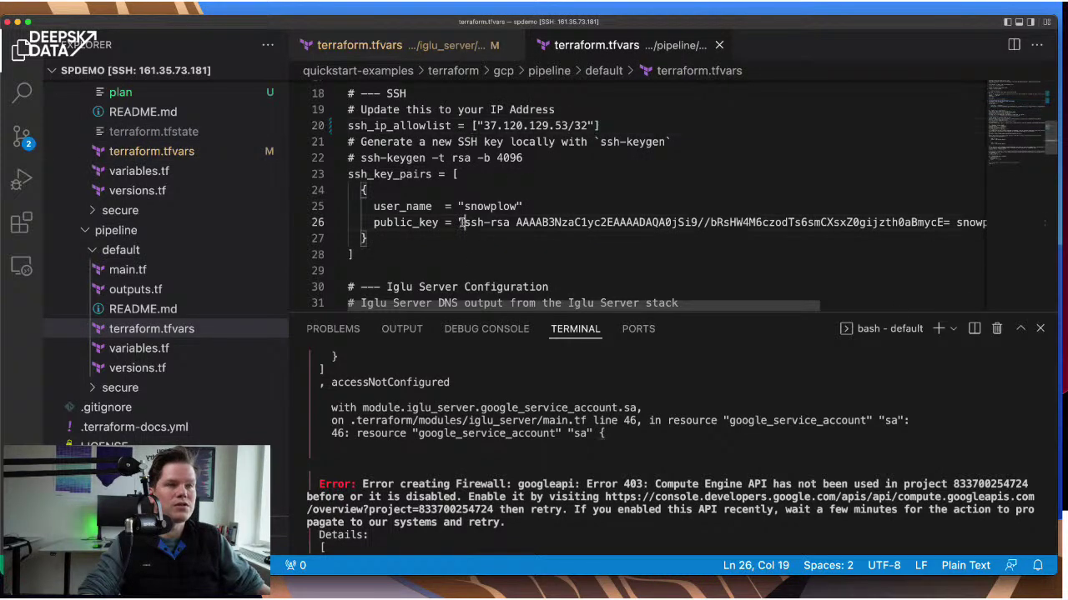
pyautogui.press('super+shift+Right')
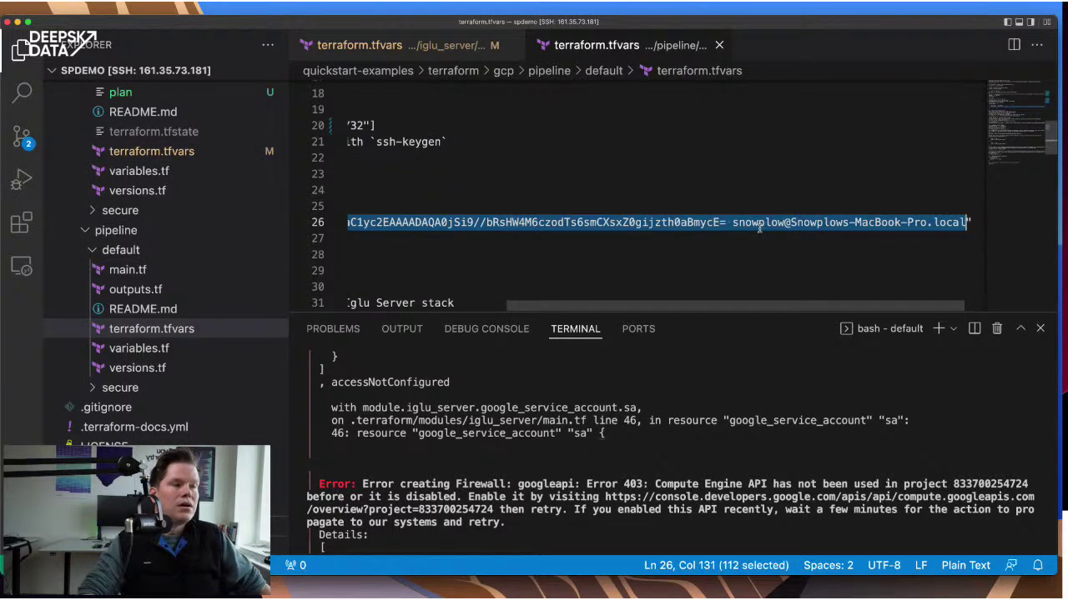
pyautogui.press('super+v')
pyautogui.press('super+s')
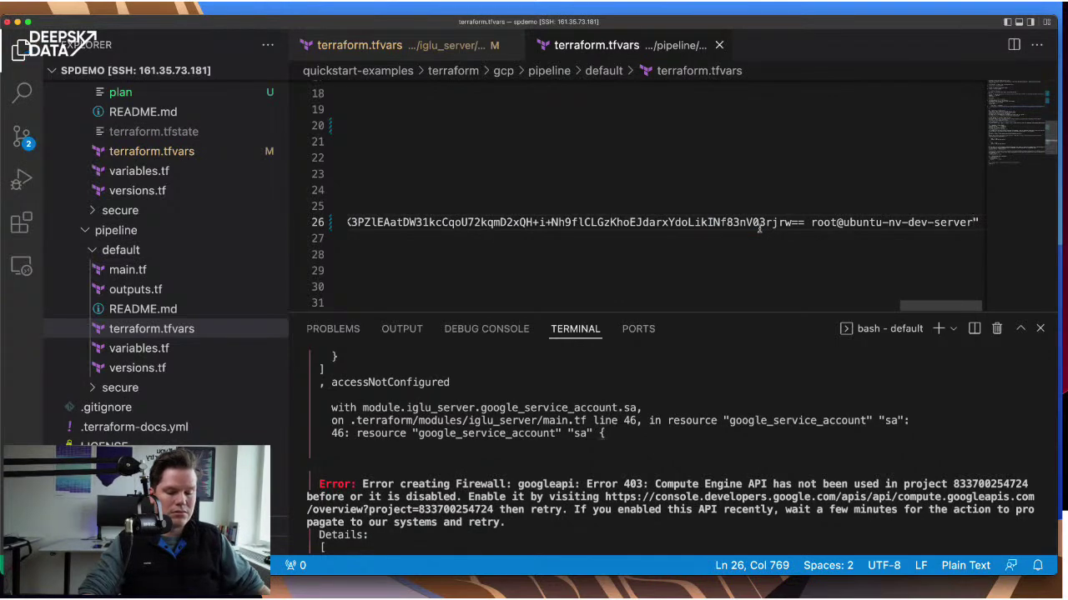
# - Select the CHANGE-TO-MY-IGLU-IP placeholder in the pipeline's Iglu server URL
pyautogui.press('super+Left')
pyautogui.scroll(-4, 572, 230)
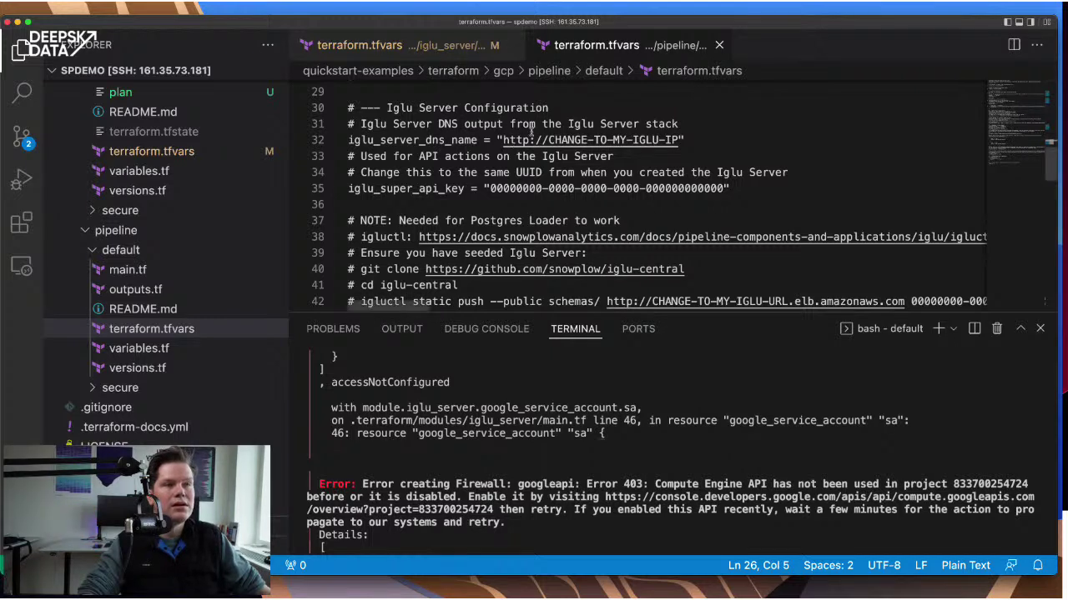
pyautogui.doubleClick(558, 140)
pyautogui.moveTo(546, 140); pyautogui.dragTo(677, 139)
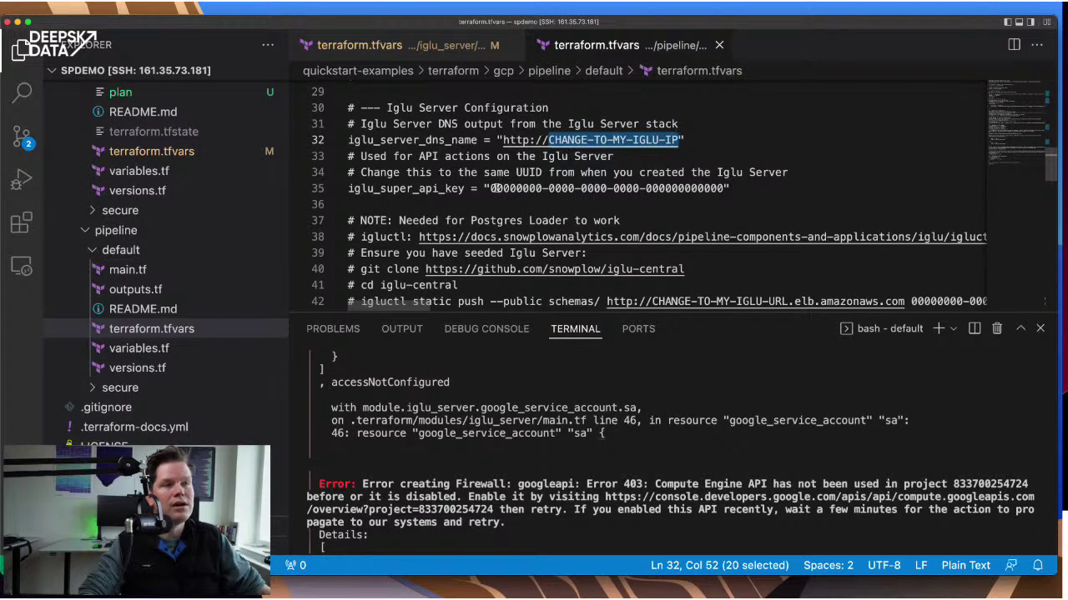
# - Paste the Iglu server's super API key over the all-zero placeholder API key in the pipeline tfvars
pyautogui.click(371, 46)
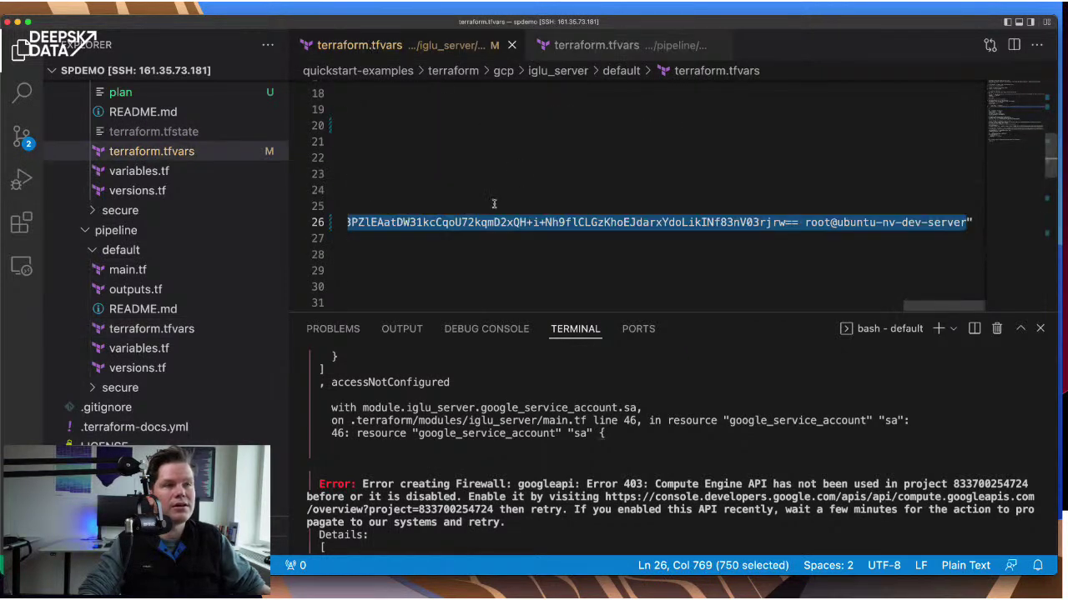
pyautogui.press('Home')
pyautogui.scroll(-4, 426, 224)
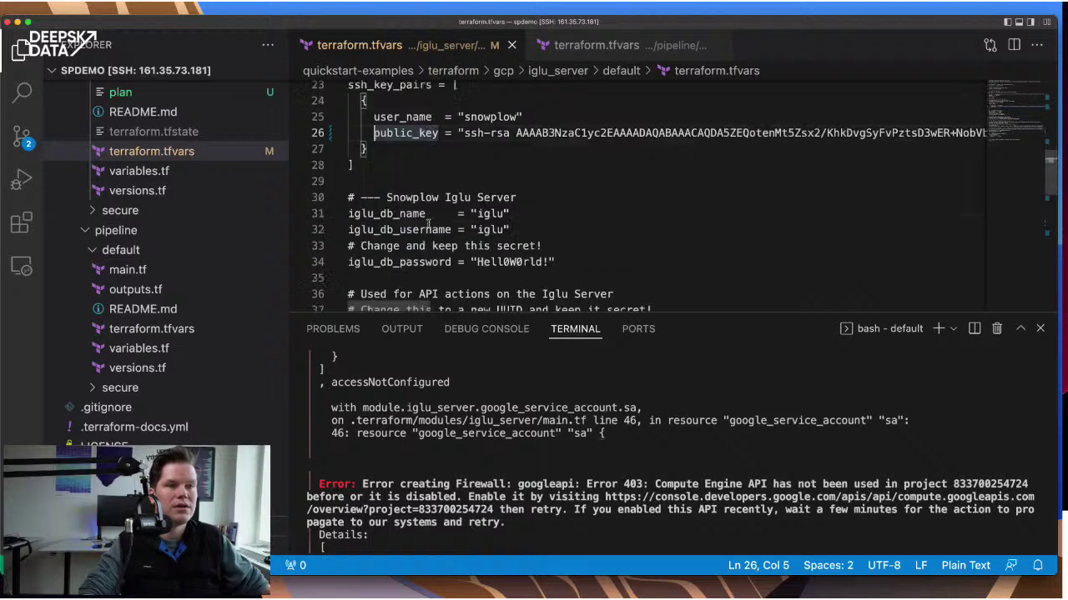
pyautogui.moveTo(488, 237); pyautogui.dragTo(724, 237)
pyautogui.press('super+c')
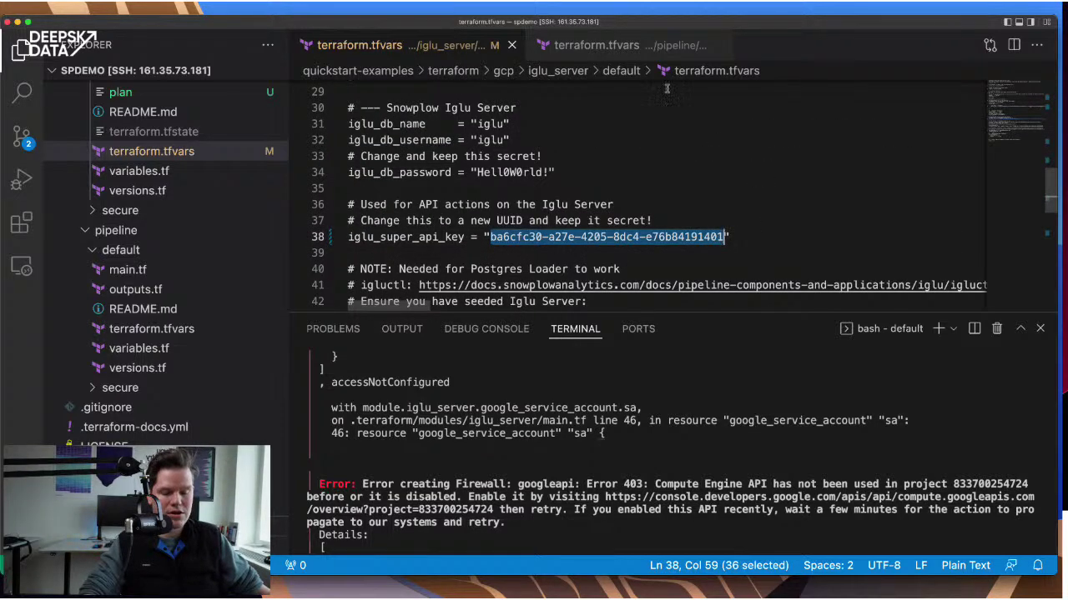
pyautogui.click(594, 45)
pyautogui.click(489, 188)
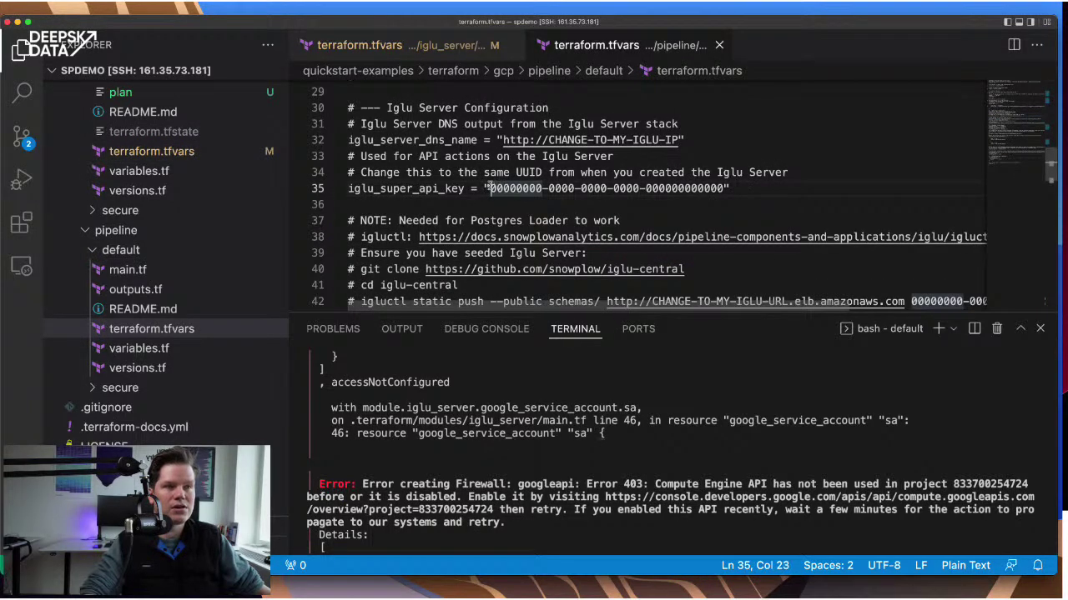
pyautogui.moveTo(722, 193); pyautogui.dragTo(724, 190)
pyautogui.press('super+v')
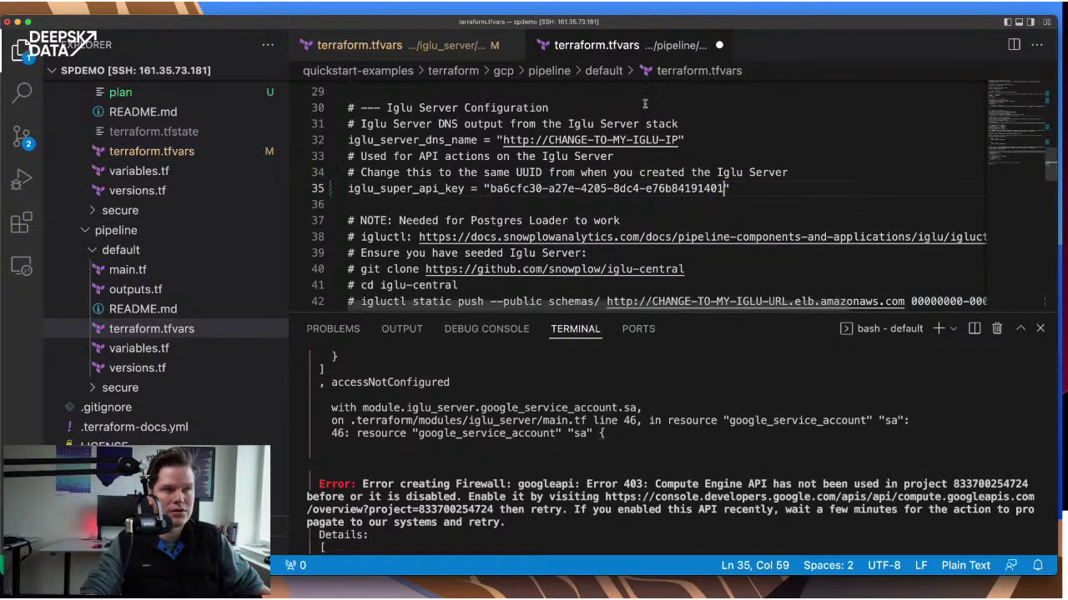
pyautogui.scroll(-4, 631, 99)
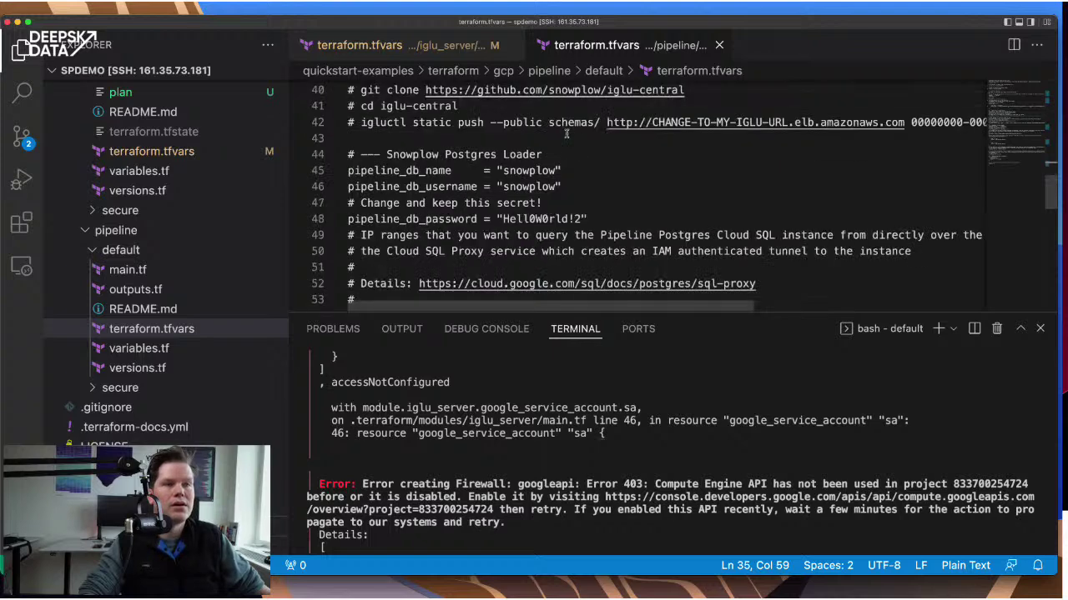
pyautogui.scroll(2, 566, 133)
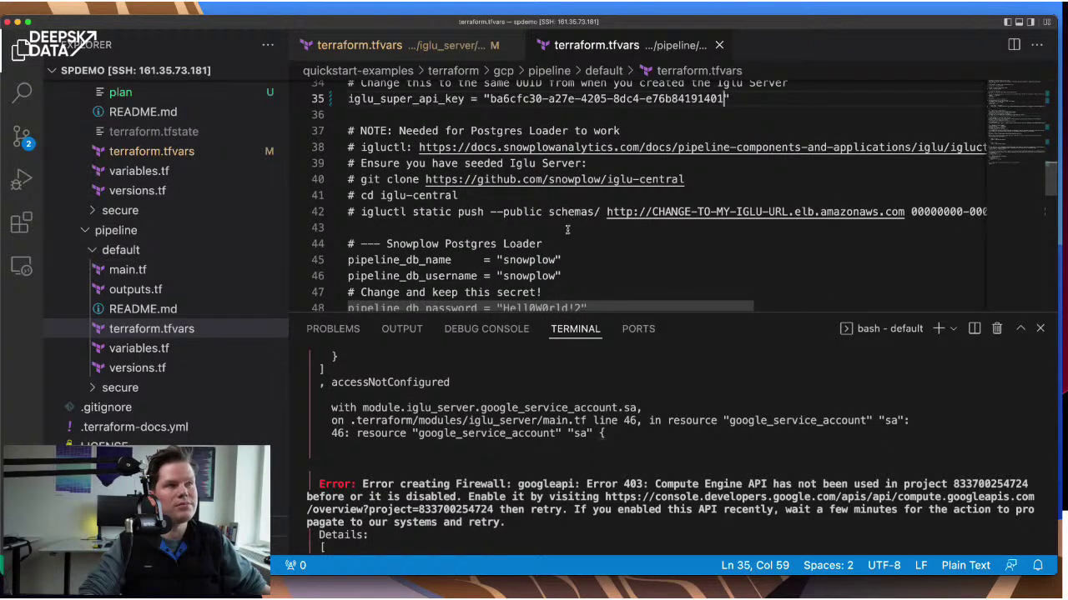
pyautogui.scroll(-2, 577, 175)
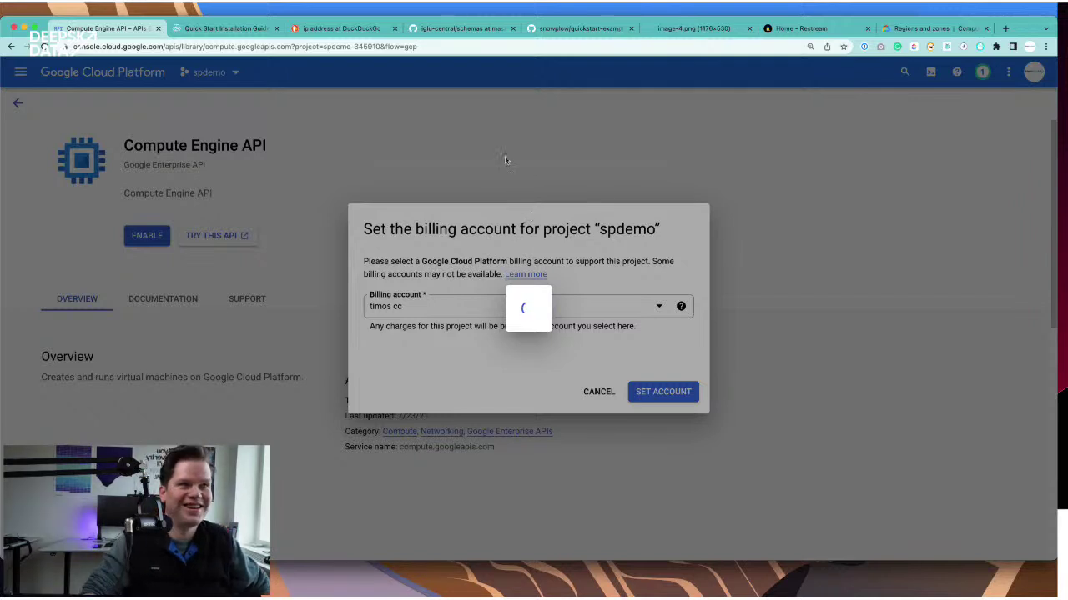
# - Switch to the image-4.png tab showing the 'Snowplow pipeline in your cloud account' diagram
pyautogui.click(669, 32)
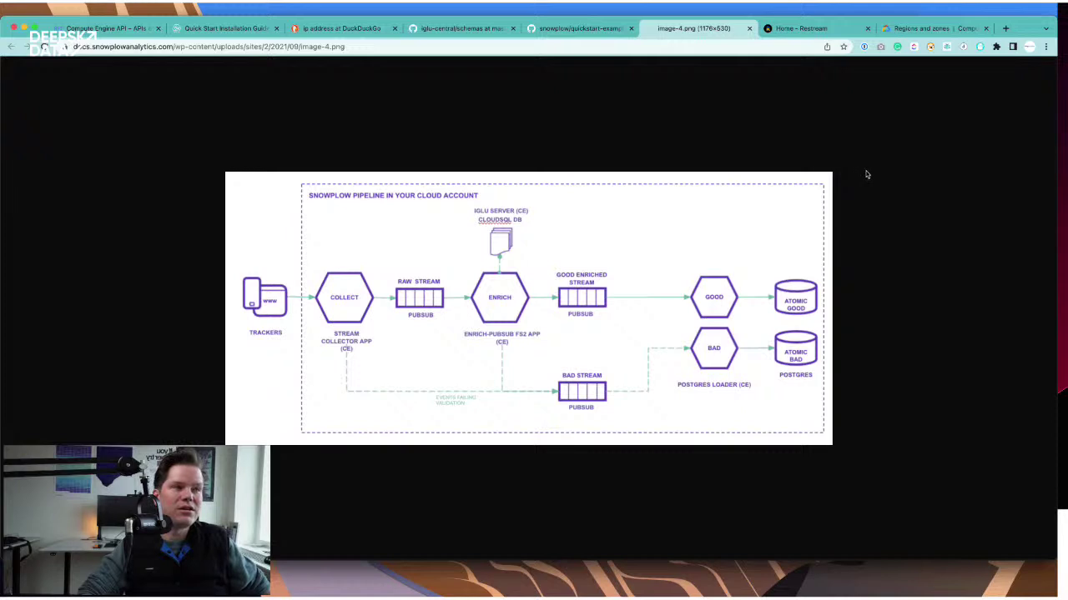